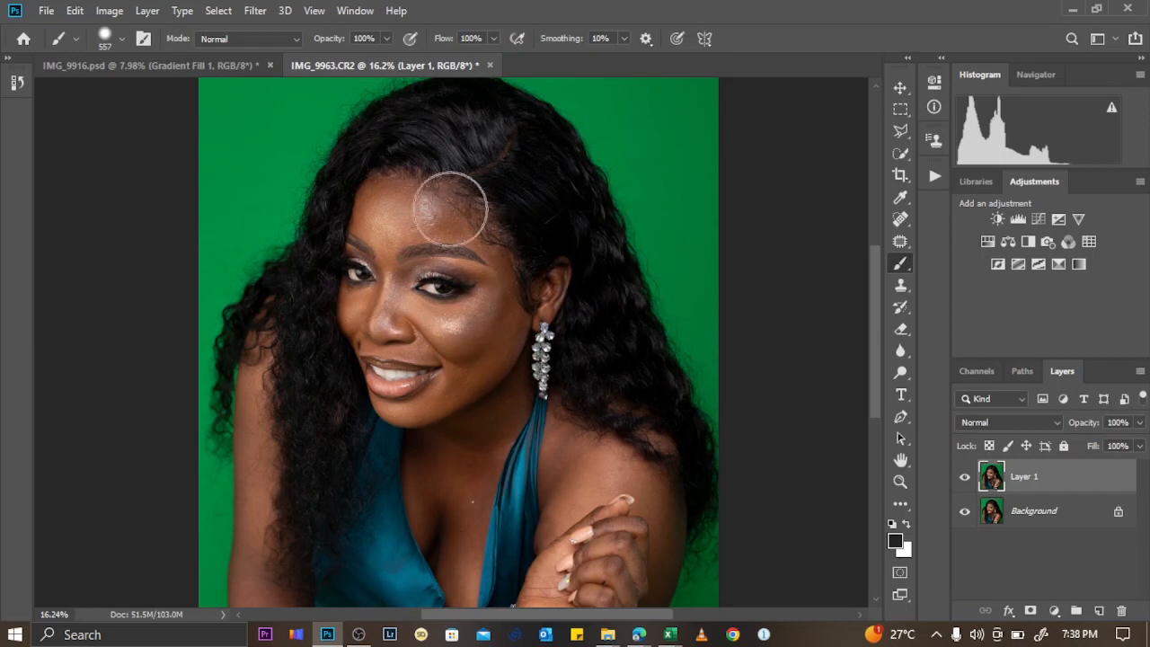
Examine the portrait's hair, face and chest up close for skin blemishes.
scroll(449, 136, "up", 1)
scroll(405, 121, "up", 3)
scroll(410, 109, "up", 2)
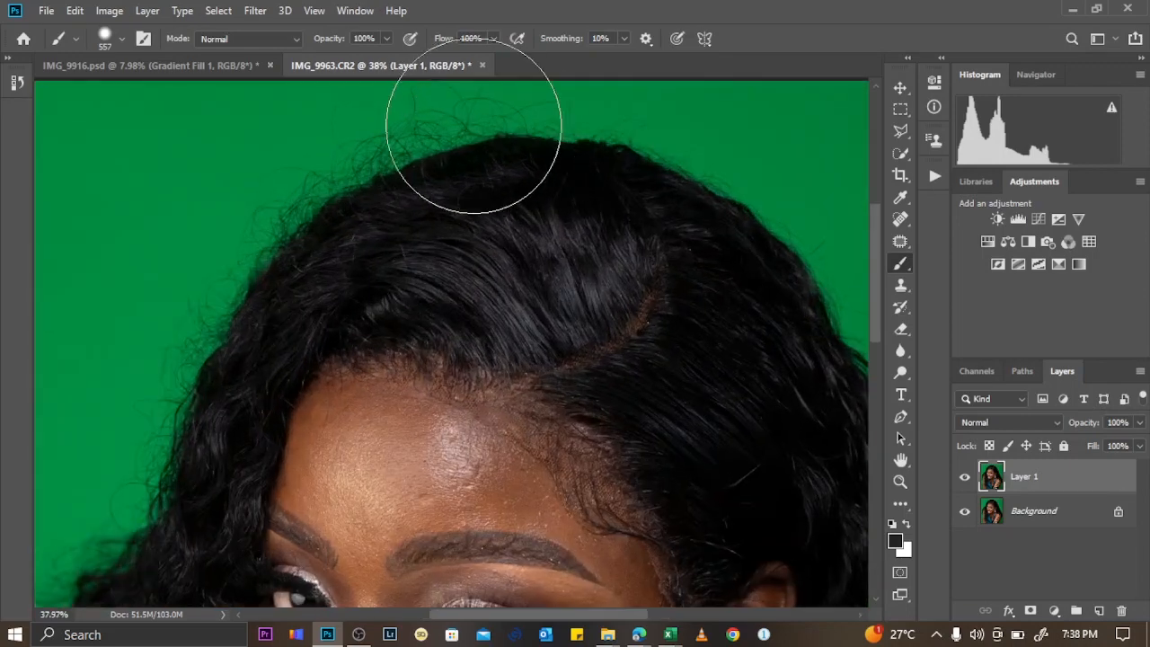
scroll(503, 153, "down", 4)
scroll(490, 177, "down", 1)
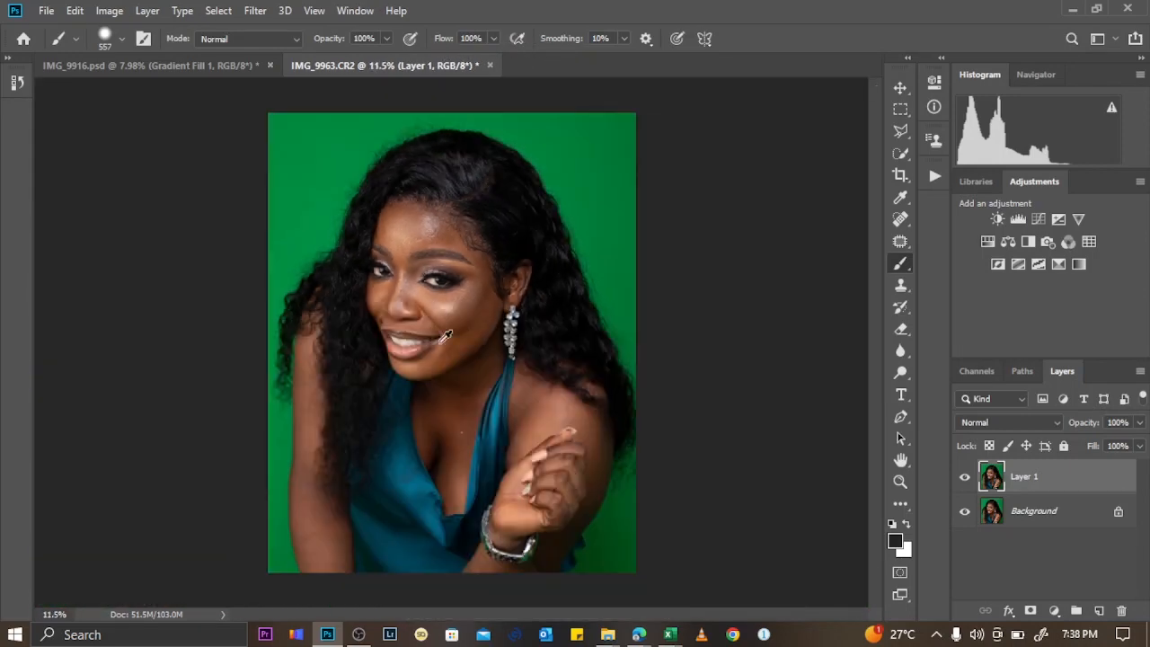
scroll(446, 341, "up", 5)
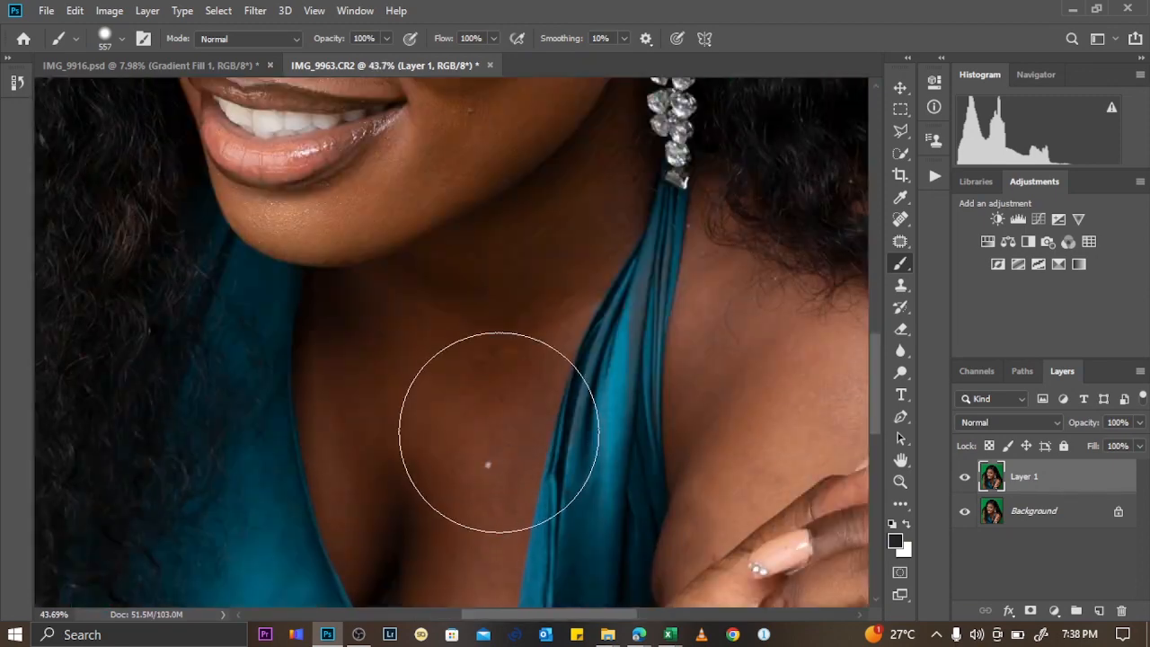
left_click_drag(500, 427, 416, 424)
scroll(507, 428, "up", 1)
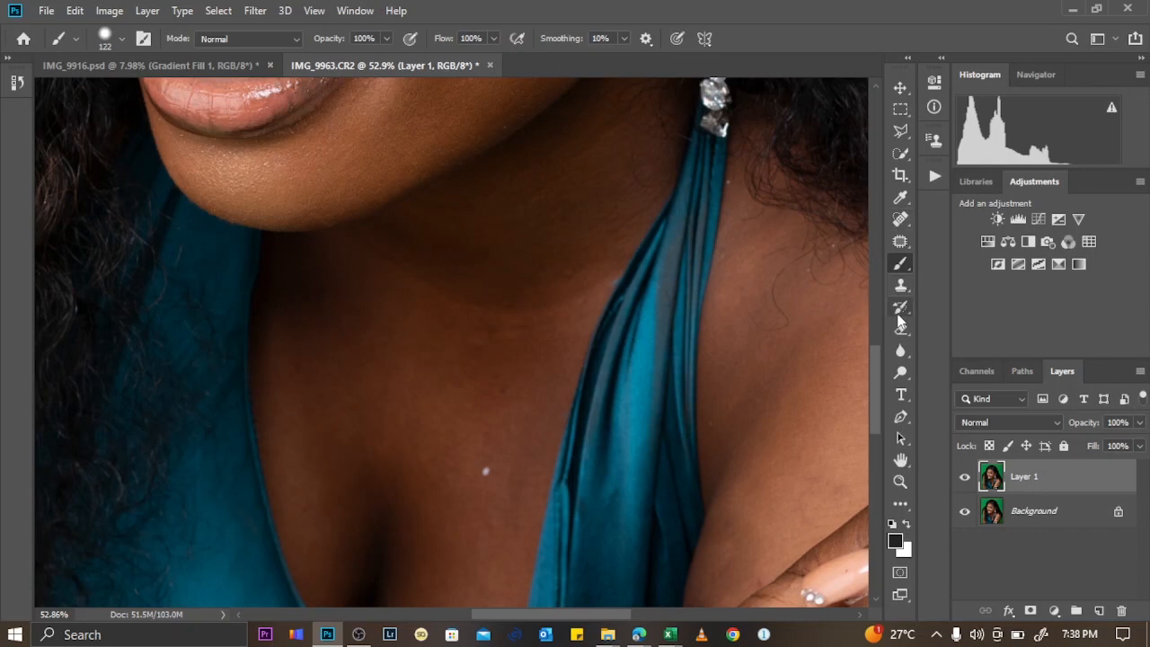
Remove the small white spot on the chest with the Spot Healing Brush at size 38.
left_click(901, 220)
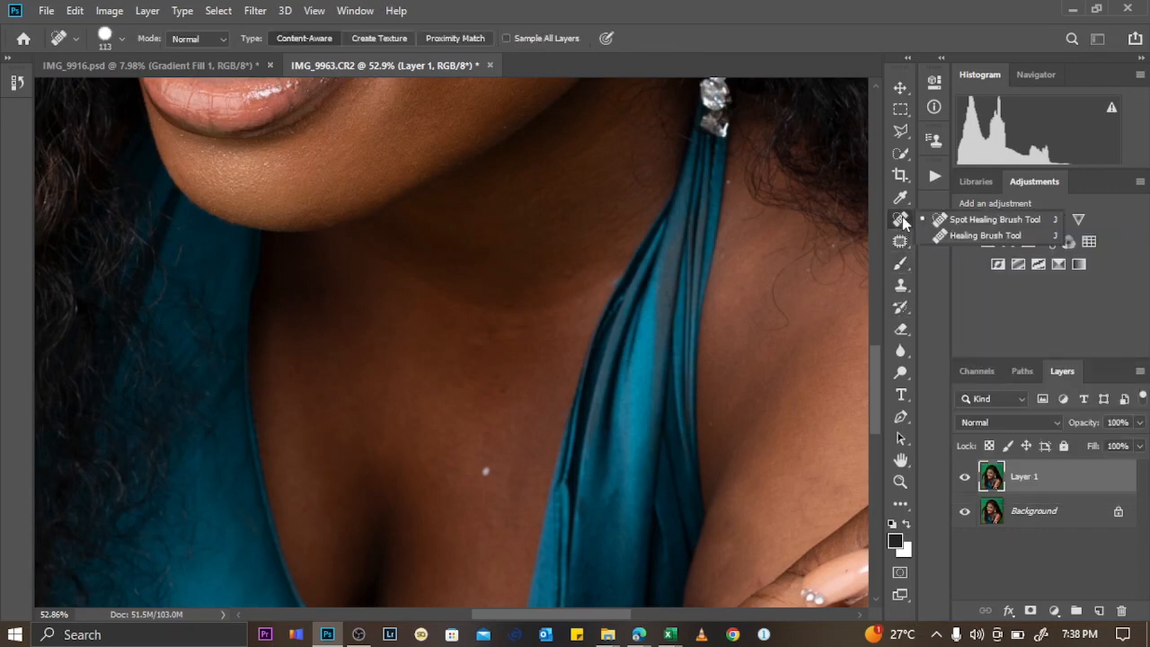
left_click(961, 216)
scroll(498, 322, "down", 1)
right_click(541, 347, "alt")
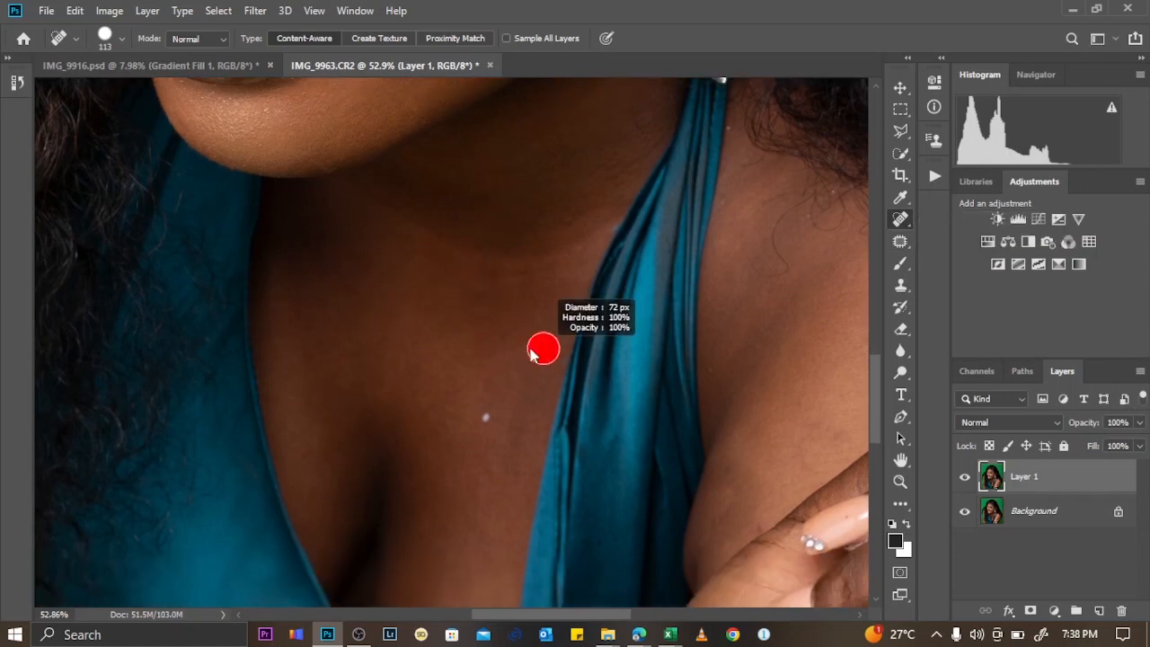
scroll(473, 368, "up", 2)
scroll(480, 376, "down", 1)
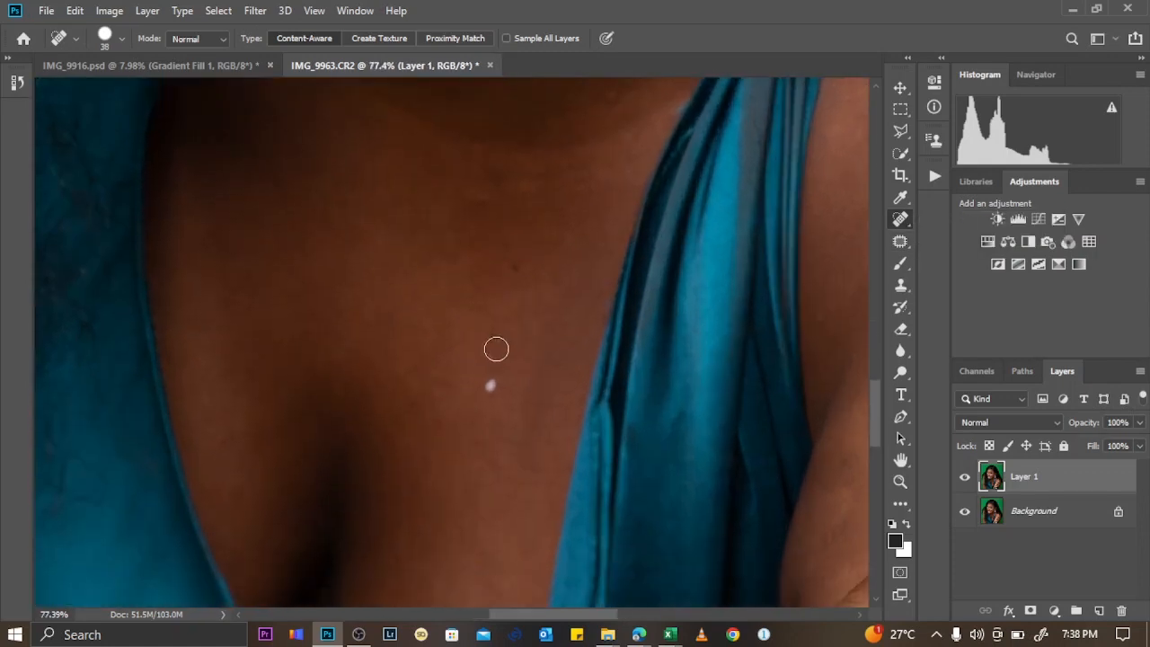
left_click(490, 385)
scroll(503, 297, "up", 1)
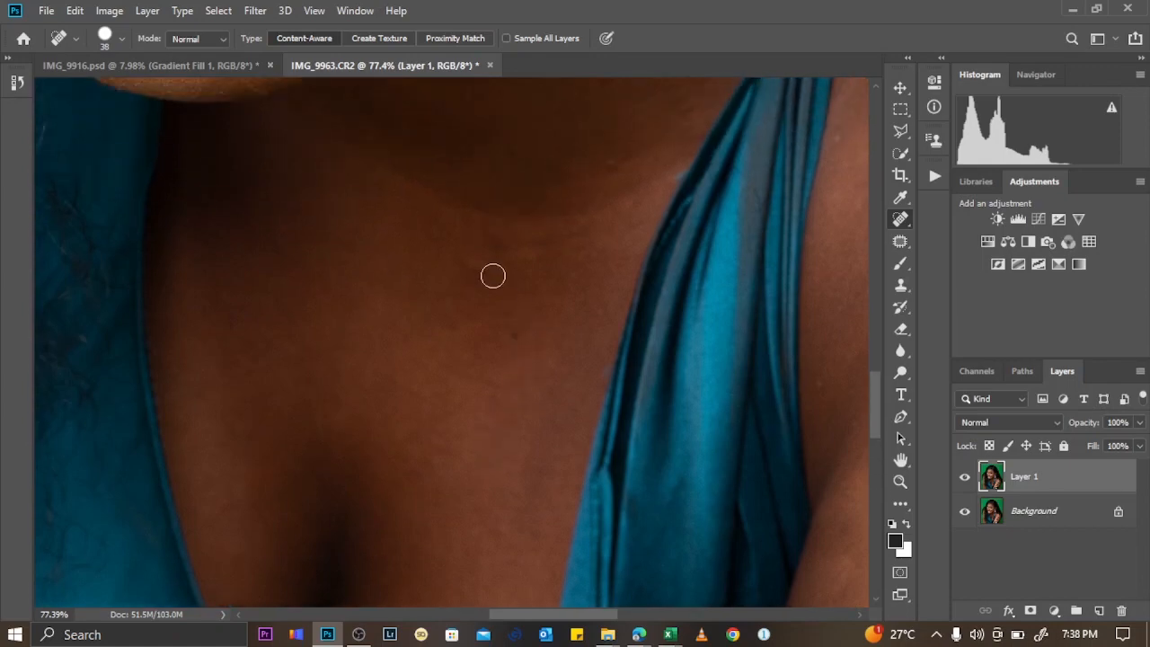
Heal the small marks on the upper chest and at the base of the neck beside the dress strap.
left_click(482, 271)
left_click_drag(620, 160, 611, 188)
scroll(538, 406, "down", 4)
scroll(652, 249, "up", 4)
Reduce the healing brush to size 24 and heal the marks on the lower cheek and beside the mouth corner.
key("bracketleft")
key("bracketleft")
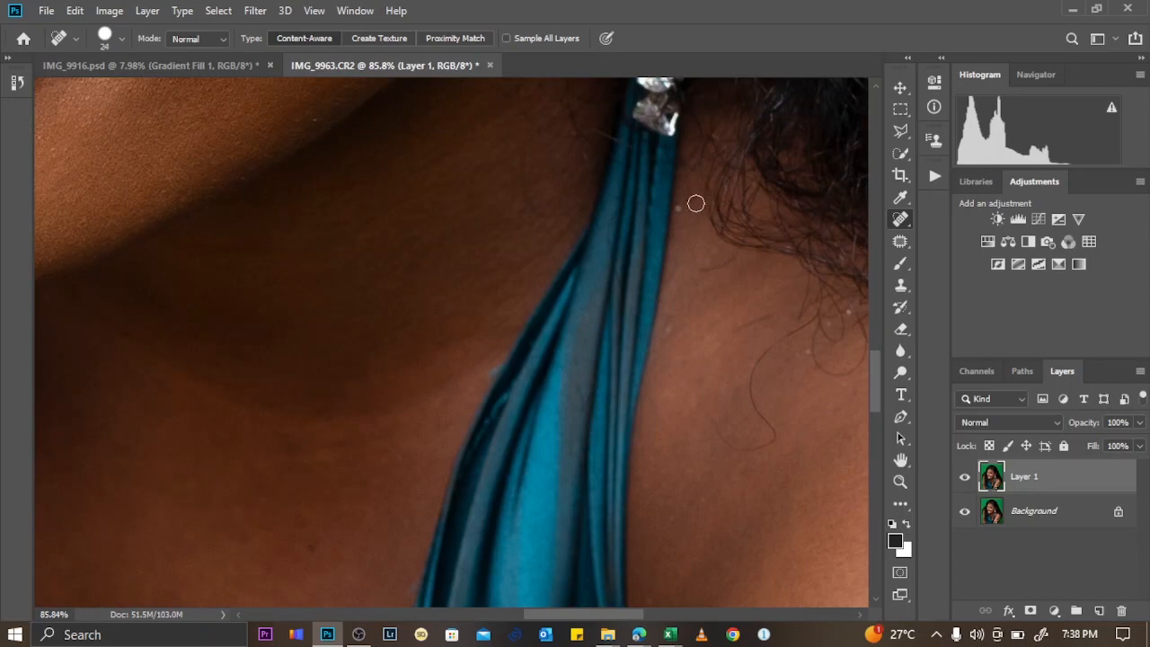
scroll(677, 243, "down", 4)
scroll(585, 235, "up", 1)
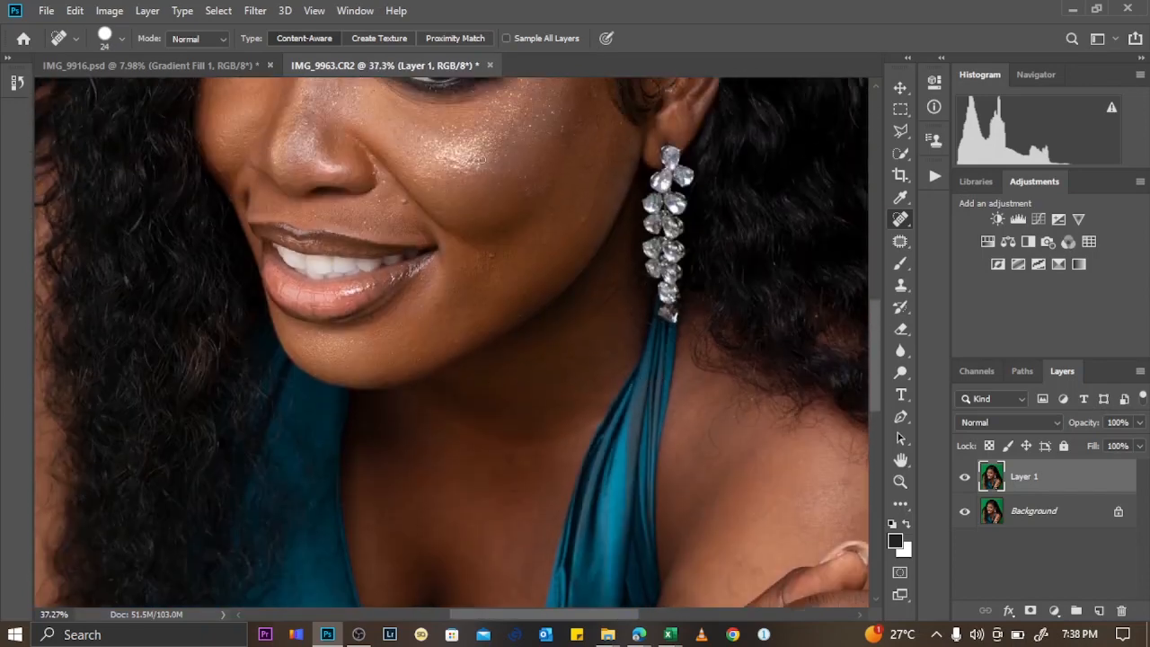
scroll(585, 236, "up", 1)
scroll(585, 235, "up", 2)
left_click_drag(577, 248, 578, 248)
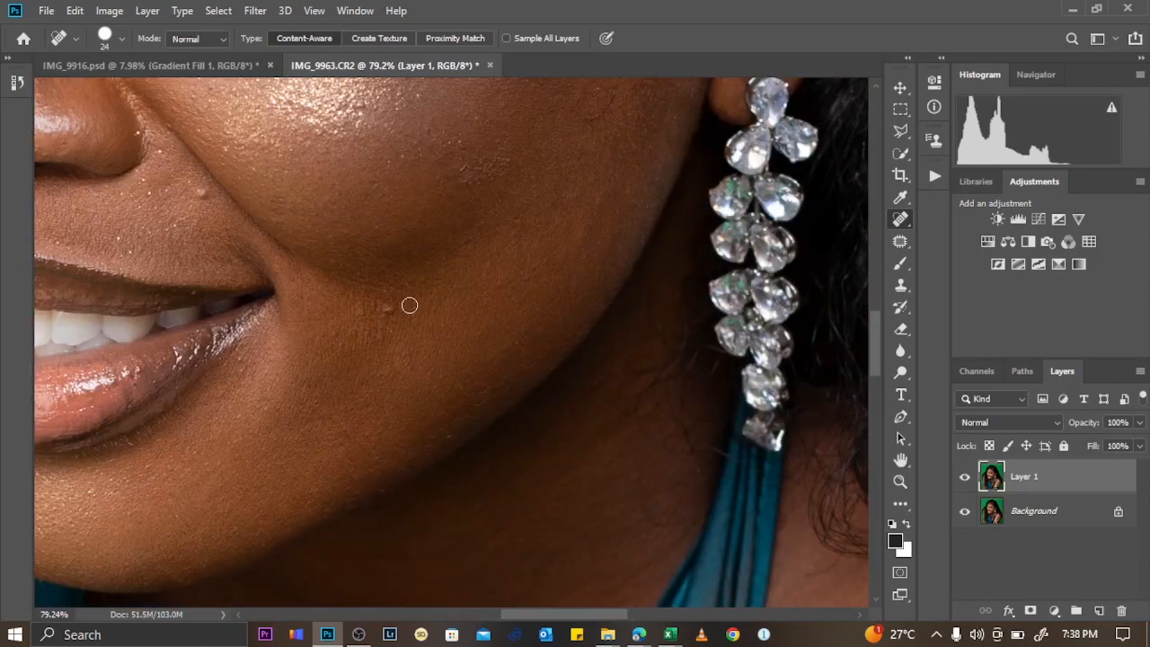
left_click_drag(383, 321, 384, 322)
Heal the small raised bump between the nose and the mouth corner.
scroll(475, 257, "down", 3)
scroll(398, 230, "up", 3)
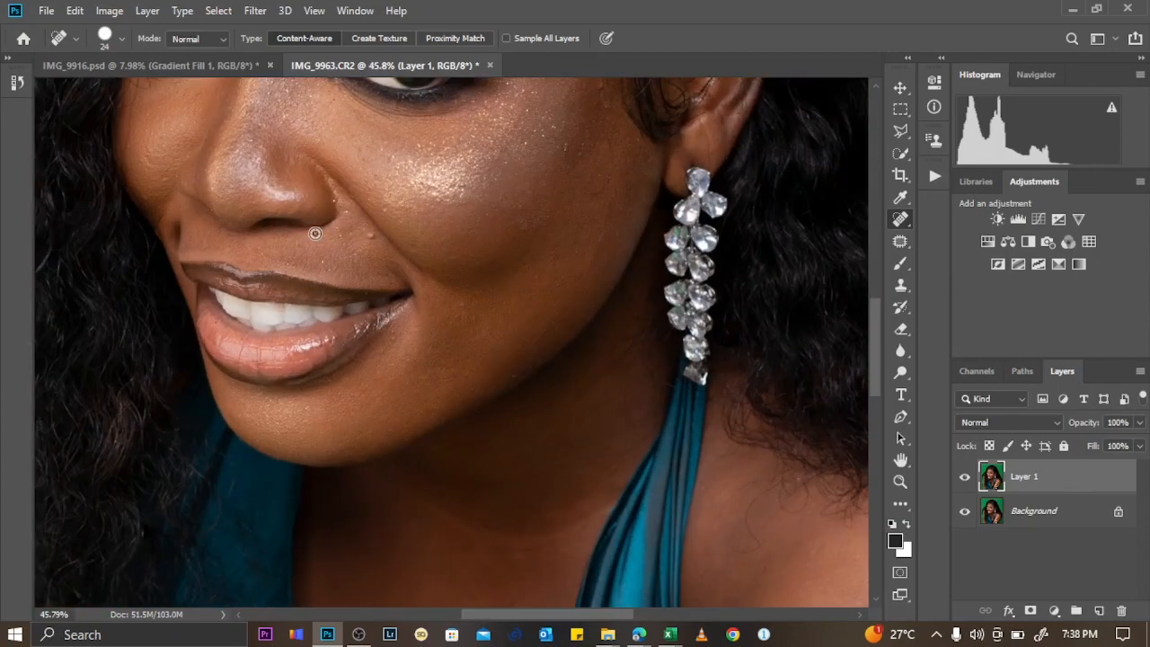
scroll(398, 237, "up", 1)
left_click_drag(410, 225, 419, 253)
scroll(614, 291, "down", 3)
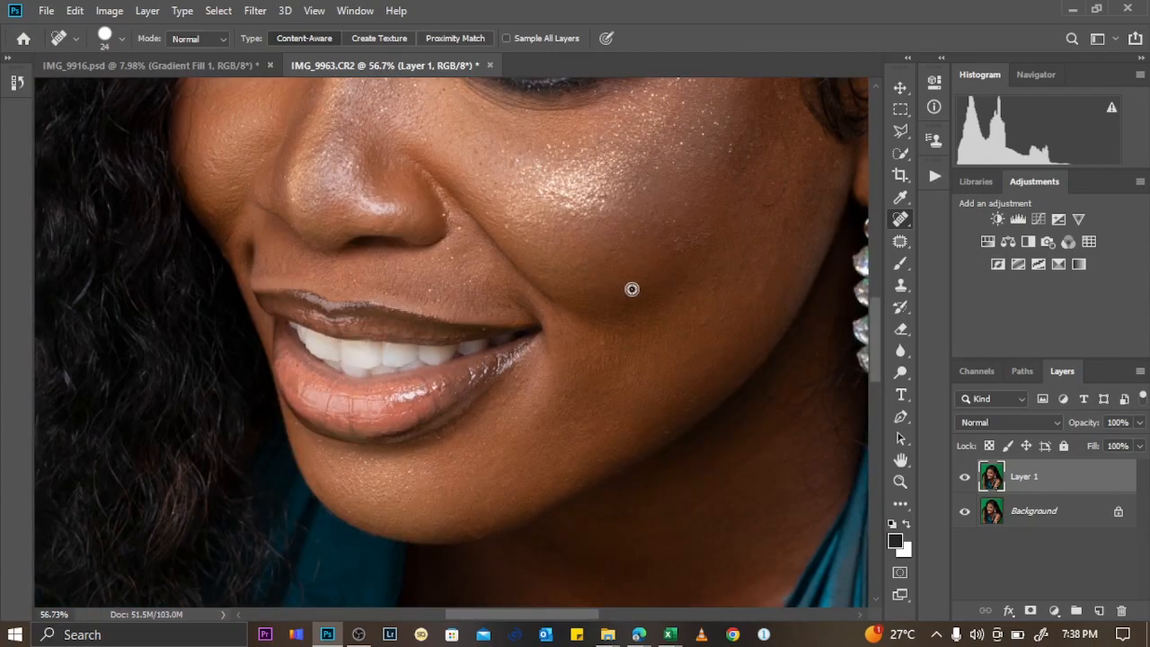
Heal the rough textured patch on the cheek below the highlighted cheekbone.
scroll(683, 249, "up", 2)
mouse_move(708, 229)
left_mouse_down()
mouse_move(701, 258)
mouse_move(669, 244)
mouse_move(661, 267)
mouse_move(654, 229)
mouse_move(649, 258)
left_mouse_up()
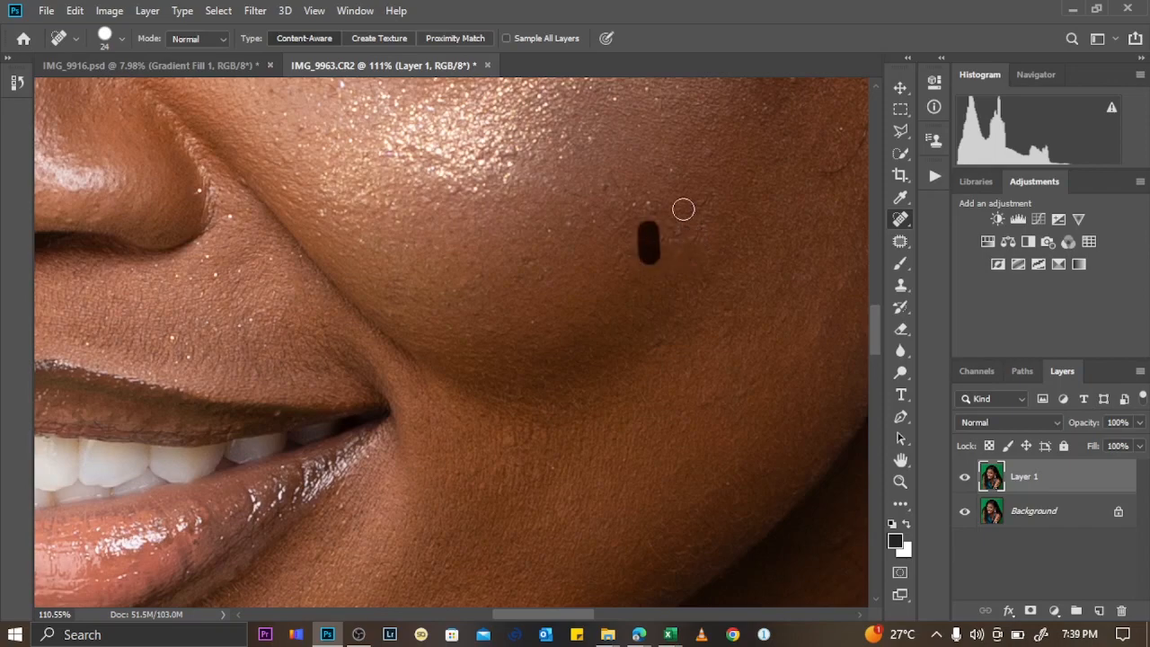
scroll(580, 186, "down", 2)
scroll(580, 186, "down", 2)
Reduce the healing brush to size 15 and heal the tiny spot on the cheek beside the nose.
scroll(426, 241, "up", 4)
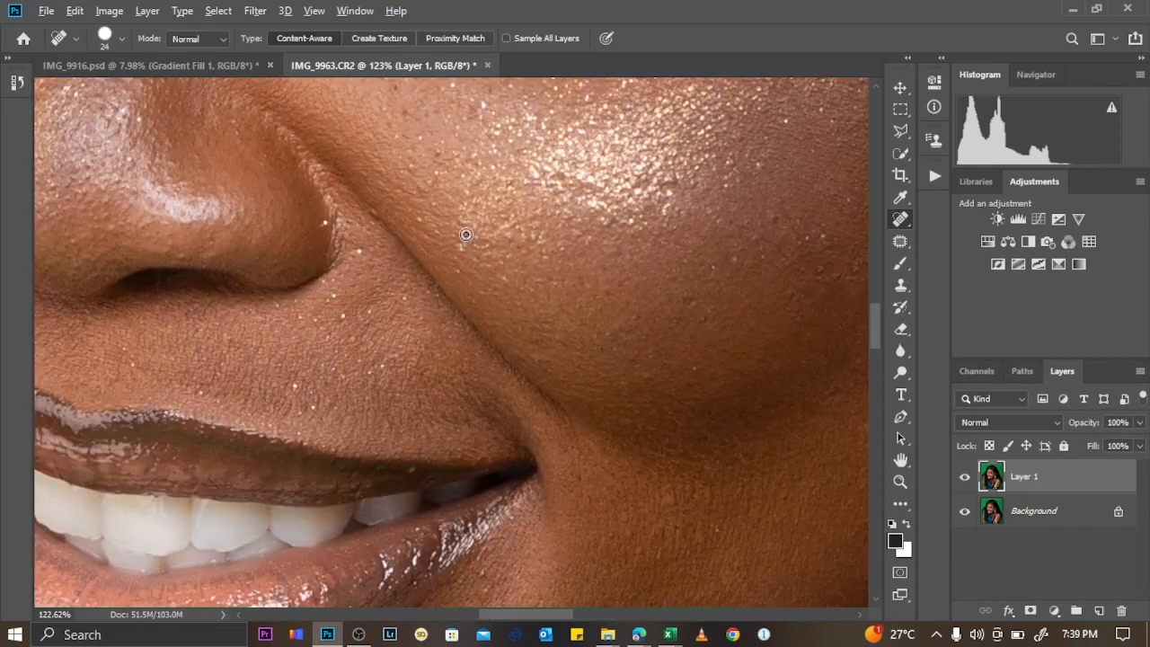
right_click(466, 235, "alt")
left_click_drag(514, 237, 515, 238)
scroll(526, 239, "down", 3)
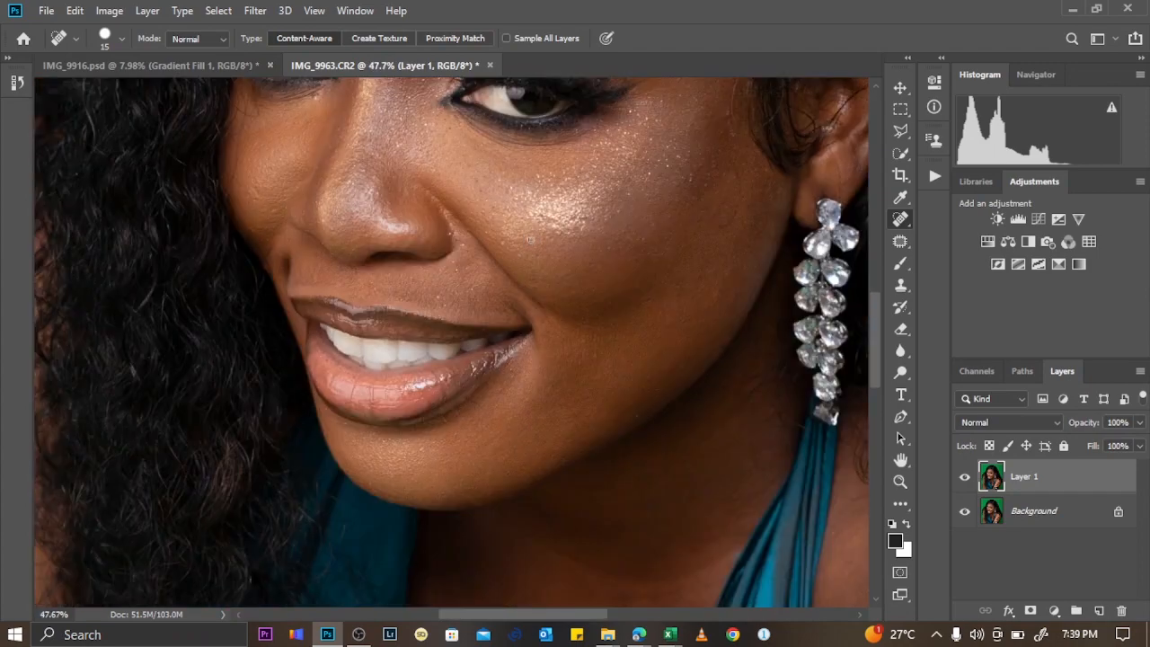
Heal the forehead blemishes above the fully visible eyebrow, using brush sizes 29 and 59.
scroll(325, 255, "up", 3)
scroll(325, 255, "up", 5)
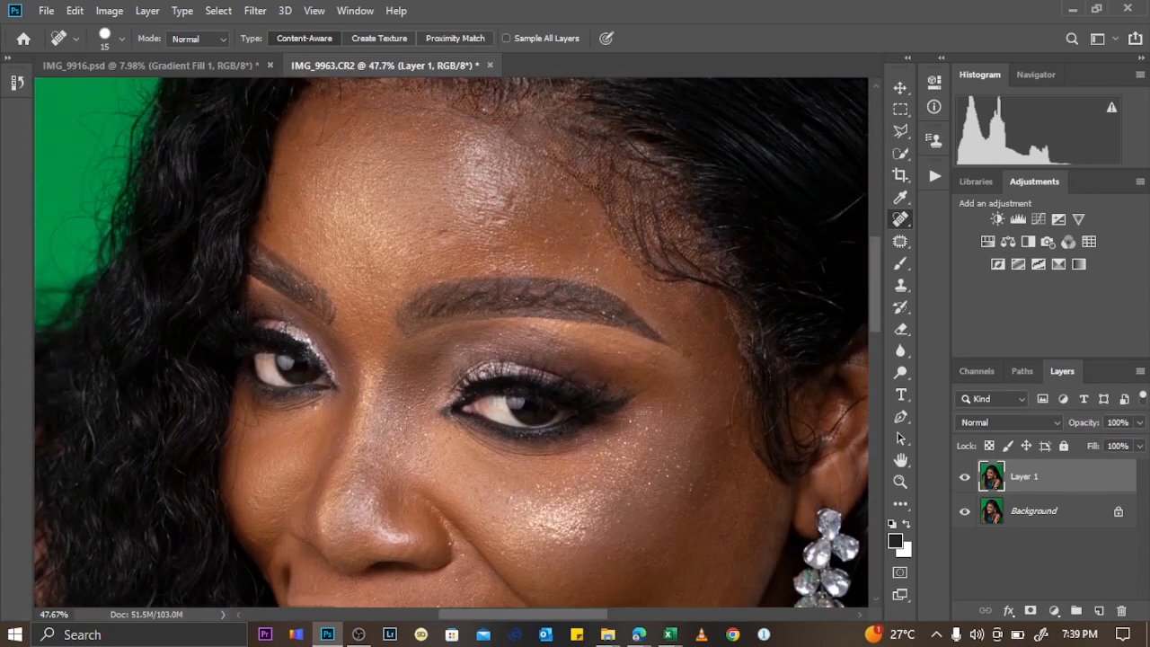
scroll(465, 220, "up", 2)
scroll(465, 220, "up", 1)
right_click(464, 220, "alt")
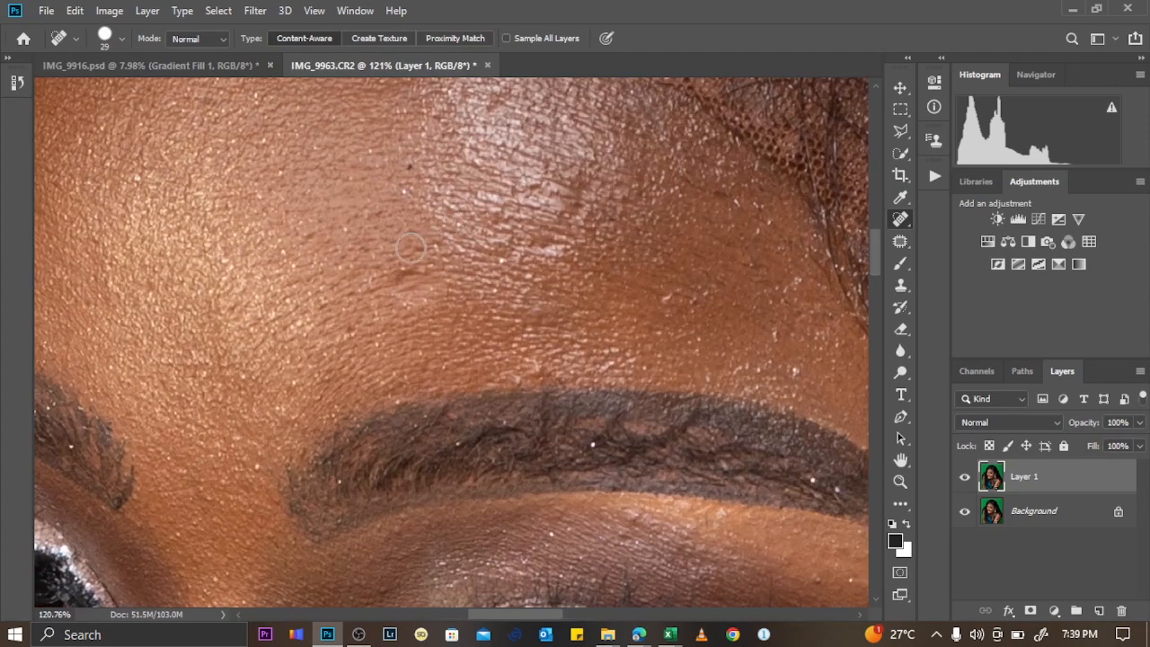
left_click_drag(414, 273, 413, 297)
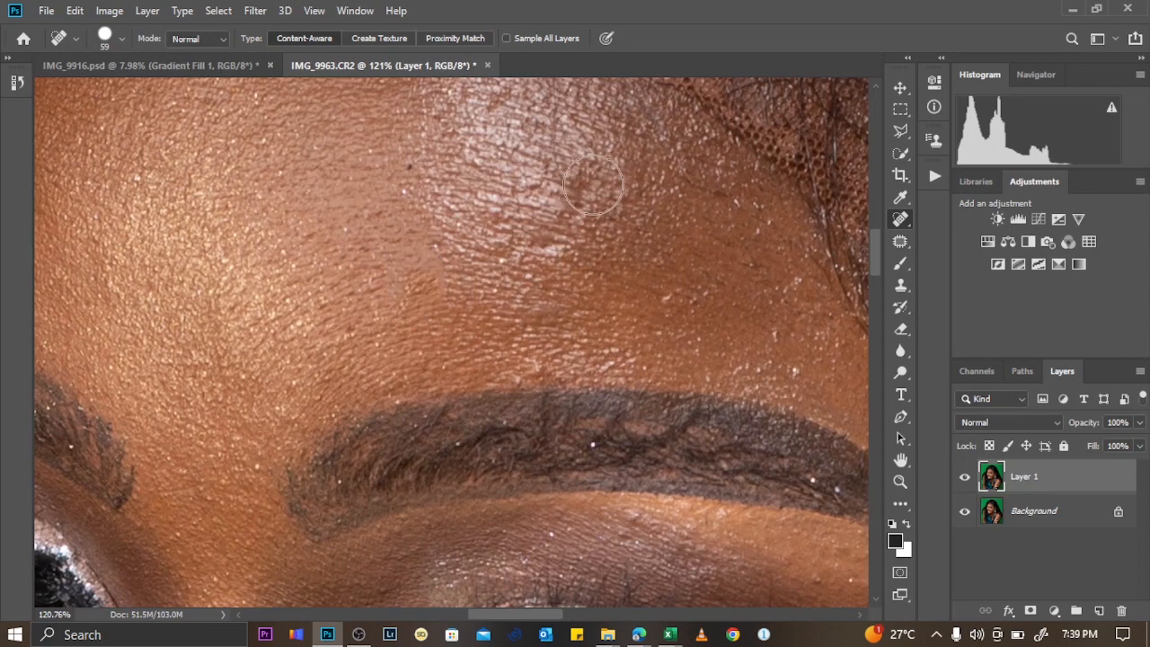
left_click_drag(569, 199, 576, 206)
left_click(669, 302)
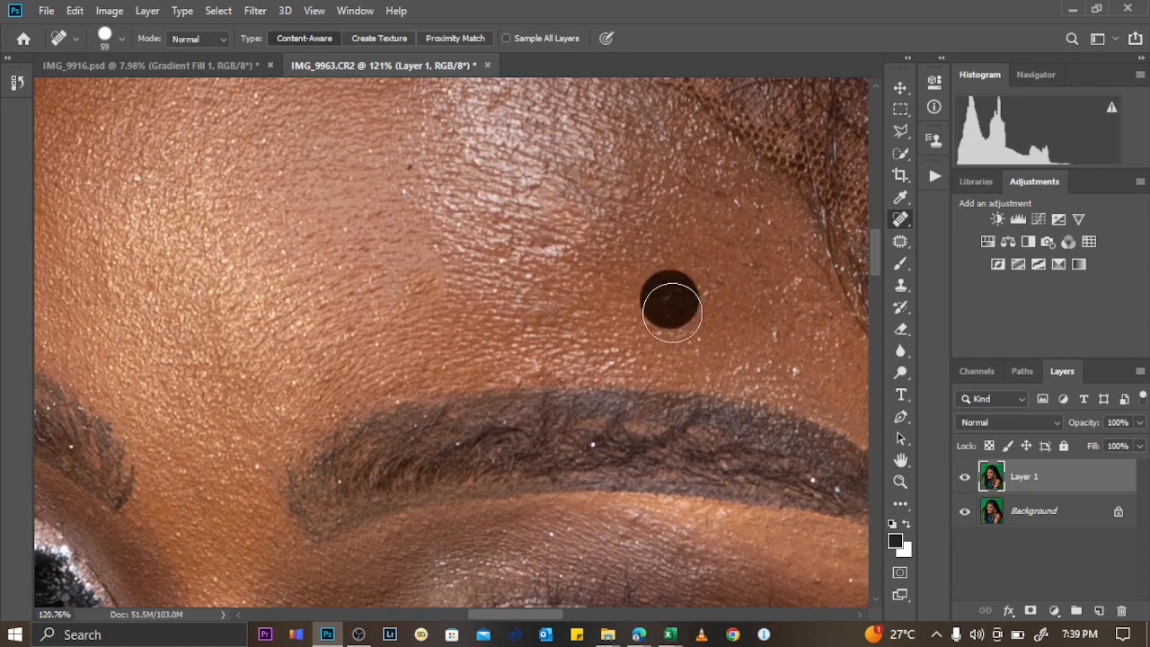
Set the healing brush to size 31 and heal the bumps and bright specks above the eyebrow's outer half.
scroll(661, 332, "down", 2)
scroll(659, 342, "up", 1)
scroll(659, 342, "up", 1)
right_click(739, 303, "alt")
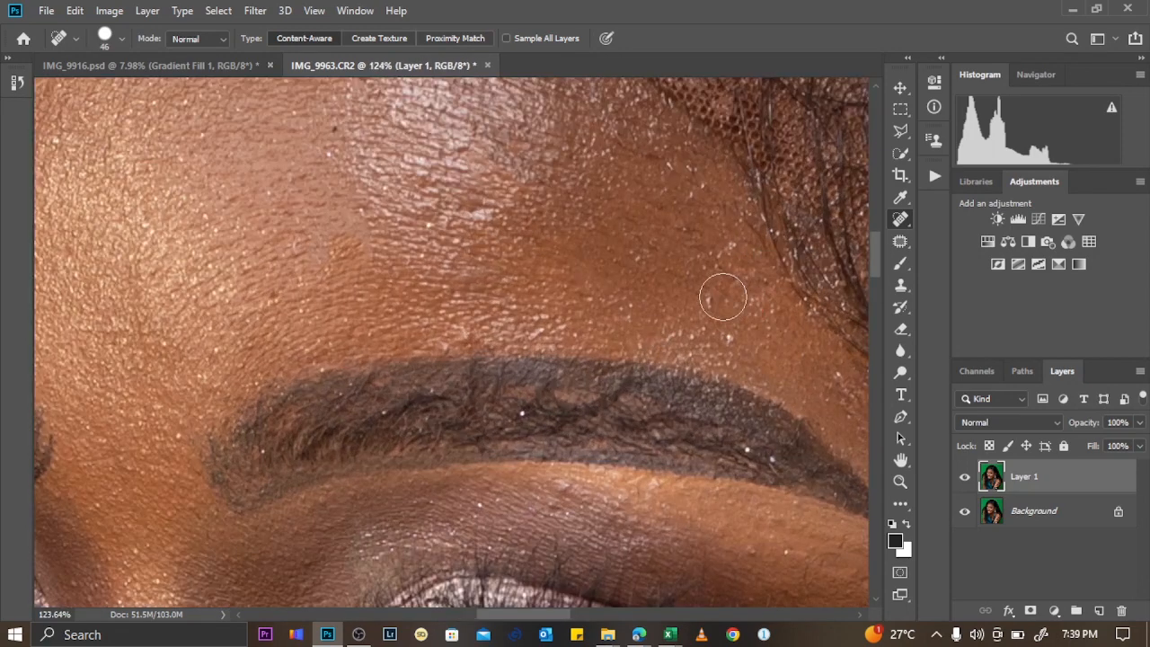
right_click(714, 290, "alt")
left_click_drag(694, 303, 701, 313)
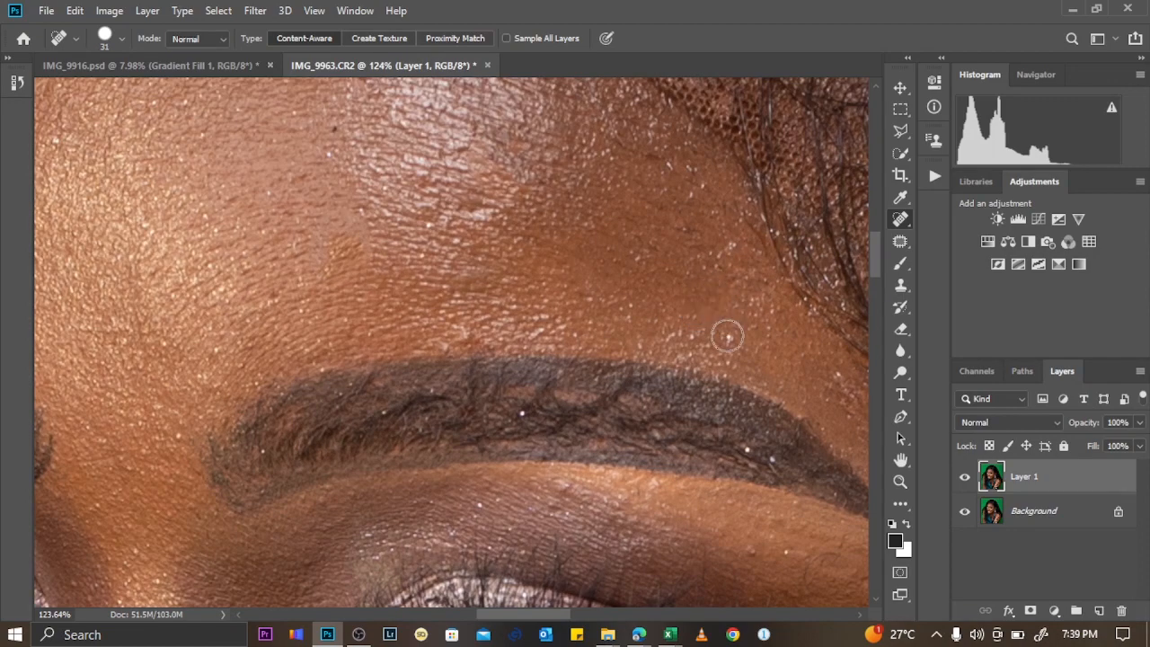
left_click(727, 334)
Set the healing brush to size 15 and paint out the light stray hair on the temple near the hairline.
scroll(687, 318, "down", 2)
scroll(687, 318, "down", 2)
scroll(637, 311, "up", 2)
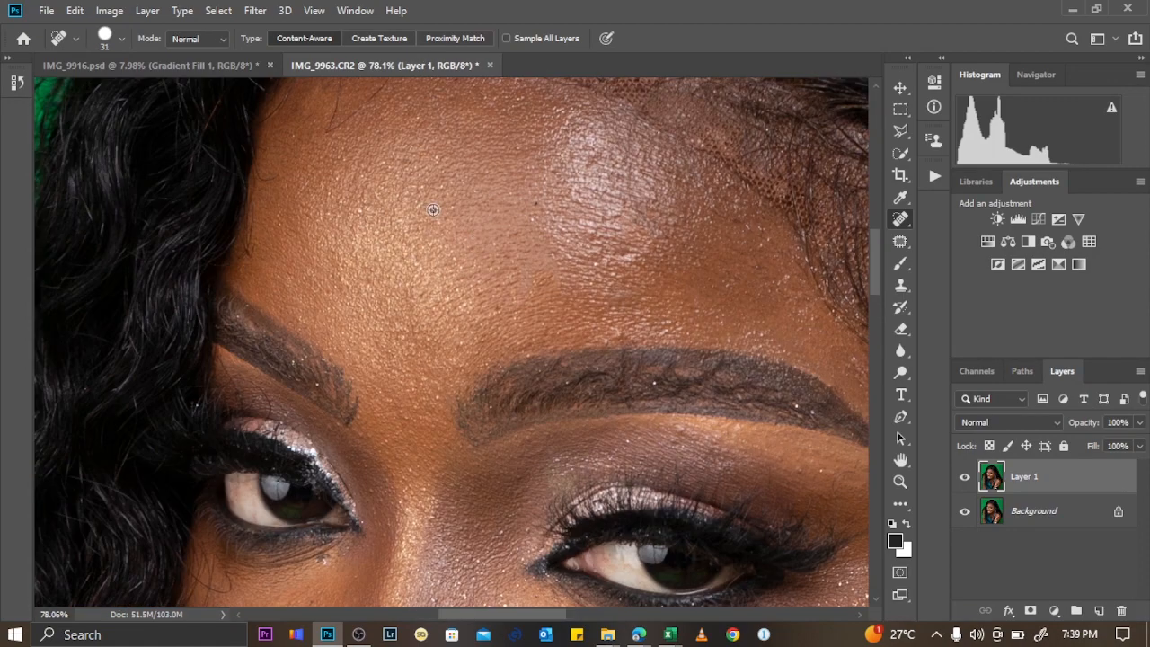
scroll(408, 376, "up", 1)
scroll(551, 331, "down", 4)
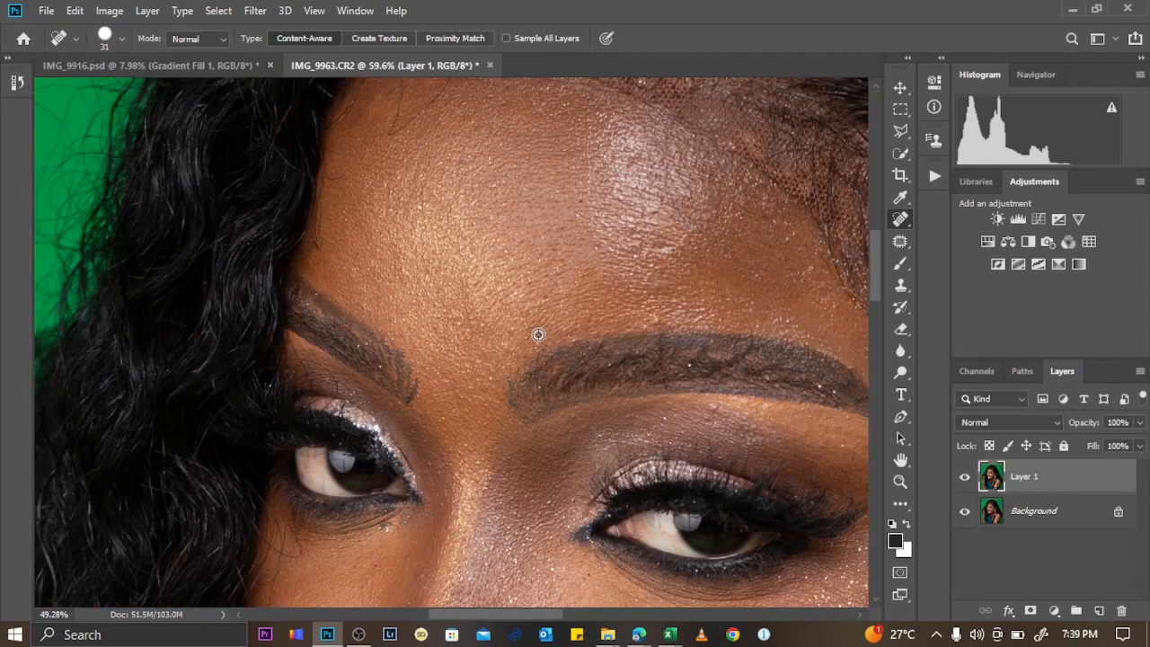
scroll(746, 484, "up", 5)
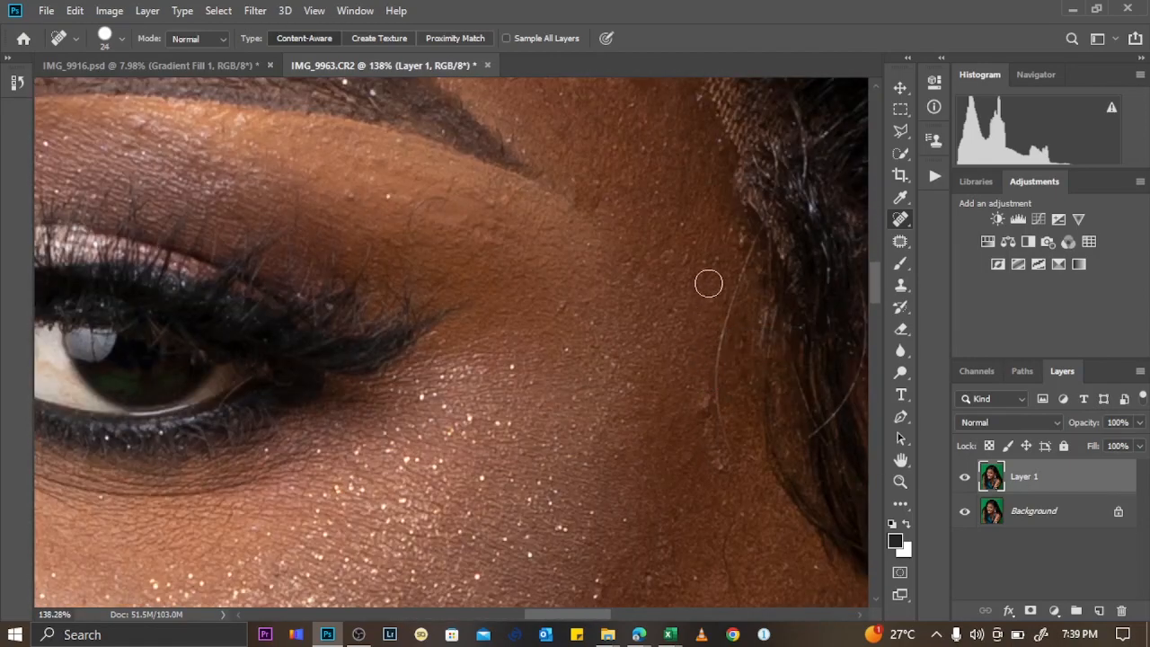
right_click(717, 269, "alt")
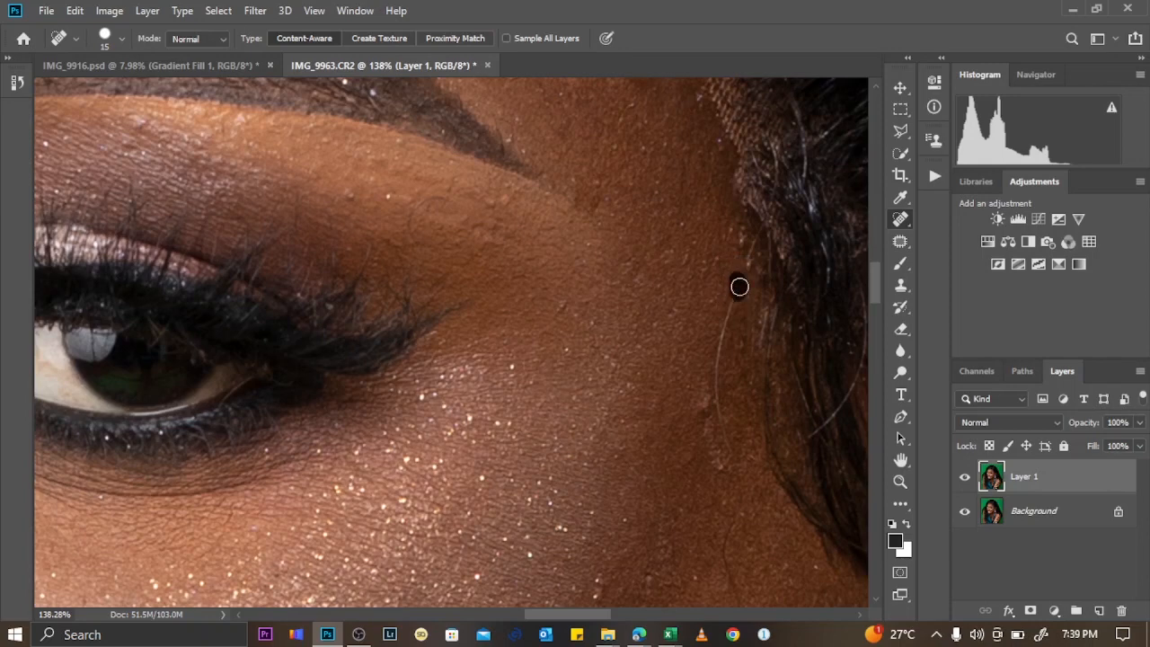
scroll(732, 296, "down", 1)
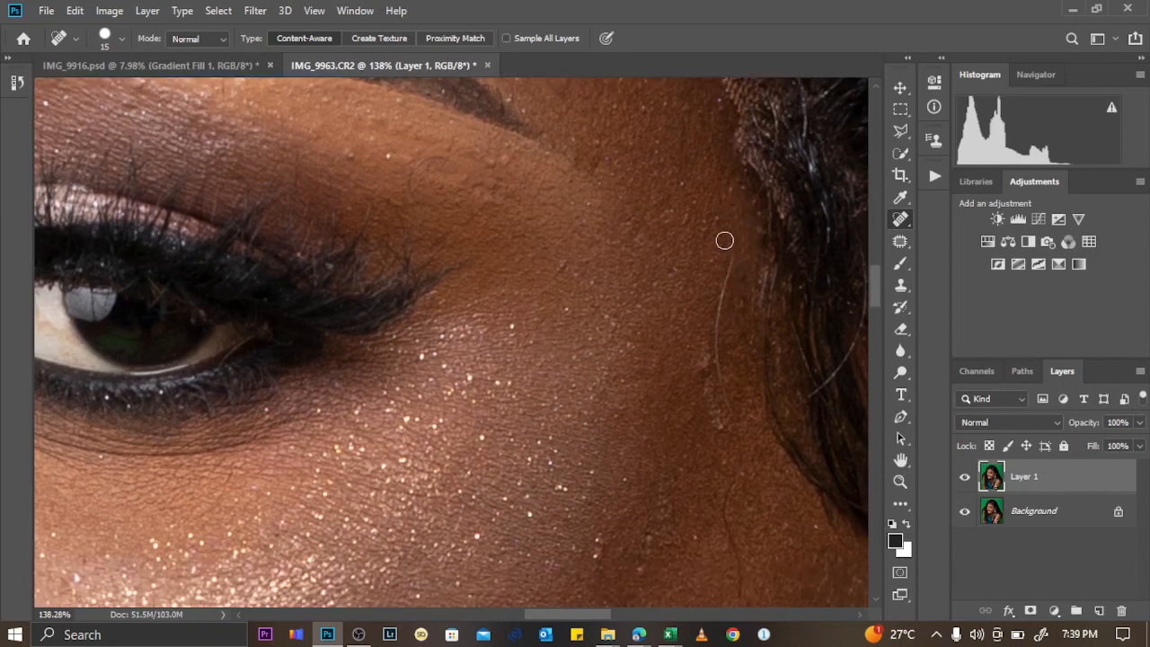
left_click_drag(724, 241, 724, 298)
mouse_move(709, 349)
left_mouse_down()
mouse_move(712, 377)
mouse_move(718, 359)
left_mouse_up()
left_click_drag(724, 266, 714, 328)
Heal the remaining bumps on the lower temple and the fine dark hair running down the outer cheek.
scroll(706, 296, "down", 2)
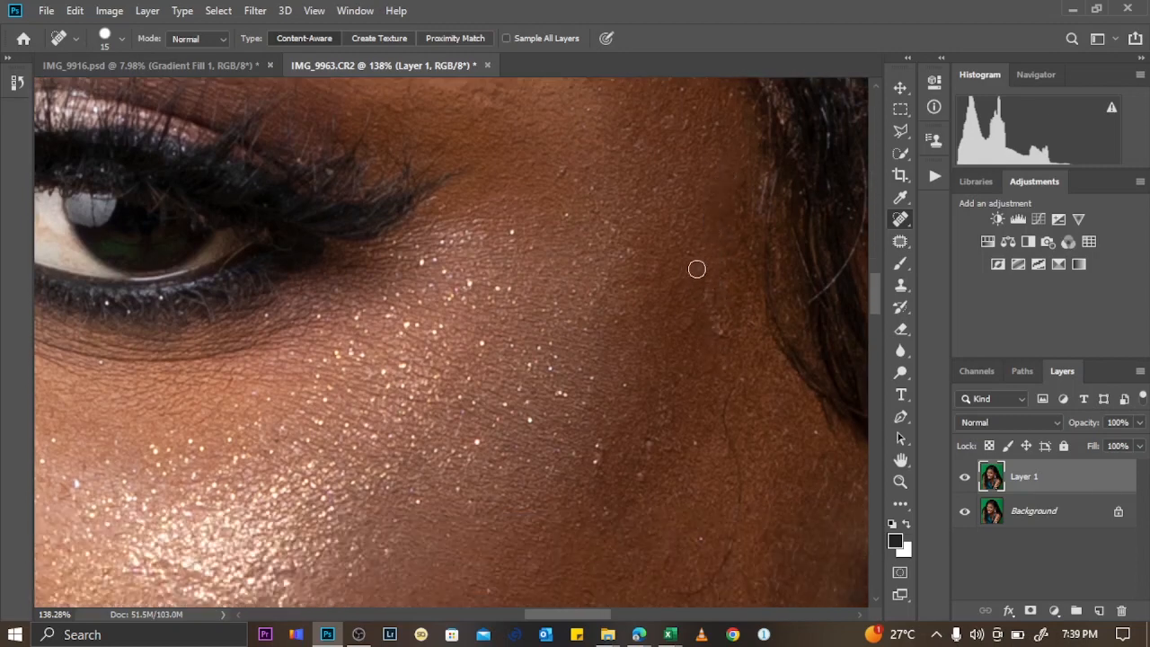
left_click_drag(696, 269, 709, 329)
mouse_move(719, 278)
left_mouse_down()
mouse_move(738, 354)
mouse_move(722, 370)
mouse_move(738, 502)
mouse_move(674, 544)
left_mouse_up()
scroll(719, 342, "down", 1)
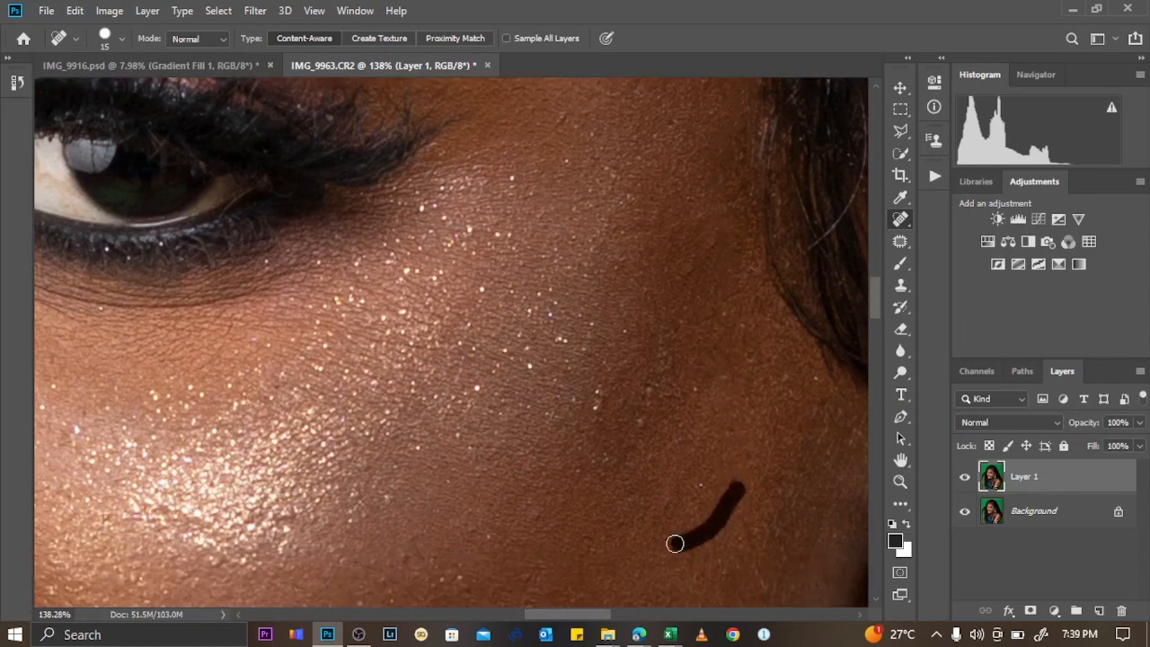
Heal the uneven skin texture along the bridge of the nose between the eyes.
scroll(688, 405, "down", 5)
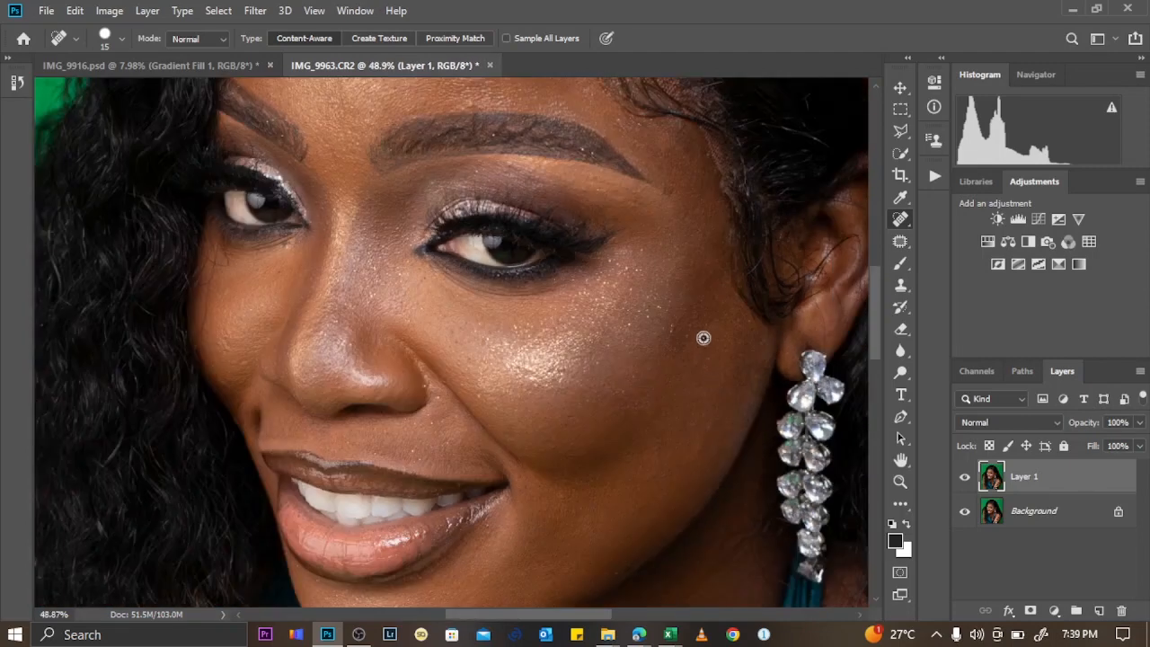
scroll(683, 503, "up", 3)
scroll(712, 398, "down", 4)
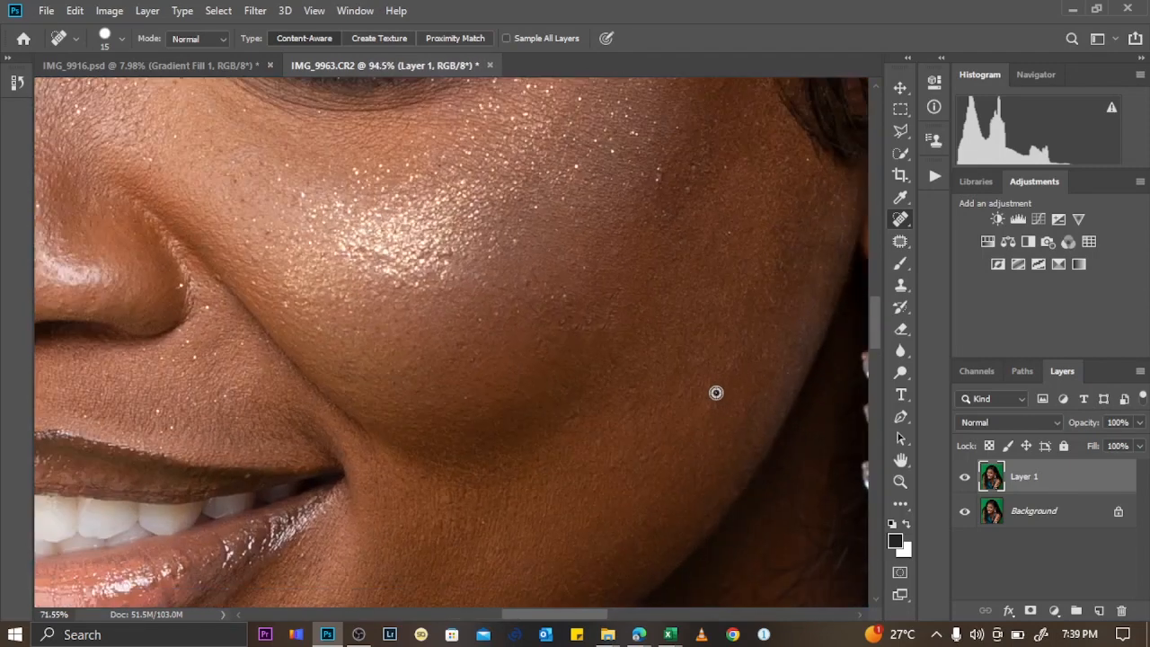
scroll(497, 211, "up", 3)
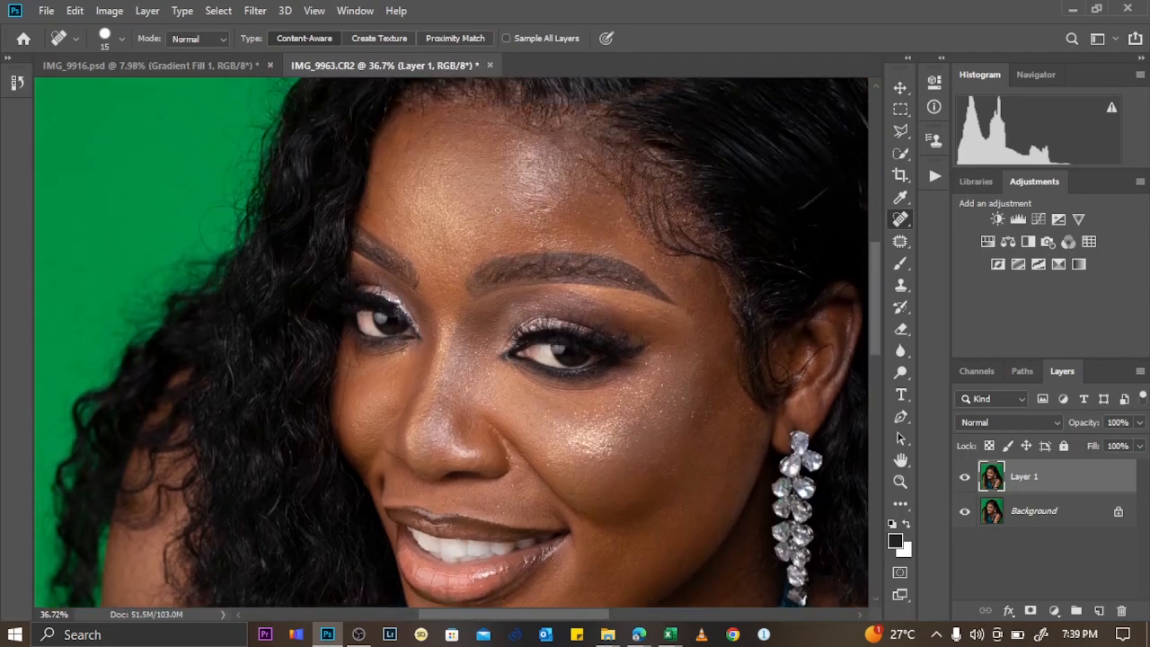
scroll(483, 316, "up", 4)
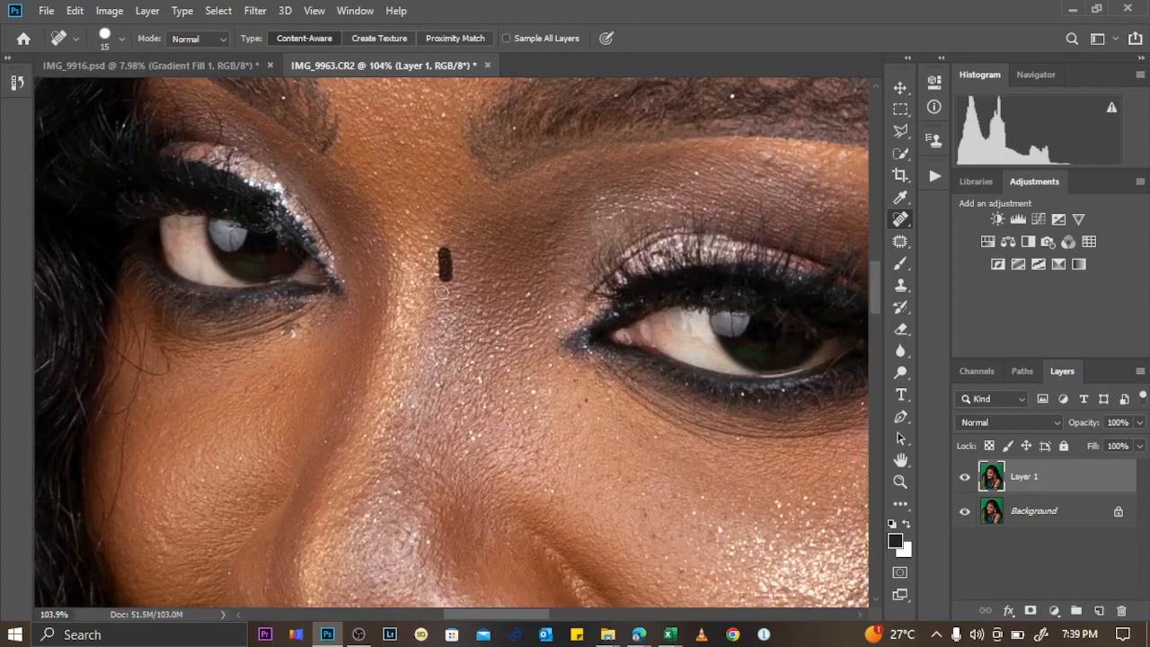
left_click_drag(441, 292, 431, 314)
right_click(442, 224, "alt")
left_click_drag(442, 265, 415, 353)
Set the healing brush to size 36 and heal the mark on the brow bone just below the eyebrow.
scroll(503, 270, "down", 2)
scroll(698, 171, "up", 3)
right_click(696, 186, "alt")
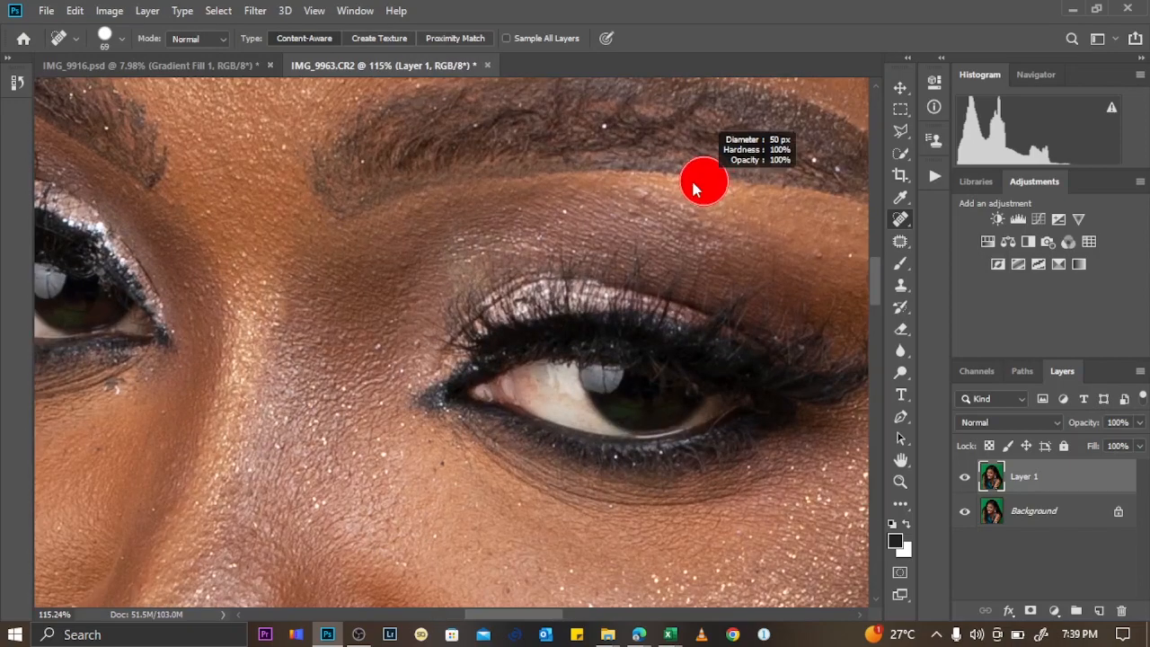
left_click(637, 198)
scroll(634, 204, "down", 1)
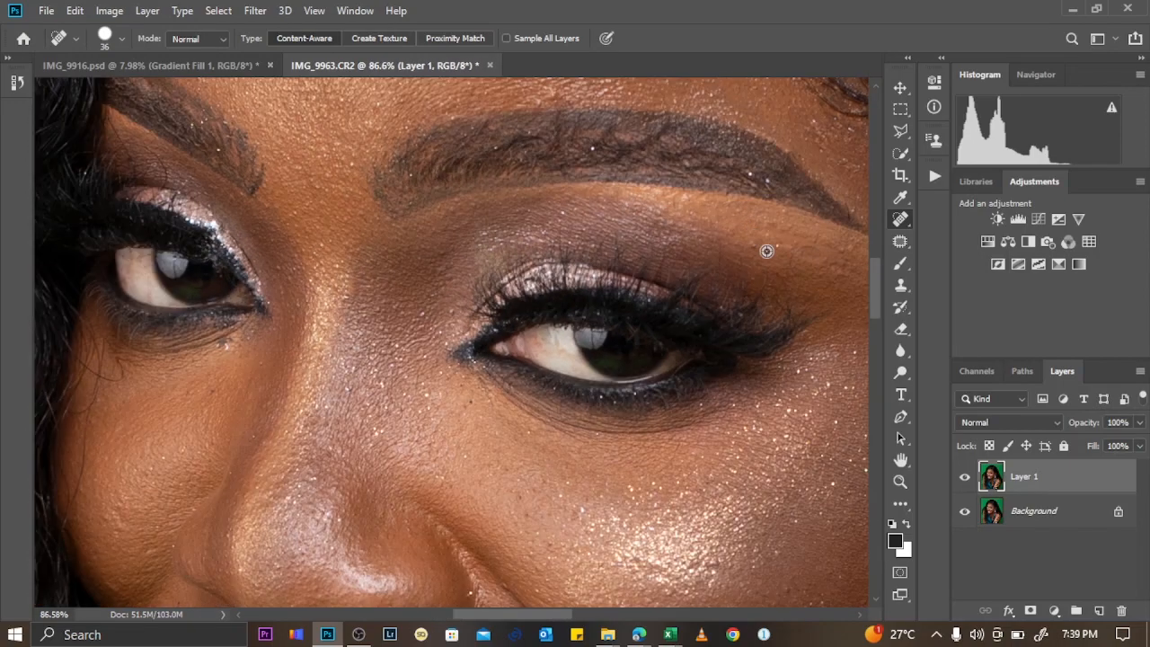
Heal the flyaway hairs sticking out above the crown and the sloping right side of the hair.
scroll(687, 237, "down", 1)
scroll(407, 166, "down", 1)
scroll(321, 329, "down", 1)
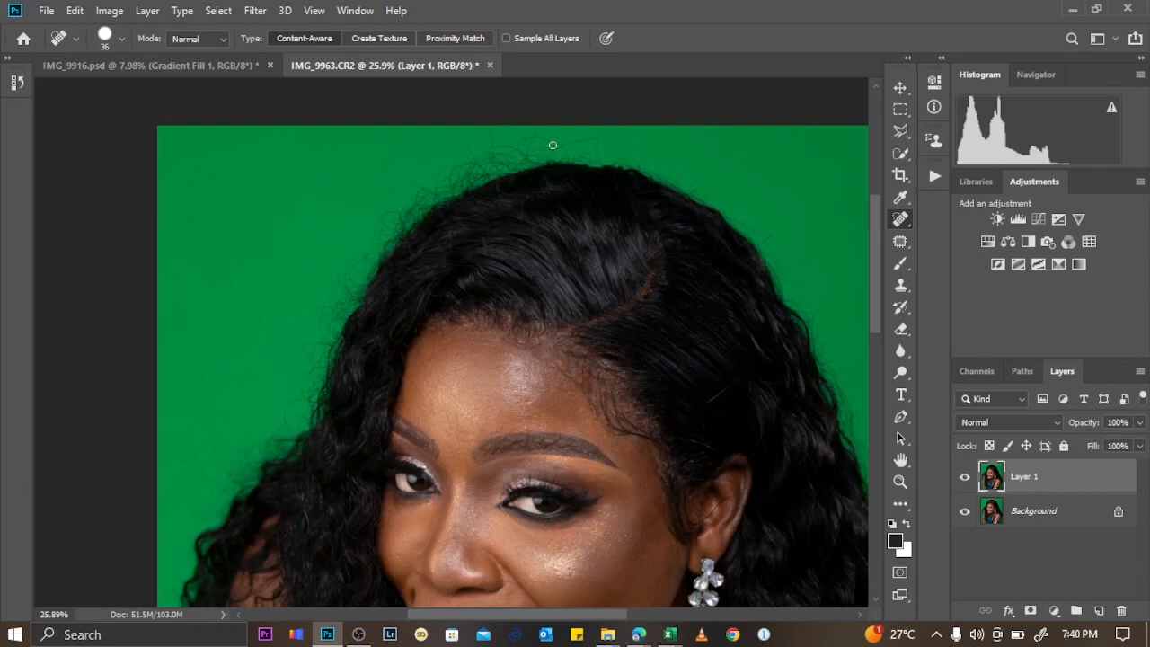
scroll(552, 265, "down", 3)
scroll(496, 289, "up", 2)
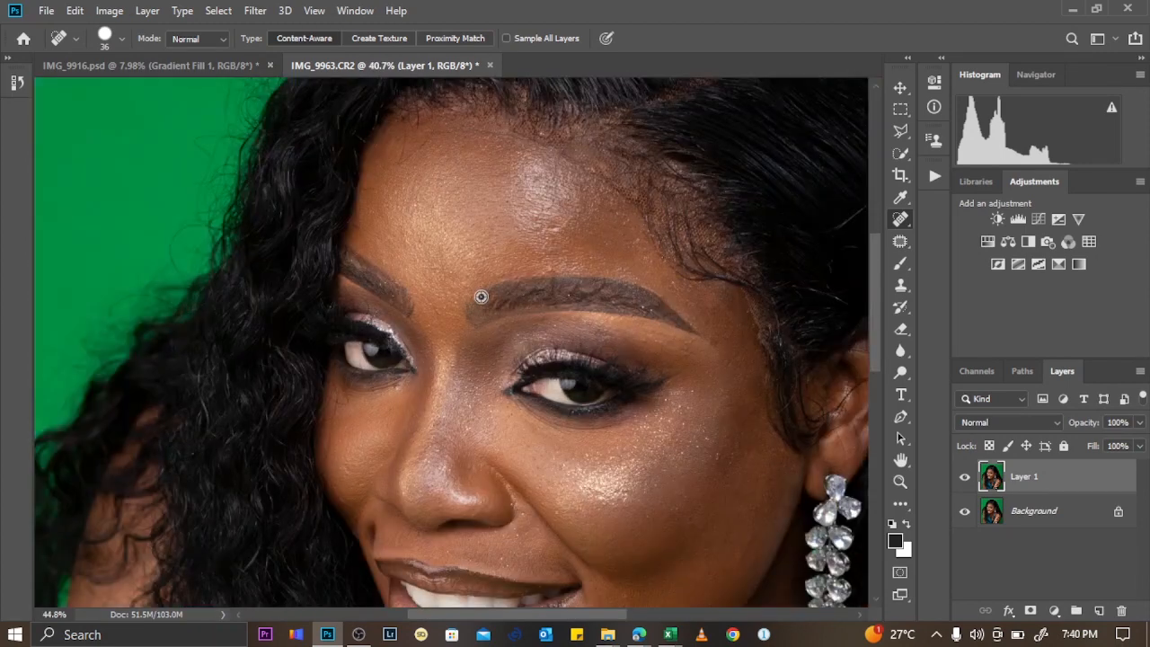
scroll(493, 281, "down", 2)
scroll(475, 252, "up", 3)
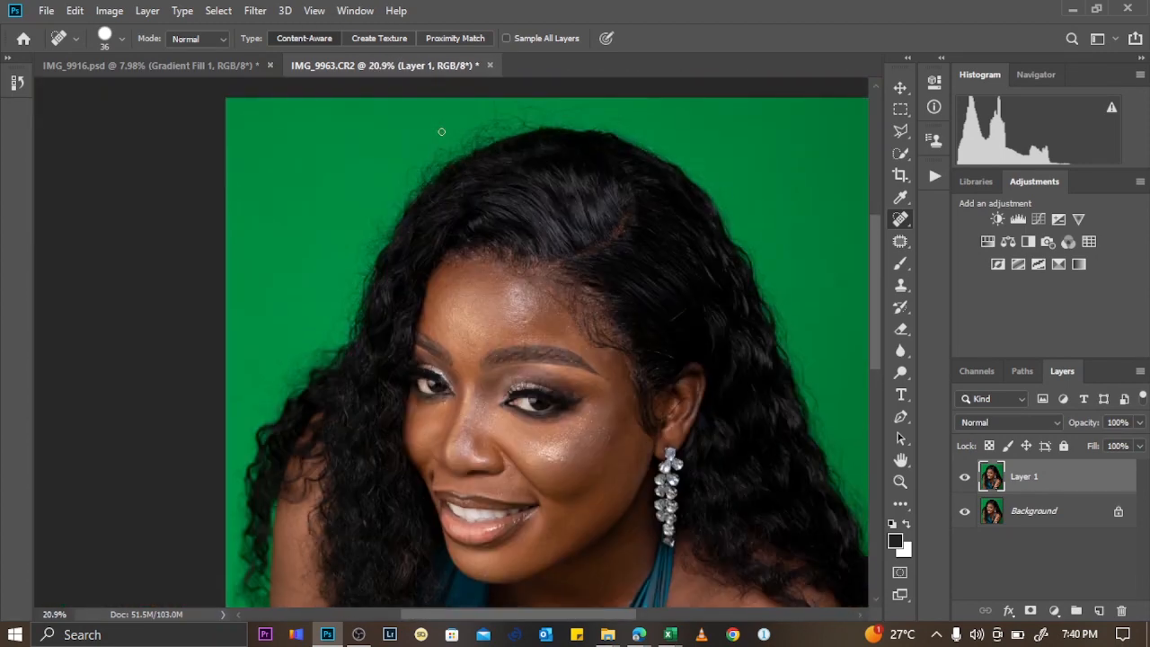
scroll(647, 173, "up", 4)
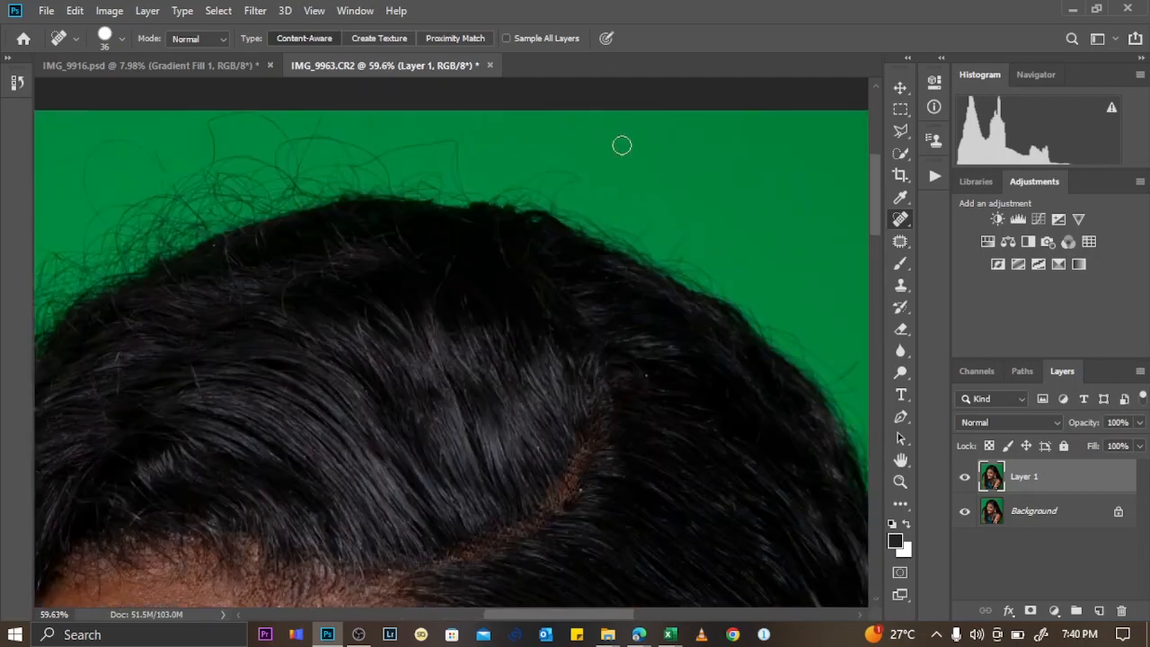
mouse_move(550, 172)
left_mouse_down()
mouse_move(593, 185)
mouse_move(522, 173)
mouse_move(551, 207)
left_mouse_up()
left_click_drag(663, 232, 706, 264)
Set the healing brush to size 100 and paint out the long loose hairs on the green backdrop above the head.
key("]")
key("]")
key("]")
key("]")
key("]")
key("]")
key("]")
key("]")
left_click_drag(375, 146, 475, 152)
left_click_drag(296, 141, 449, 147)
left_click_drag(346, 147, 454, 147)
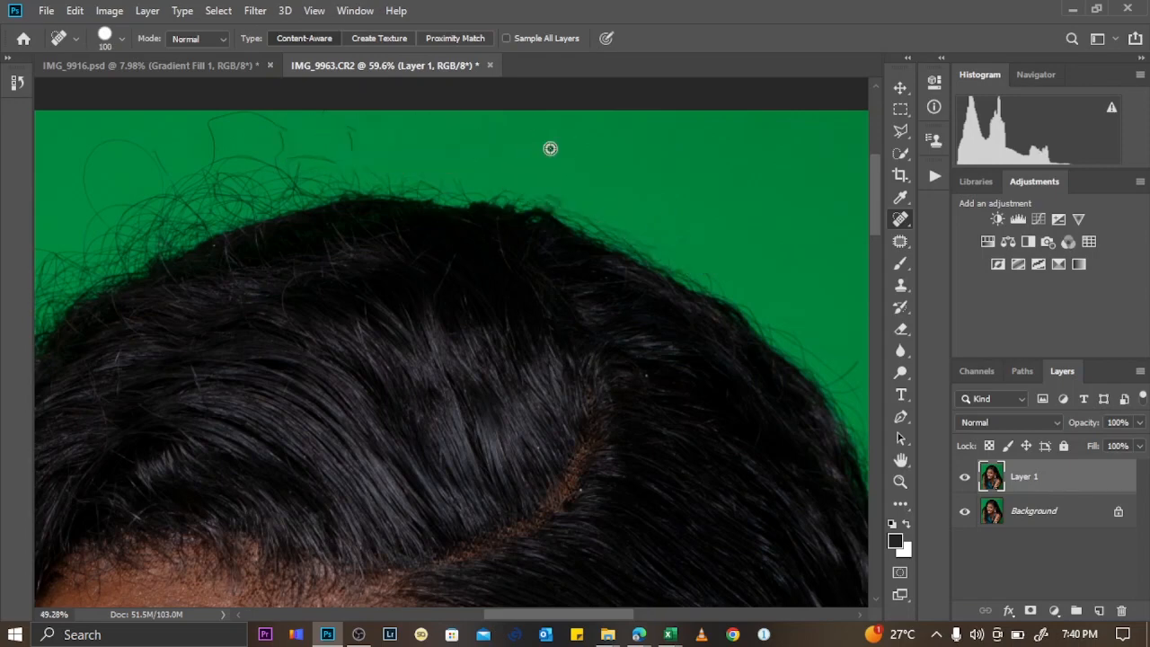
left_click_drag(549, 149, 651, 158)
left_click_drag(385, 141, 364, 141)
Heal the outer loops of frizzy hair from the crown down the upper left curve of the head.
left_click_drag(276, 190, 461, 158)
left_click_drag(313, 179, 159, 219)
left_click_drag(349, 183, 181, 251)
scroll(239, 195, "left", 3)
left_click_drag(296, 209, 82, 310)
left_click_drag(221, 222, 132, 361)
Paint out the stray hairs on the backdrop beside the left side of the hair down to eyebrow level.
scroll(113, 368, "down", 3)
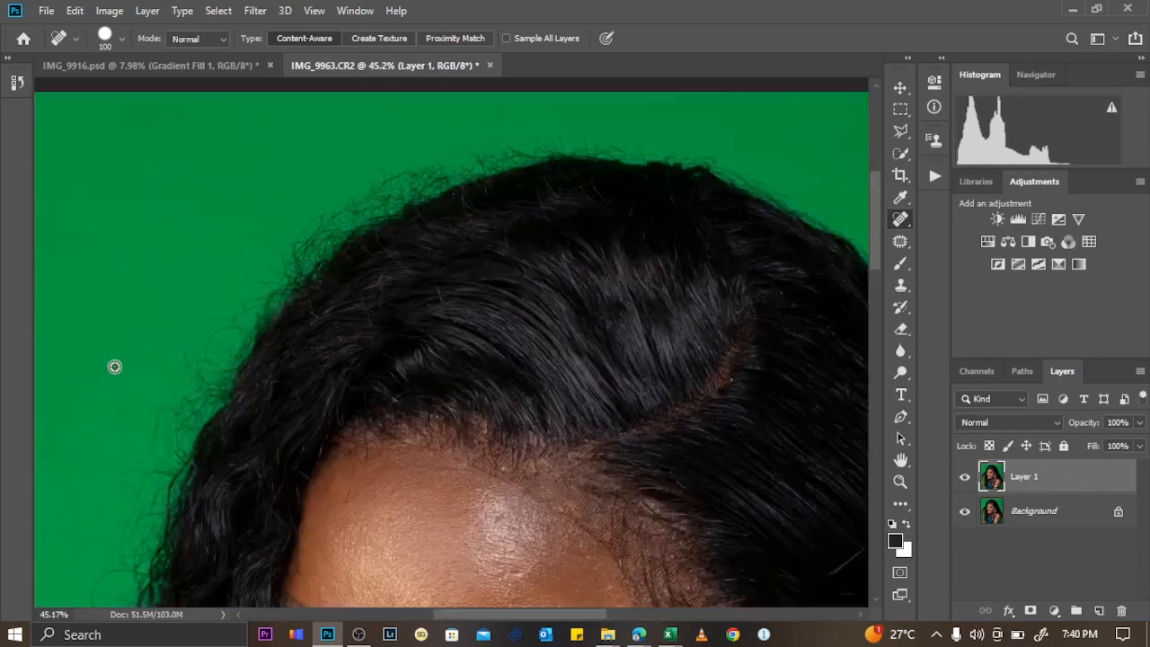
left_click_drag(222, 309, 157, 417)
left_click_drag(290, 222, 215, 326)
scroll(184, 354, "down", 3)
scroll(184, 354, "down", 3)
left_click_drag(176, 258, 106, 394)
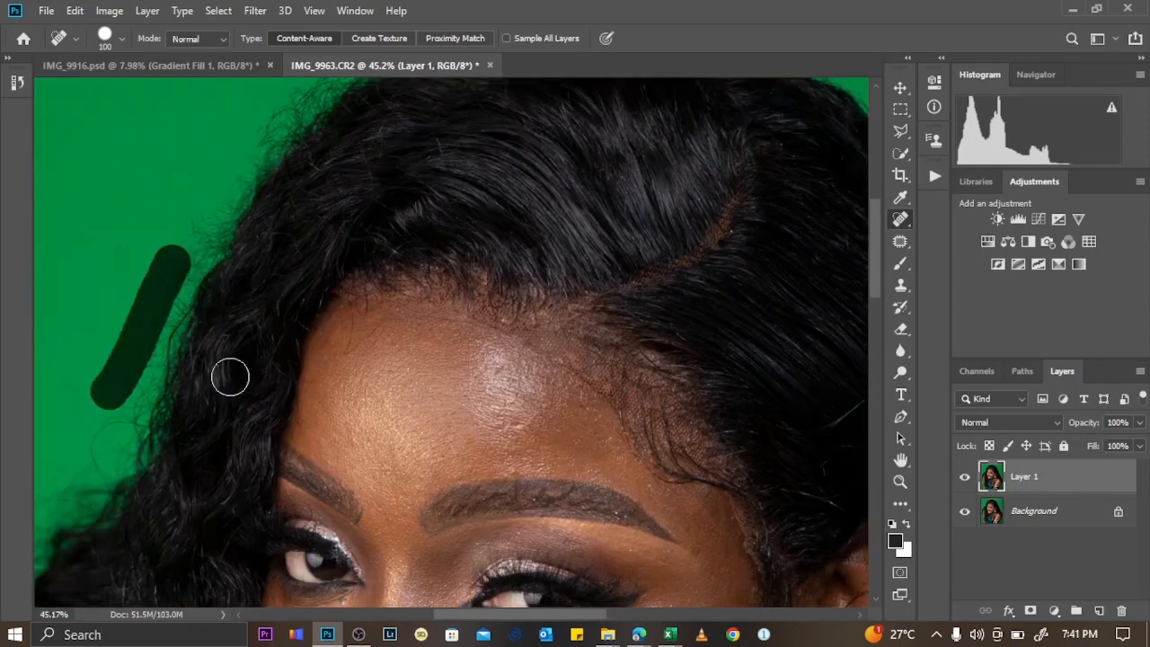
Switch to the Clone Stamp tool and set its soft brush to size 85.
scroll(385, 362, "down", 3)
scroll(441, 243, "up", 1)
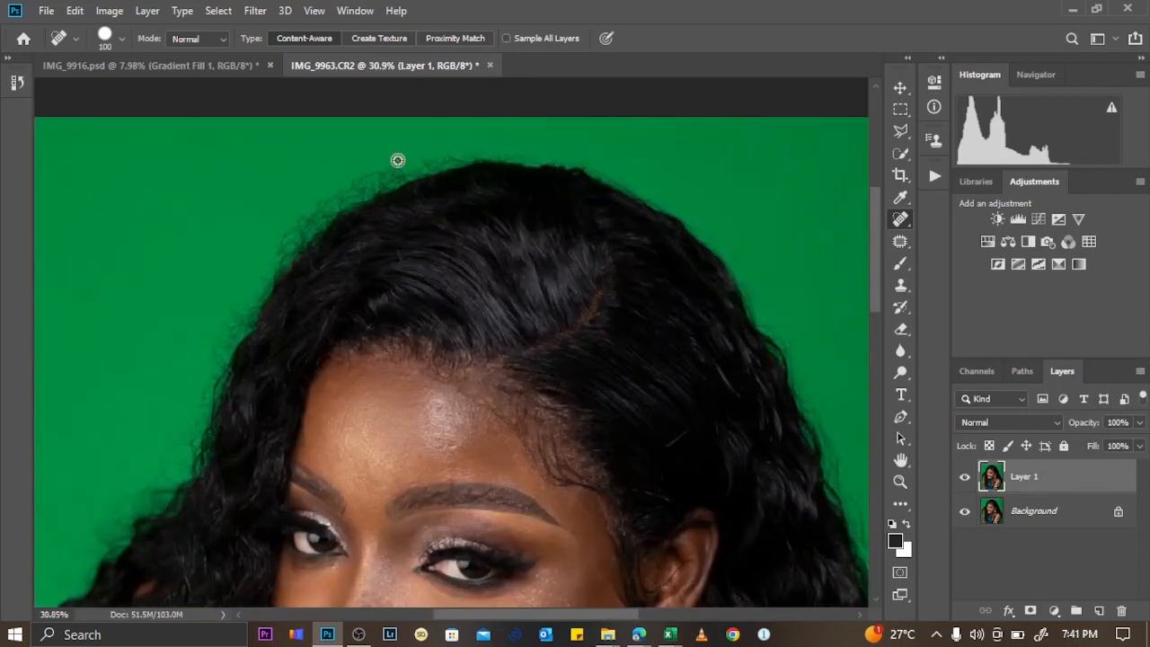
scroll(398, 160, "up", 3)
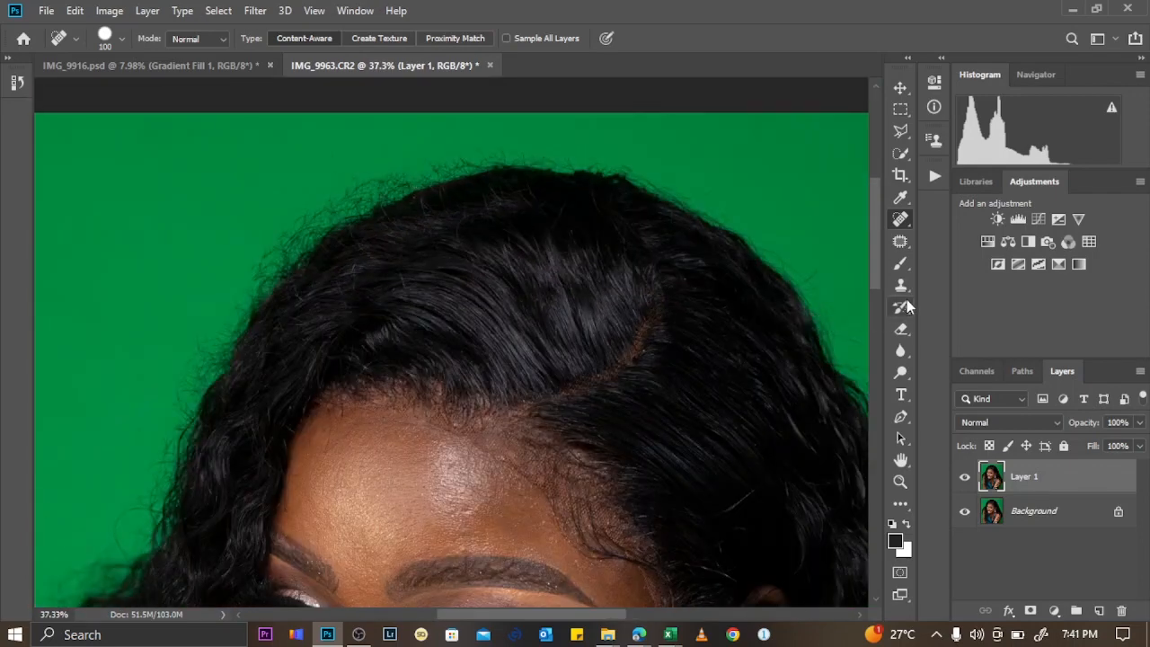
left_click(900, 285)
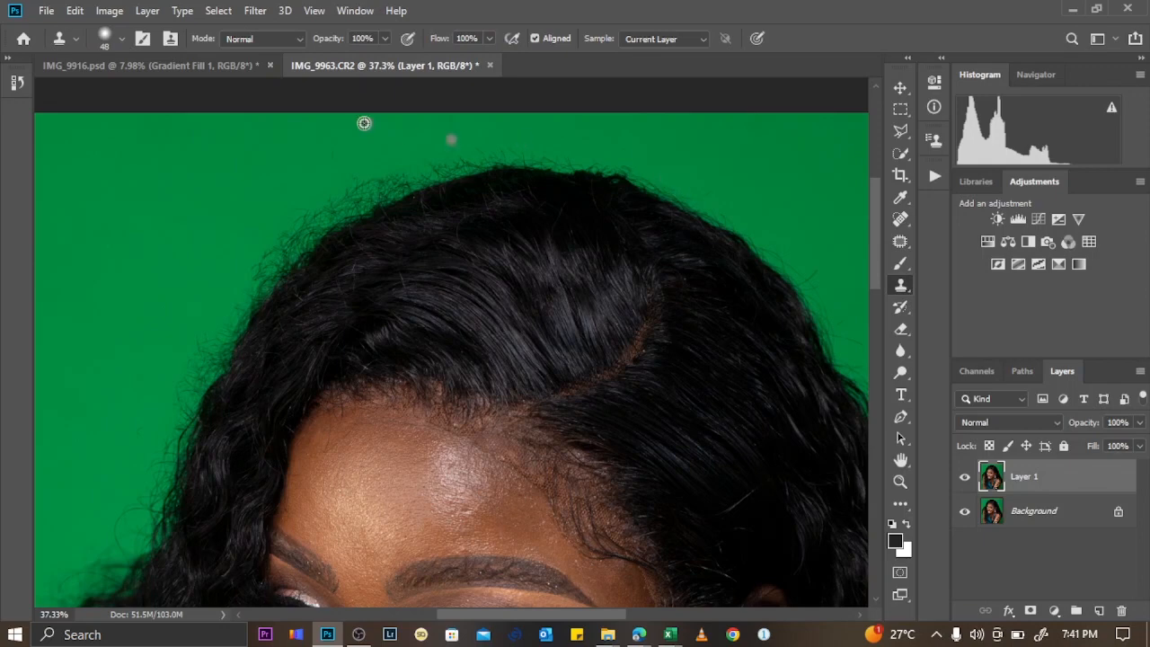
scroll(364, 123, "up", 2)
right_click(372, 171, "alt")
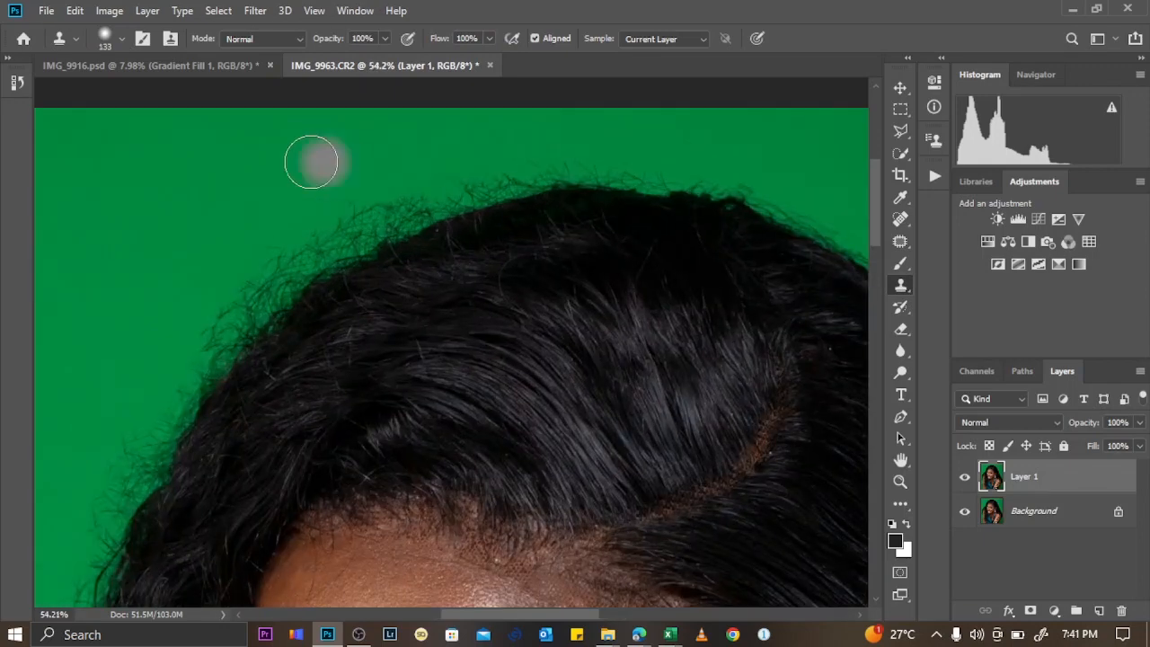
right_click(301, 163, "alt")
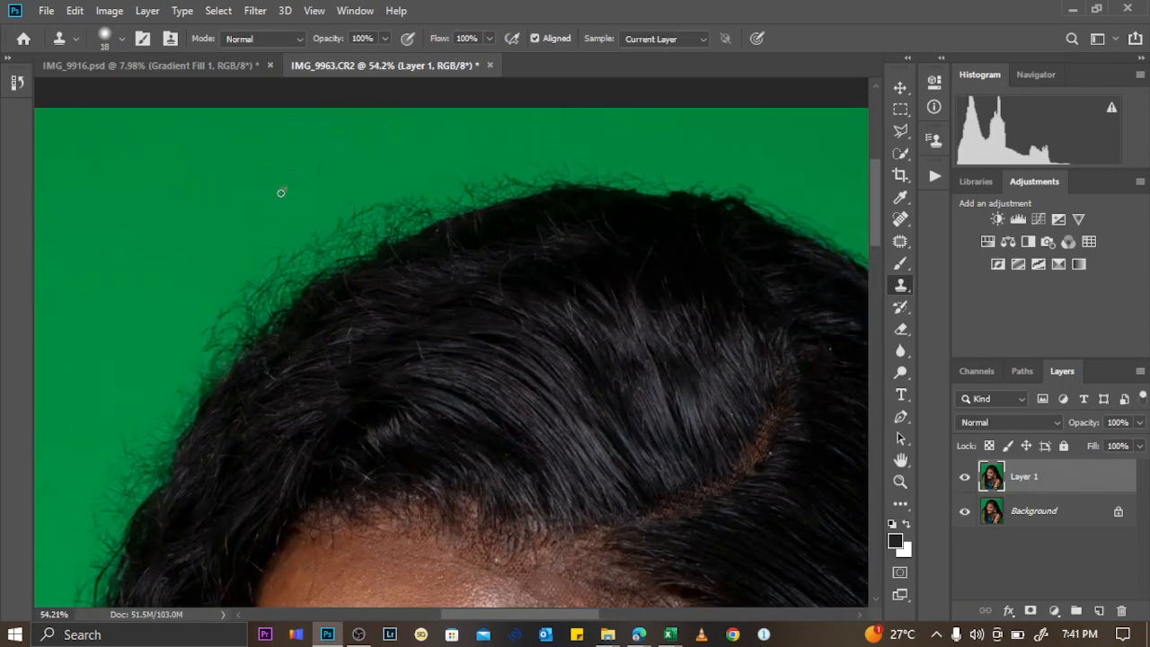
right_click(277, 195, "alt")
right_click(286, 186, "alt")
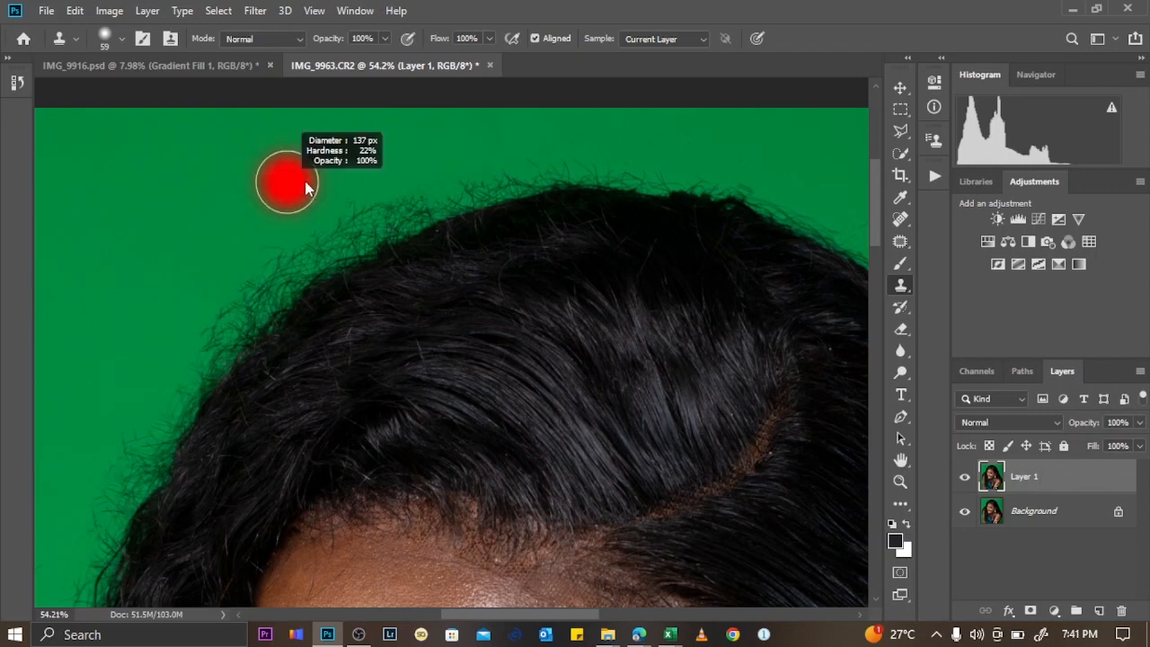
right_click(341, 169, "alt")
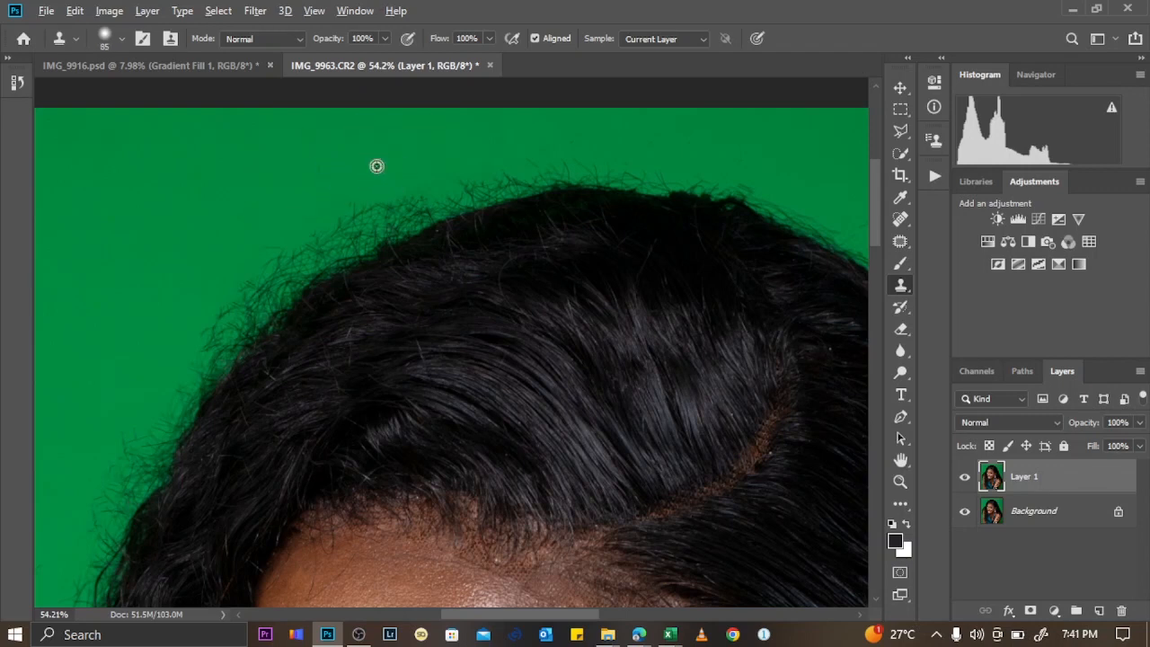
Clone the green backdrop over the frizzy fringe along the upper left curve and crown of the hair.
scroll(375, 165, "up", 1)
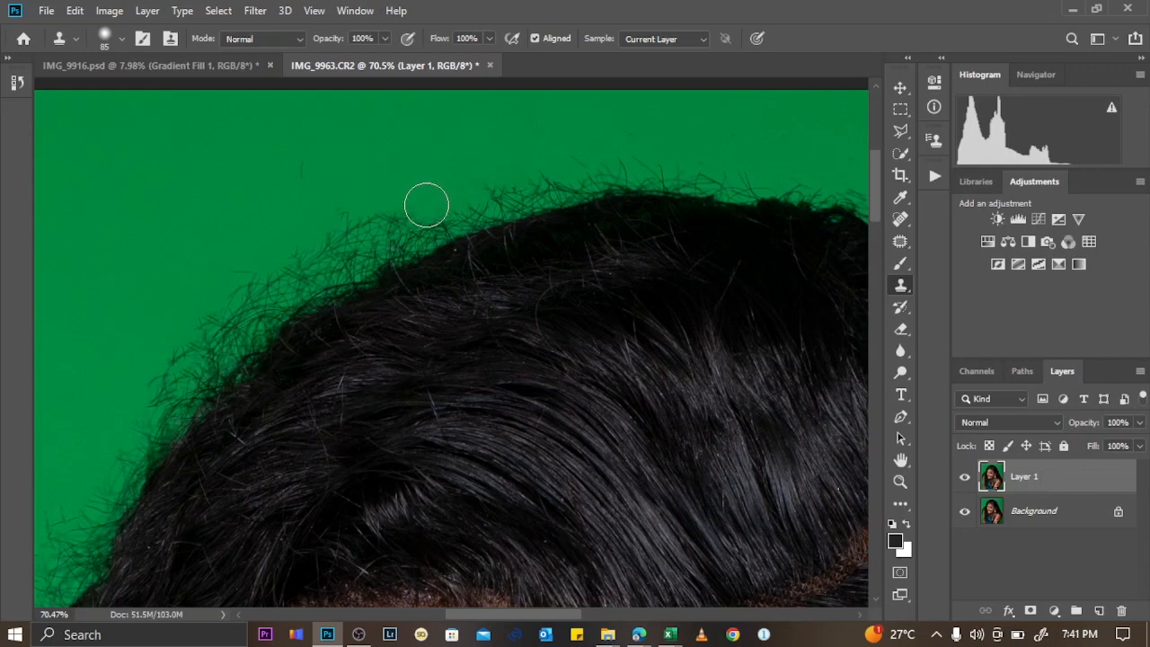
mouse_move(429, 207)
left_mouse_down()
mouse_move(367, 234)
mouse_move(453, 197)
mouse_move(341, 260)
mouse_move(303, 265)
mouse_move(266, 297)
mouse_move(277, 273)
mouse_move(257, 279)
mouse_move(179, 344)
mouse_move(259, 308)
mouse_move(151, 393)
left_mouse_up()
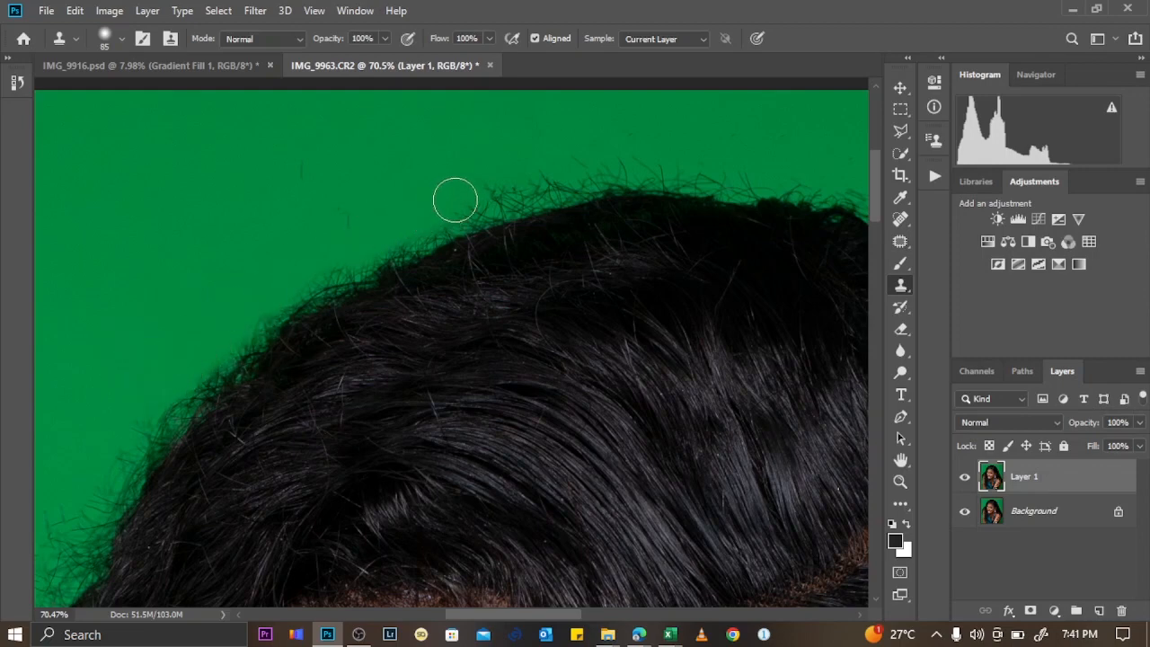
mouse_move(491, 186)
left_mouse_down()
mouse_move(630, 159)
mouse_move(584, 151)
left_mouse_up()
Sample clean backdrop above the head and clone it along the crown and right slope, using brush size 33 for the finer edge.
scroll(390, 186, "down", 4)
scroll(665, 164, "up", 6)
left_click(556, 140, "alt")
mouse_move(530, 187)
left_mouse_down()
mouse_move(600, 193)
mouse_move(49, 327)
mouse_move(781, 244)
mouse_move(809, 265)
left_mouse_up()
scroll(575, 196, "down", 4)
scroll(674, 228, "up", 4)
scroll(674, 228, "down", 3)
scroll(488, 165, "up", 3)
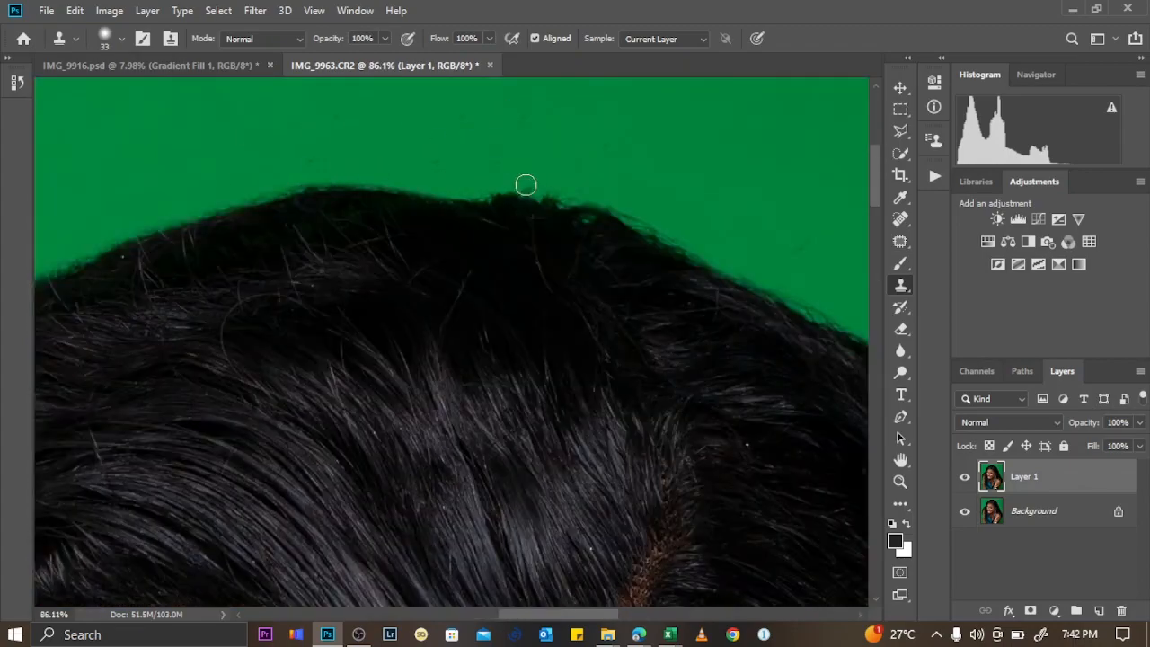
Set the Clone Stamp brush to size 73 and clone the backdrop along the left hair edge from crown to eyebrow level.
scroll(527, 185, "down", 5)
scroll(310, 268, "down", 3)
scroll(316, 195, "up", 5)
key("bracketright")
key("bracketright")
key("bracketright")
key("bracketright")
key("bracketright")
key("bracketright")
mouse_move(439, 156)
left_mouse_down()
mouse_move(300, 266)
mouse_move(265, 340)
mouse_move(271, 311)
mouse_move(202, 414)
left_mouse_up()
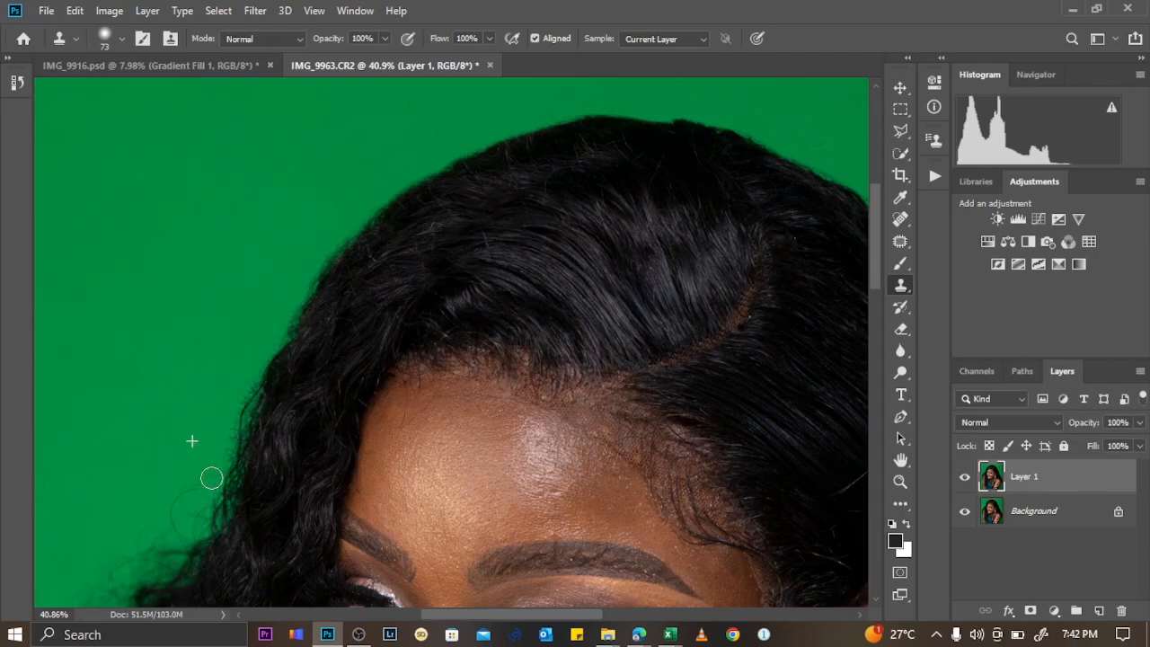
Set the Clone Stamp brush to 235 px with 24% hardness and clone the backdrop over flyaways along the outer edge of the curls.
scroll(211, 478, "down", 3)
scroll(512, 168, "up", 4)
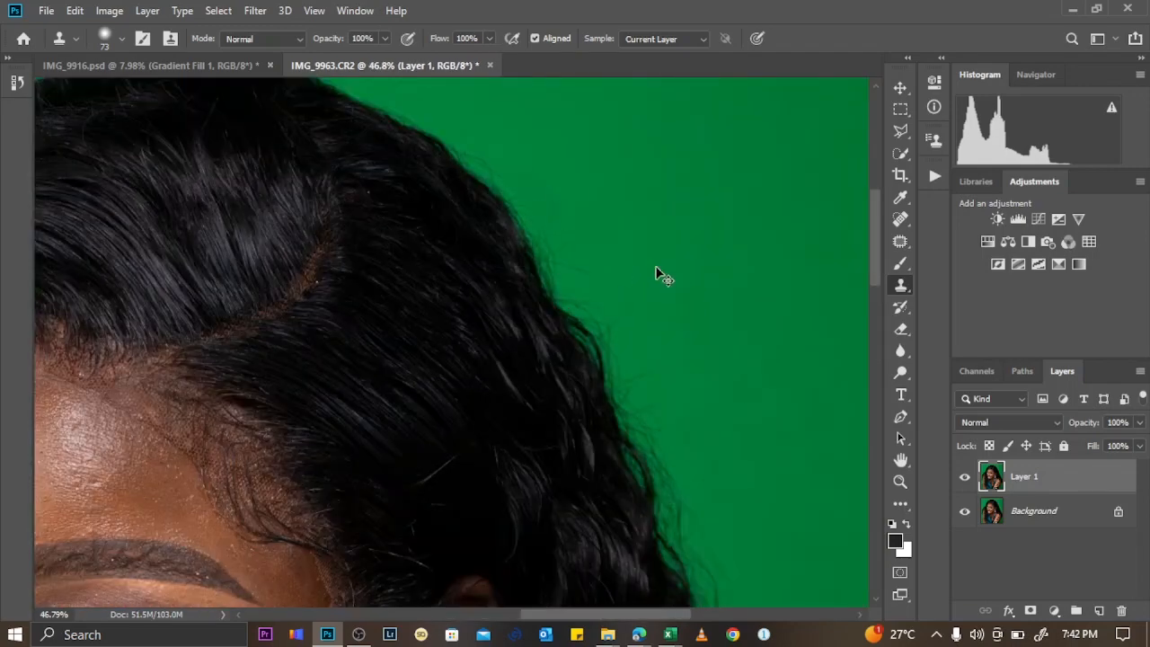
key("bracketright")
key("bracketright")
key("bracketright")
key("bracketright")
key("bracketright")
key("bracketright")
key("bracketright")
key("bracketright")
scroll(753, 277, "down", 2)
right_click(755, 216, "alt")
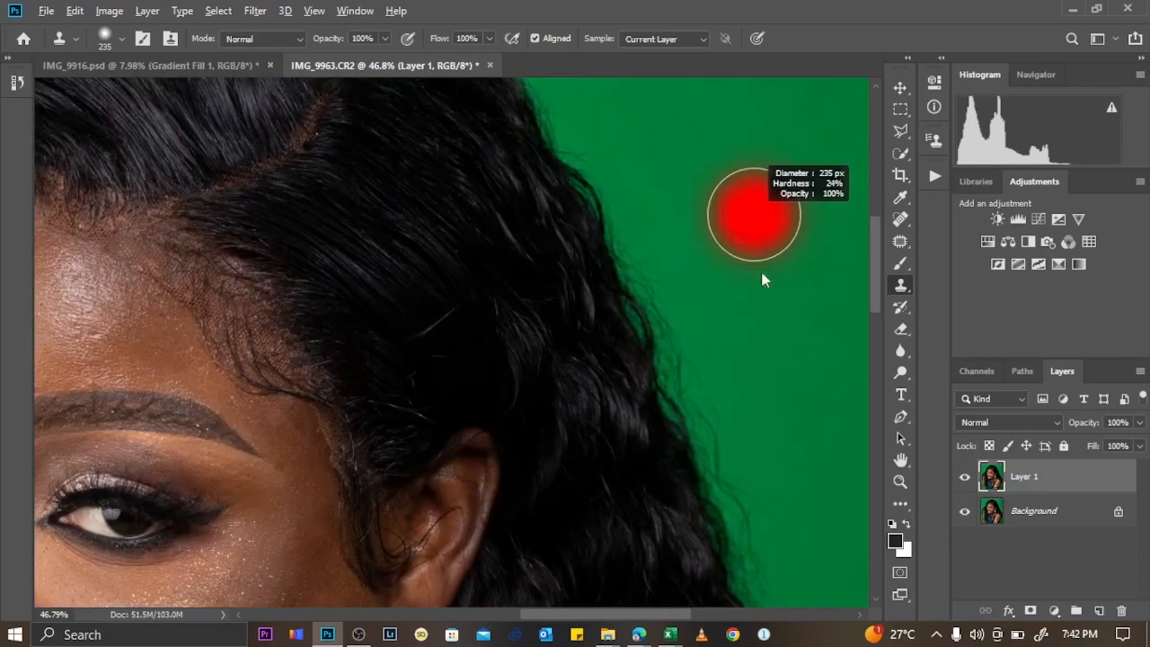
scroll(762, 306, "down", 4)
scroll(346, 350, "up", 4)
left_click_drag(408, 299, 272, 387)
Try to heal the fine hairs below the left eye with the Spot Healing Brush at size 10, and undo the strokes.
scroll(273, 387, "down", 4)
scroll(324, 179, "up", 8)
left_click(901, 220)
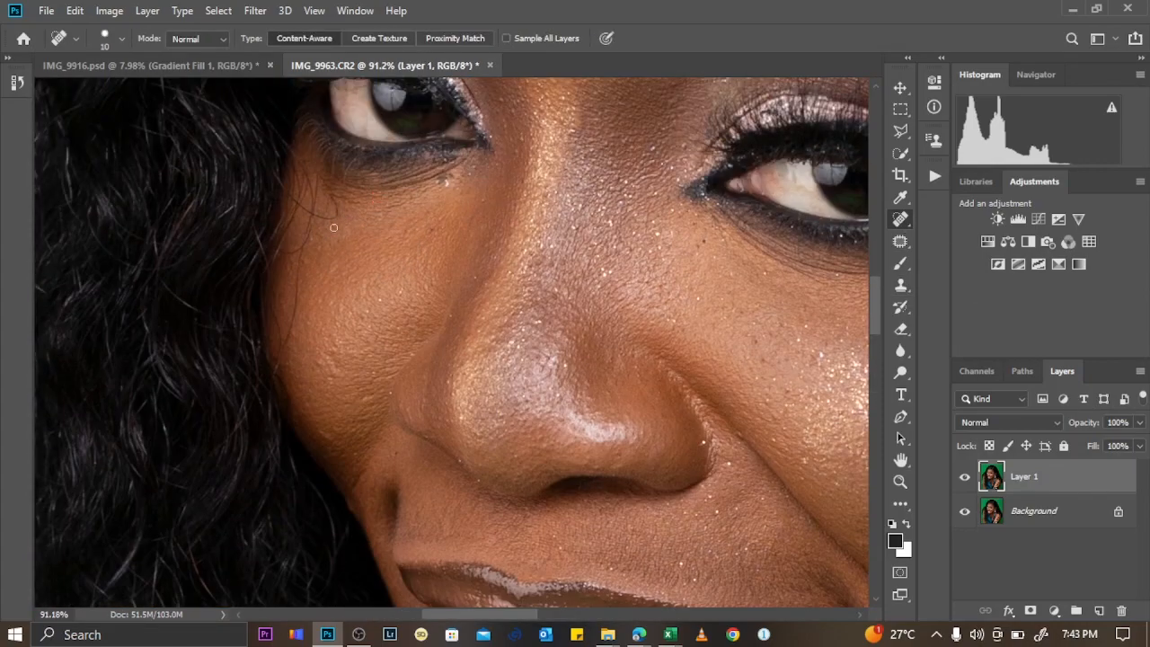
scroll(347, 231, "up", 3)
left_click_drag(293, 141, 307, 185)
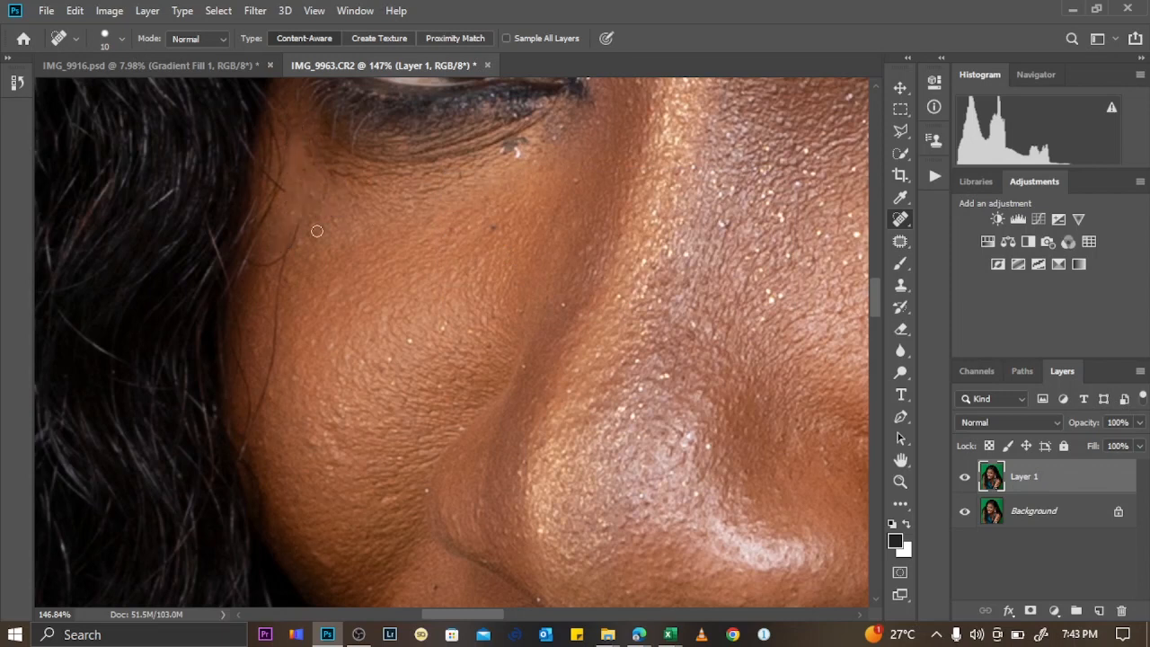
key("ctrl+z")
key("ctrl+z")
key("ctrl+z")
key("ctrl+z")
key("ctrl+z")
Sample clean cheek skin with the Clone Stamp at size 14 and clone over the fine hairs just below the left eye.
left_click(902, 282)
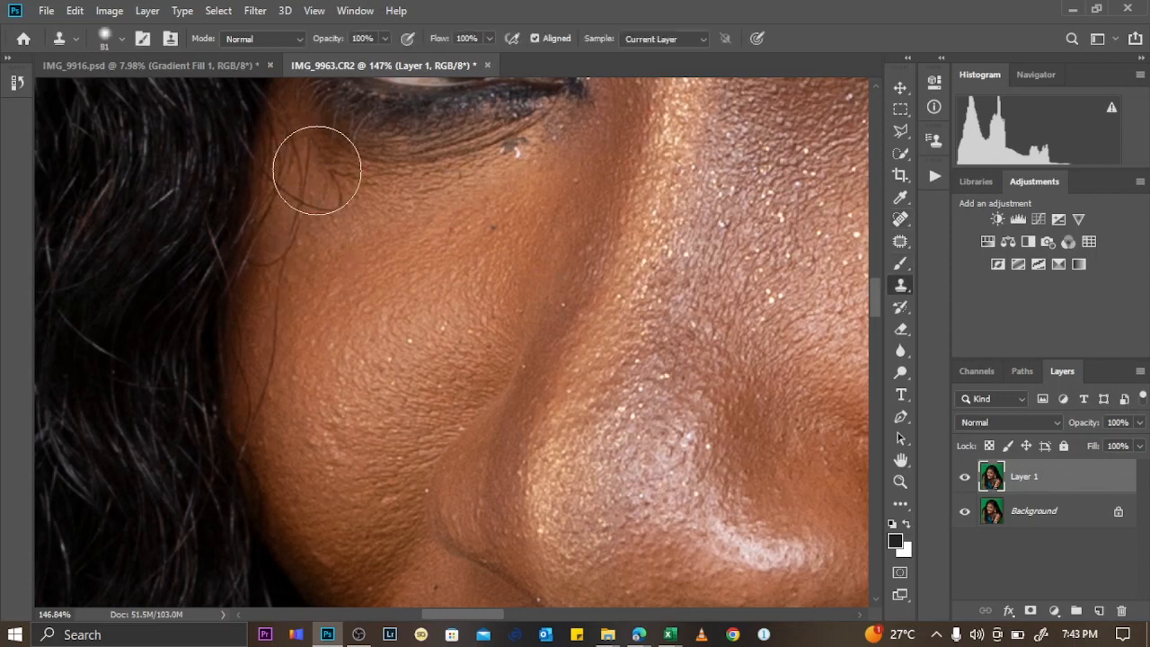
right_click(341, 167, "alt")
left_click(326, 199, "alt")
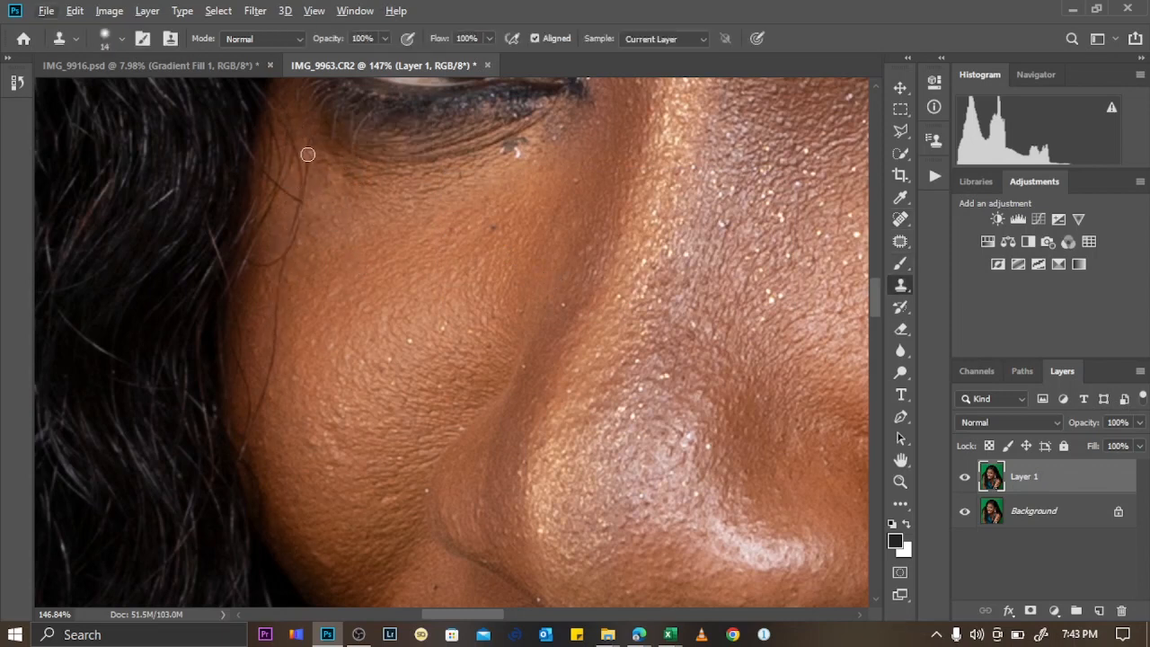
left_click_drag(308, 153, 306, 205)
Set the Clone Stamp brush to size 8, sample the skin beside the eye and clone over the dark hair along the outer cheek.
right_click(304, 126, "alt")
left_click(296, 133, "alt")
left_click_drag(308, 150, 308, 153)
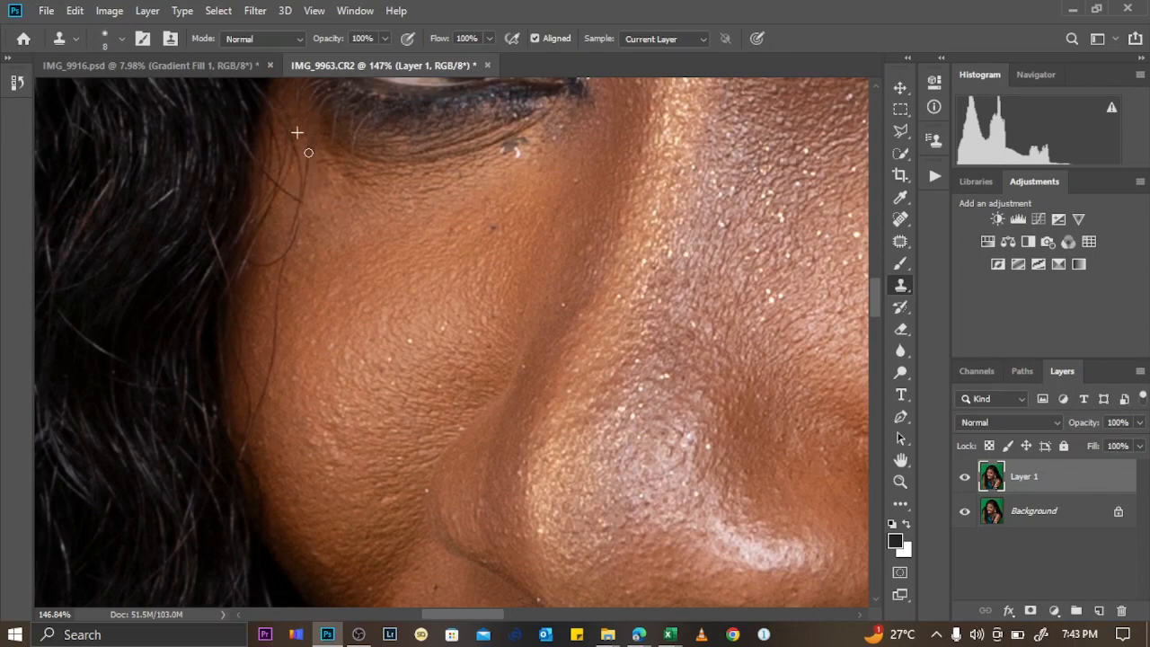
scroll(265, 215, "up", 4)
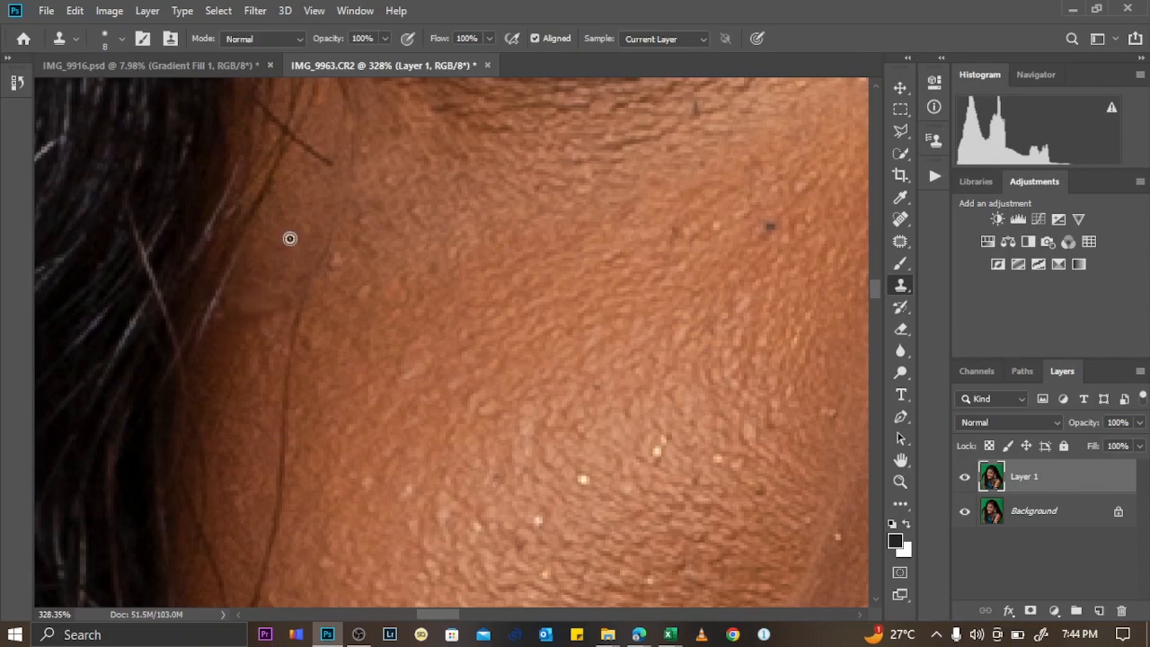
scroll(320, 252, "down", 1)
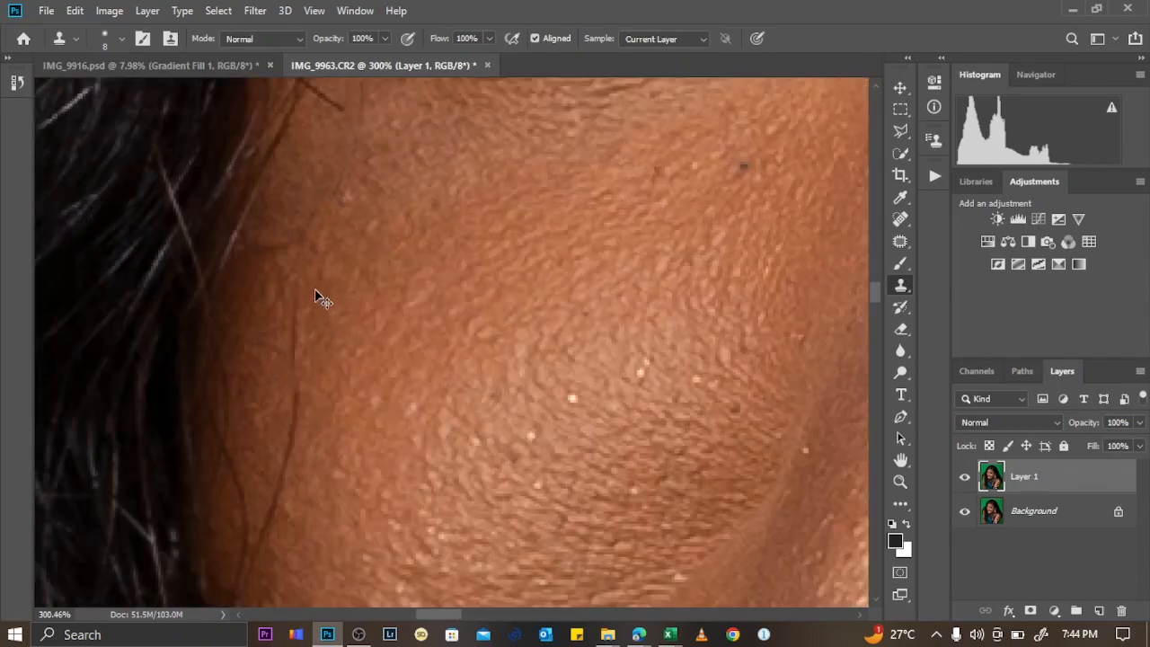
scroll(315, 297, "down", 3)
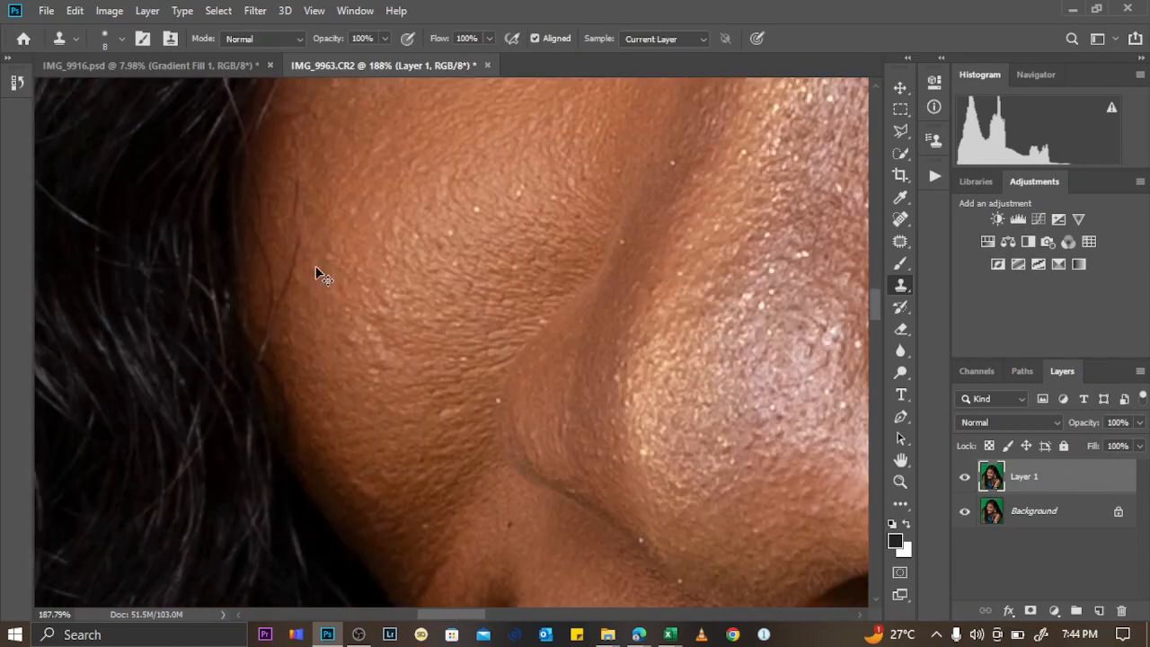
scroll(289, 229, "up", 5)
scroll(292, 171, "down", 2)
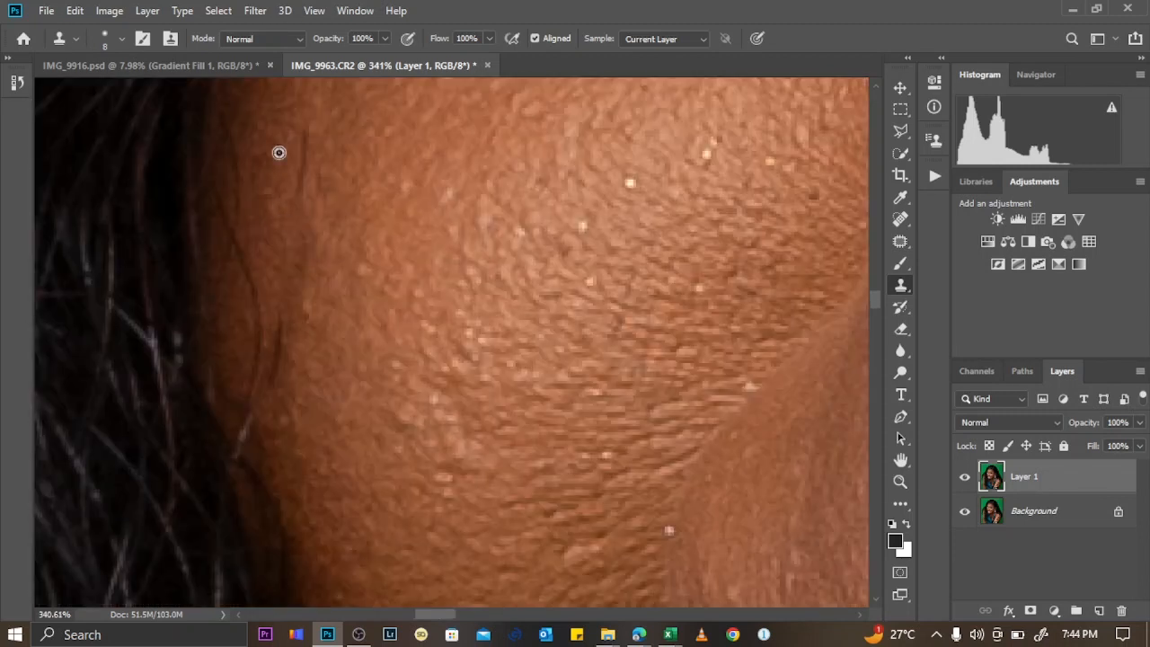
Clone nearby skin over the thin dark hairs on the lower outer cheek beside the curls.
mouse_move(254, 289)
left_mouse_down()
mouse_move(254, 315)
mouse_move(247, 306)
mouse_move(275, 421)
left_mouse_up()
left_click(243, 262, "alt")
mouse_move(237, 255)
left_mouse_down()
mouse_move(238, 154)
mouse_move(281, 133)
mouse_move(280, 342)
left_mouse_up()
scroll(239, 150, "down", 4)
scroll(249, 216, "up", 5)
Undo the last clone stroke on the cheek and resample nearby skin with the brush at size 5.
key("ctrl+z")
right_click(279, 135, "alt")
left_click(276, 125, "alt")
scroll(305, 151, "down", 3)
scroll(321, 151, "down", 8)
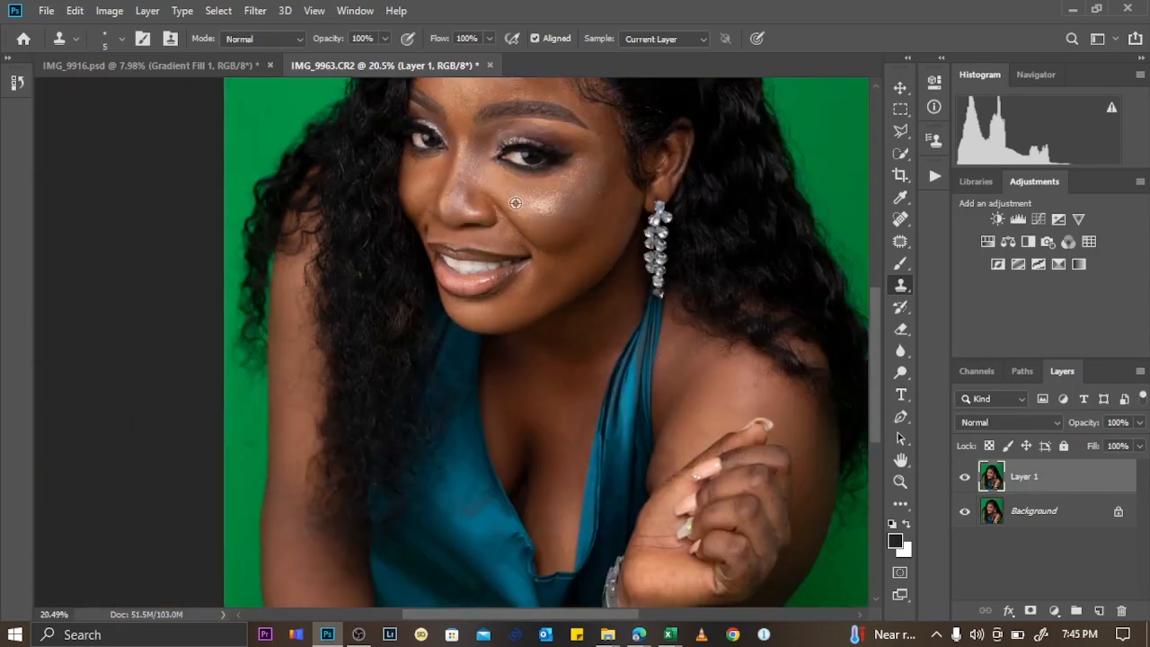
scroll(316, 300, "up", 4)
right_click(275, 315, "alt")
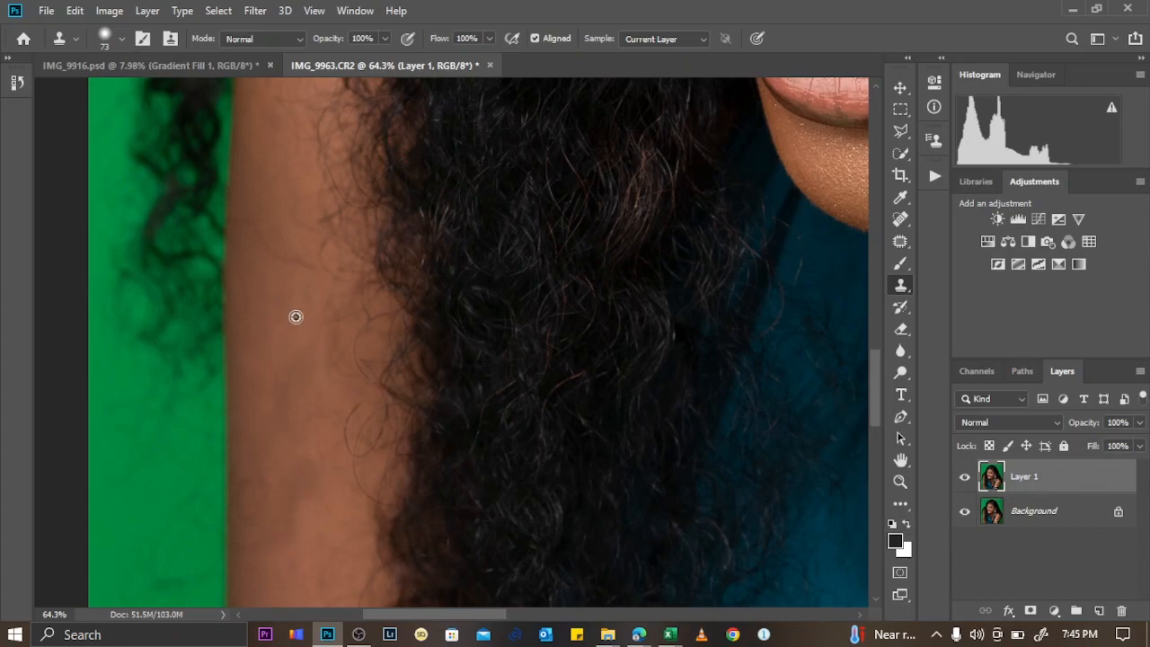
scroll(295, 315, "down", 5)
scroll(473, 185, "up", 6)
Switch to the Spot Healing Brush at size 17 and heal the small marks on the forehead above the right eyebrow.
key("j")
right_click(301, 206, "alt")
left_click(403, 221, "alt")
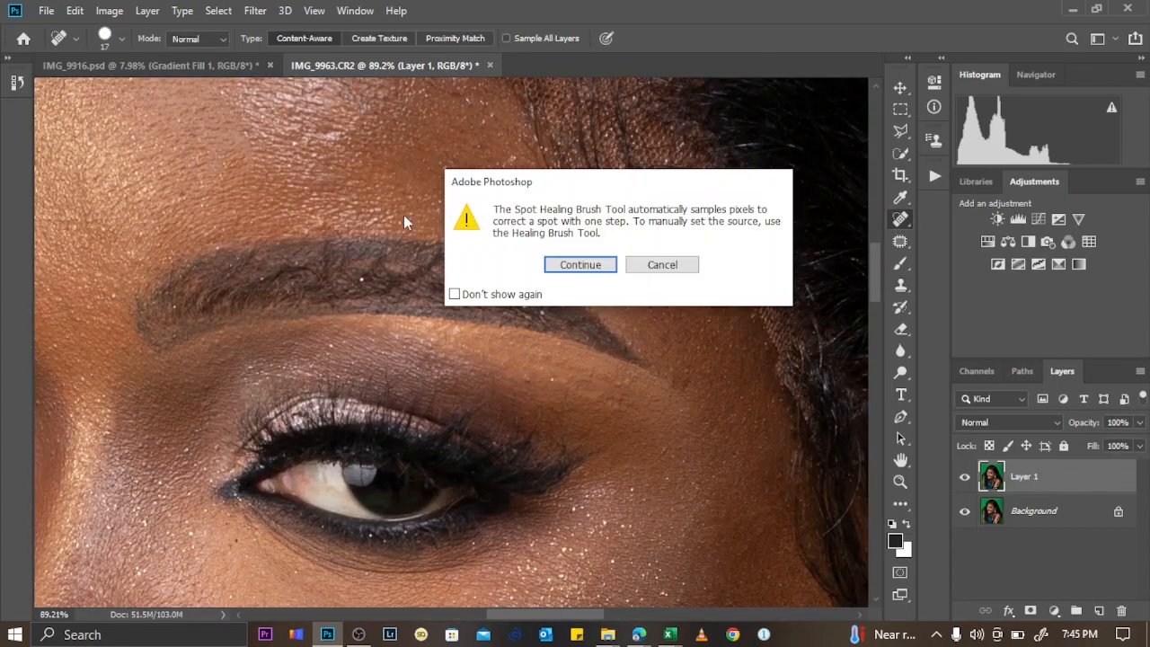
key("Return")
left_click(300, 229)
left_click_drag(357, 142, 304, 126)
scroll(289, 105, "up", 2)
scroll(363, 182, "down", 5)
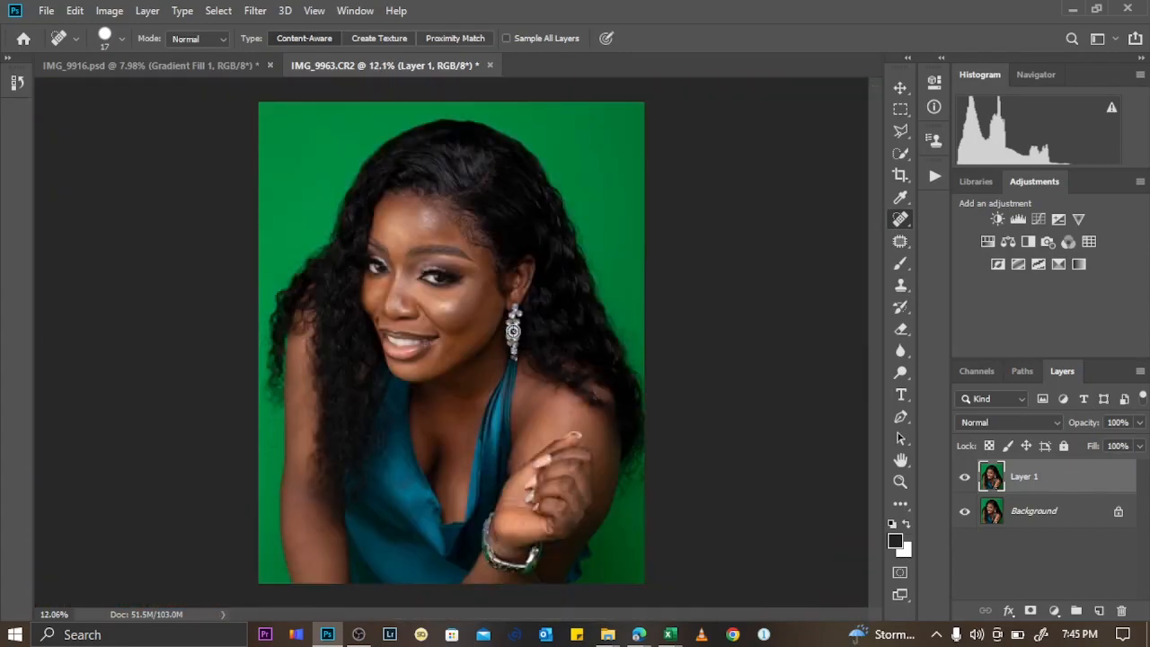
scroll(395, 247, "up", 2)
scroll(395, 247, "up", 1)
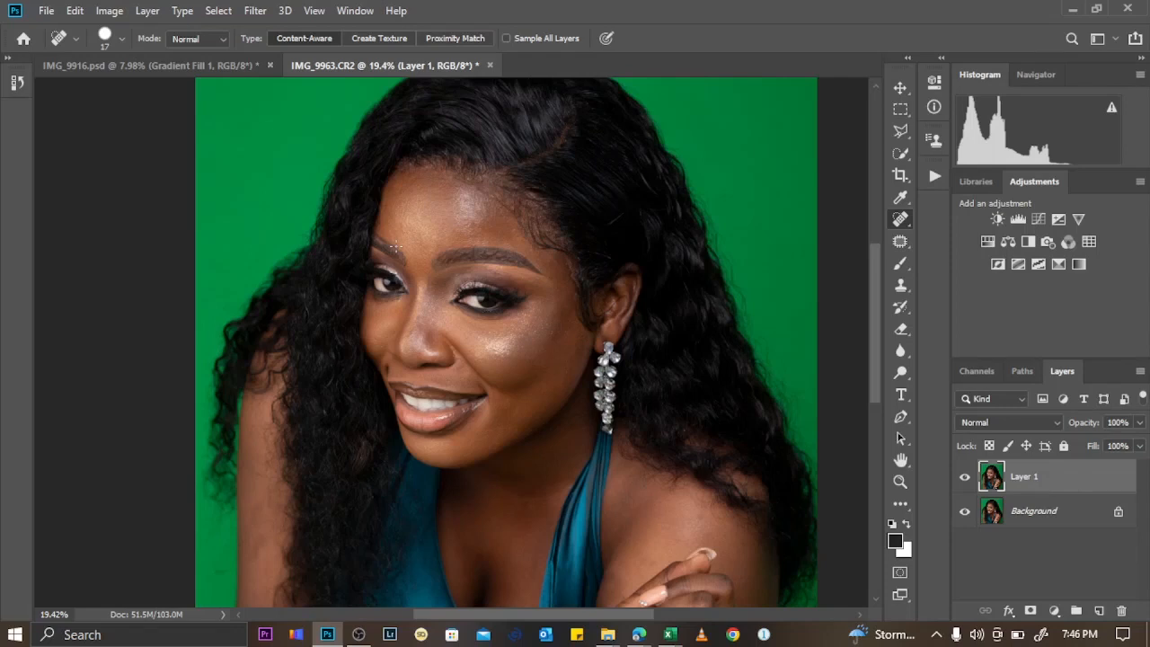
scroll(393, 249, "up", 3)
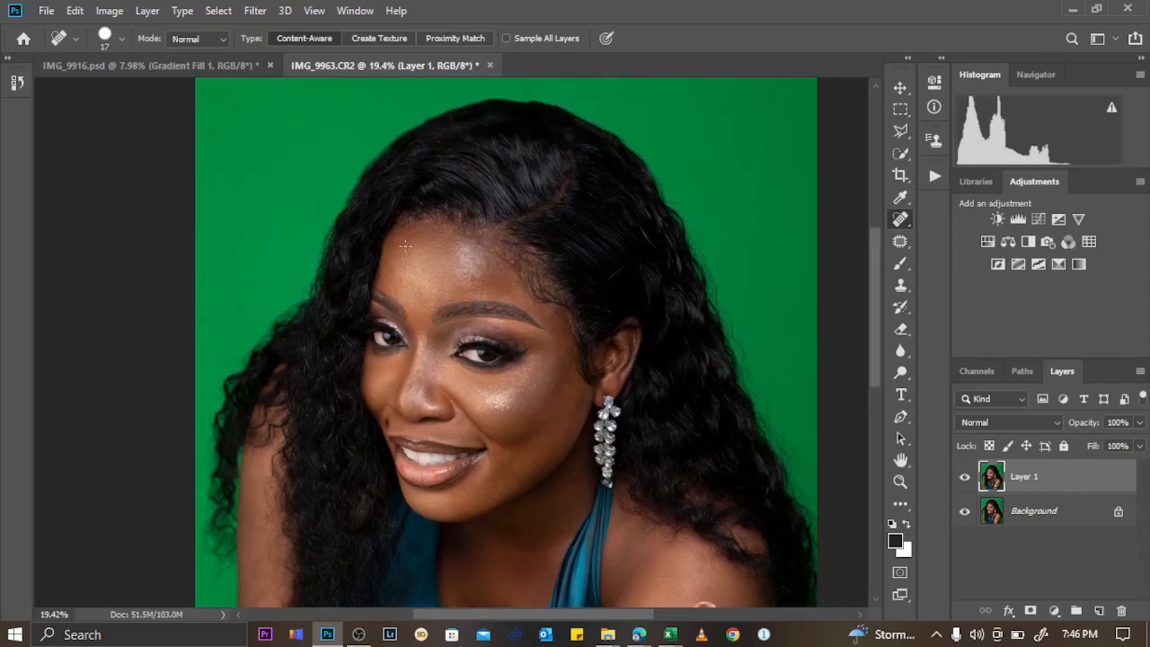
Duplicate Layer 1 twice and rename the topmost copy "high/texture".
scroll(432, 254, "down", 4)
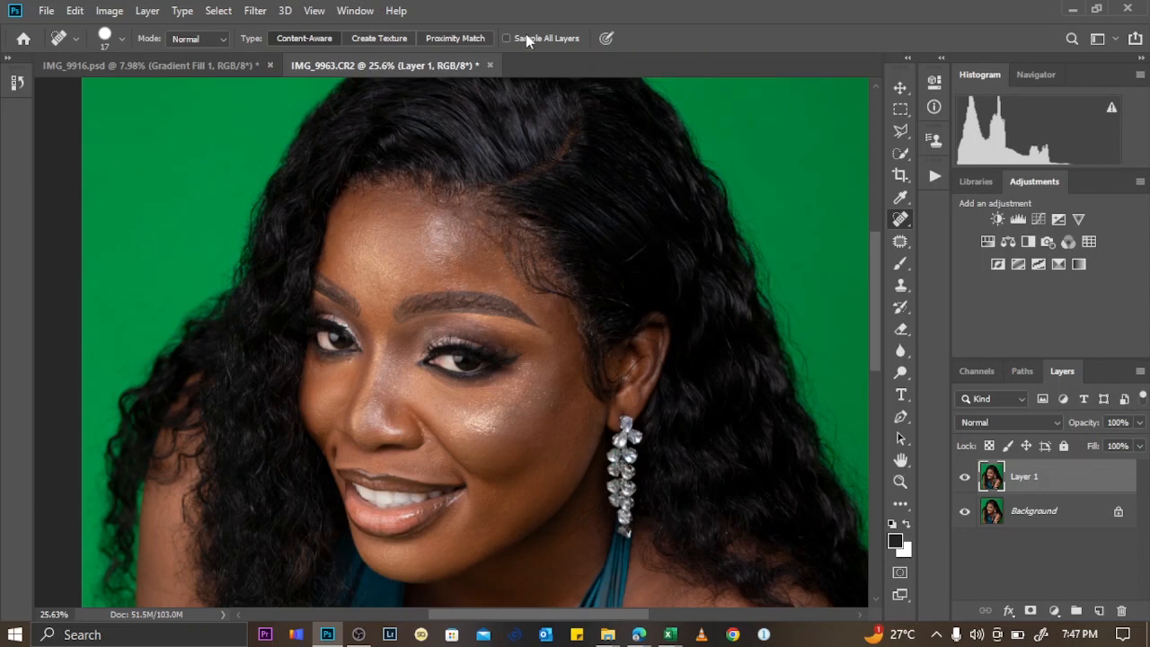
key("ctrl+j")
key("ctrl+j")
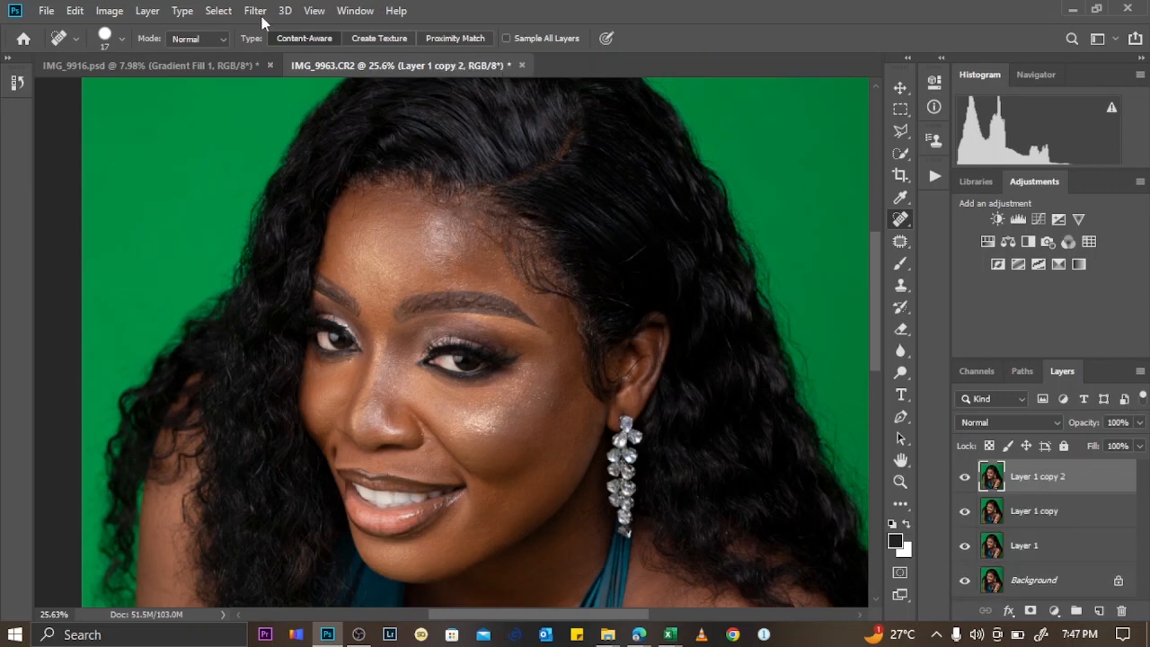
double_click(1038, 477)
type("high/texture")
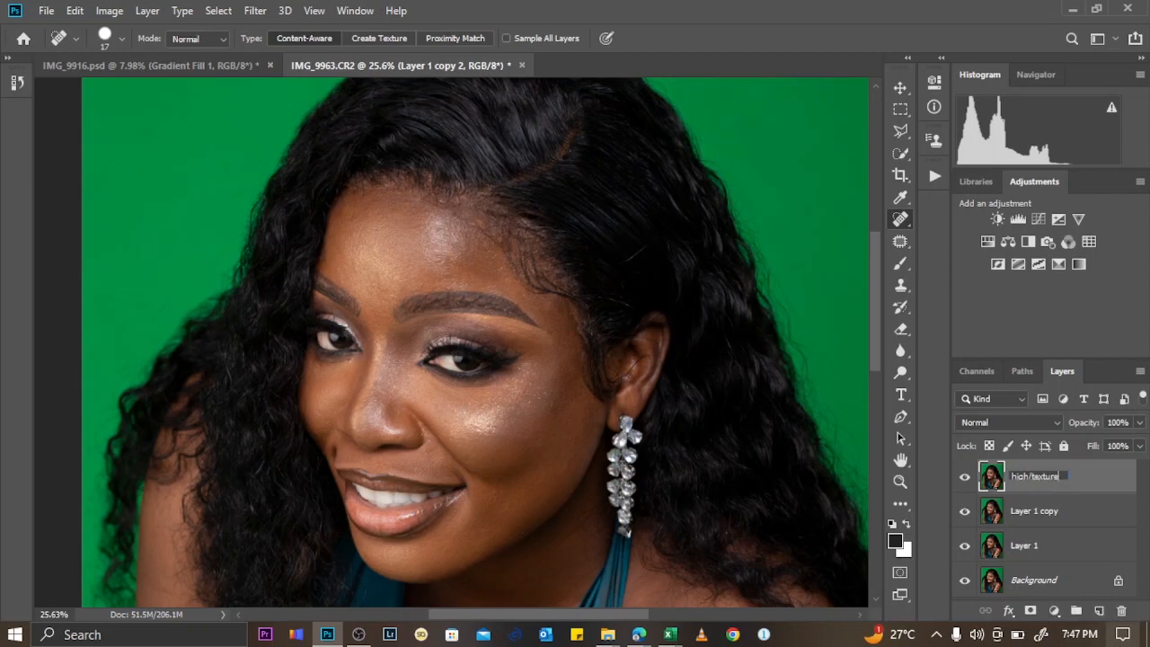
key("Return")
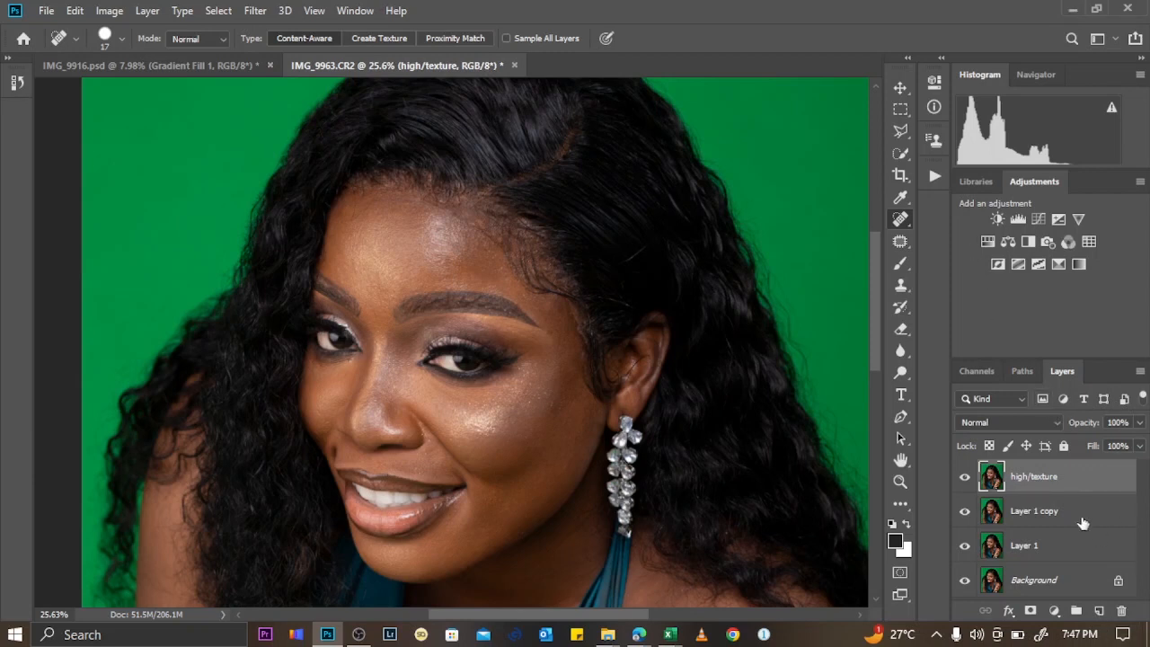
Rename the layer copy directly beneath high/texture as "low/color".
double_click(1038, 510)
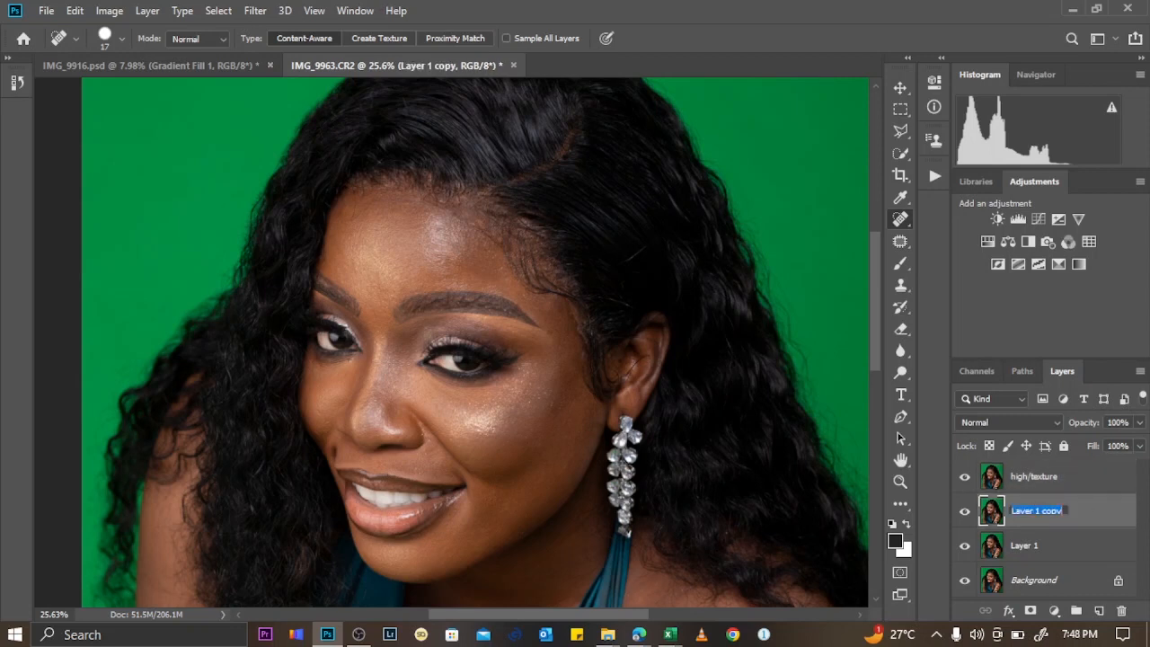
key("BackSpace")
key("Return")
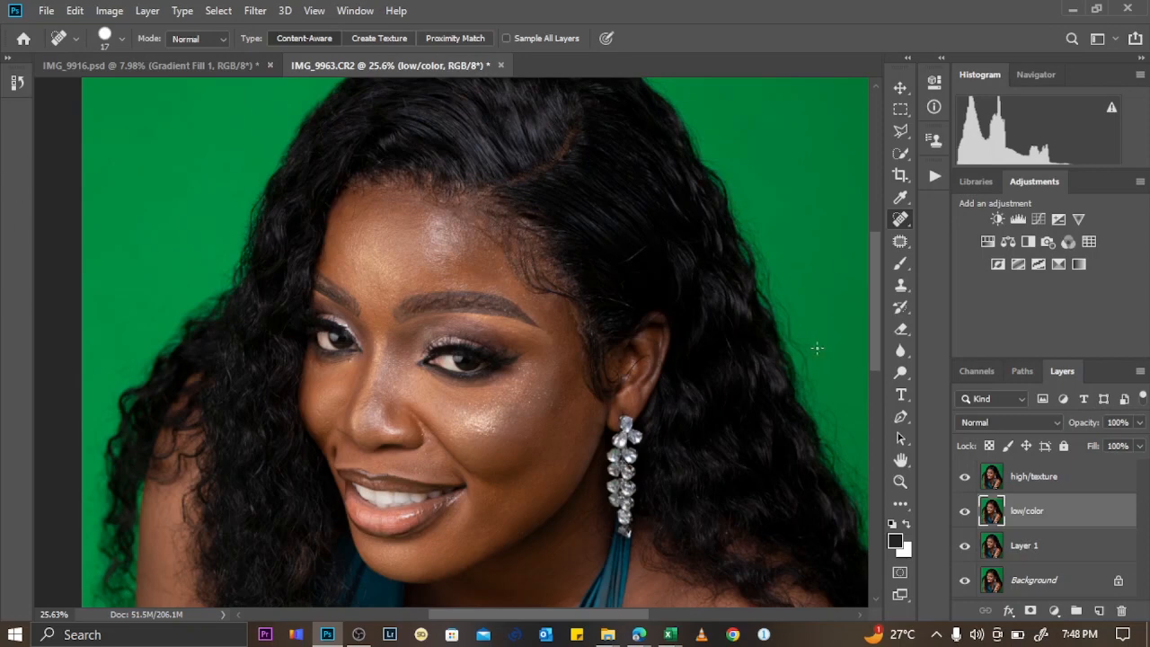
Hide the high/texture layer and apply a Gaussian Blur to low/color, strong enough to soften the skin texture.
left_click(965, 477)
left_click(254, 11)
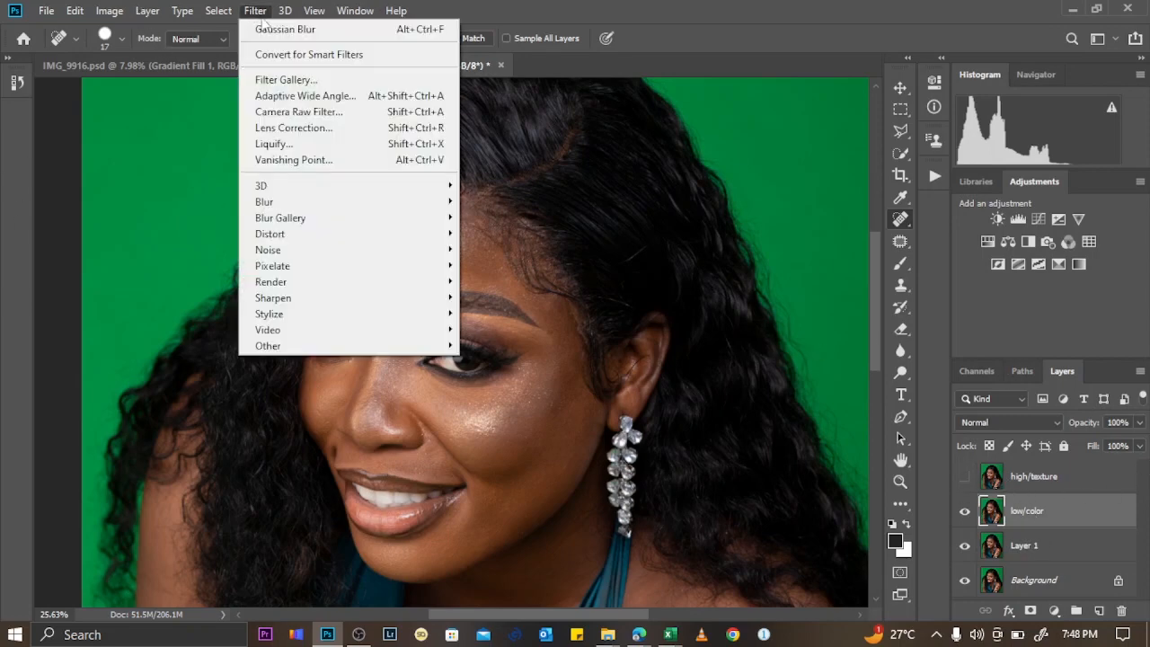
mouse_move(342, 203)
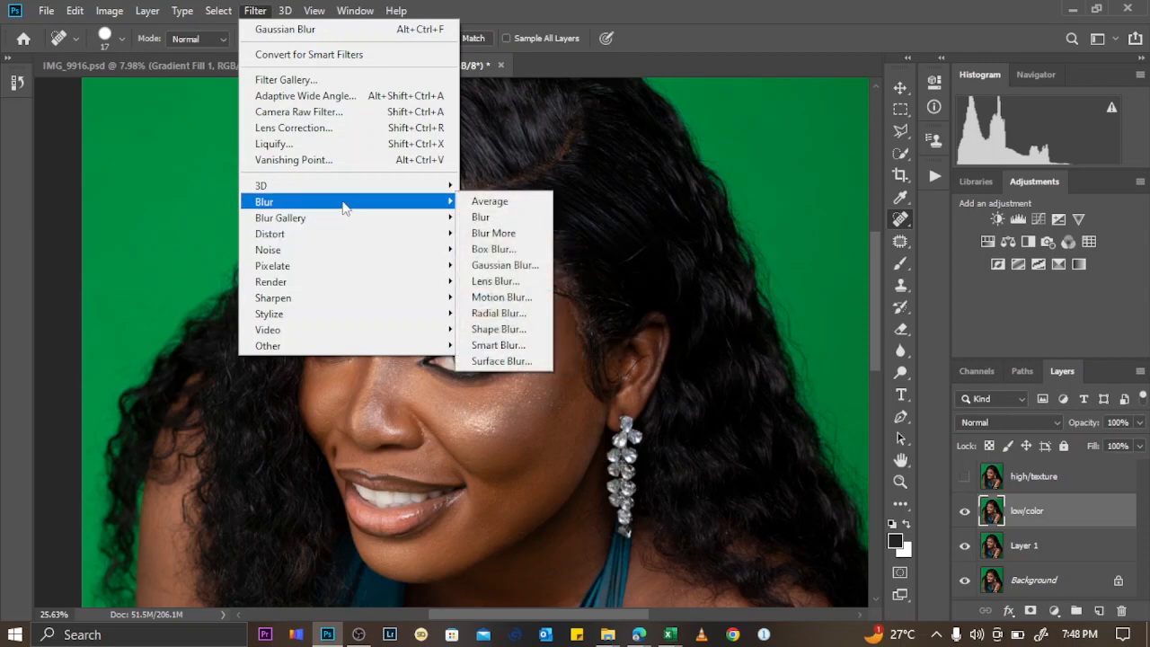
left_click(517, 265)
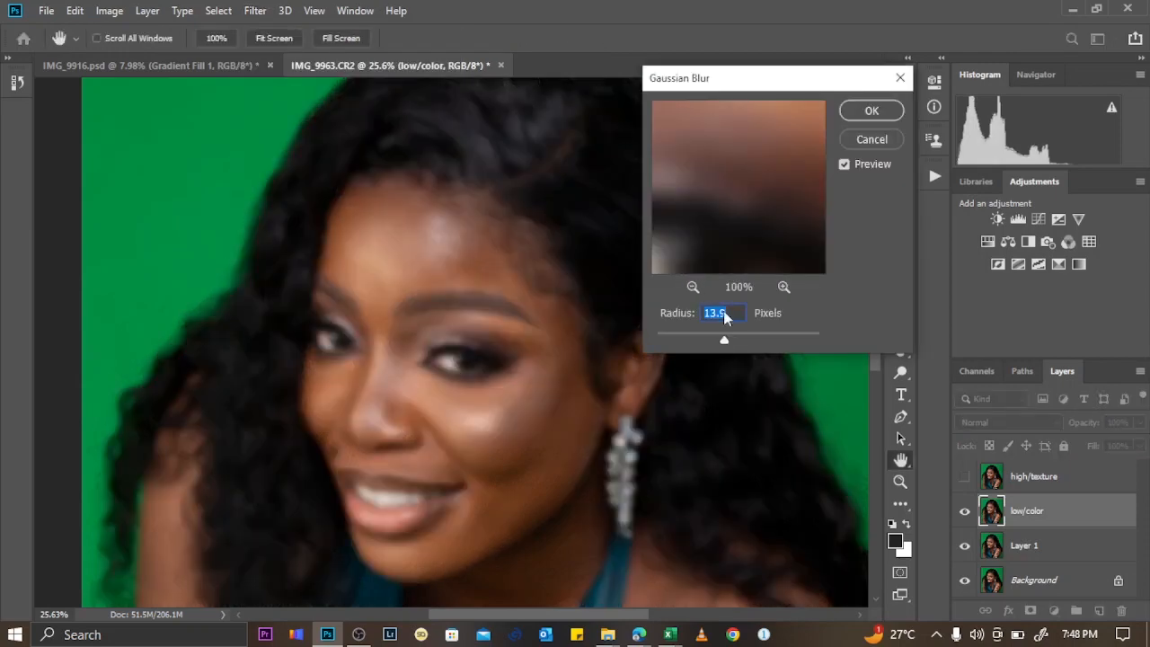
left_click(687, 340)
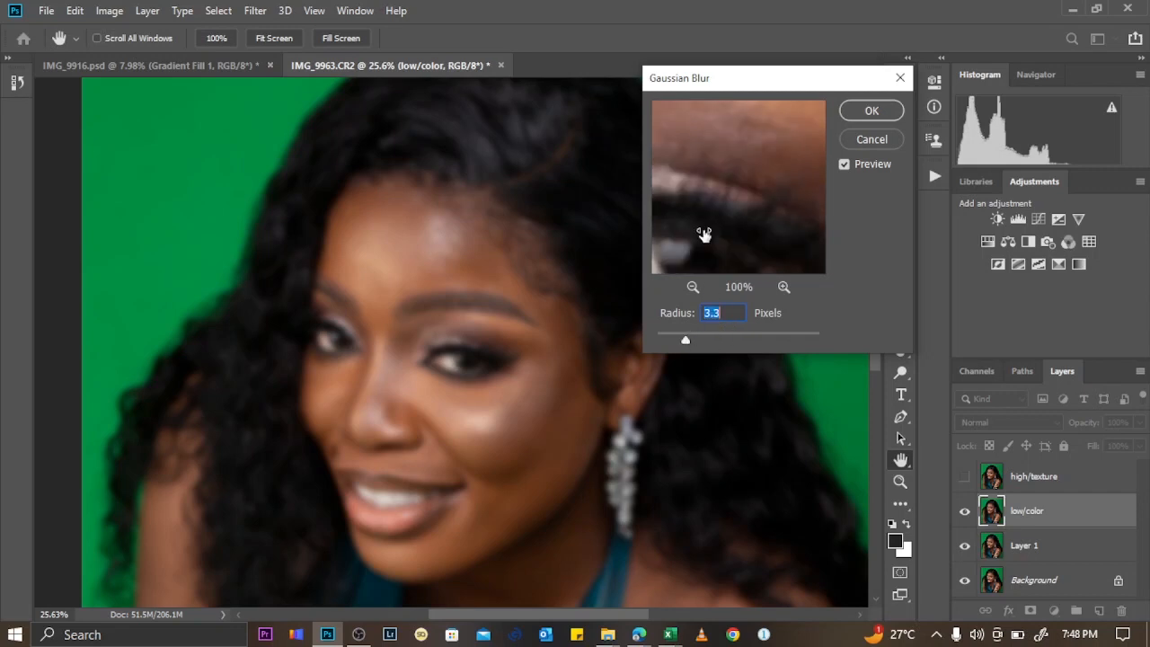
left_click_drag(701, 224, 715, 269)
left_click(692, 287)
left_click(693, 286)
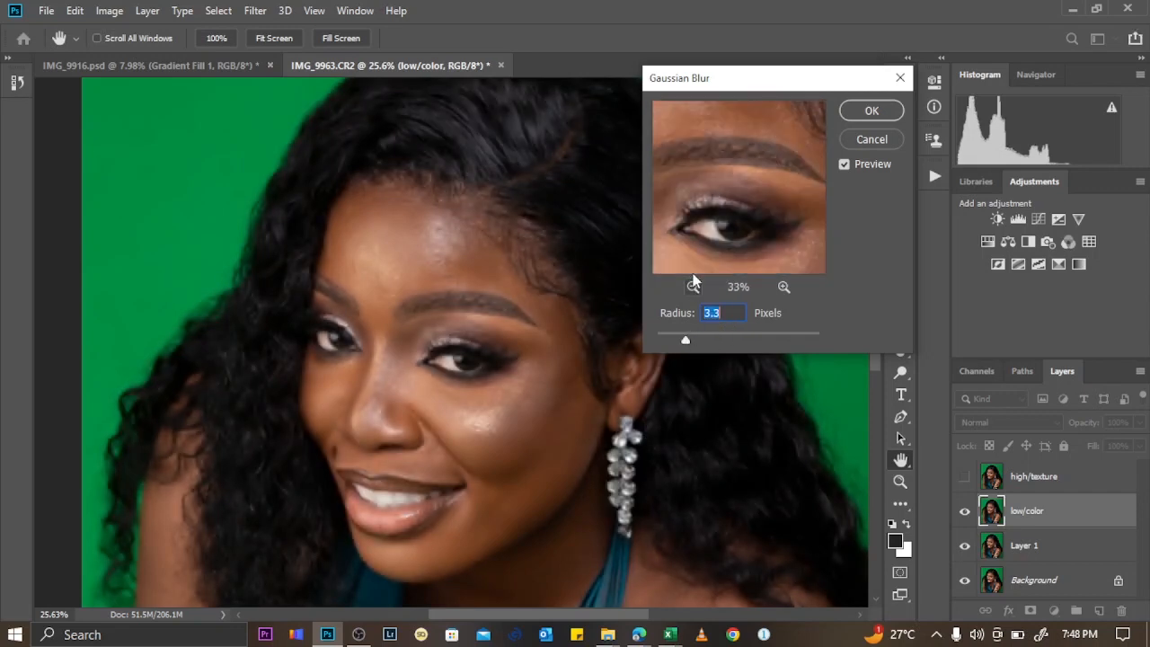
left_click_drag(674, 112, 701, 200)
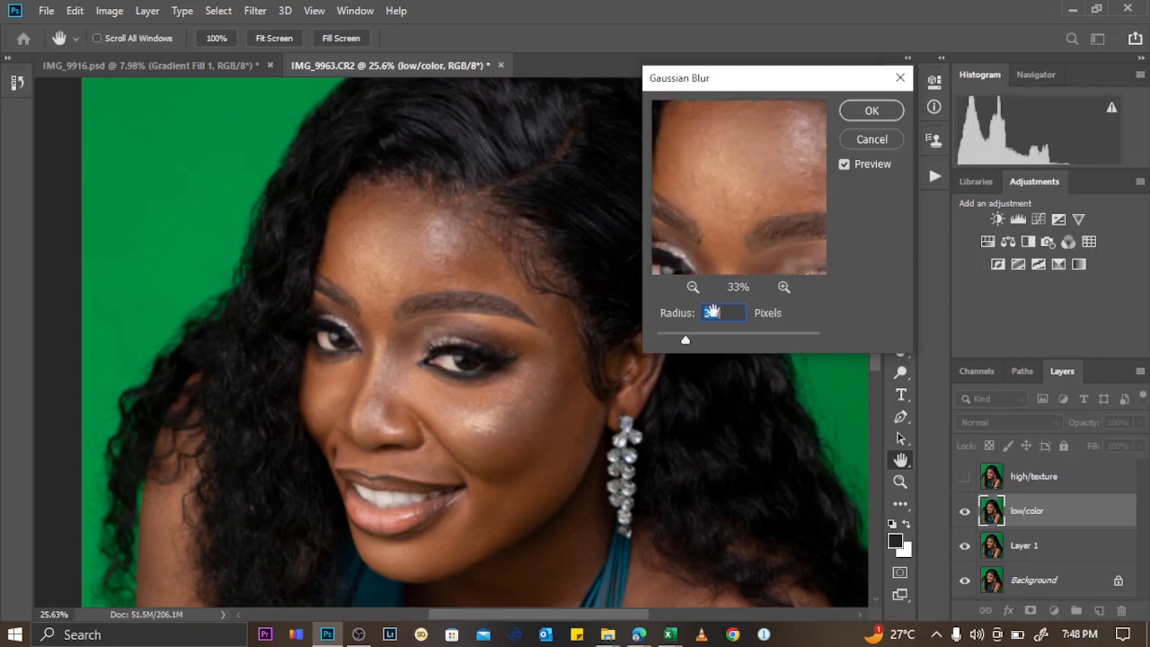
left_click_drag(686, 341, 701, 338)
left_click(846, 114)
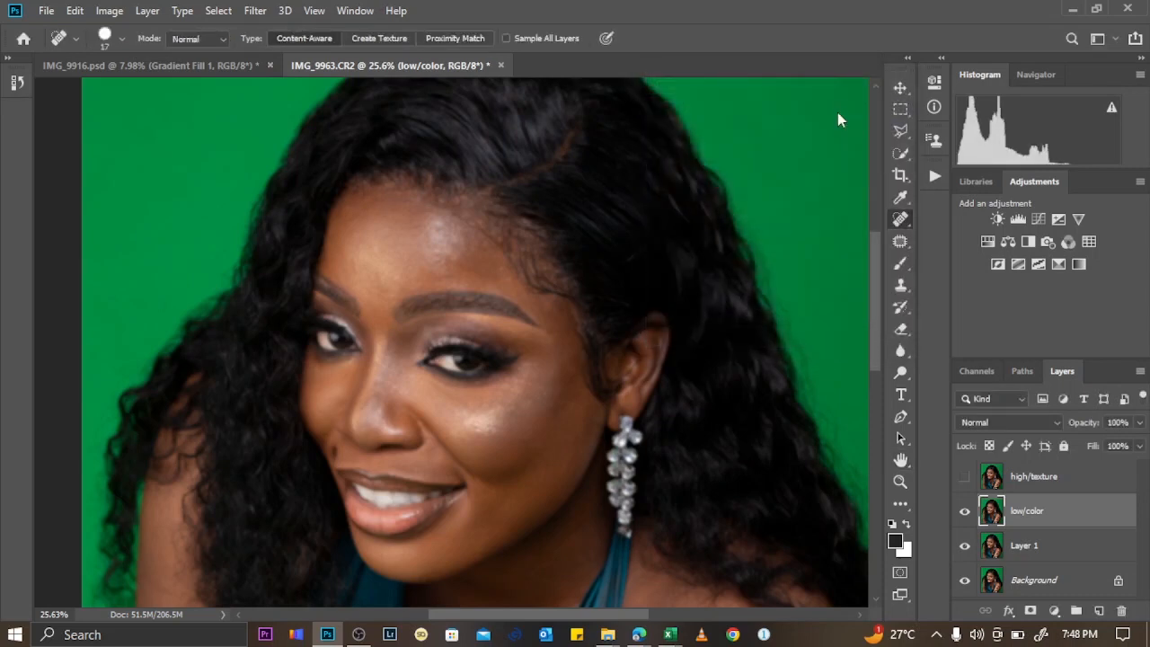
Show and select the high/texture layer, then start Apply Image with low/color as the source layer.
left_click(964, 476)
left_click(1063, 480)
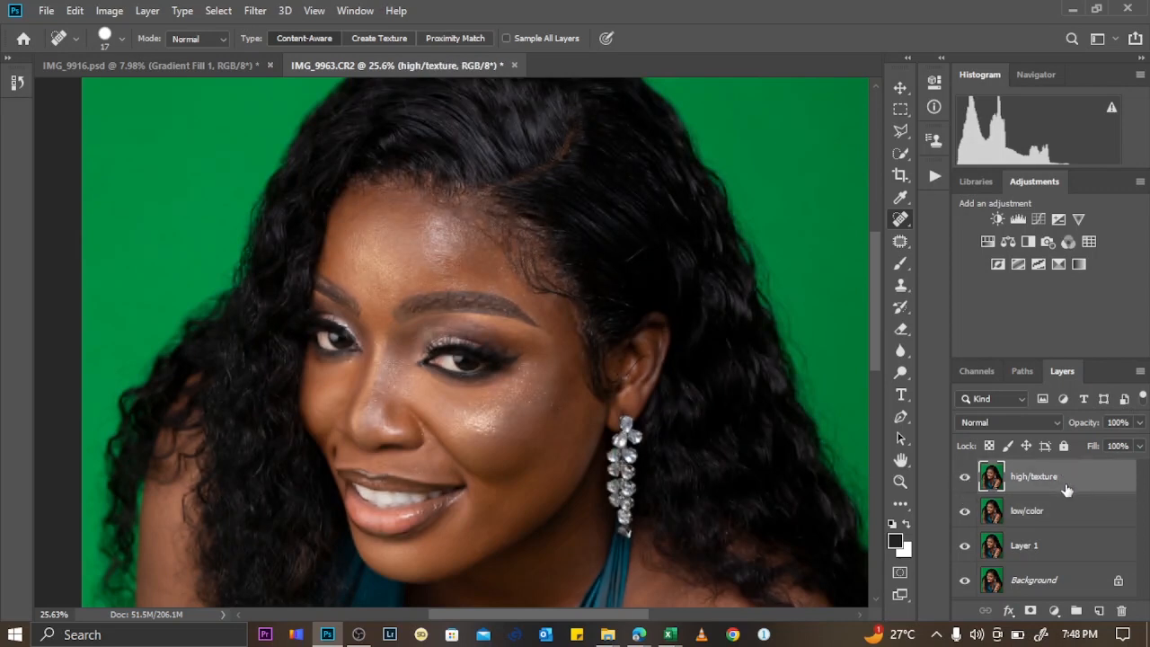
left_click(109, 10)
left_click(174, 258)
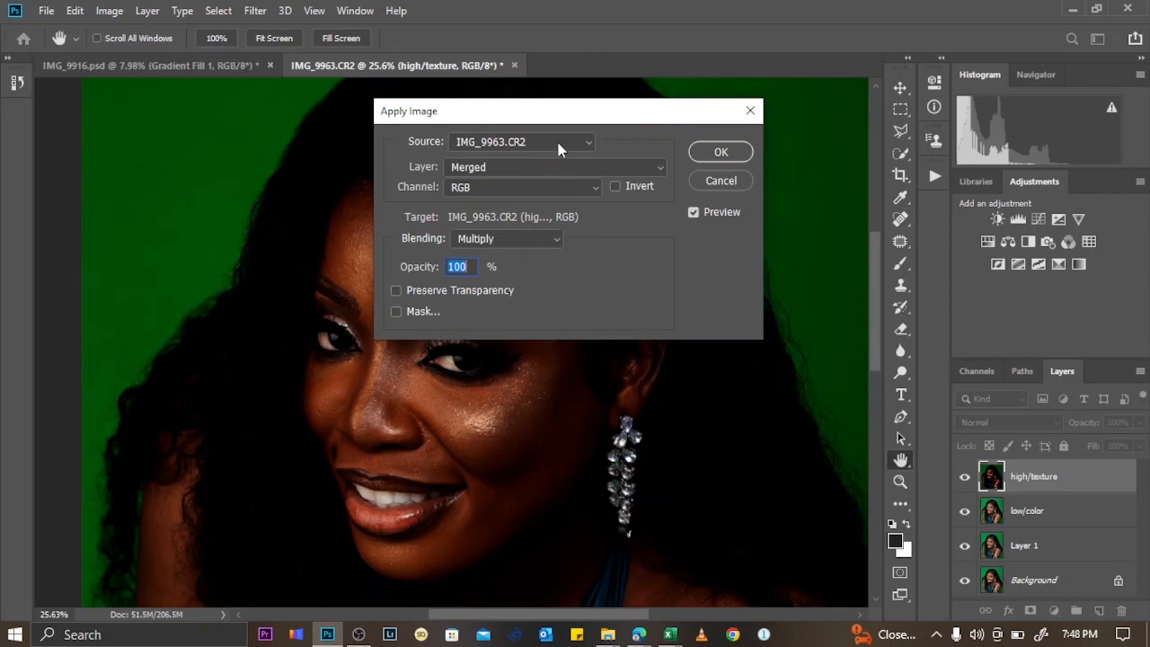
left_click(554, 166)
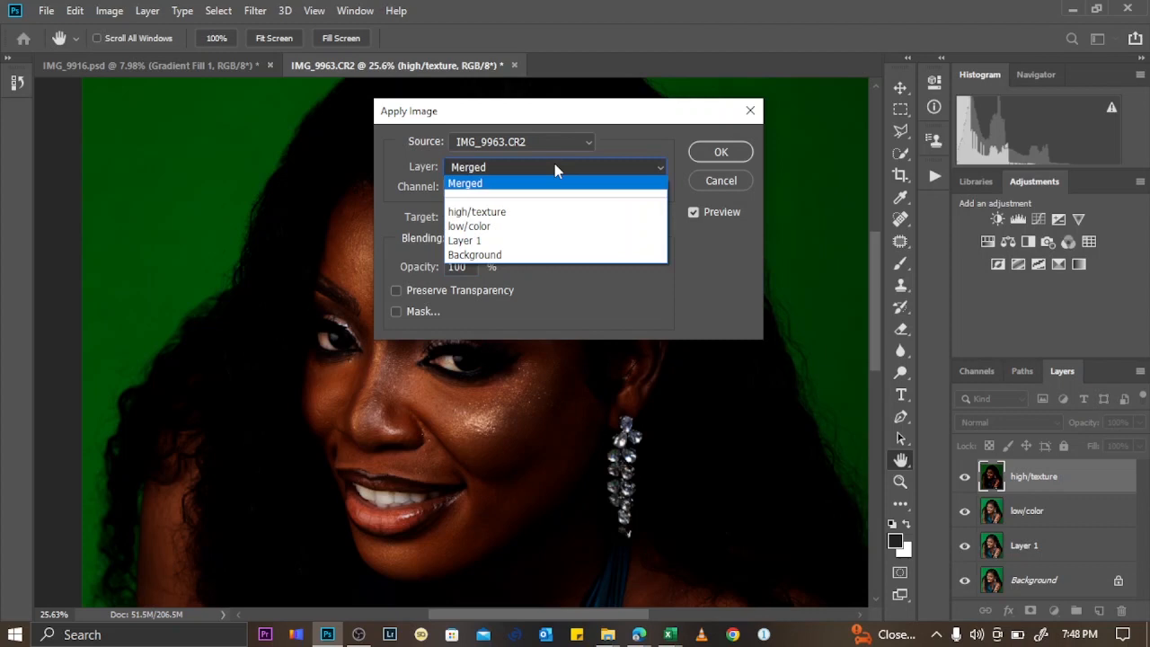
left_click(476, 228)
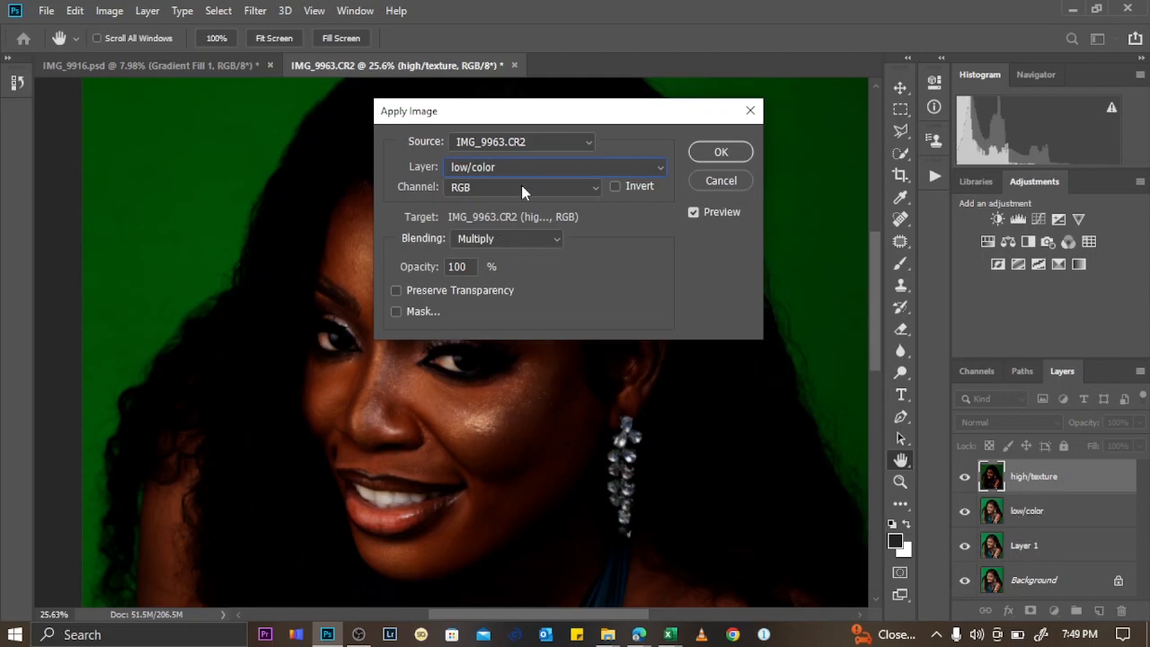
Apply the low/color image to high/texture using Subtract blending, scale 2 and offset 128.
left_click(527, 236)
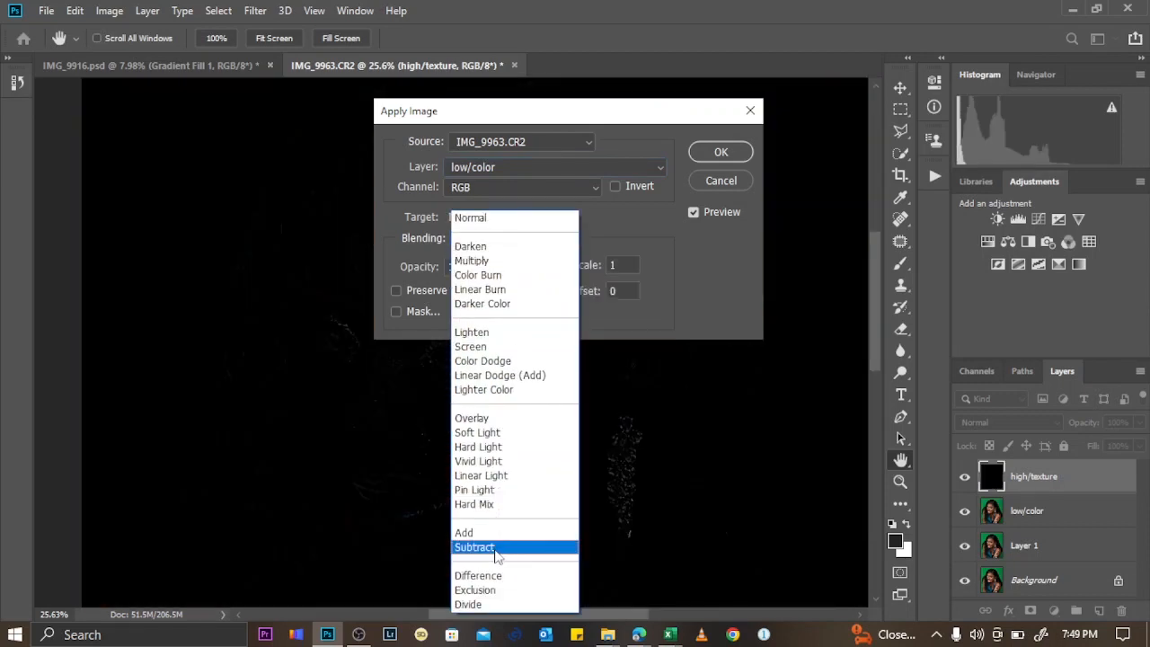
left_click(496, 548)
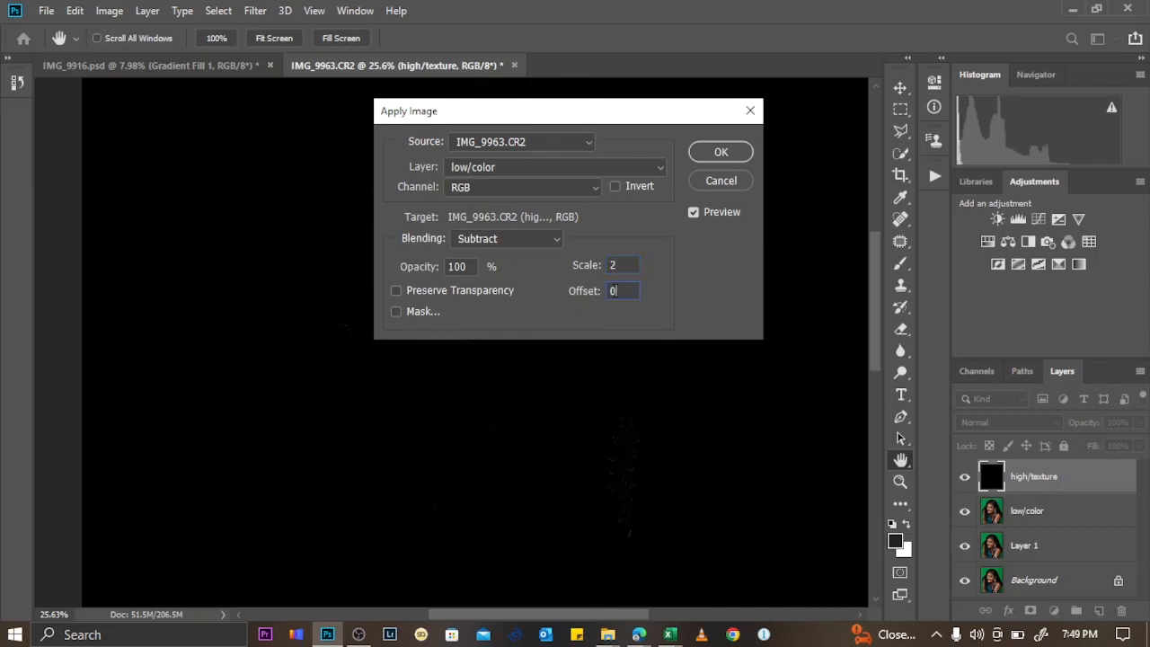
type("128")
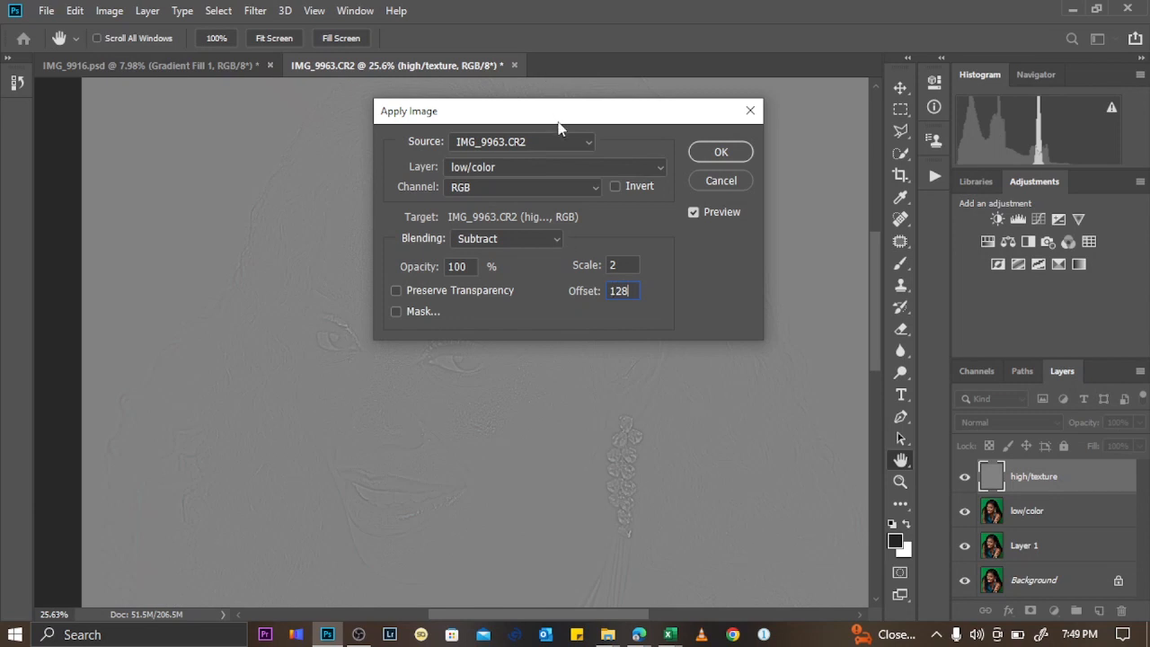
left_click_drag(558, 120, 730, 109)
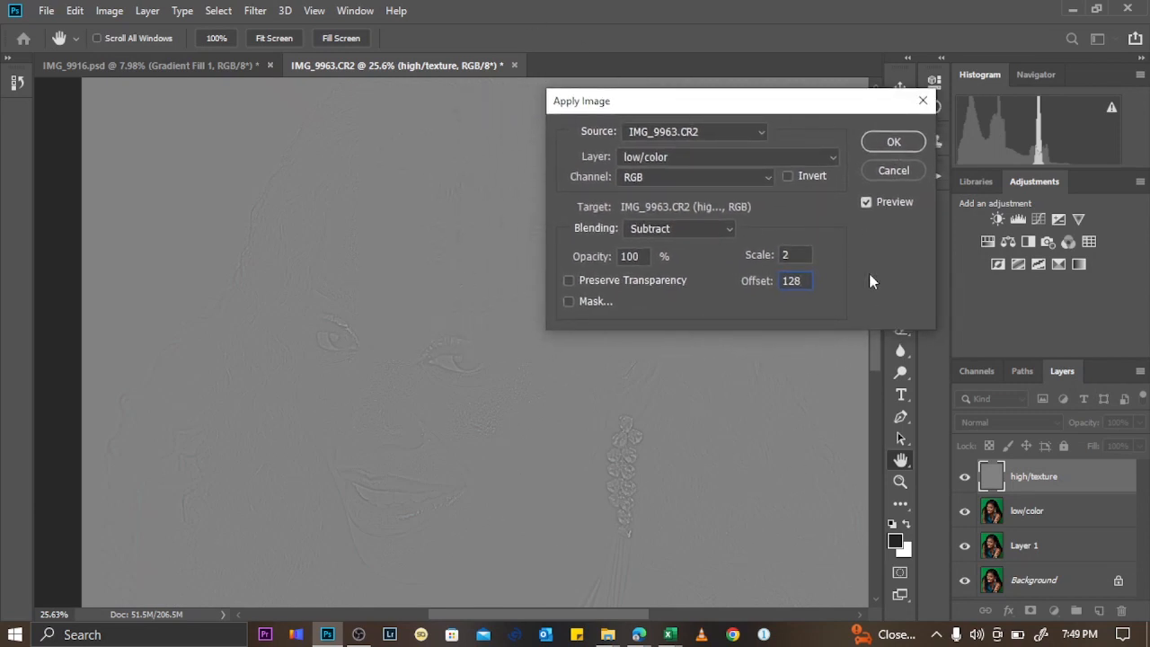
left_click(891, 141)
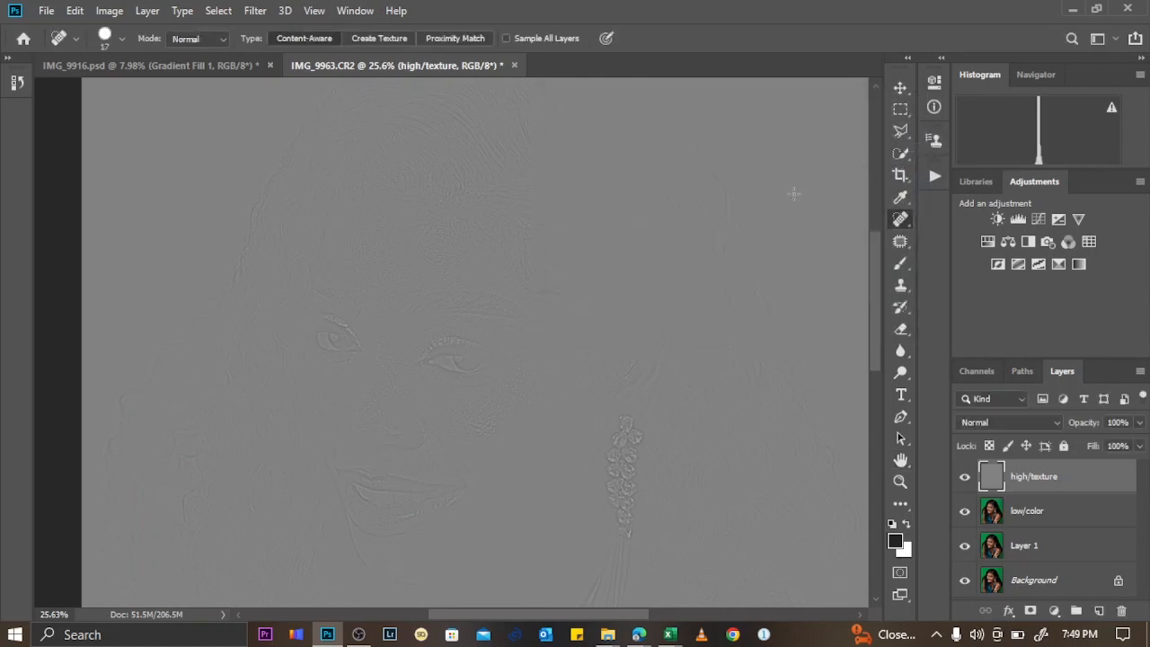
Set high/texture's blend mode to Linear Light and group it with low/color in a group named "fs".
left_click(1047, 422)
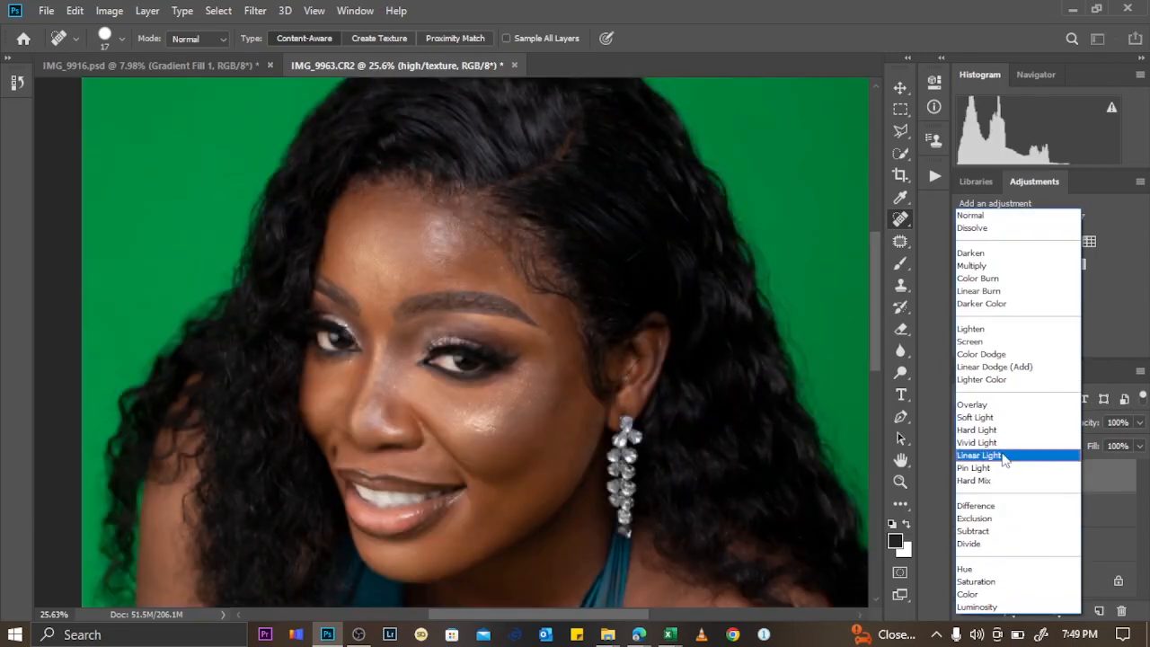
left_click(1033, 455)
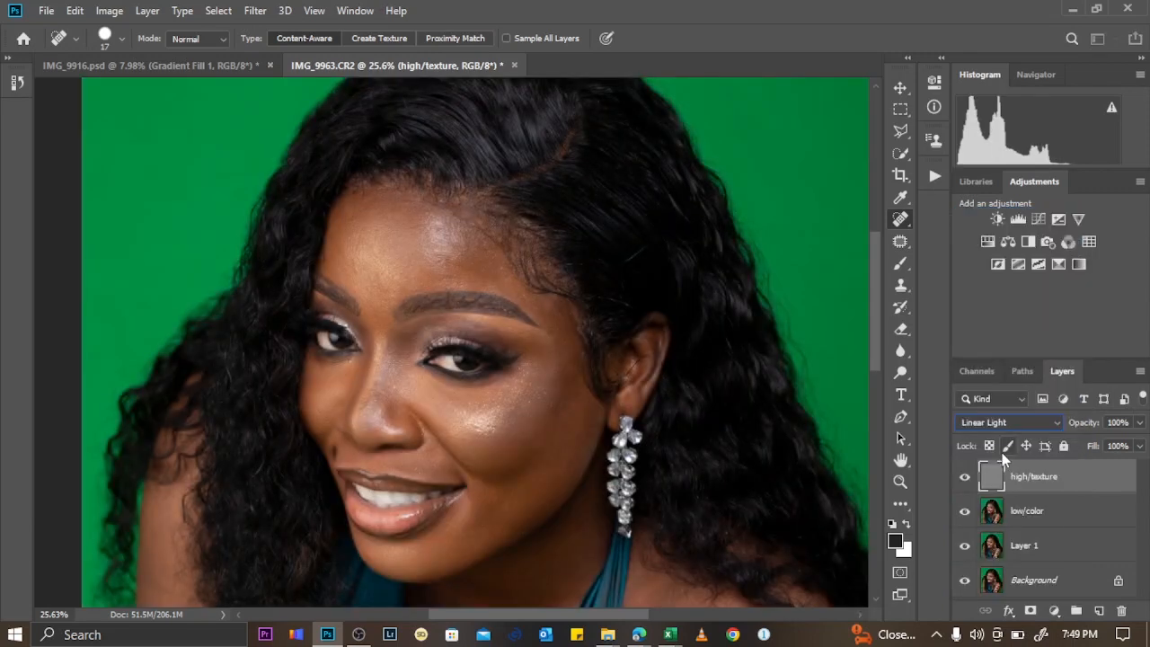
left_click(1048, 512)
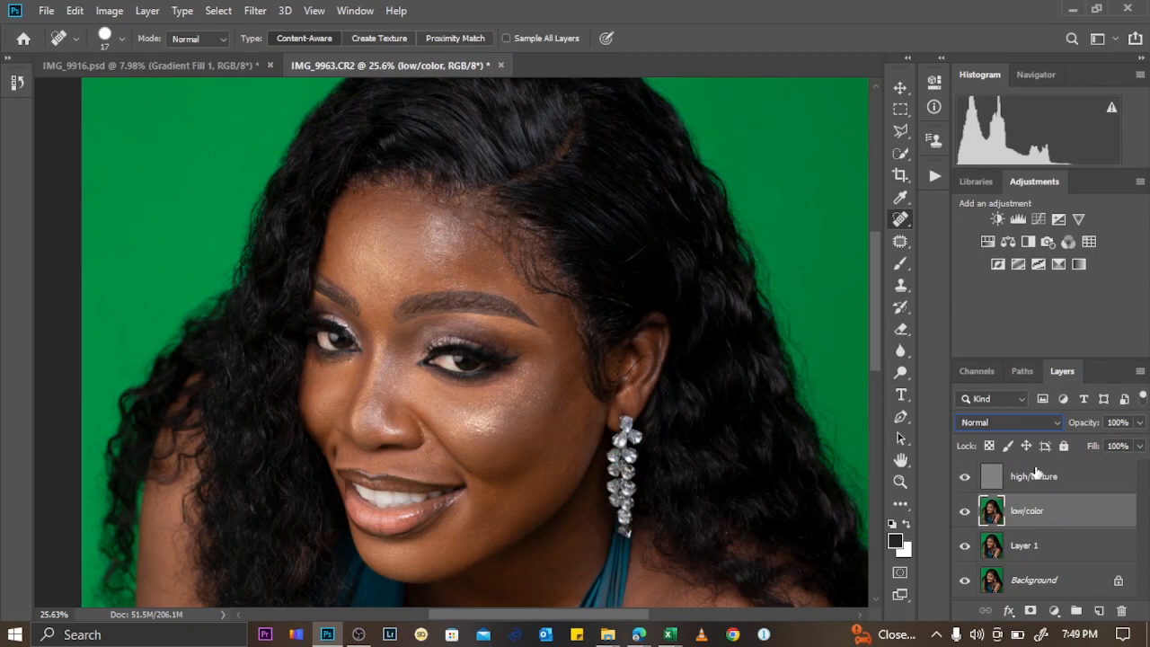
left_click(1036, 485, "shift")
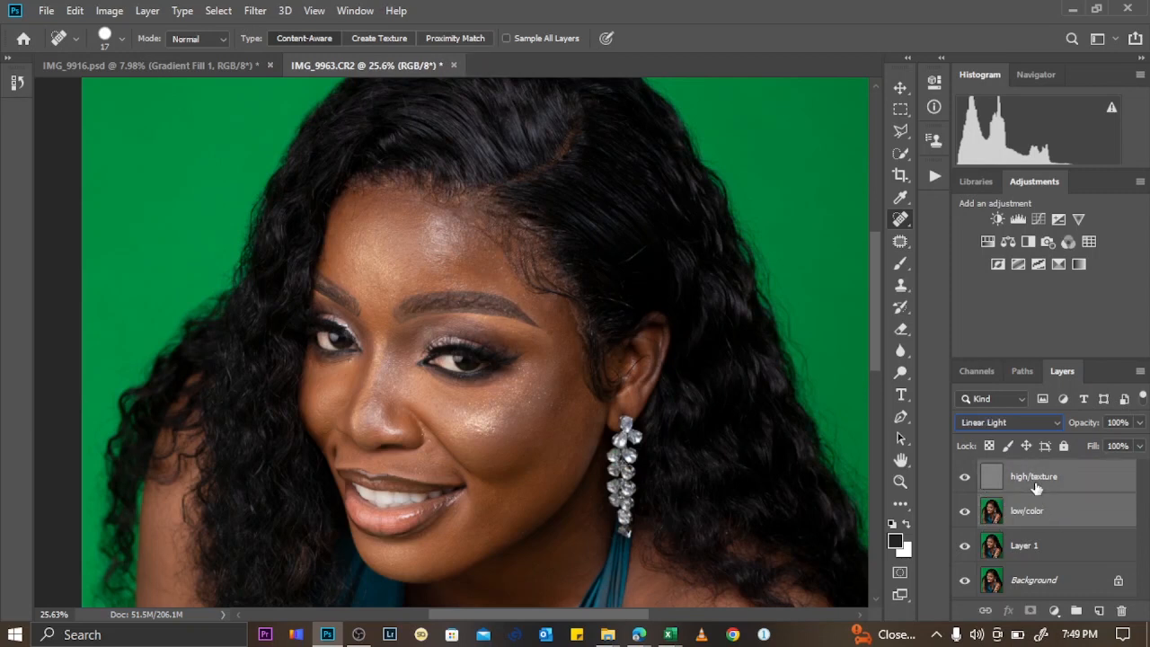
key("ctrl+g")
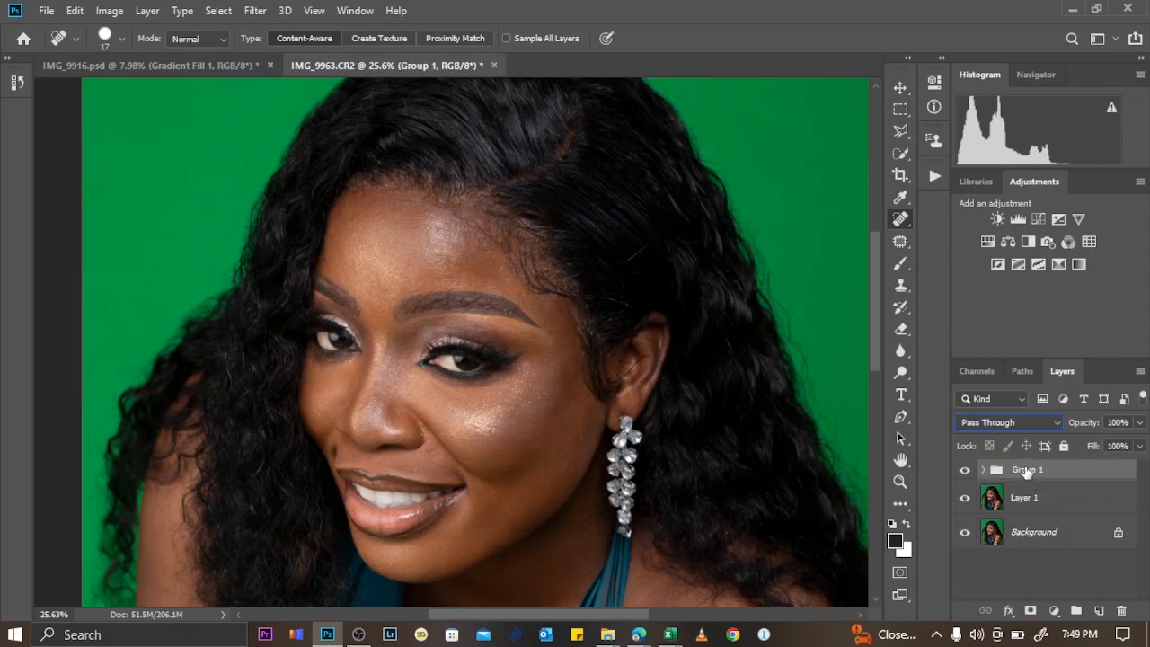
double_click(1027, 470)
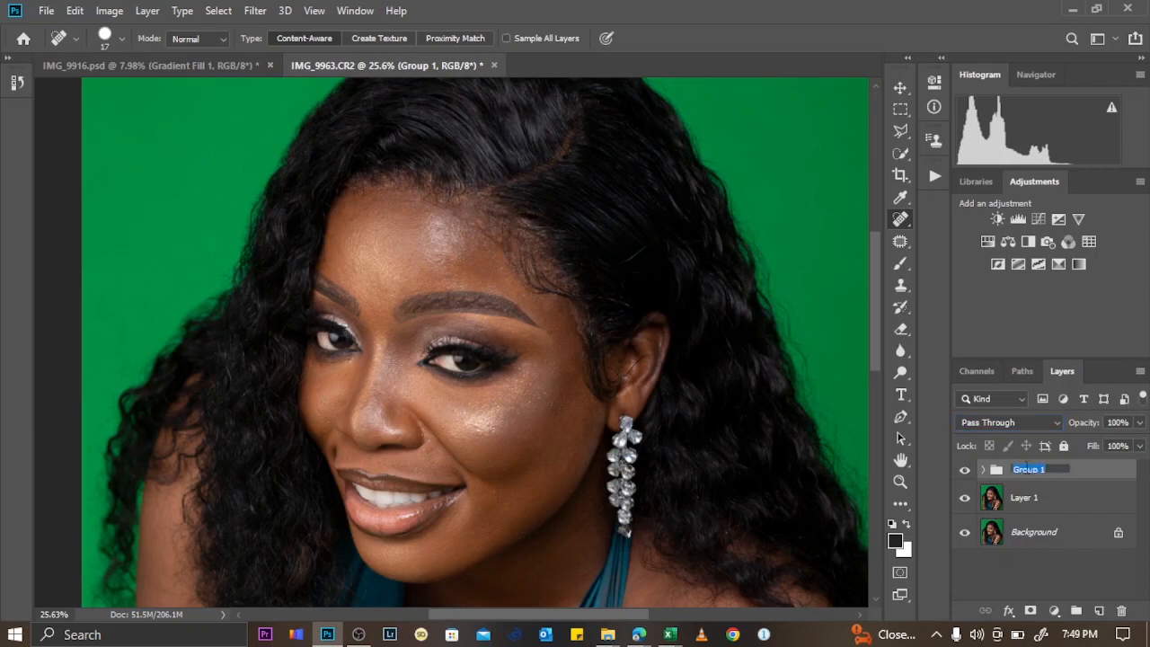
type("fs")
key("Return")
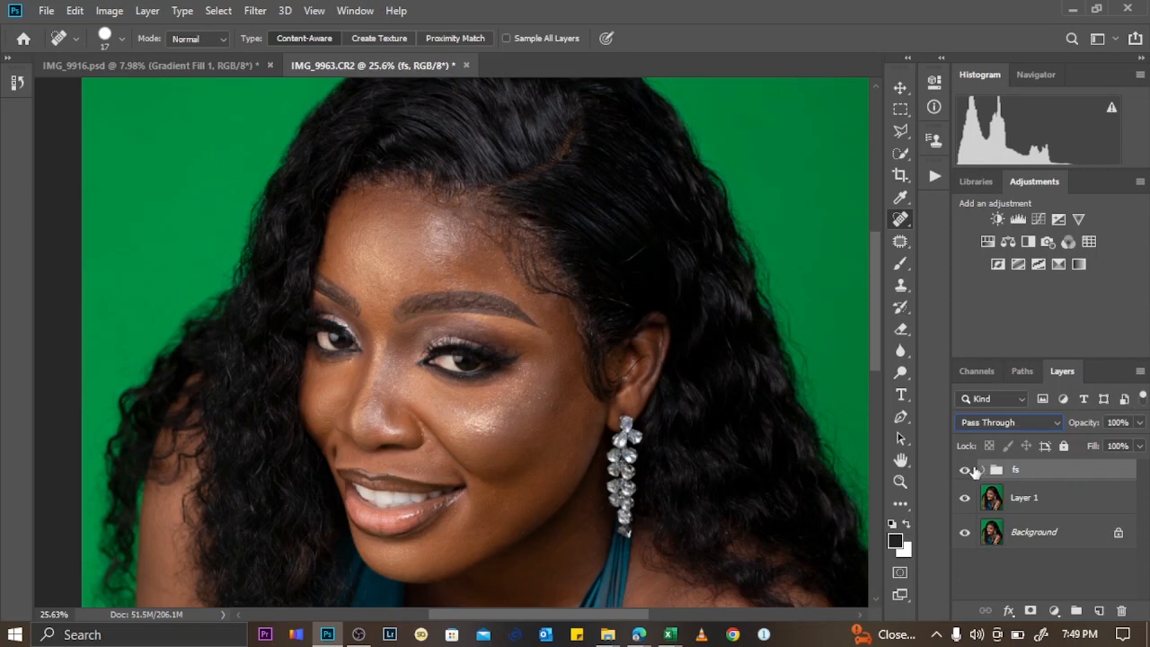
Select the low/color layer inside the fs group and switch to the Mixer Brush at size 336.
left_click(980, 470)
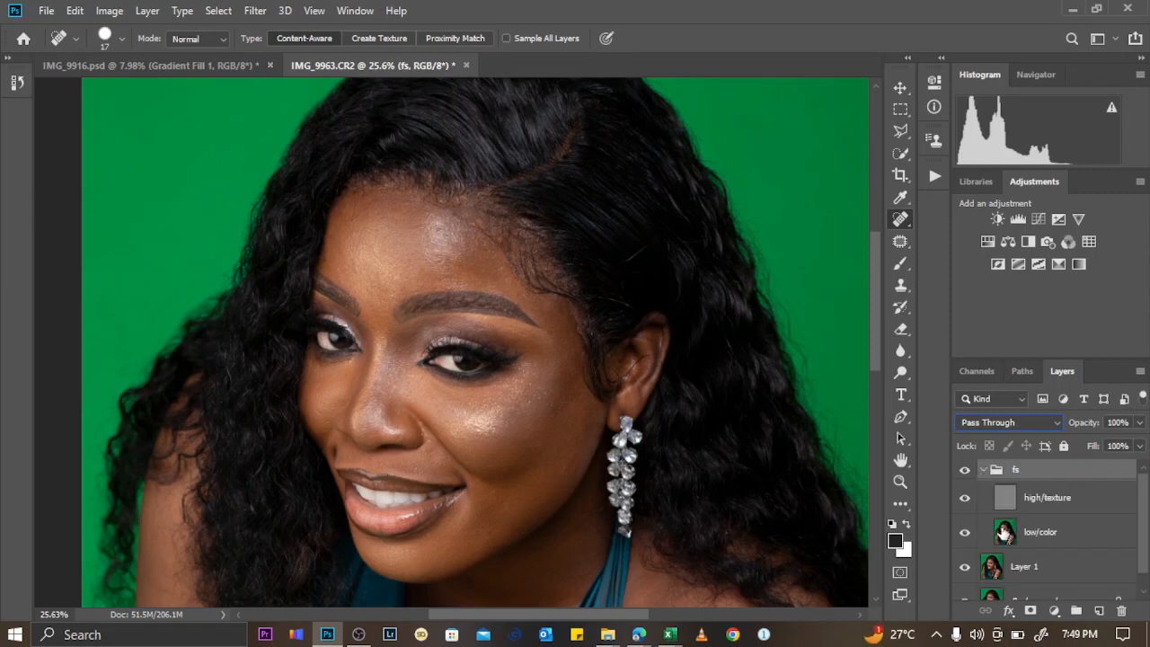
left_click(1003, 532)
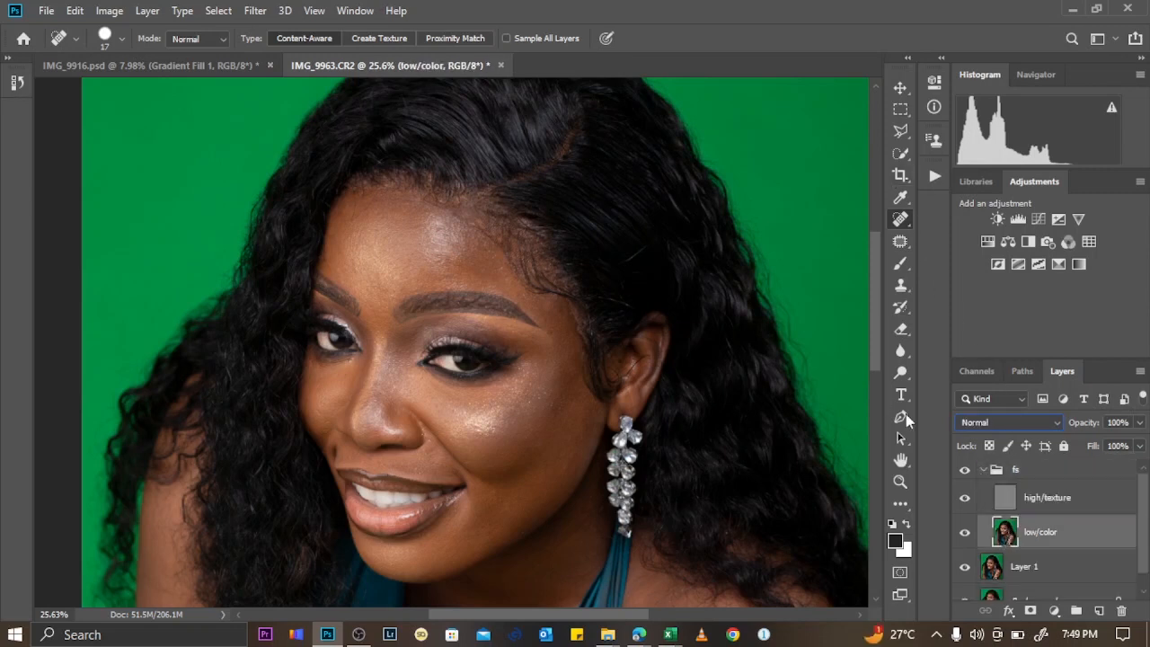
left_click(904, 265)
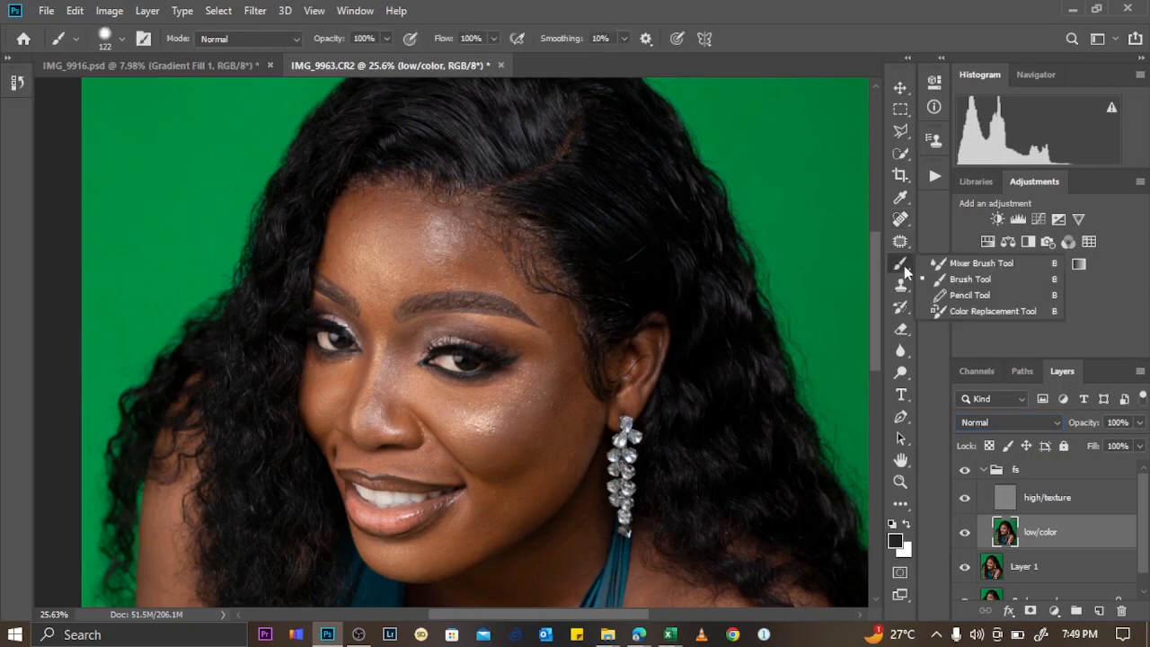
left_click(966, 263)
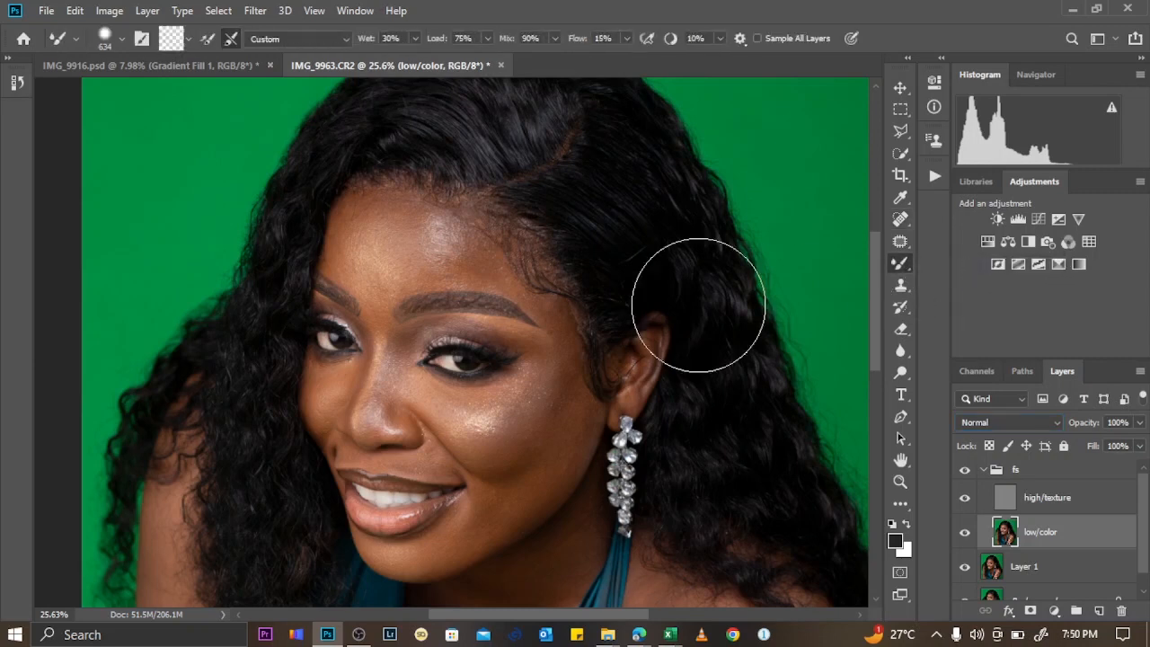
scroll(620, 269, "down", 3)
scroll(450, 243, "up", 3)
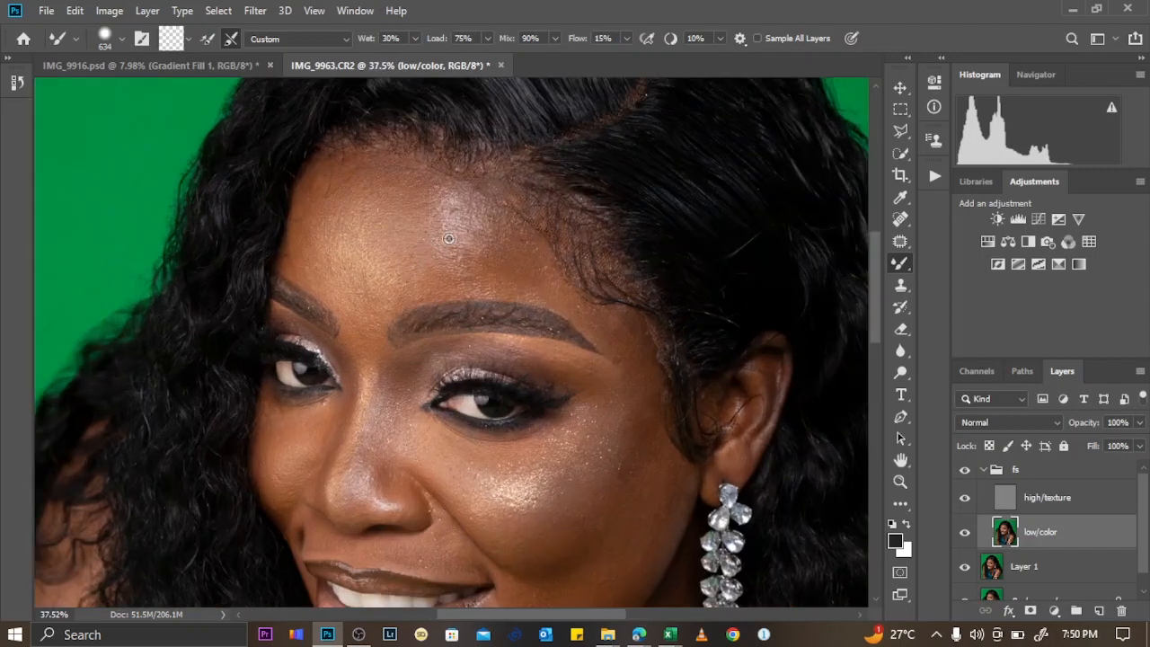
right_click(448, 238, "alt")
scroll(414, 215, "down", 2)
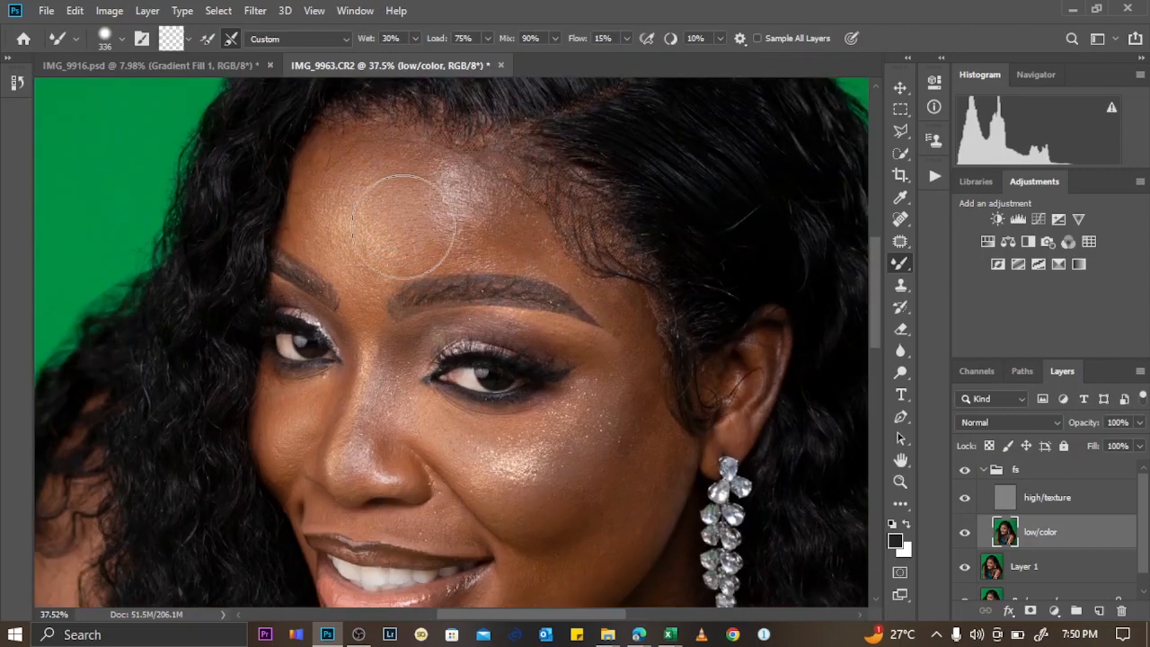
Blend the uneven highlights on the forehead with the Mixer Brush on low/color, enlarging the brush to size 285.
right_click(425, 176, "alt")
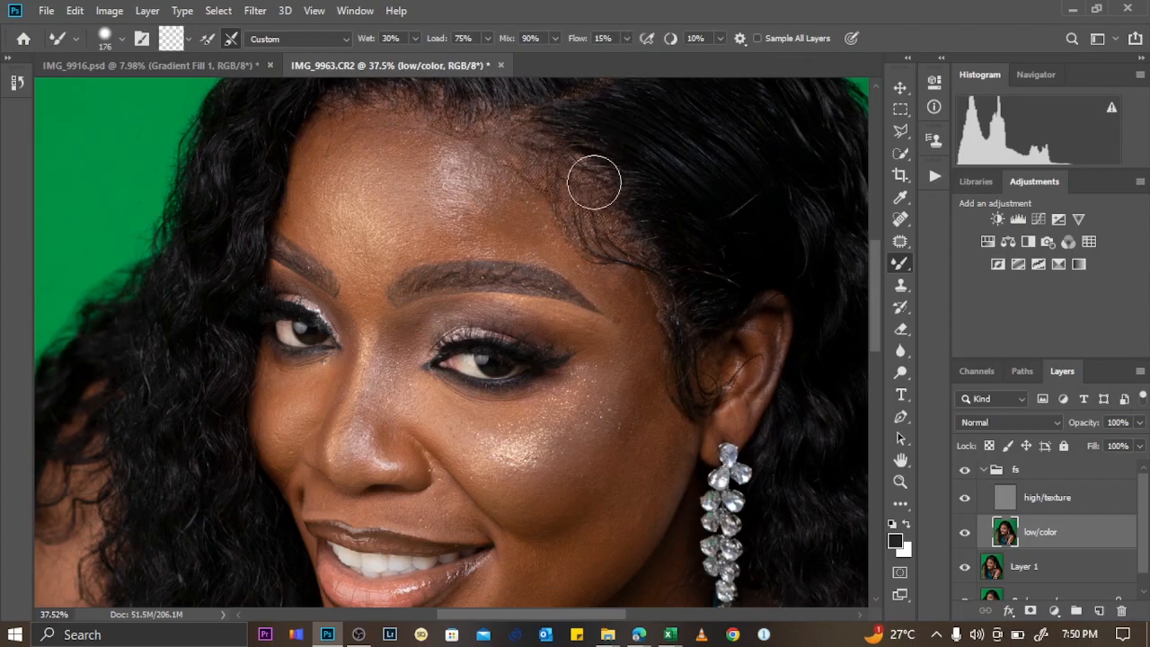
scroll(385, 333, "down", 4)
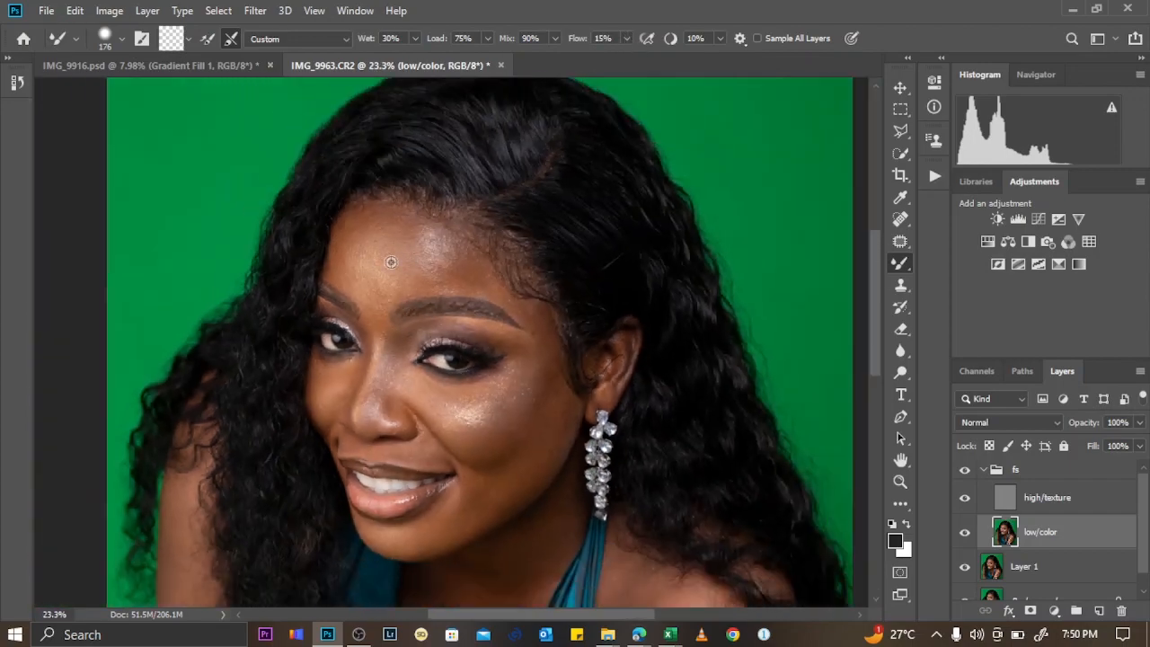
scroll(359, 262, "up", 3)
left_click_drag(359, 262, 378, 262)
mouse_move(435, 236)
left_mouse_down()
mouse_move(466, 246)
mouse_move(421, 242)
mouse_move(505, 268)
mouse_move(416, 220)
mouse_move(440, 225)
mouse_move(459, 231)
mouse_move(340, 221)
mouse_move(356, 230)
mouse_move(389, 208)
mouse_move(342, 238)
mouse_move(388, 226)
mouse_move(360, 215)
mouse_move(499, 267)
mouse_move(462, 266)
mouse_move(455, 257)
mouse_move(506, 256)
mouse_move(475, 252)
mouse_move(447, 272)
mouse_move(491, 268)
mouse_move(539, 290)
mouse_move(497, 263)
mouse_move(533, 304)
mouse_move(486, 262)
mouse_move(426, 288)
mouse_move(354, 286)
mouse_move(338, 280)
mouse_move(343, 229)
mouse_move(335, 276)
mouse_move(341, 266)
mouse_move(384, 298)
mouse_move(517, 294)
mouse_move(553, 312)
mouse_move(445, 192)
mouse_move(390, 192)
mouse_move(351, 284)
left_mouse_up()
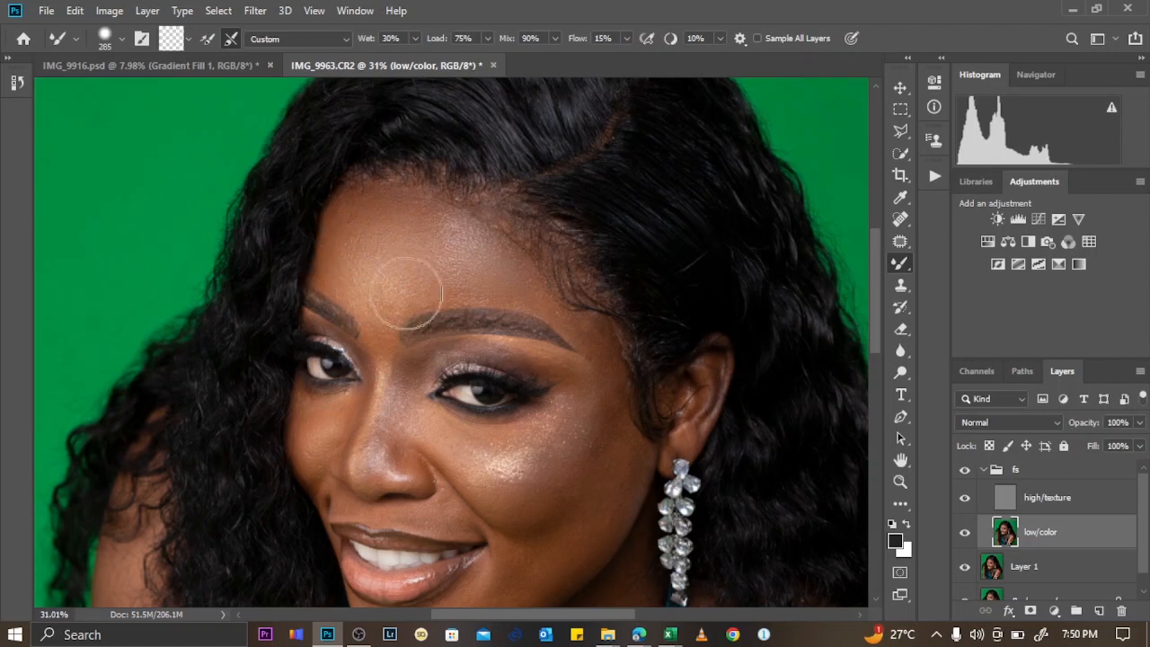
Toggle the visibility of the low/color layer and the fs group to compare the forehead before and after smoothing.
left_click(966, 535)
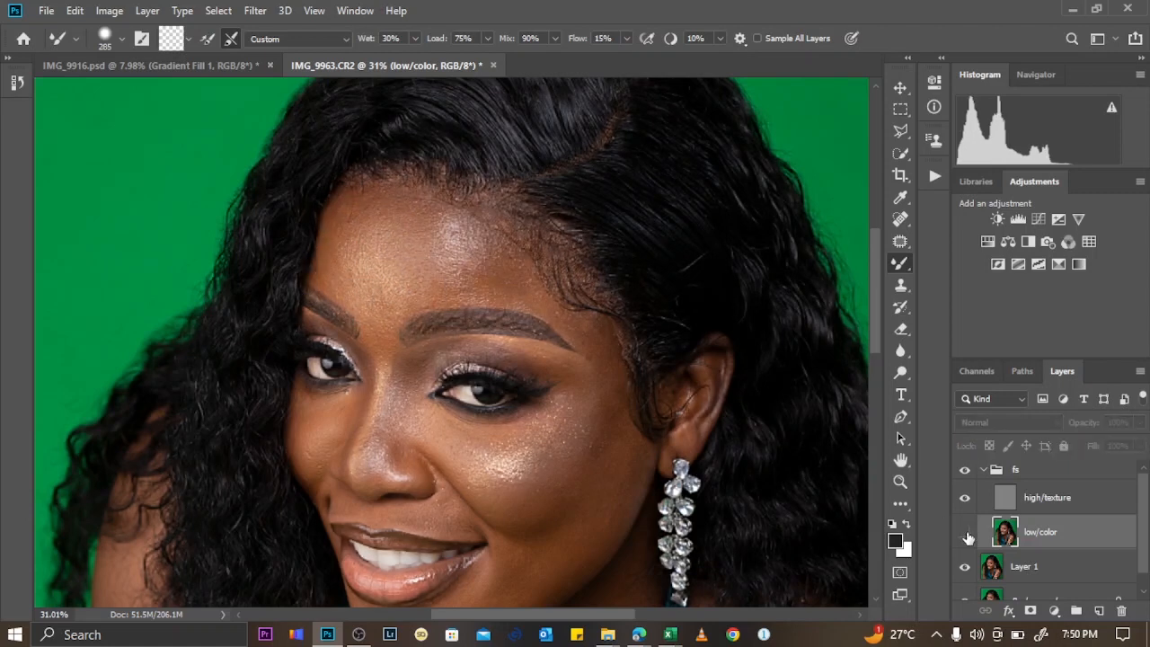
left_click(963, 479)
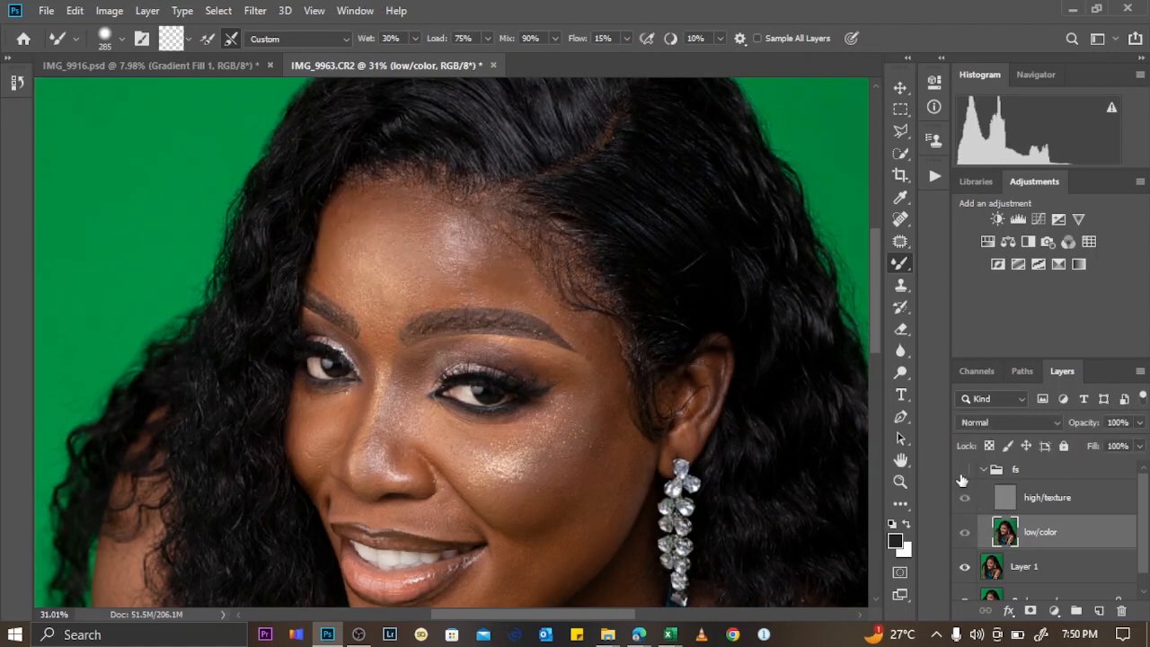
left_click(962, 475)
Smooth the temple and the highlighted cheek beside the eye with the Mixer Brush, using sizes between 182 and 285.
mouse_move(427, 272)
left_mouse_down()
mouse_move(439, 218)
mouse_move(476, 264)
mouse_move(446, 236)
mouse_move(446, 251)
mouse_move(486, 256)
mouse_move(530, 233)
mouse_move(477, 200)
mouse_move(390, 186)
mouse_move(448, 204)
mouse_move(538, 288)
mouse_move(527, 256)
mouse_move(420, 178)
mouse_move(350, 192)
mouse_move(339, 239)
mouse_move(363, 267)
mouse_move(556, 268)
mouse_move(611, 333)
mouse_move(564, 304)
mouse_move(597, 358)
mouse_move(590, 309)
mouse_move(579, 342)
left_mouse_up()
scroll(598, 326, "down", 2)
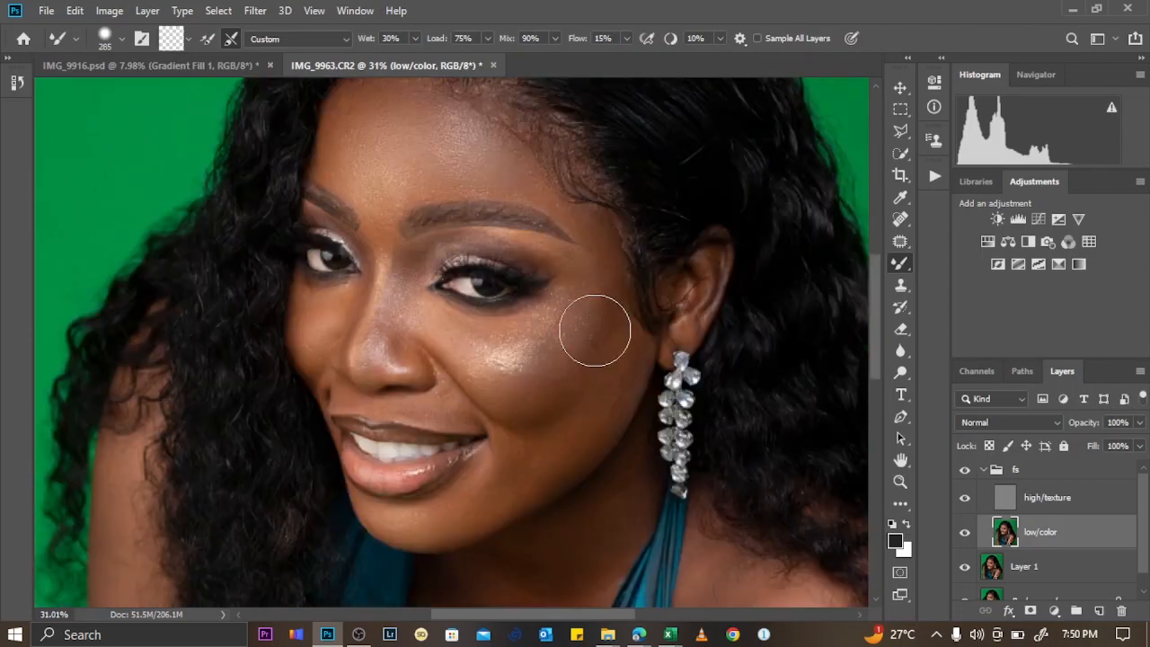
mouse_move(580, 283)
left_mouse_down()
mouse_move(590, 284)
mouse_move(576, 286)
left_mouse_up()
mouse_move(580, 338)
left_mouse_down()
mouse_move(598, 306)
mouse_move(588, 289)
mouse_move(603, 326)
left_mouse_up()
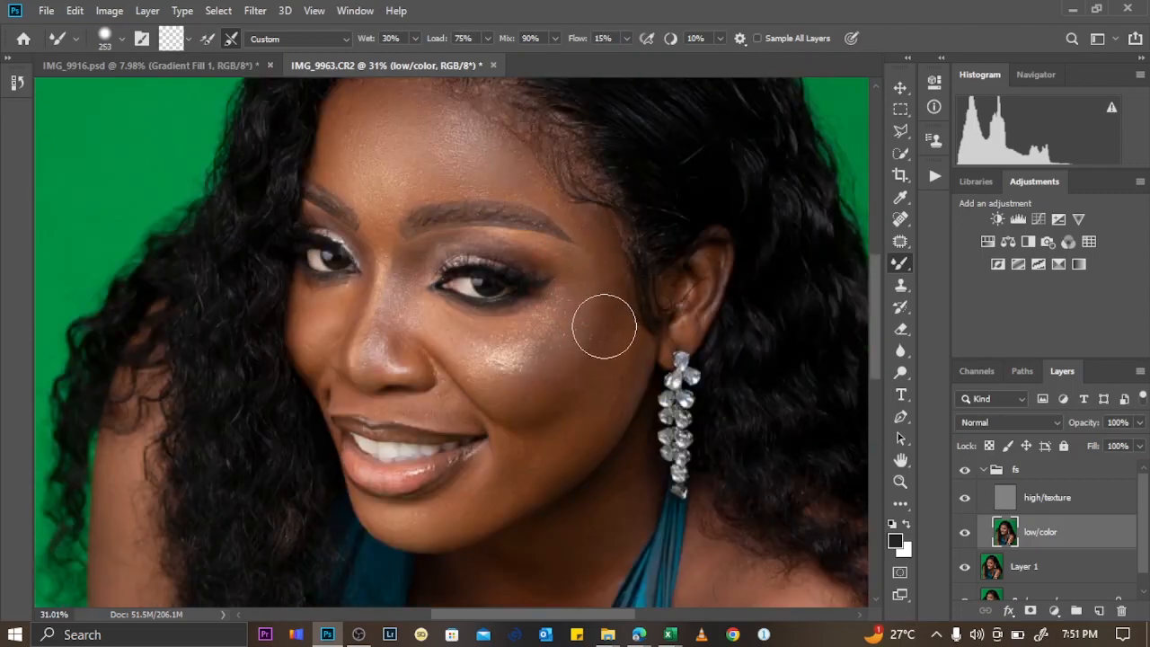
right_click(605, 243)
mouse_move(577, 203)
left_mouse_down()
mouse_move(551, 205)
mouse_move(559, 194)
left_mouse_up()
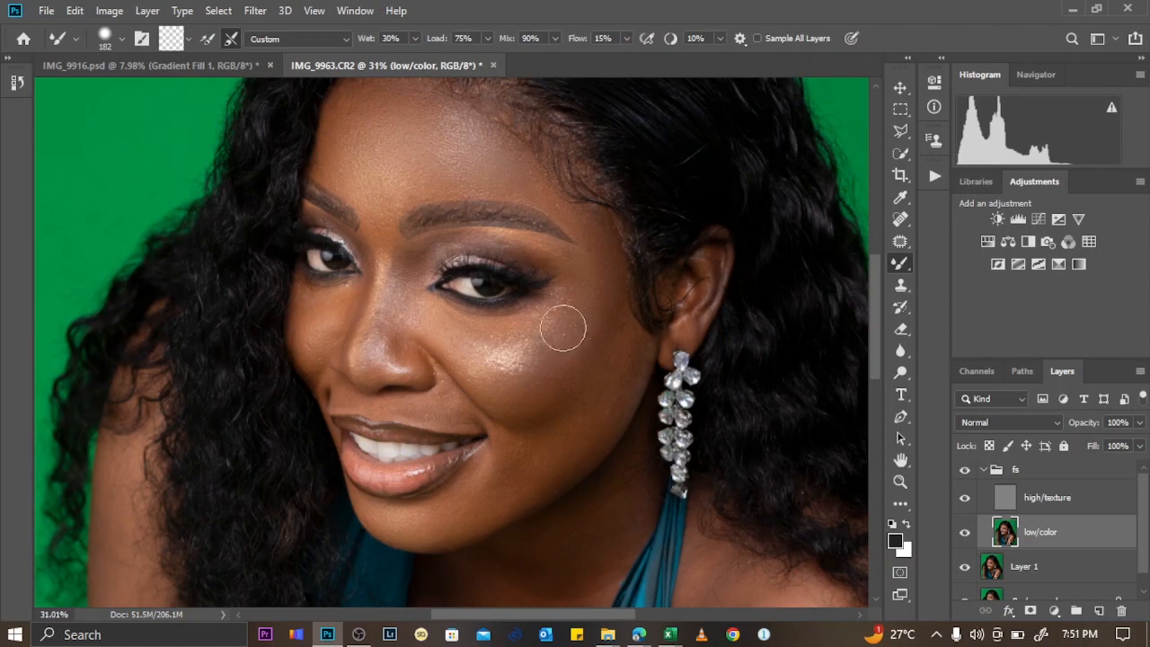
left_click_drag(532, 338, 553, 338, "alt")
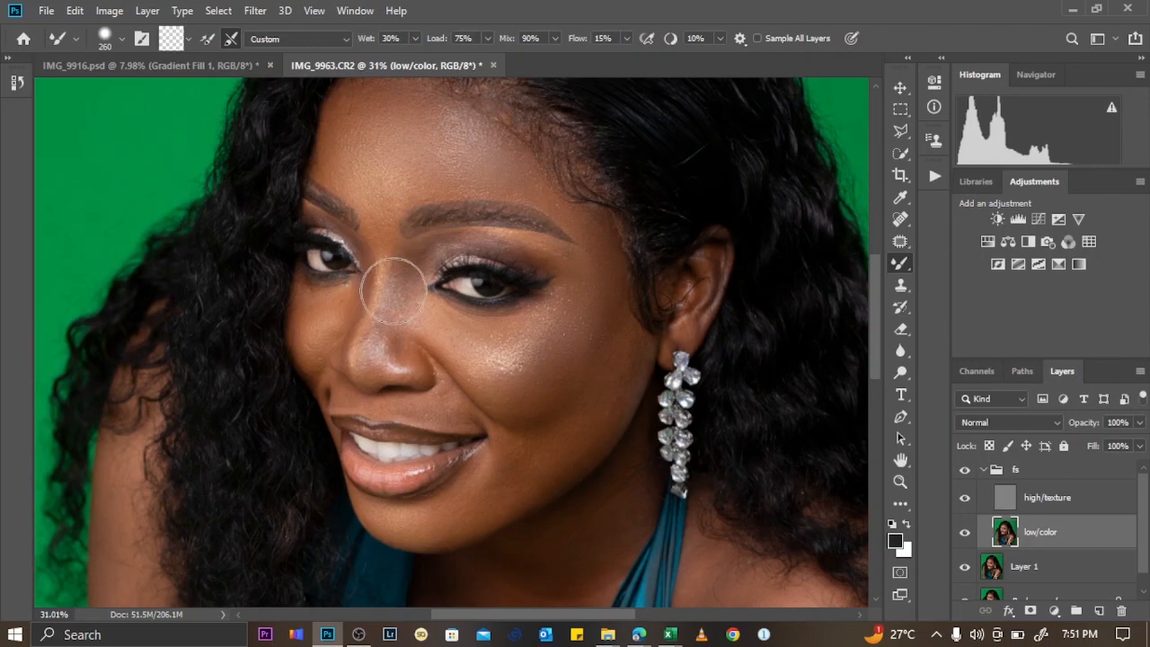
Blend the skin tones along the nose bridge, lower cheek, jawline and chin, reducing the Mixer Brush to size 184.
left_click_drag(406, 241, 386, 265)
left_click_drag(361, 225, 393, 225)
left_click_drag(357, 311, 329, 313)
left_click_drag(460, 379, 574, 236)
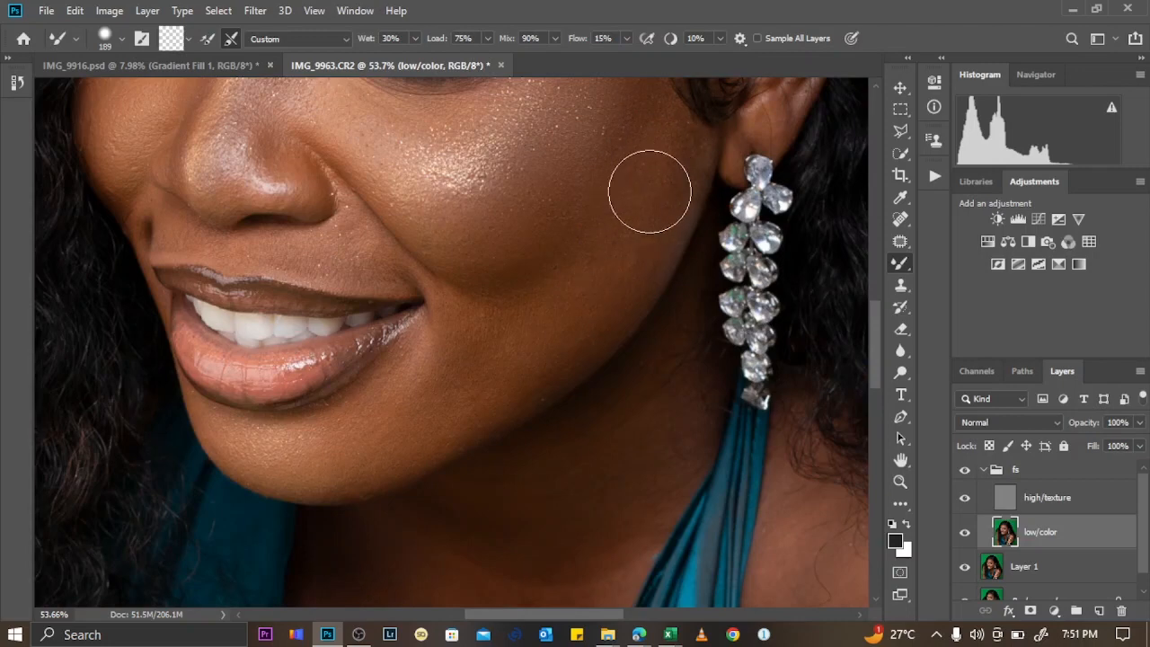
scroll(678, 102, "down", 2)
left_click_drag(593, 278, 691, 203)
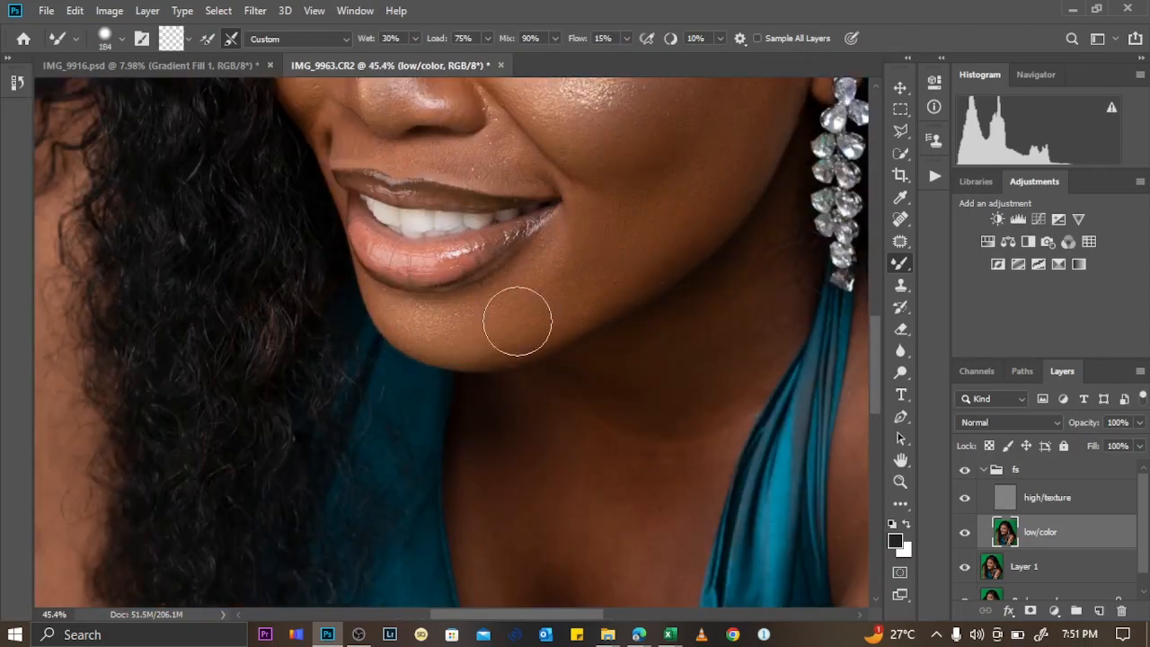
Refine the tonal transitions on the nose, forehead and glittered cheek, using Mixer Brush size 221 on the forehead and 164 on the cheek.
scroll(467, 180, "up", 6)
left_click_drag(421, 187, 404, 186)
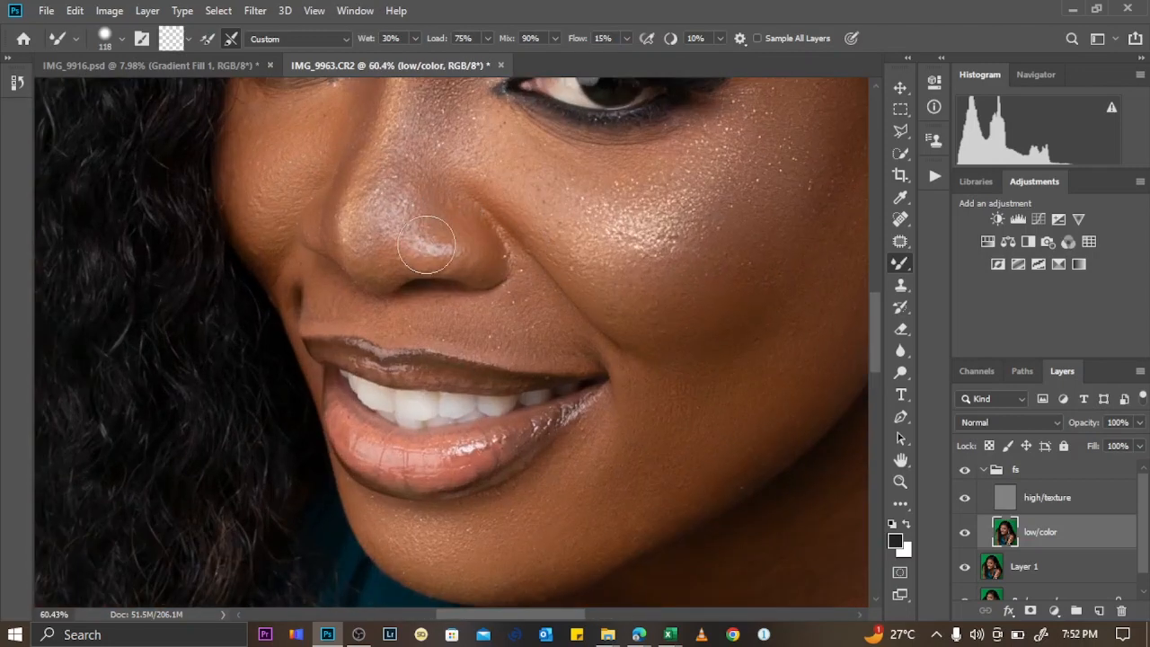
scroll(418, 179, "up", 8)
left_click_drag(478, 269, 567, 256)
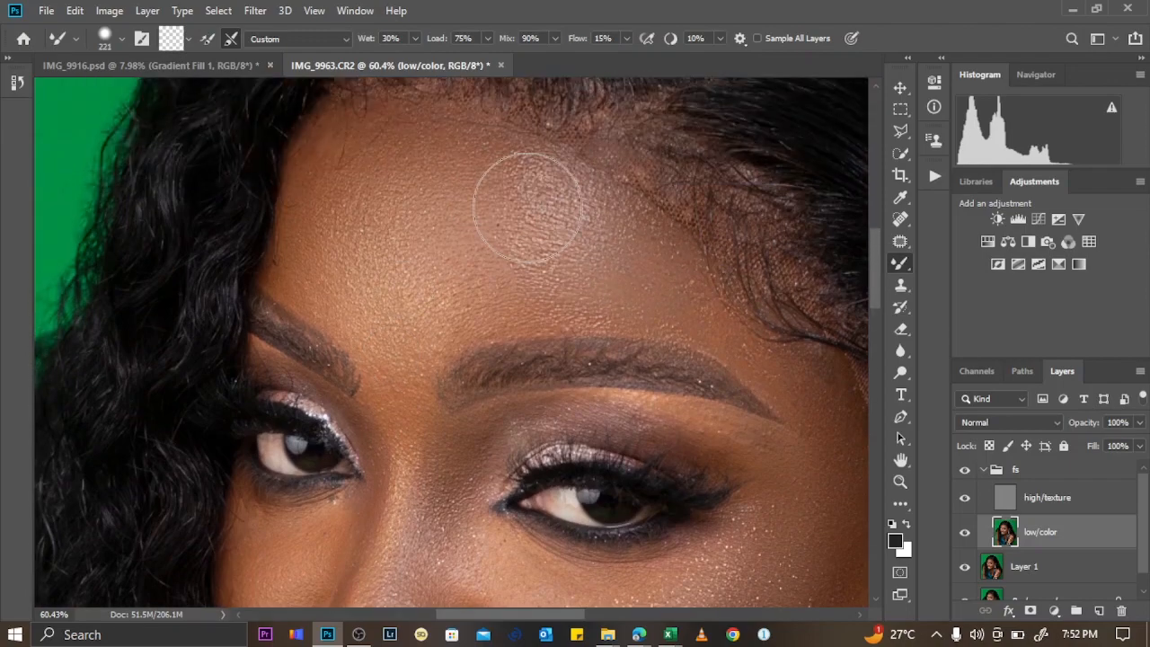
scroll(431, 339, "down", 6)
scroll(434, 221, "up", 3)
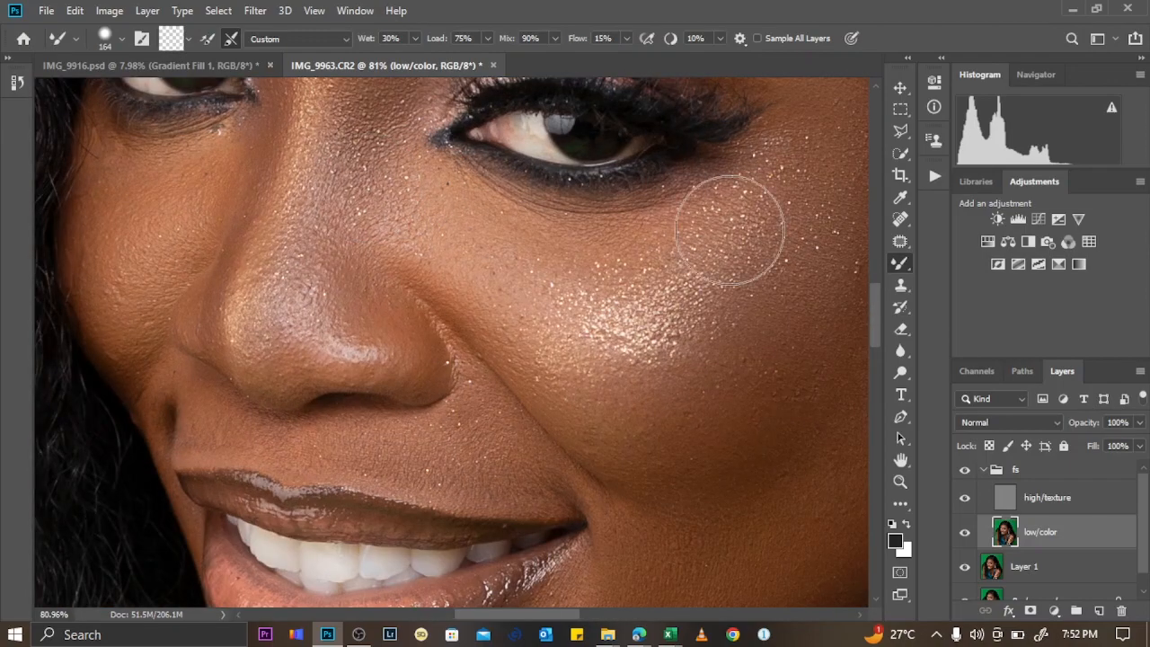
scroll(581, 300, "down", 1)
scroll(475, 360, "up", 2)
Smooth the neck and chest down to the dress neckline with the Mixer Brush at sizes 341 and 259.
scroll(539, 462, "down", 5)
scroll(720, 423, "up", 3)
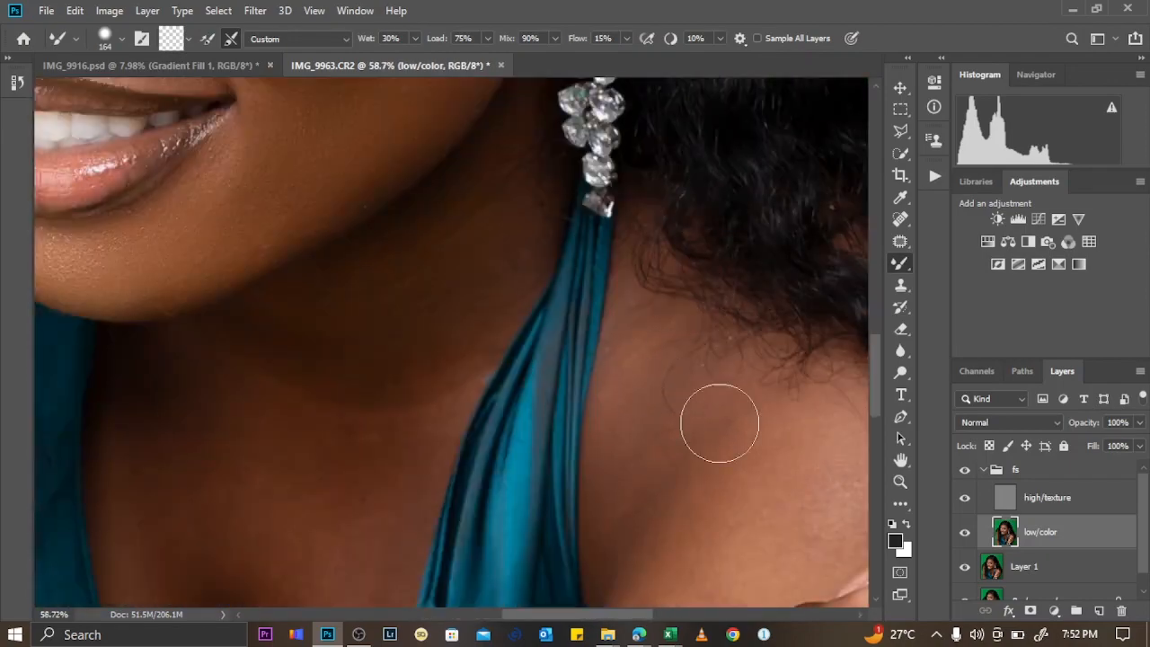
right_click(370, 293, "alt")
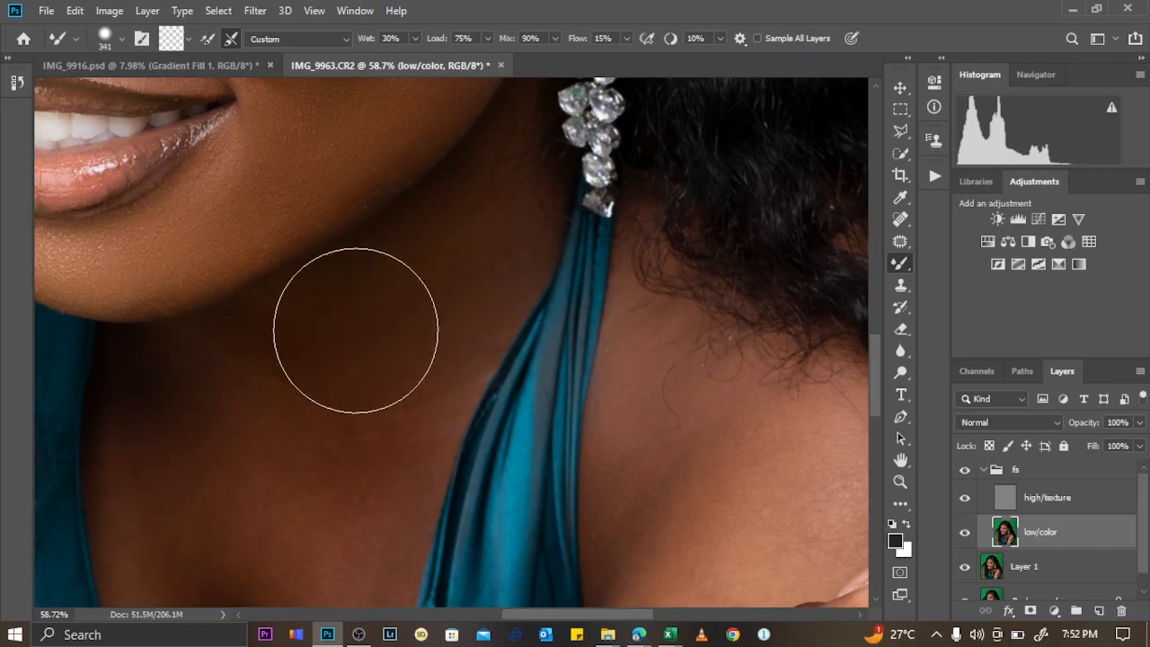
scroll(342, 296, "down", 3)
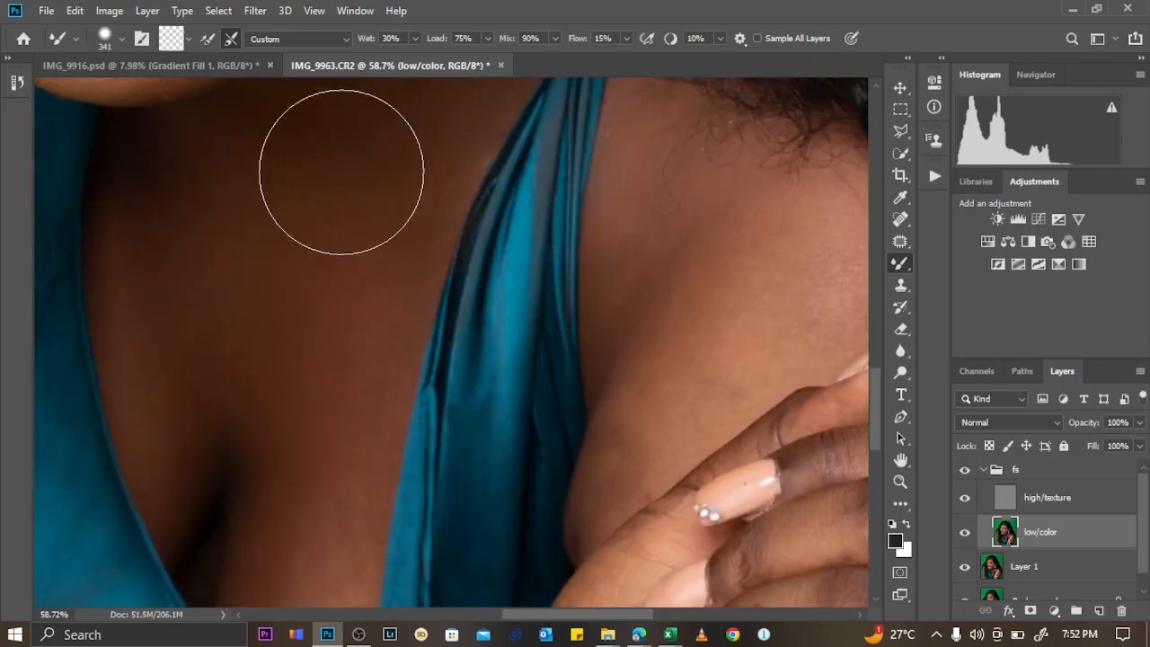
right_click(341, 172, "alt")
scroll(390, 171, "down", 1)
scroll(296, 454, "down", 3)
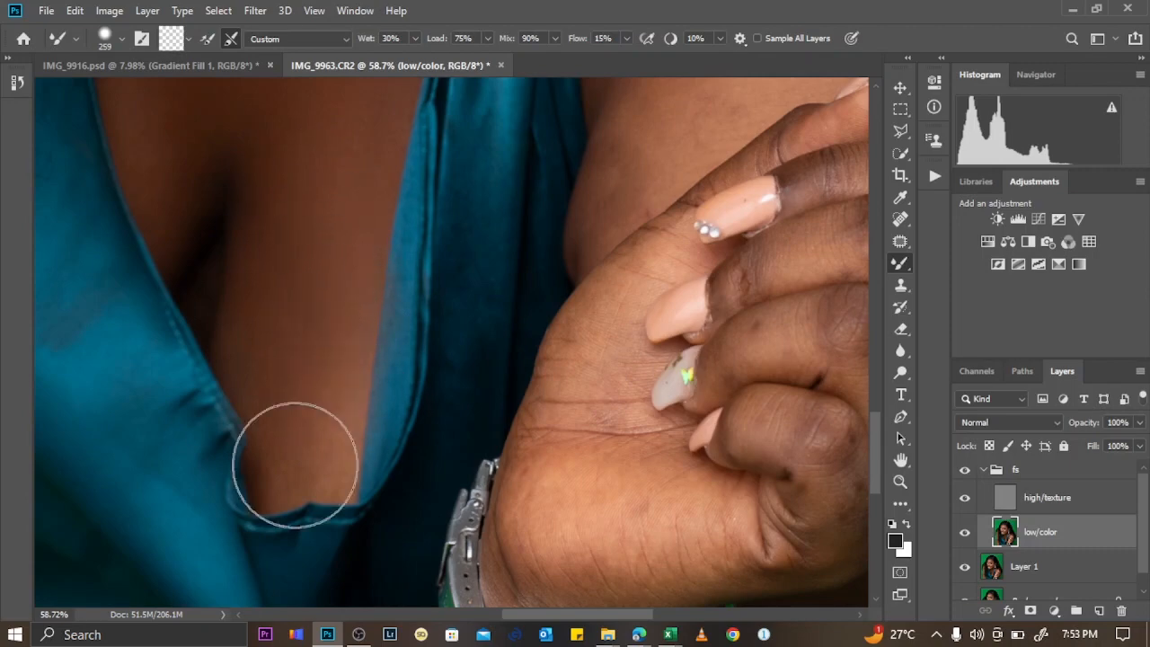
Even out the skin tones of the shoulder and upper arm above the raised hand with the Mixer Brush at size 293.
scroll(246, 185, "up", 4)
scroll(179, 365, "down", 2, "alt")
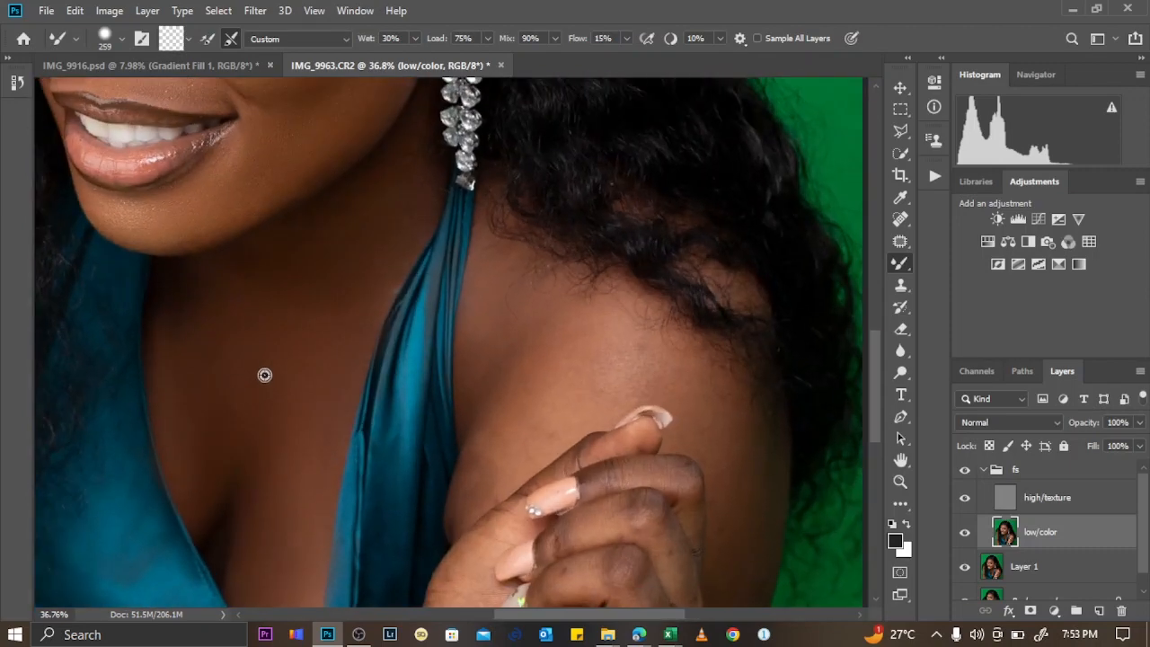
scroll(264, 374, "down", 2, "alt")
scroll(516, 323, "up", 3, "alt")
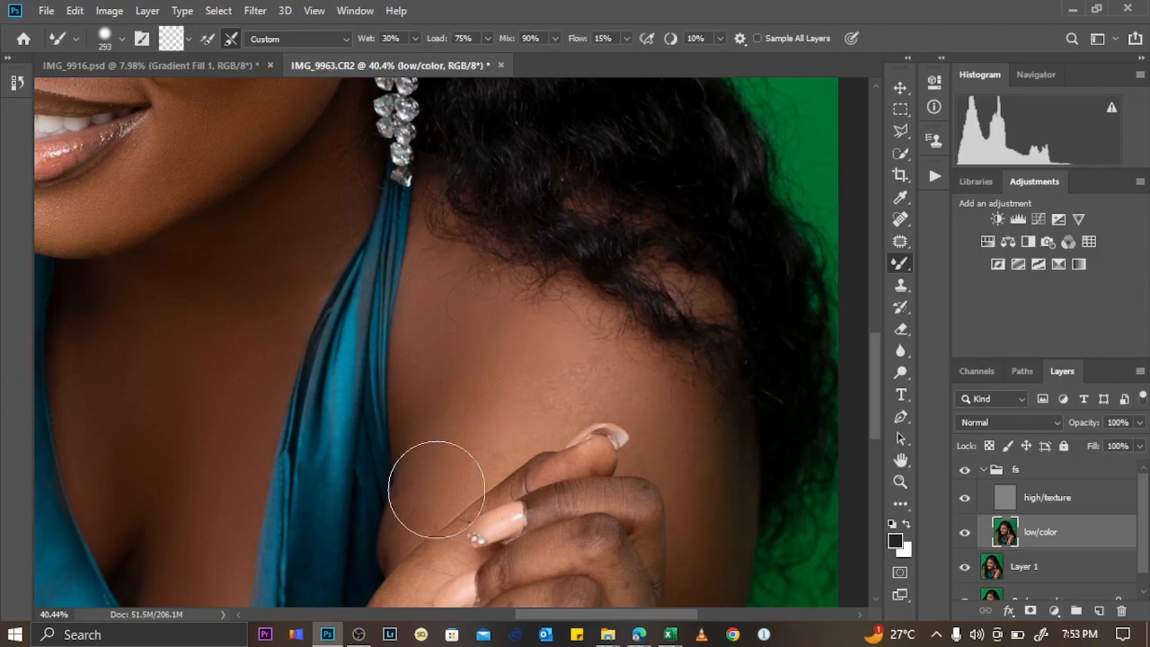
Blend the dark patches on the fingers and knuckles of the raised hand, using Mixer Brush sizes 204, 106 and 140.
scroll(695, 441, "down", 5)
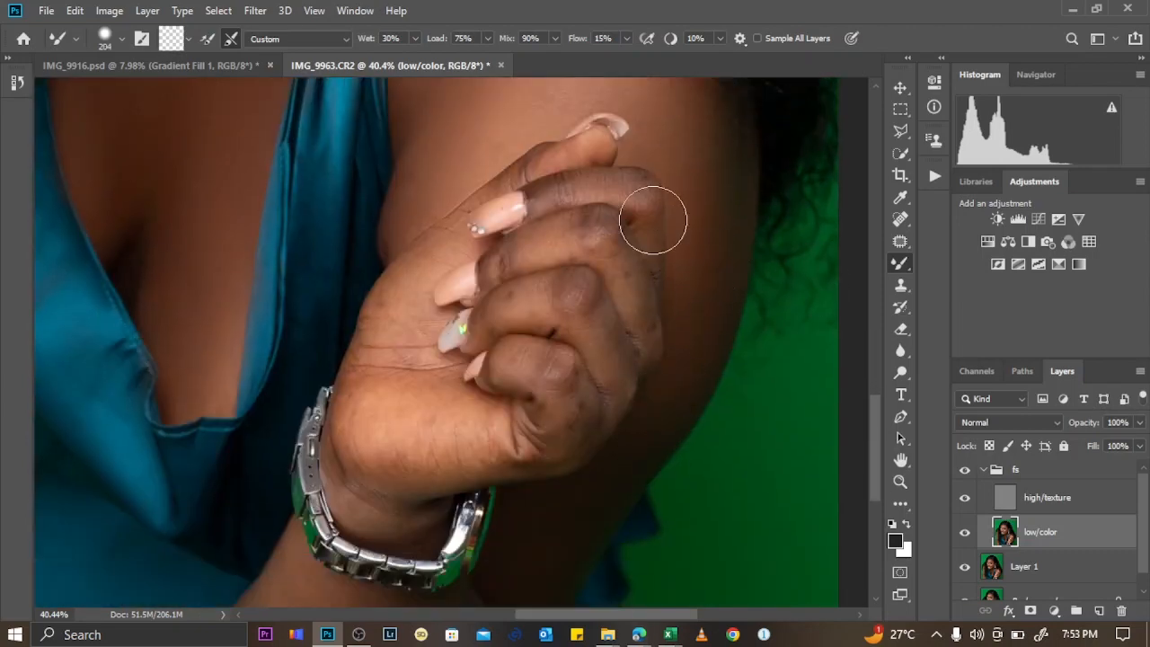
left_click_drag(556, 167, 521, 167, "alt")
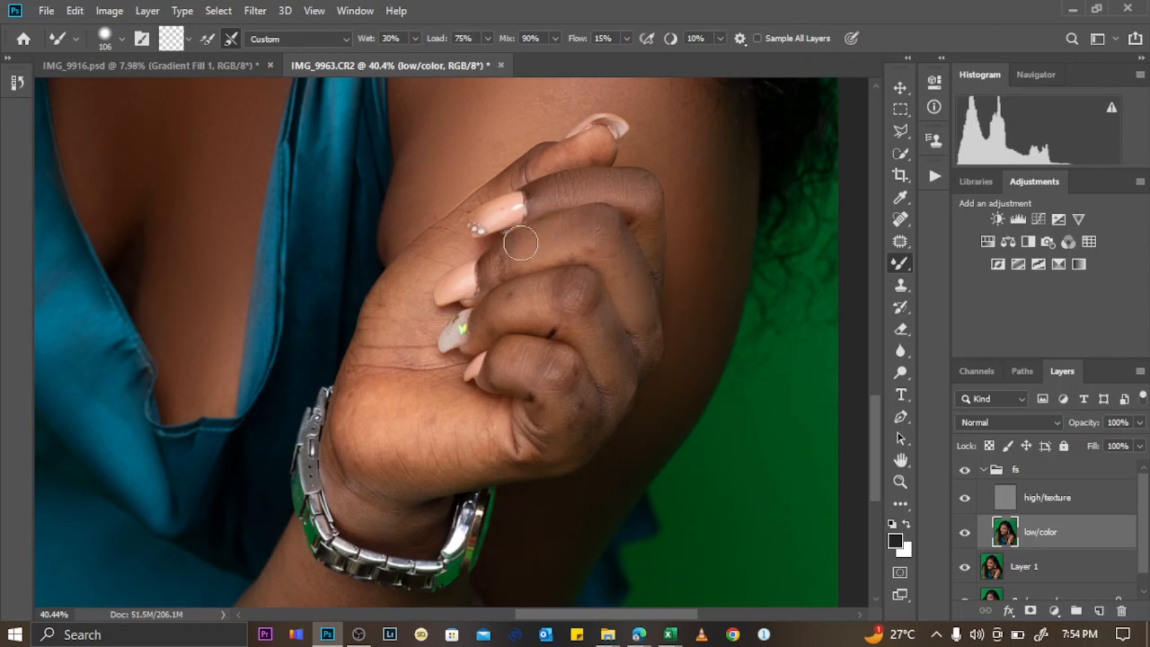
mouse_move(594, 300)
left_mouse_down("alt")
mouse_move(547, 299)
mouse_move(519, 308)
left_mouse_up("alt")
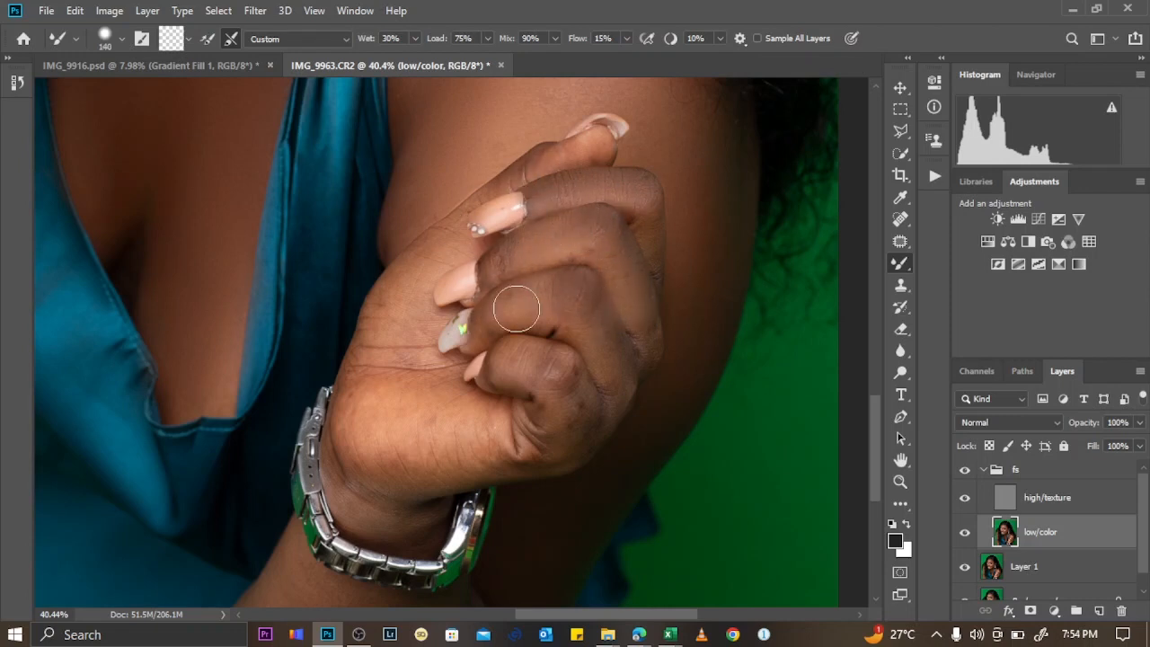
left_click_drag(561, 378, 581, 424)
Smooth the palm, thumb base and wrist around the watch with the Mixer Brush at sizes 269 and 189.
scroll(418, 330, "down", 3)
left_click_drag(433, 331, 480, 331, "alt")
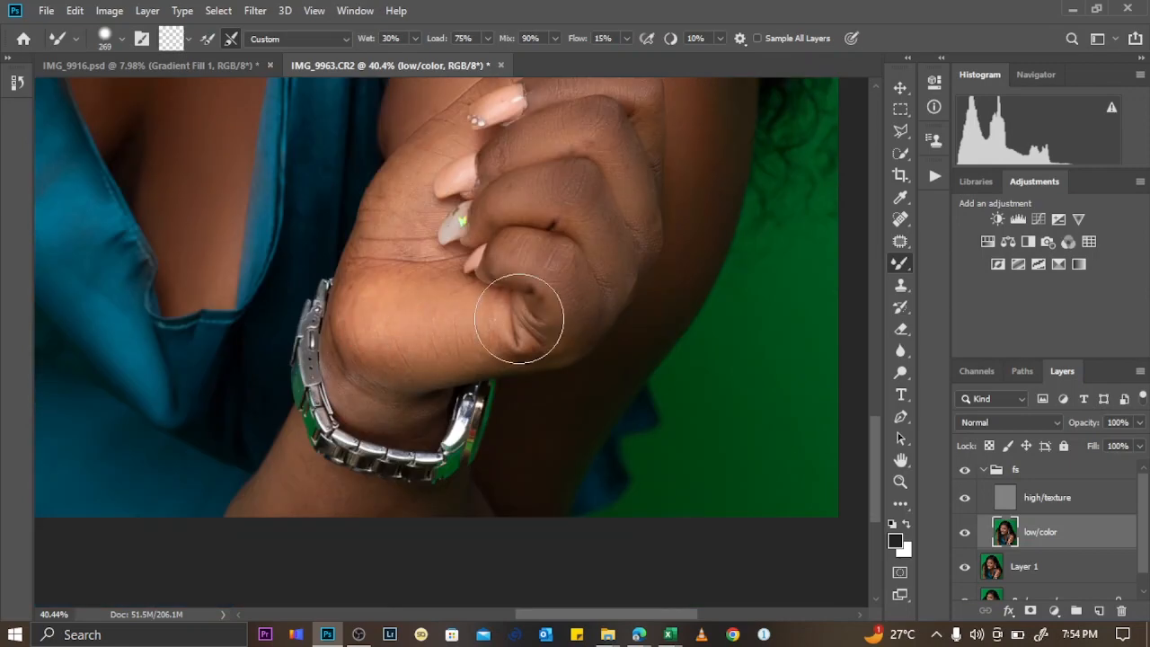
scroll(453, 248, "down", 5, "alt")
scroll(442, 285, "up", 4, "alt")
left_click_drag(442, 285, 417, 285, "alt")
left_click_drag(352, 361, 440, 340)
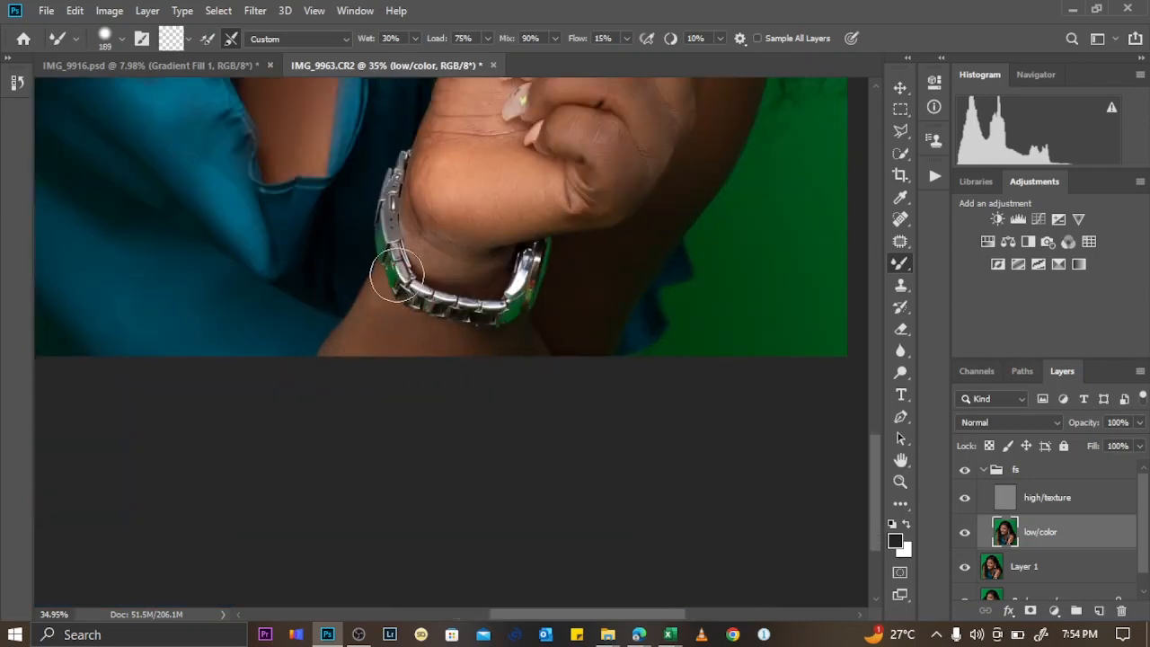
Even out the skin of the other arm beside the long curls with the Mixer Brush at size 184.
scroll(439, 351, "down", 5, "alt")
scroll(305, 398, "up", 6, "alt")
scroll(303, 200, "down", 3)
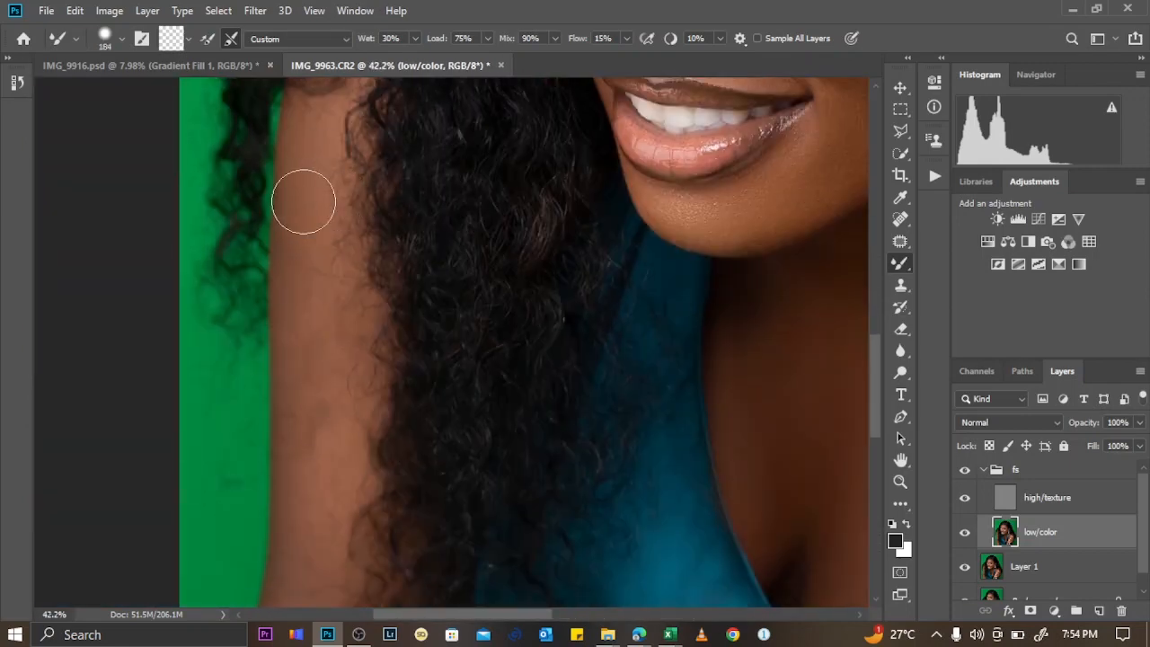
scroll(307, 521, "down", 3)
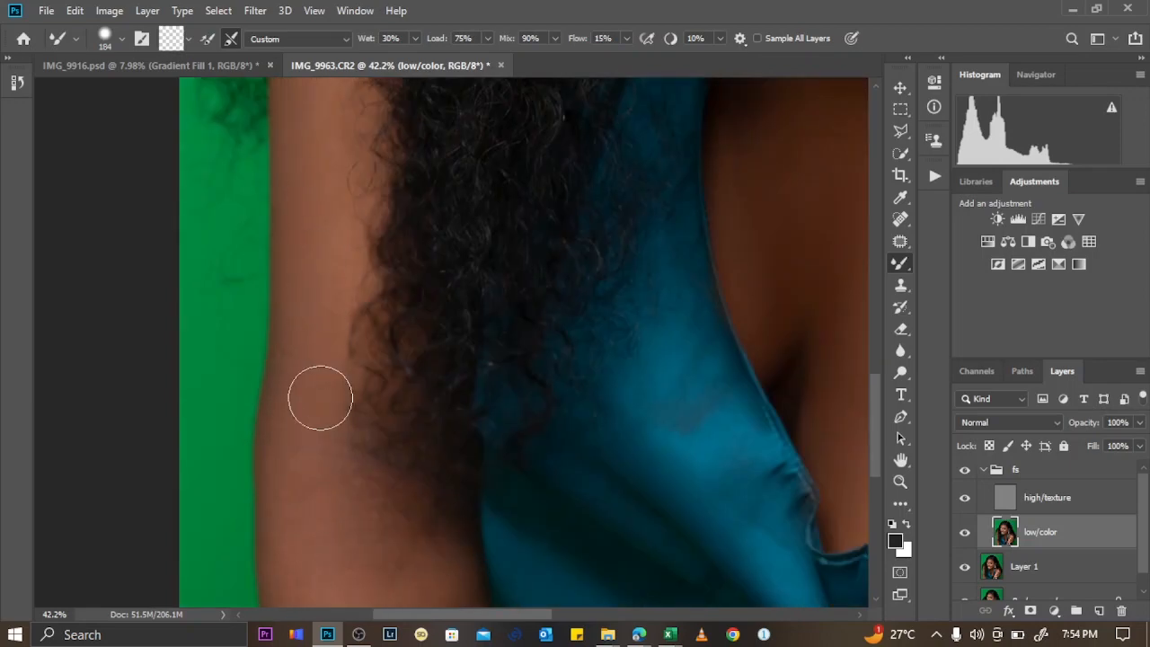
Refine the small areas under the eyebrow tail and along the nose at brush size 88, then enlarge the brush to 269.
scroll(394, 243, "up", 5)
scroll(393, 243, "up", 4)
scroll(487, 261, "up", 2, "alt")
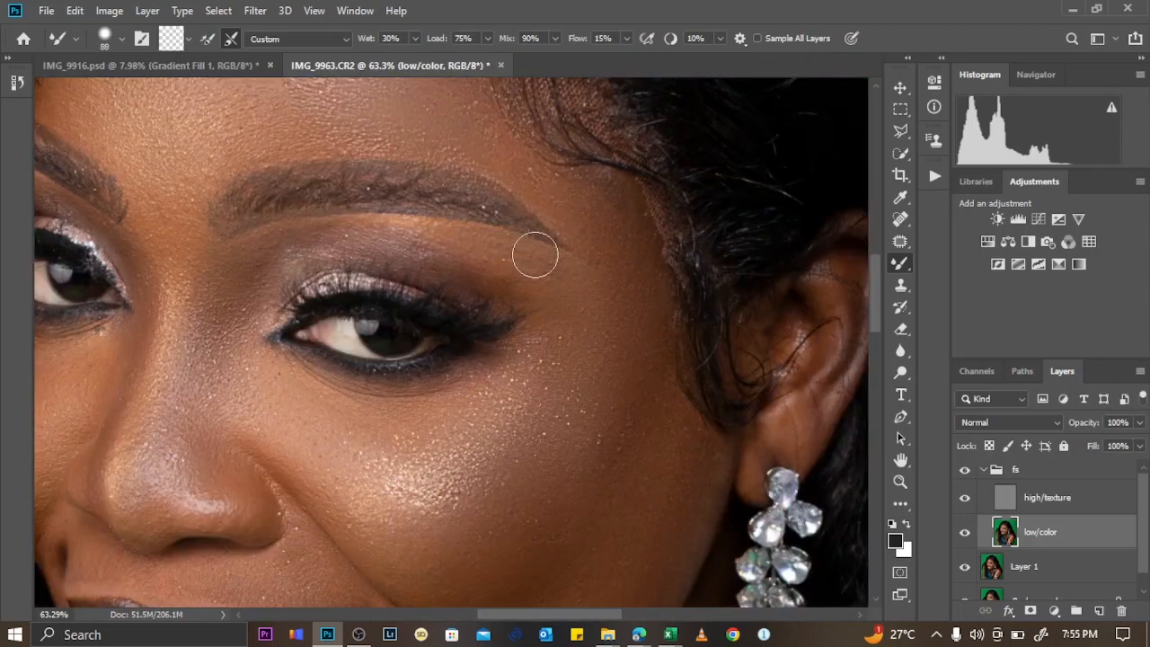
scroll(527, 185, "down", 2, "alt")
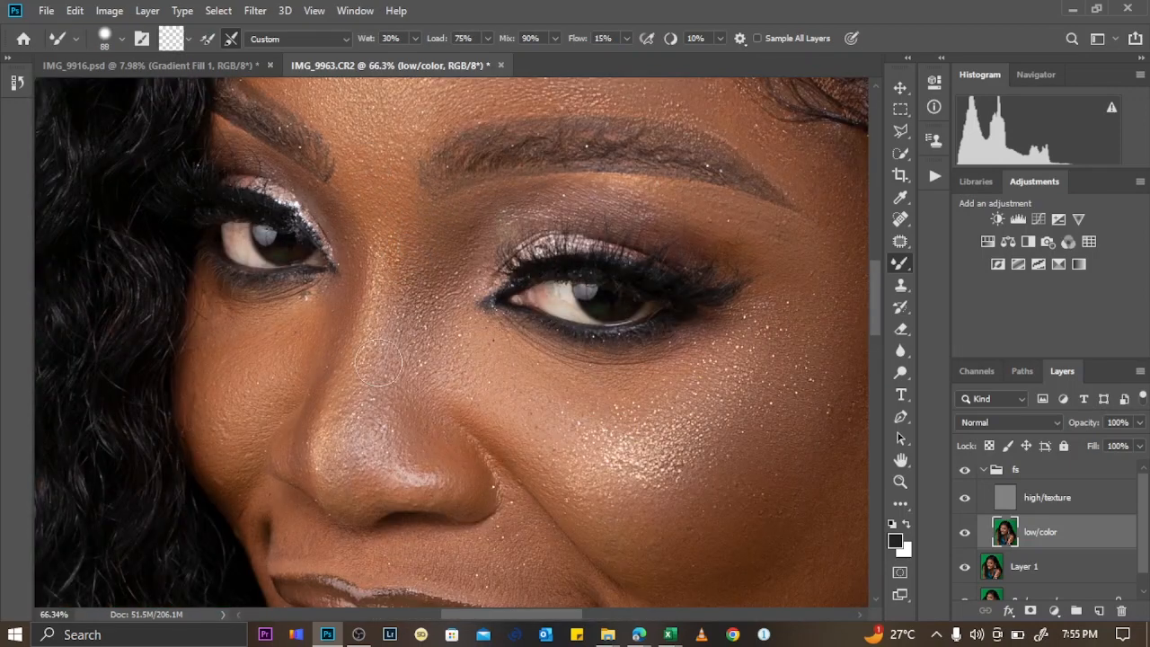
scroll(315, 259, "down", 3, "alt")
scroll(439, 246, "up", 4, "alt")
left_click_drag(416, 166, 444, 168, "alt")
Touch up the face and neck transitions with the Mixer Brush, starting at size 171 and adjusting it to each area.
scroll(439, 168, "down", 5, "alt")
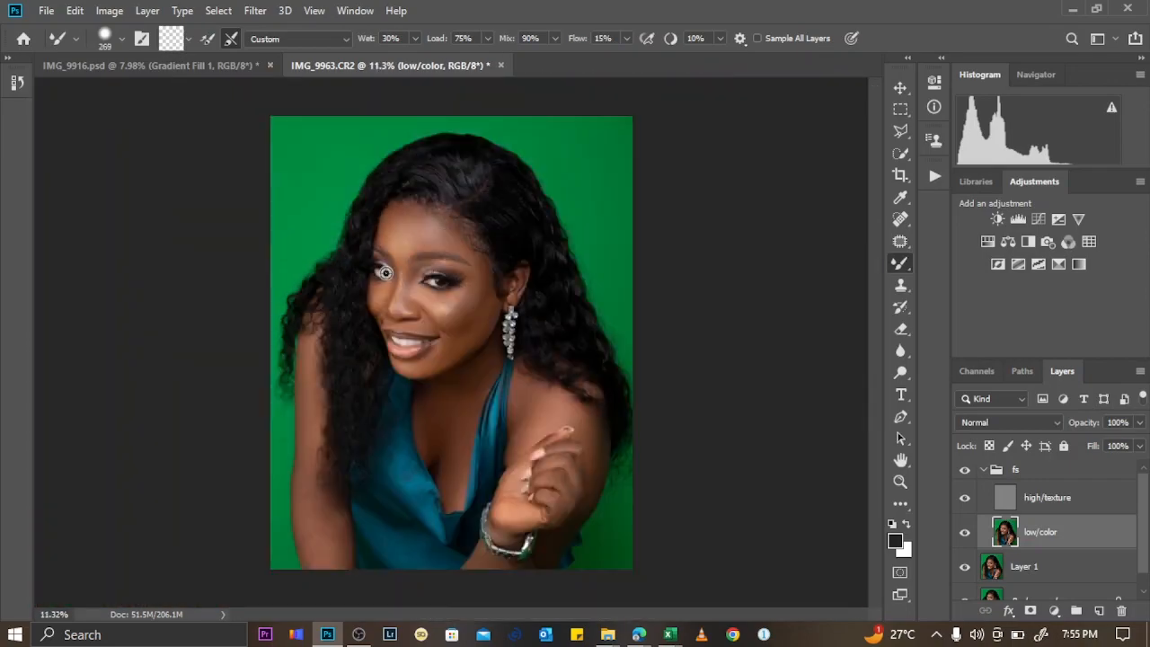
scroll(562, 318, "up", 3, "alt")
scroll(649, 387, "up", 4, "alt")
key("bracketleft")
key("bracketleft")
key("bracketleft")
key("bracketleft")
scroll(635, 326, "down", 3)
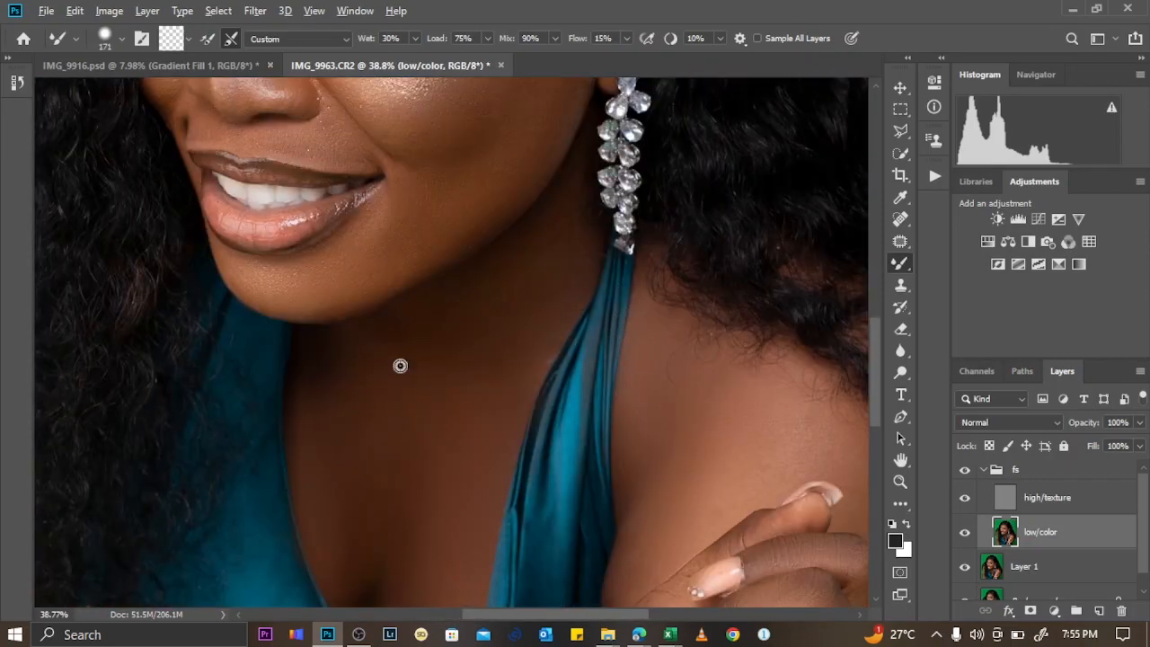
left_click_drag(400, 364, 450, 386, "alt")
scroll(521, 250, "up", 2, "alt")
left_click_drag(471, 203, 429, 212, "alt")
Smooth the lower part of the arm beside the dress with the Mixer Brush at size 335.
scroll(548, 243, "down", 7, "alt")
scroll(408, 194, "up", 5, "alt")
scroll(429, 212, "down", 3, "alt")
scroll(342, 547, "up", 5, "alt")
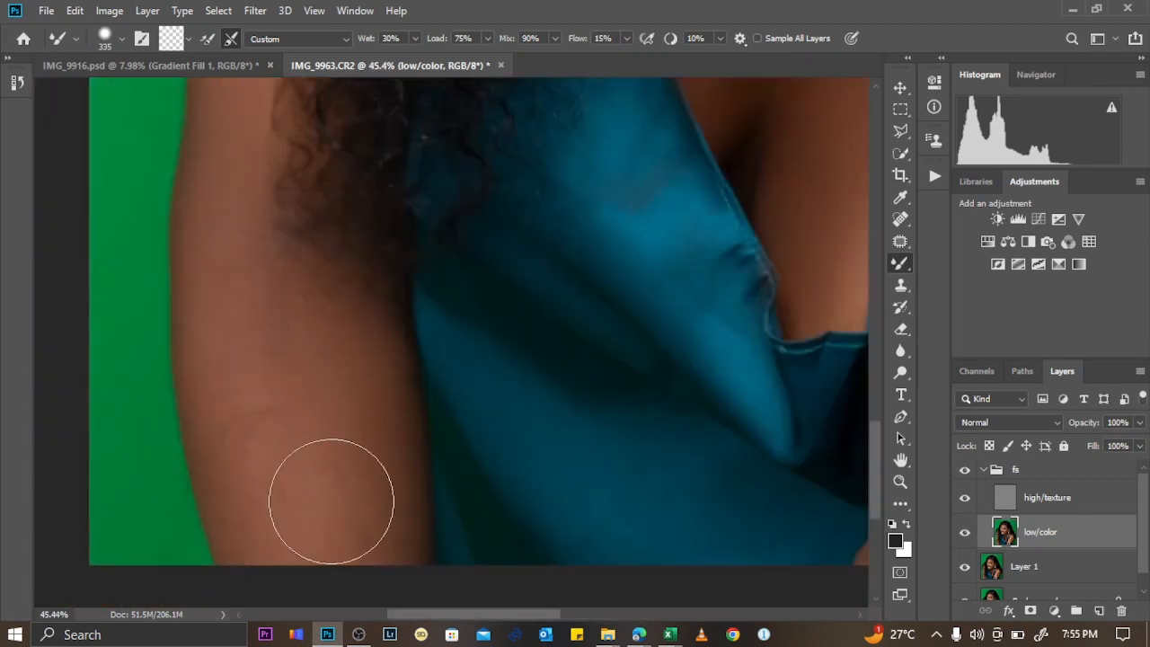
scroll(256, 141, "down", 9, "alt")
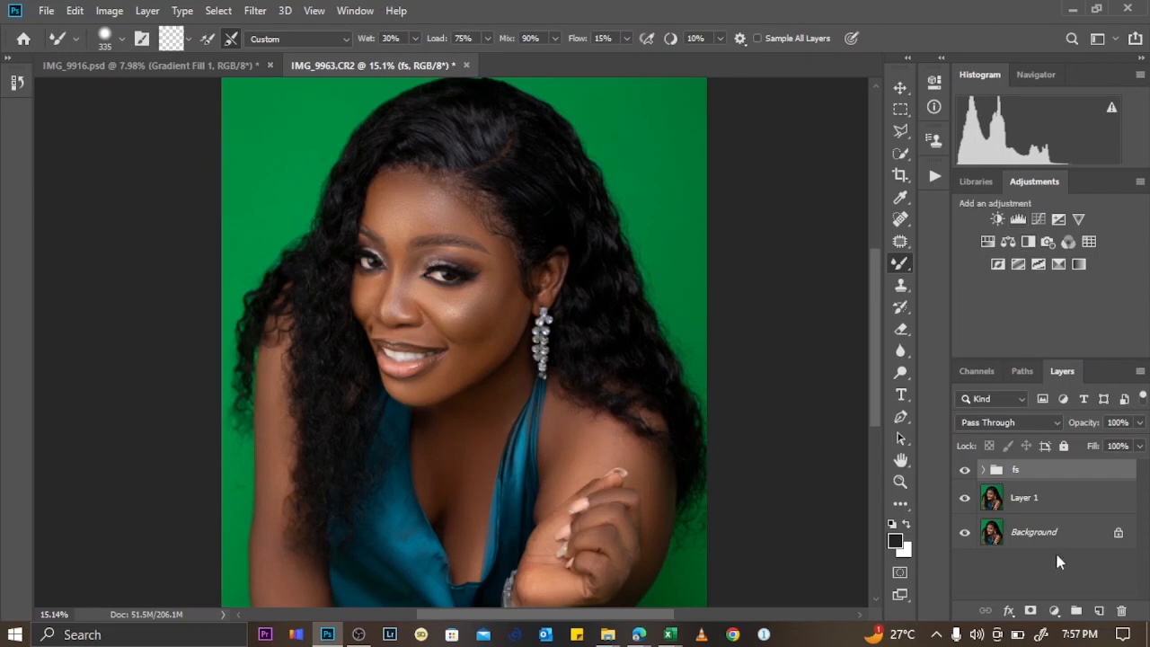
Add a Curves adjustment layer above the fs group.
left_click(1055, 610)
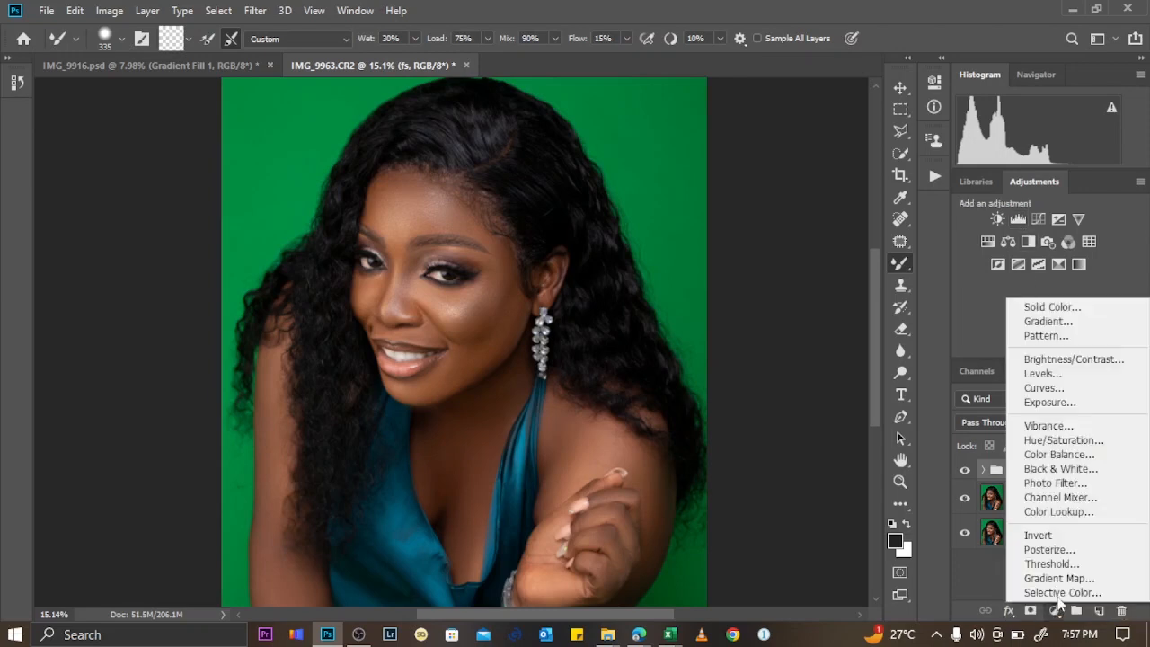
left_click(1060, 388)
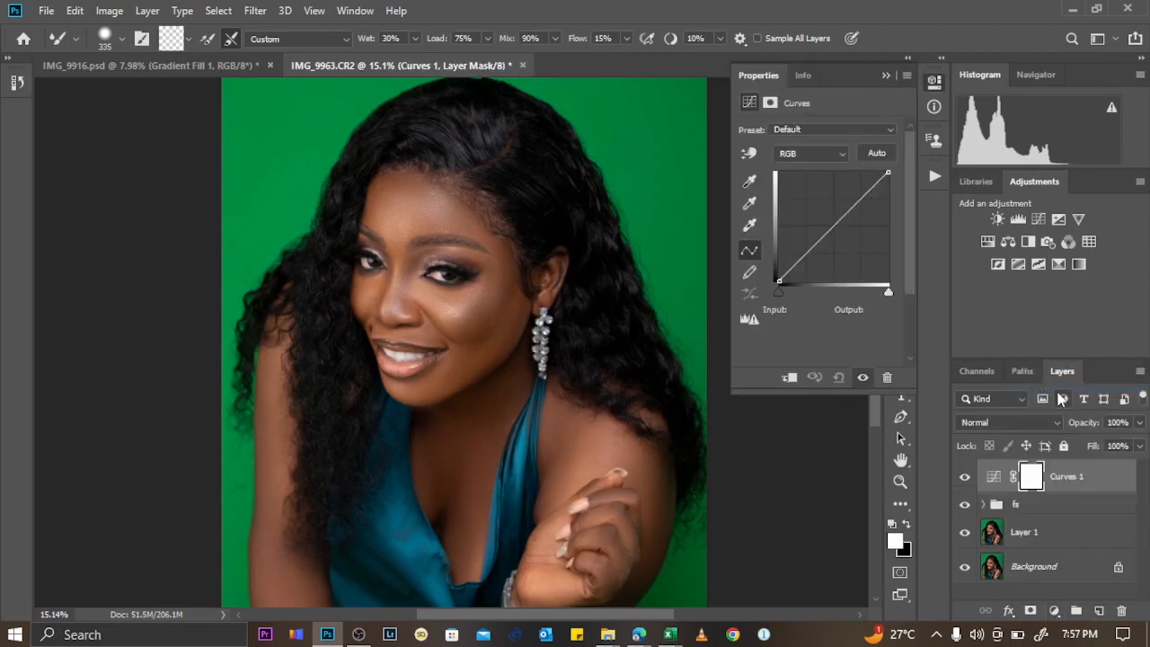
Duplicate the Curves 1 layer, naming the copy dodge and the original burn.
key("ctrl+j")
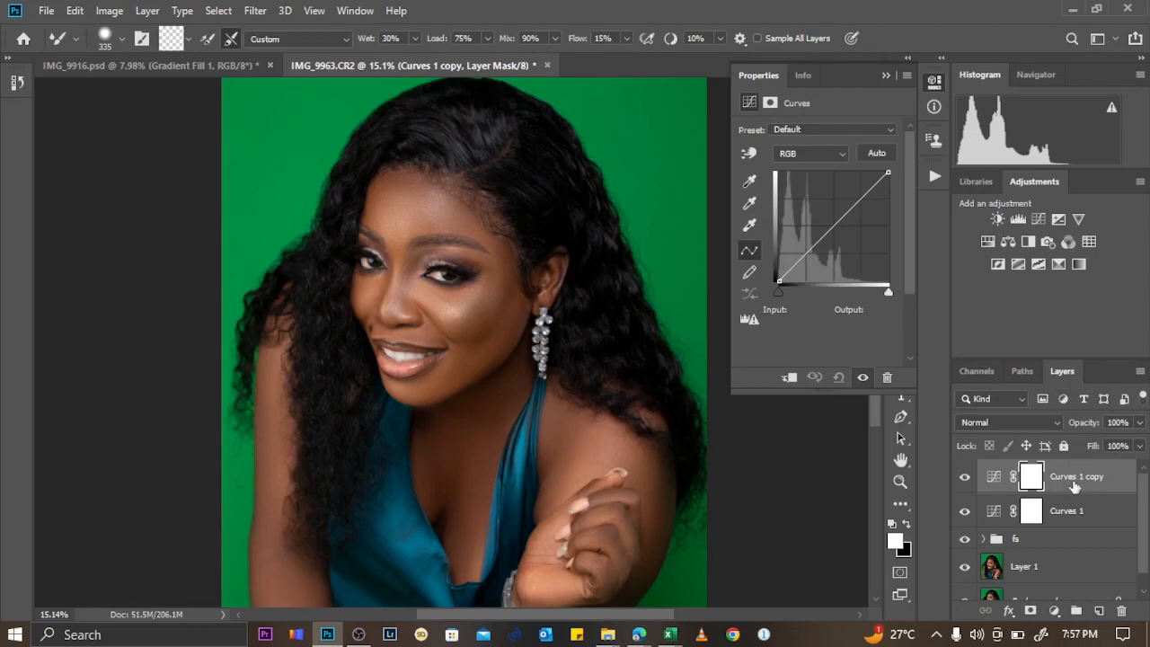
double_click(1074, 477)
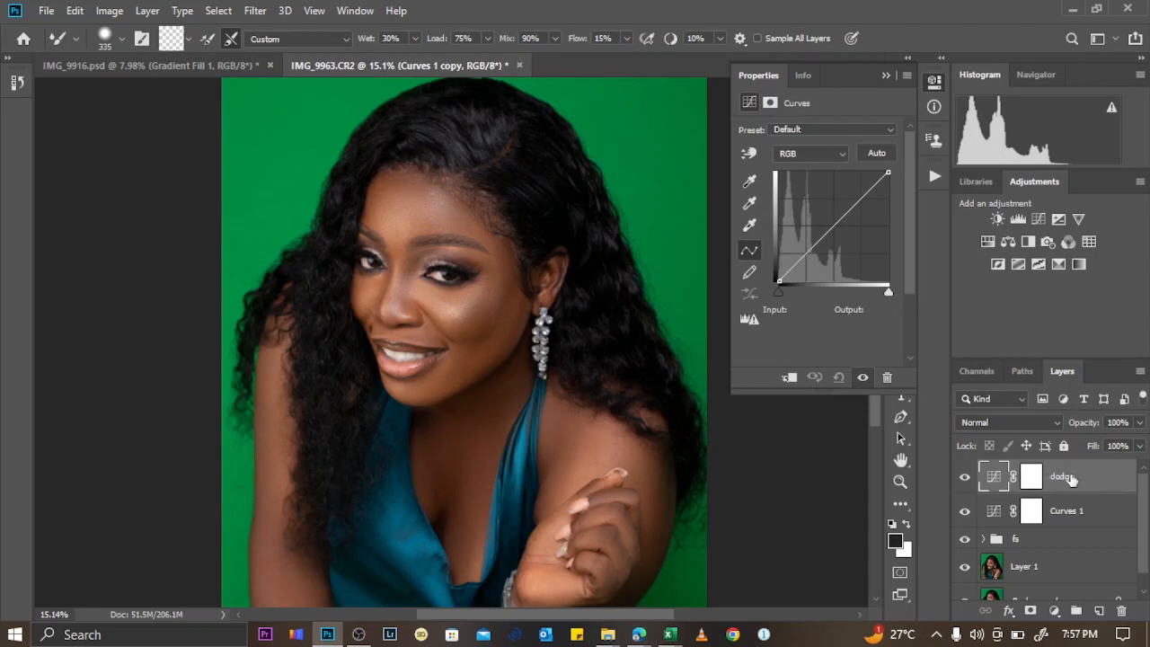
type("dodge")
key("Return")
double_click(1063, 515)
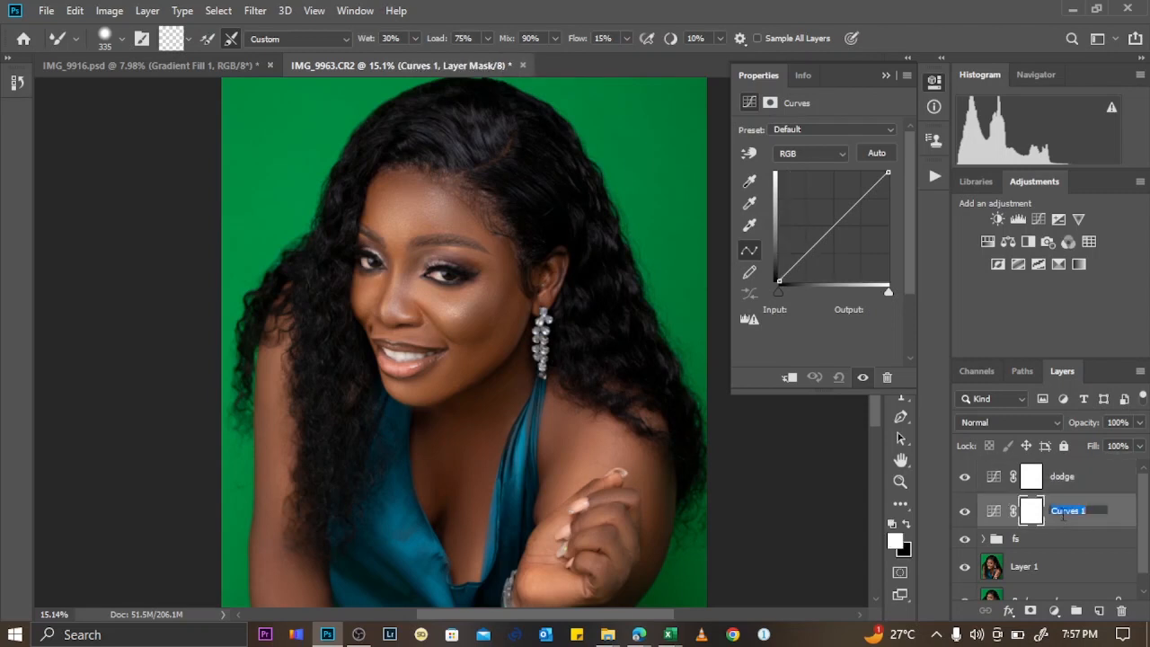
type("burn")
left_click(1042, 485)
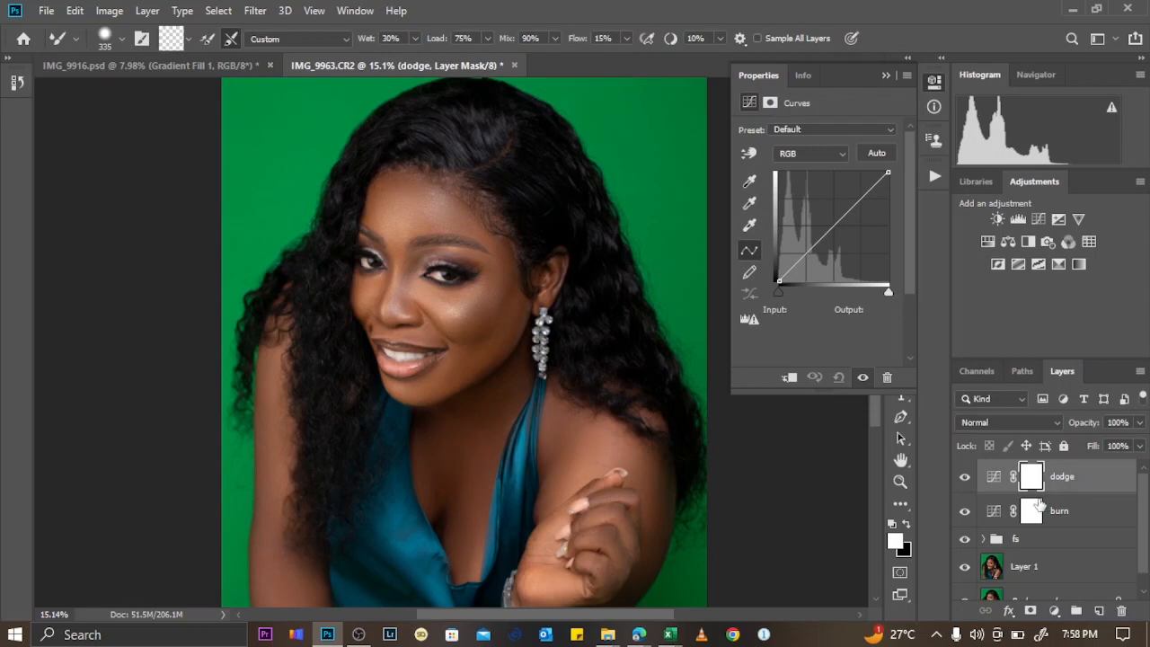
Brighten the midtones on the dodge layer by raising its RGB curve at input 110.
left_click(994, 476)
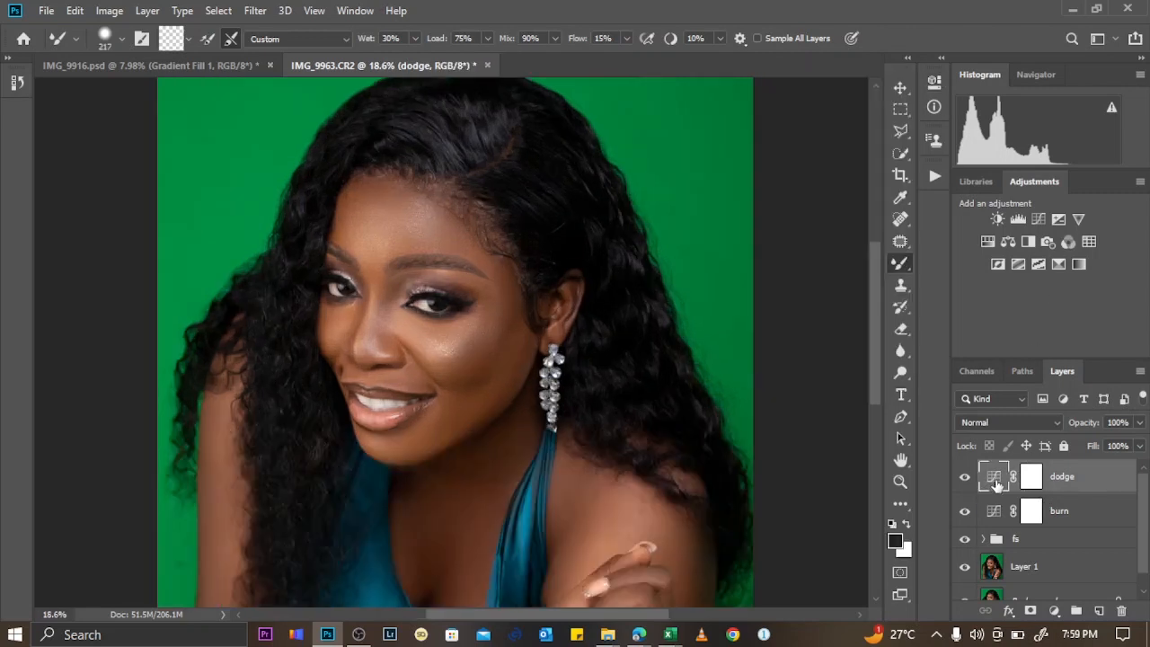
double_click(994, 479)
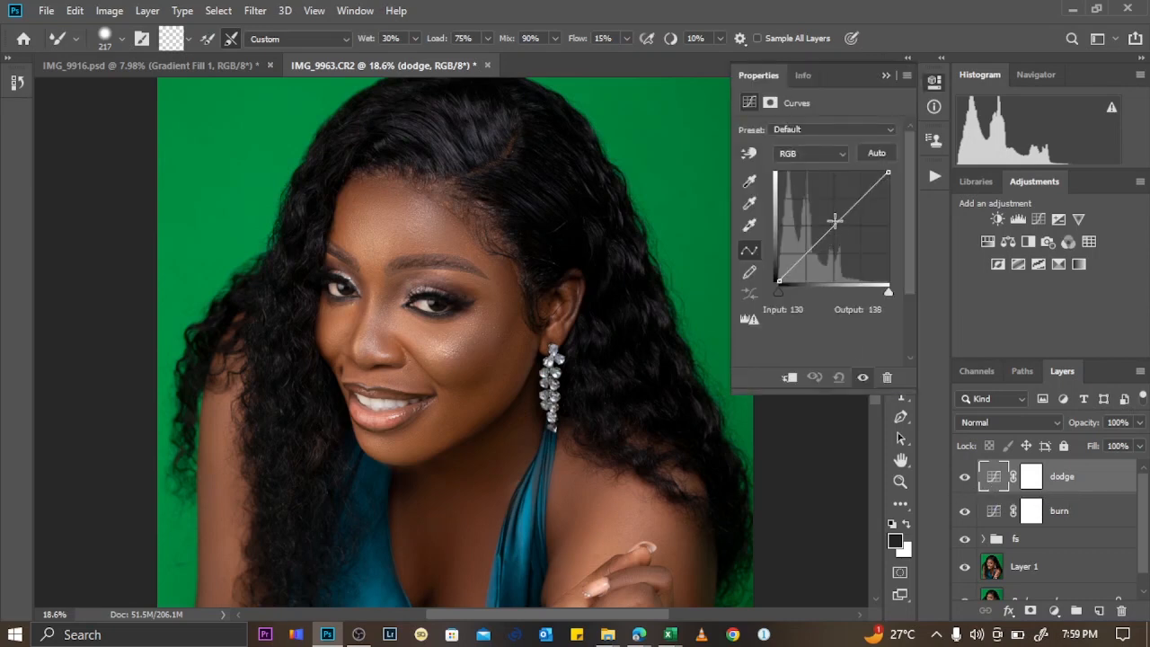
left_click(834, 221)
left_click_drag(833, 224, 826, 221)
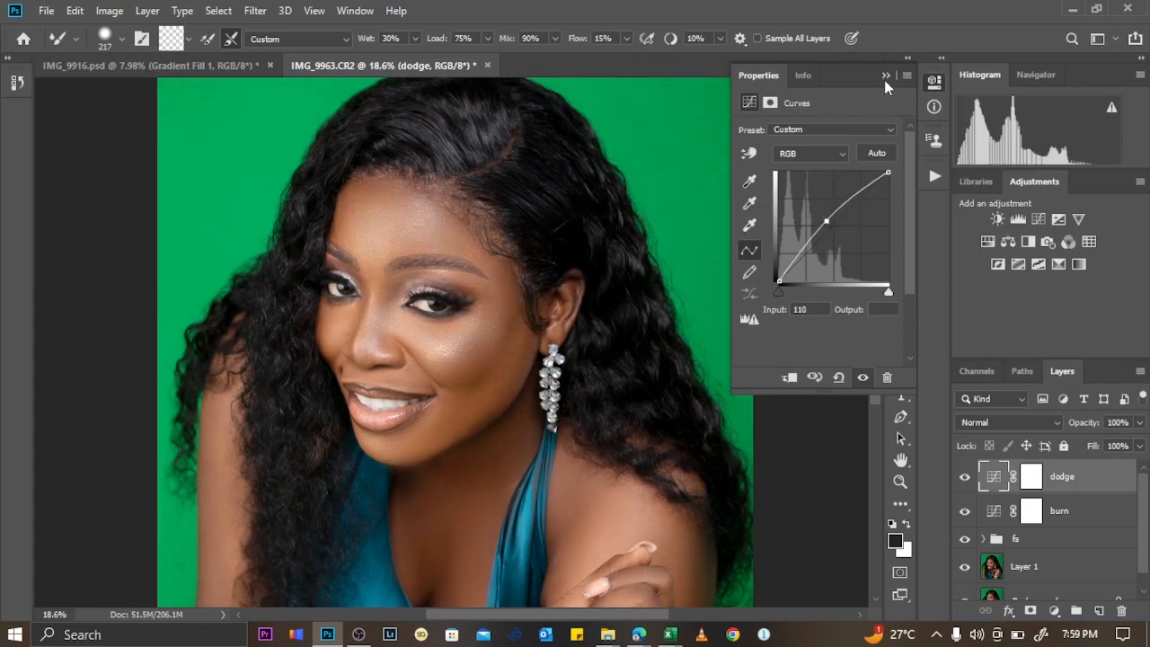
left_click(886, 76)
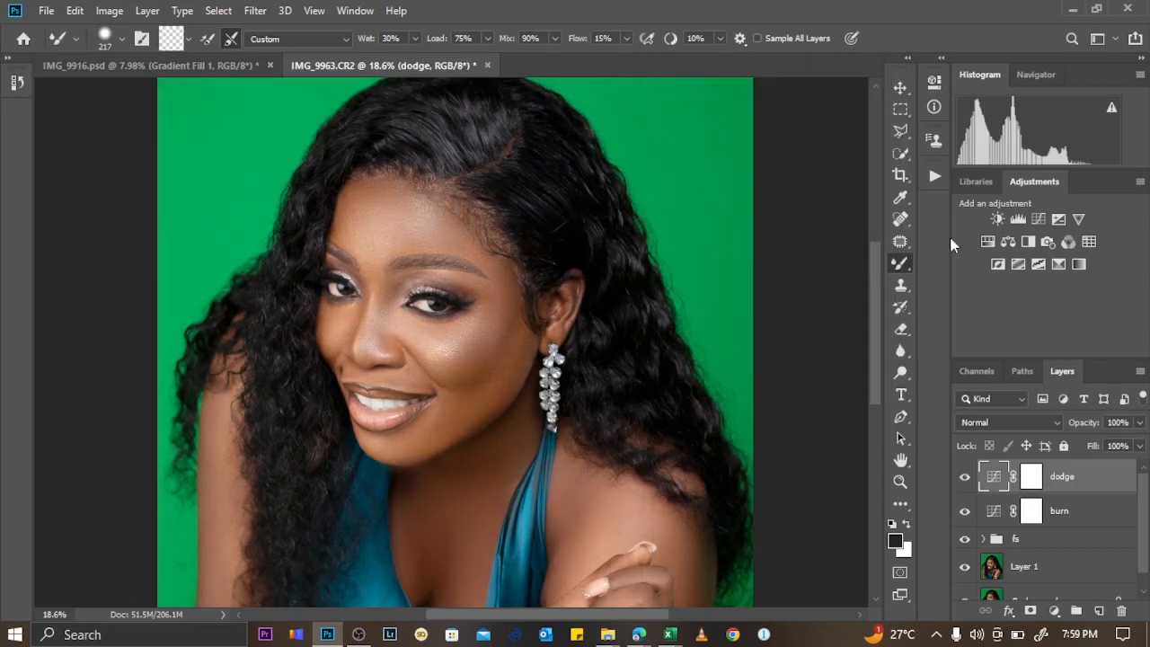
Invert the dodge layer's mask to black to hide the brightening.
left_click(1032, 482)
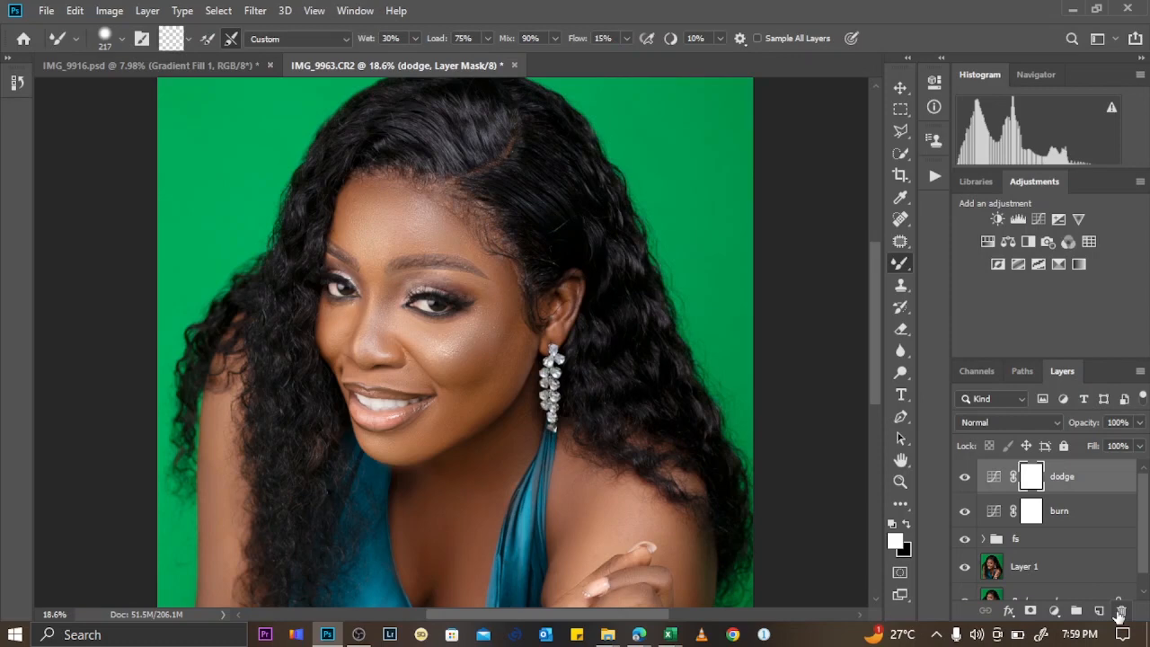
key("ctrl+i")
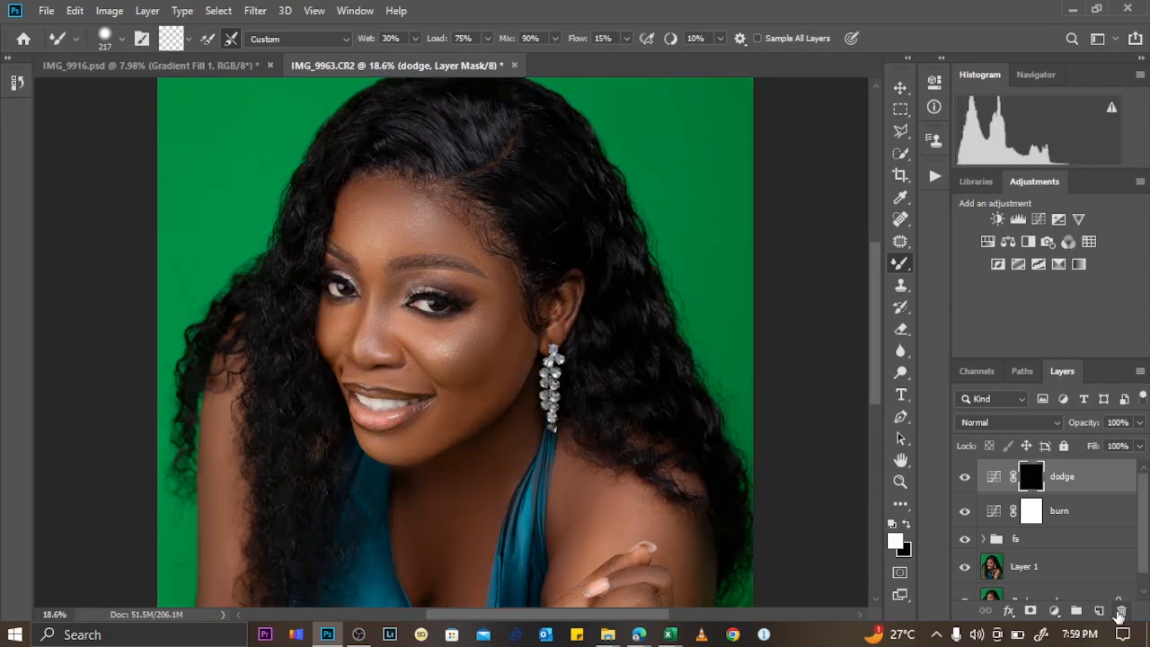
scroll(341, 211, "up", 1)
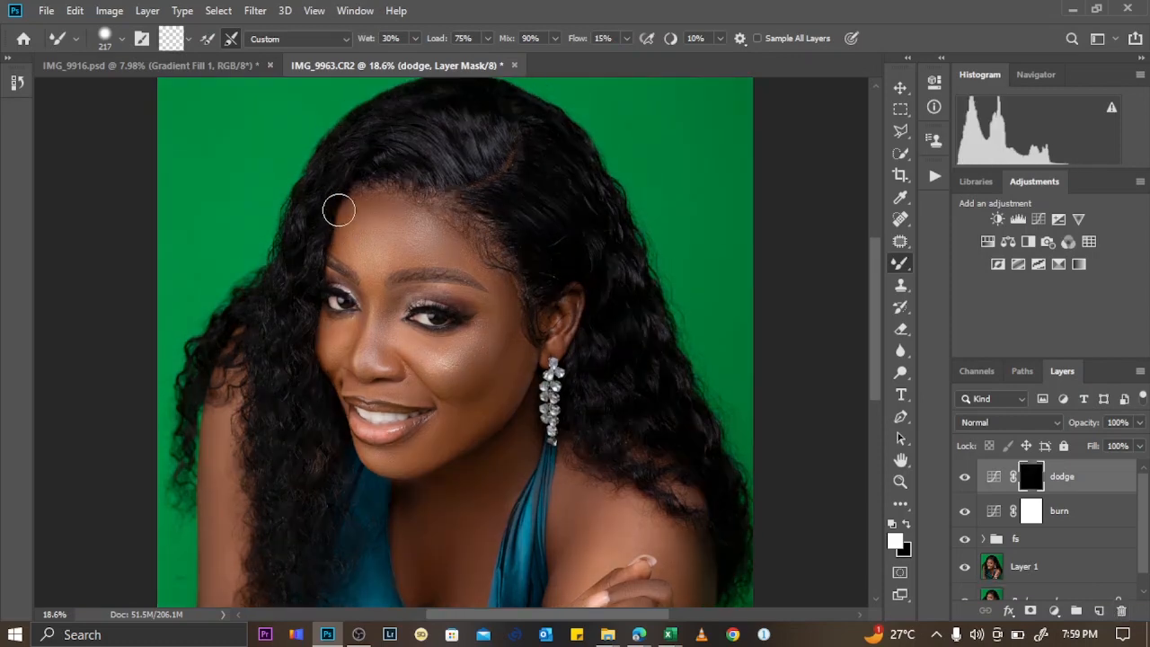
scroll(509, 179, "down", 4)
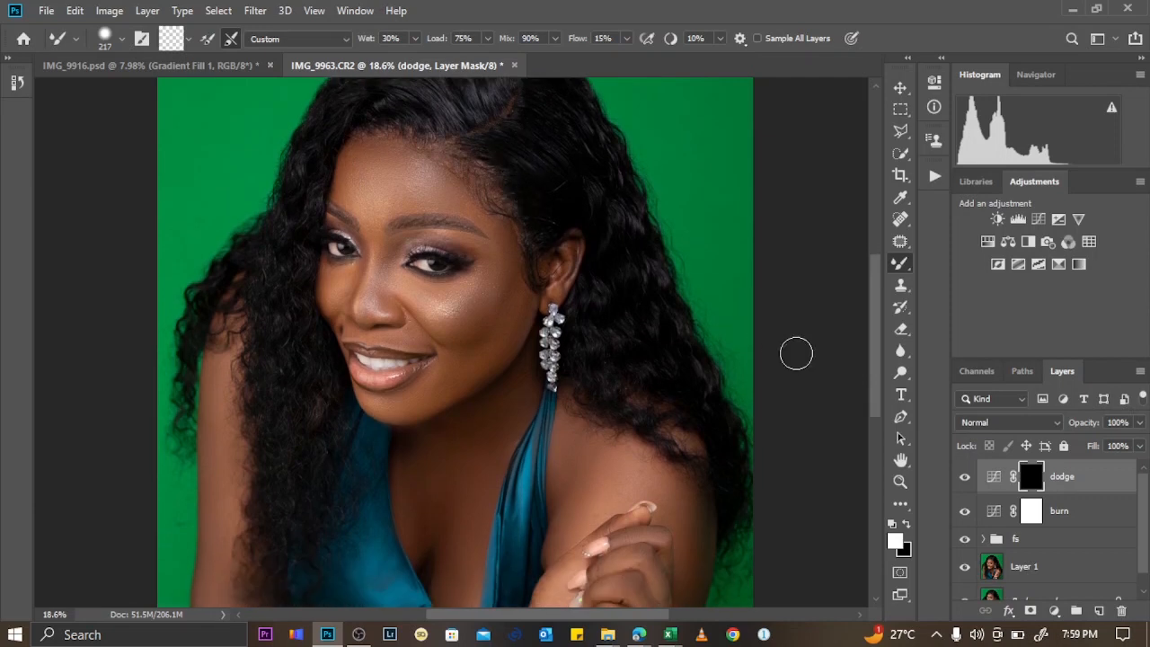
Darken the burn layer's midtones by lowering its RGB curve at input 138, and invert its mask to black.
left_click(1031, 514)
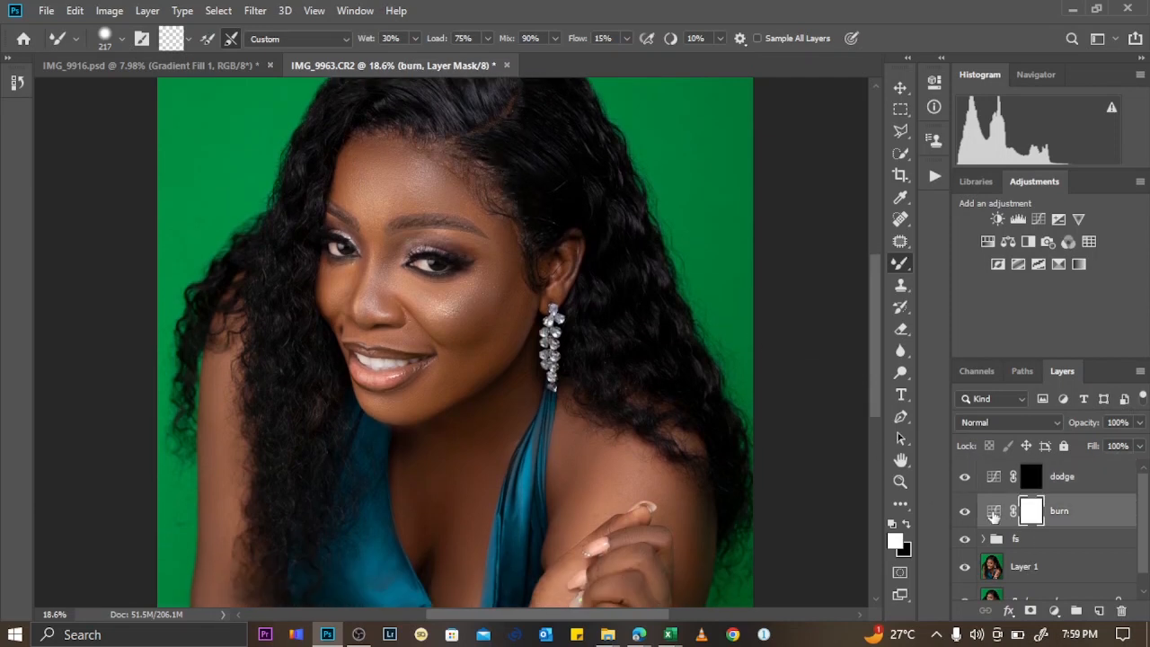
double_click(994, 512)
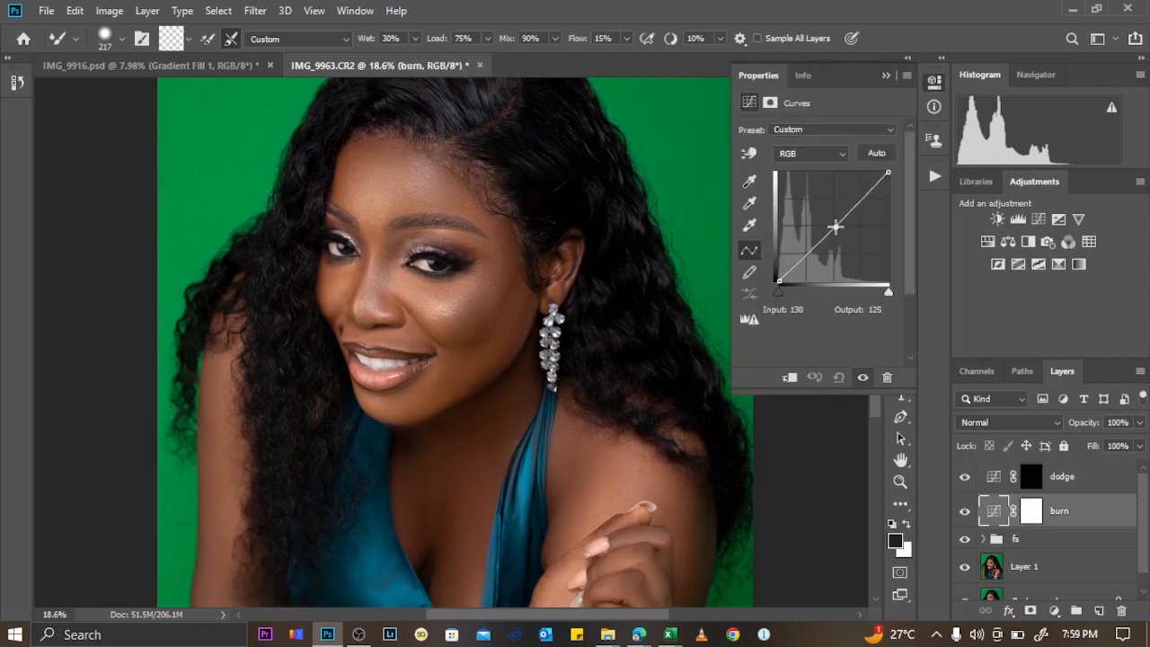
left_click_drag(836, 226, 839, 227)
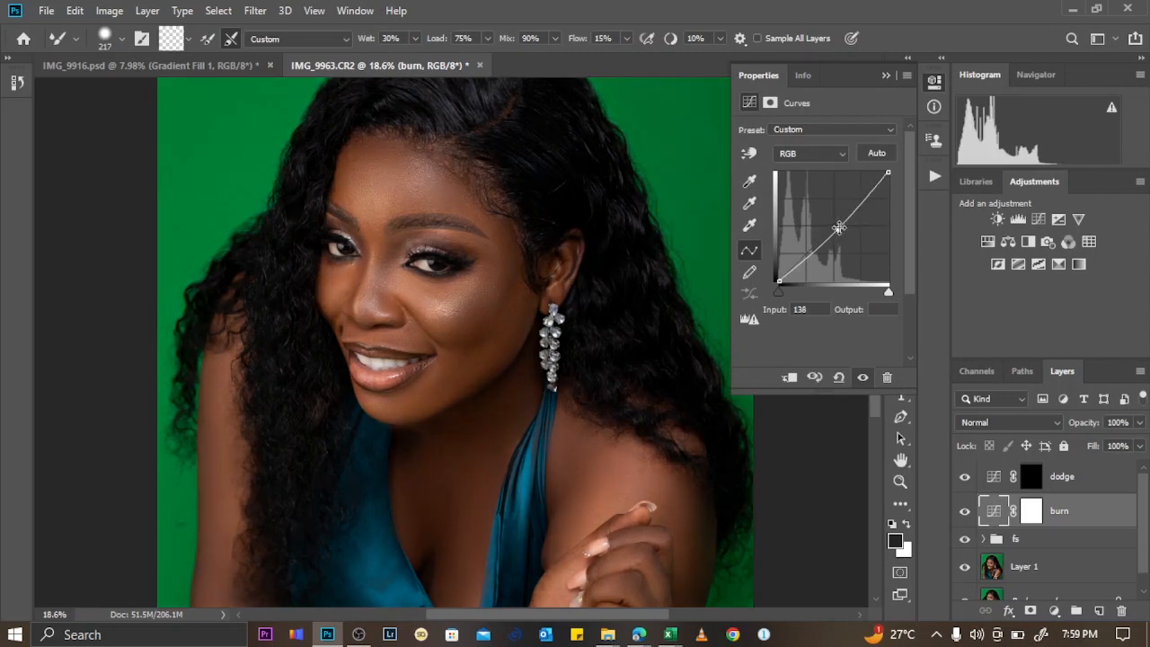
left_click(887, 76)
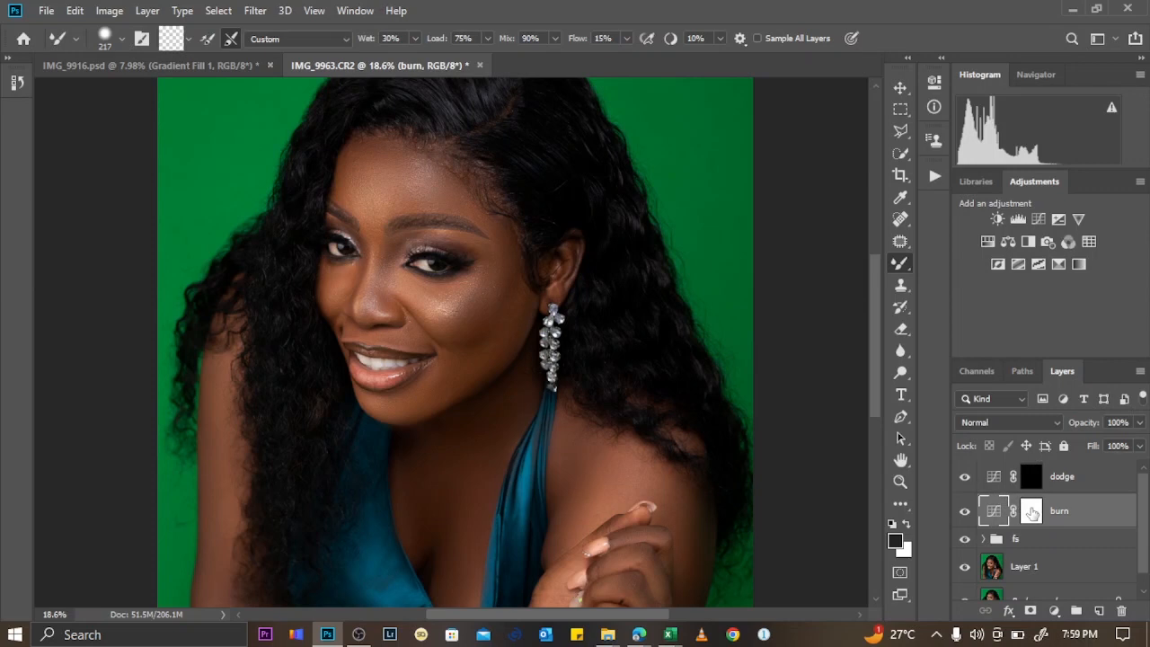
left_click(1032, 512)
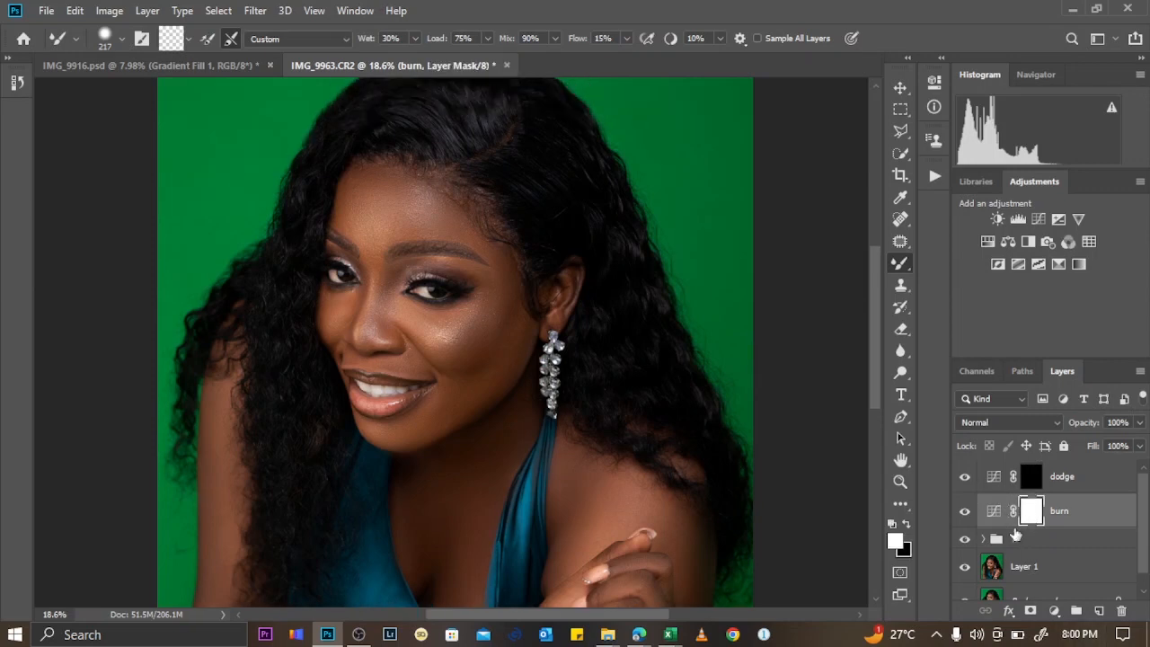
key("ctrl+i")
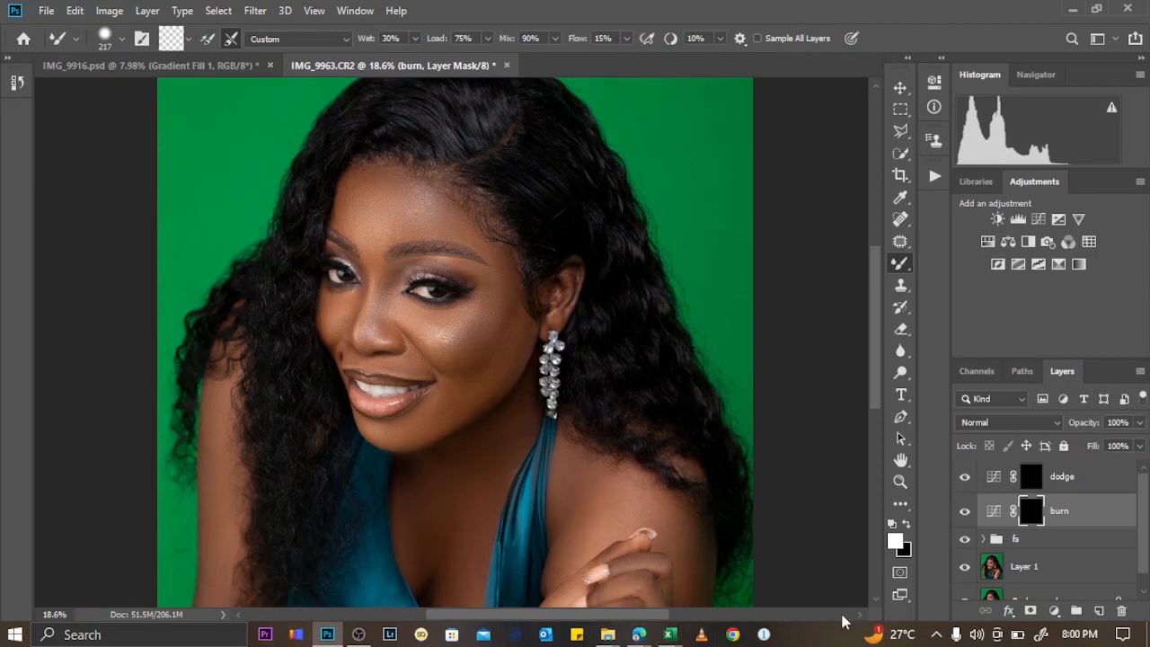
Group the dodge and burn layers into a group named dnb.
left_click(1065, 477, "shift")
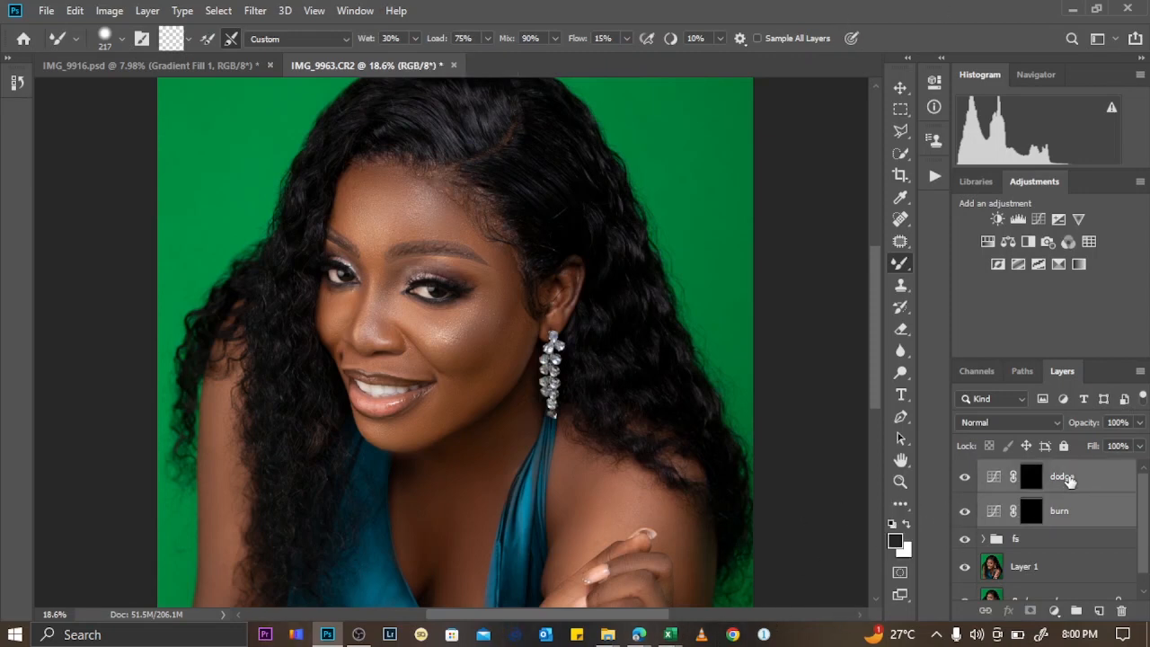
key("ctrl+g")
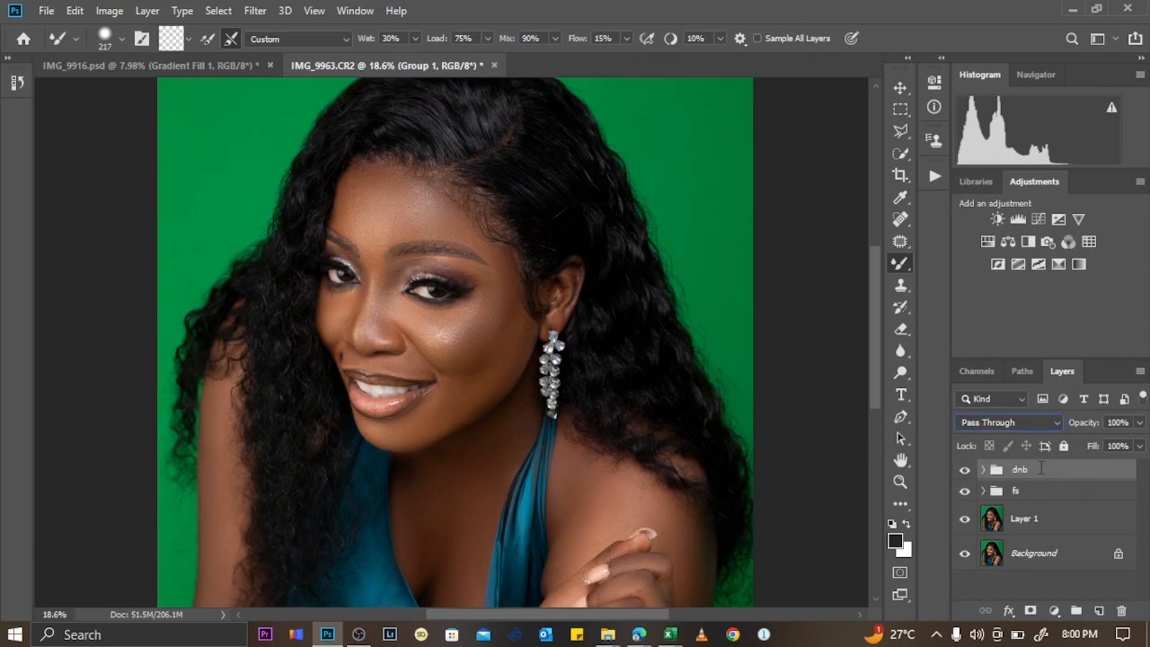
left_click(983, 470)
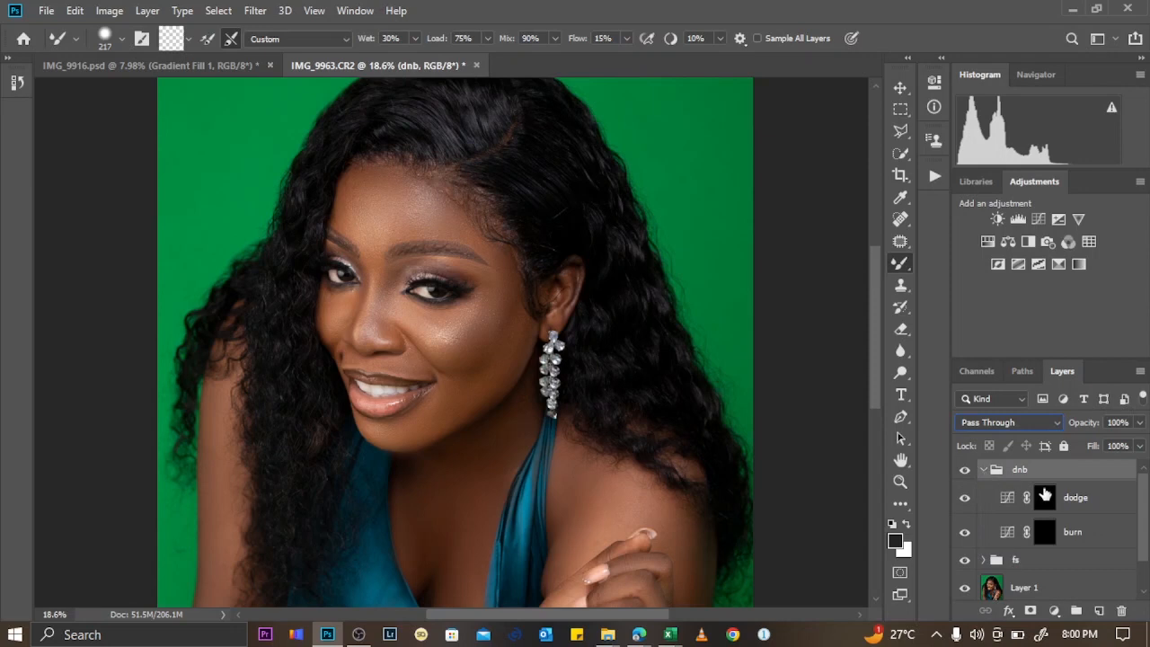
left_click(983, 470)
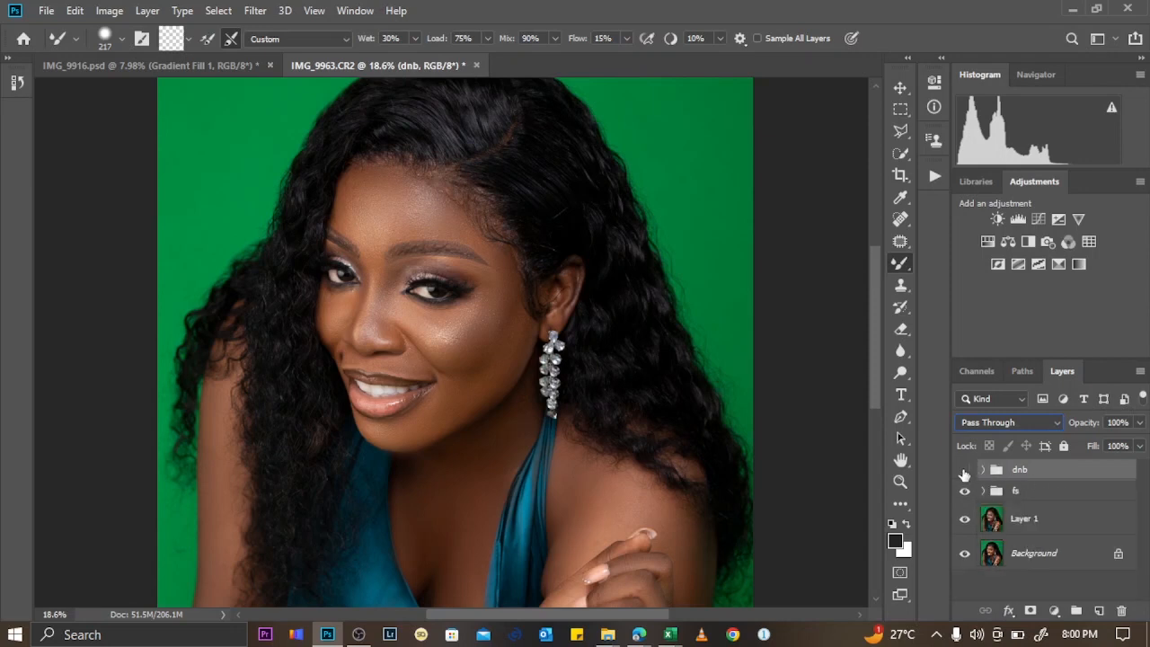
left_click(964, 471)
left_click(964, 470)
Add a Black & White adjustment layer above dodge with Reds -24 and Yellows 10, and hide the fs group.
left_click(982, 471)
left_click(1085, 503)
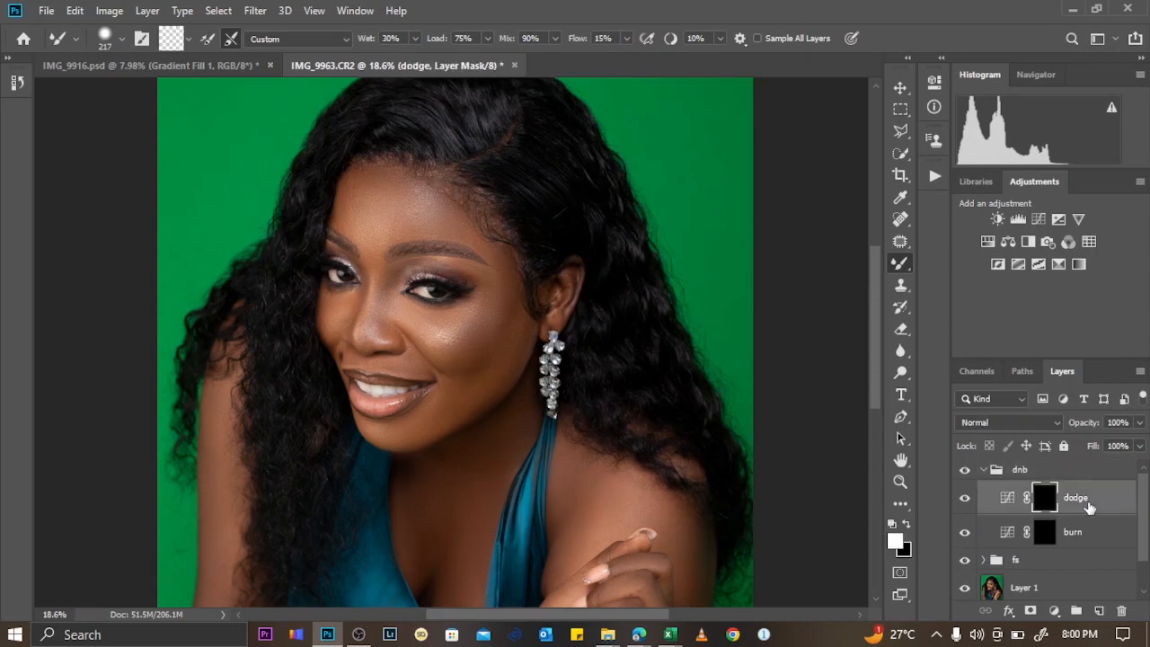
left_click(1088, 508)
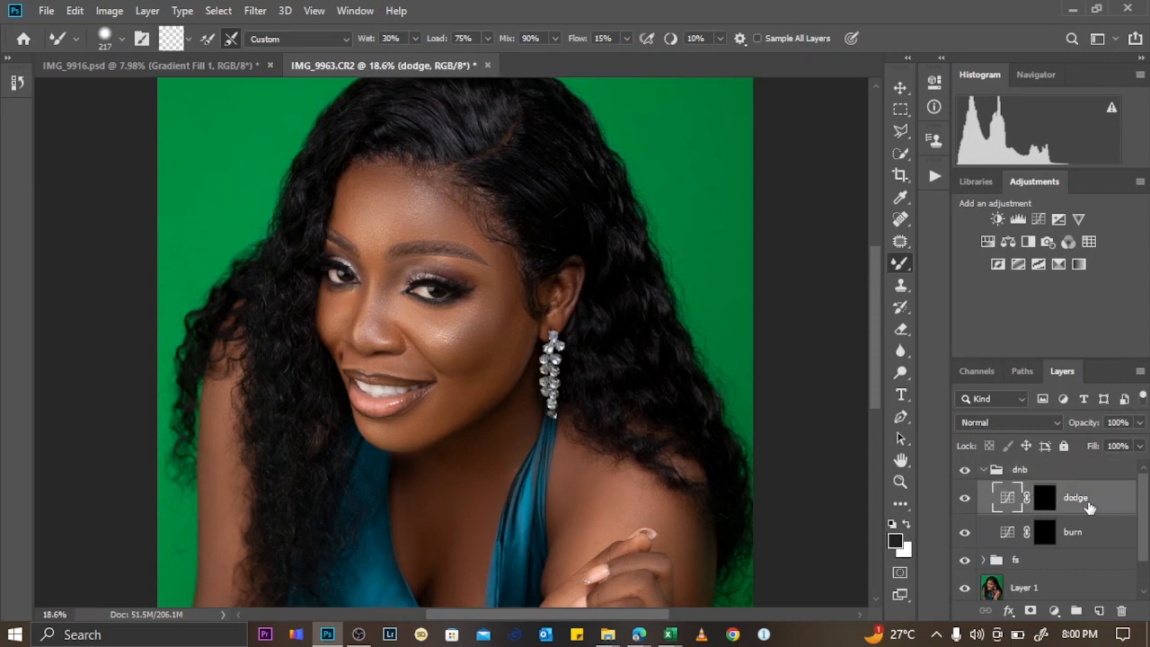
left_click(1026, 243)
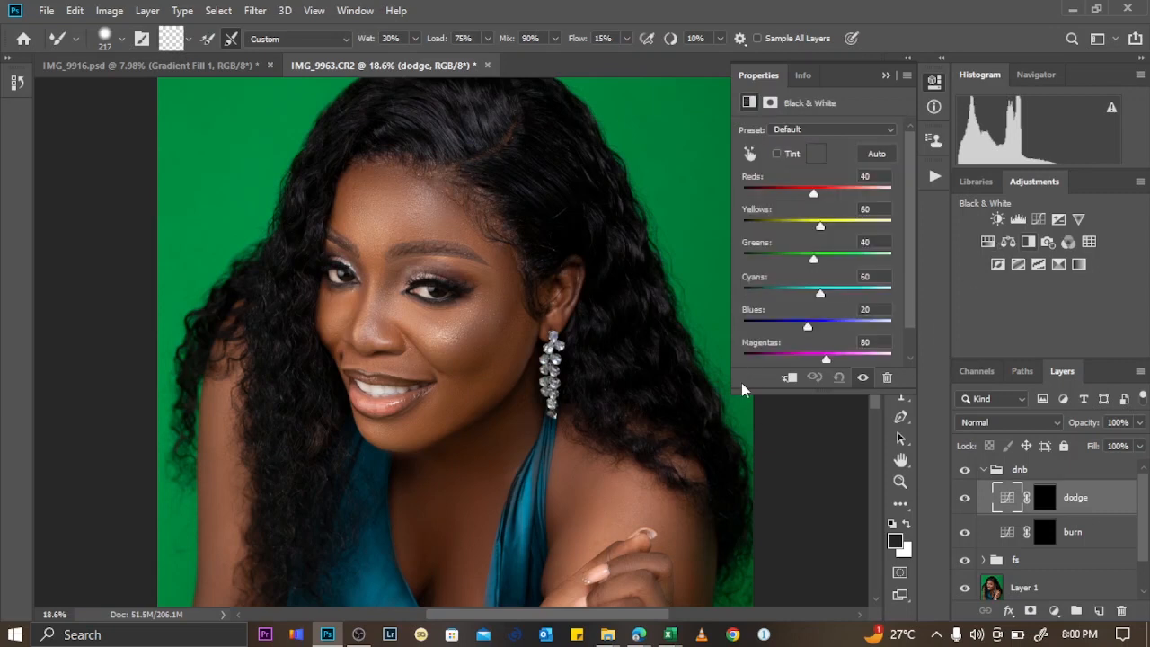
left_click_drag(813, 196, 795, 194)
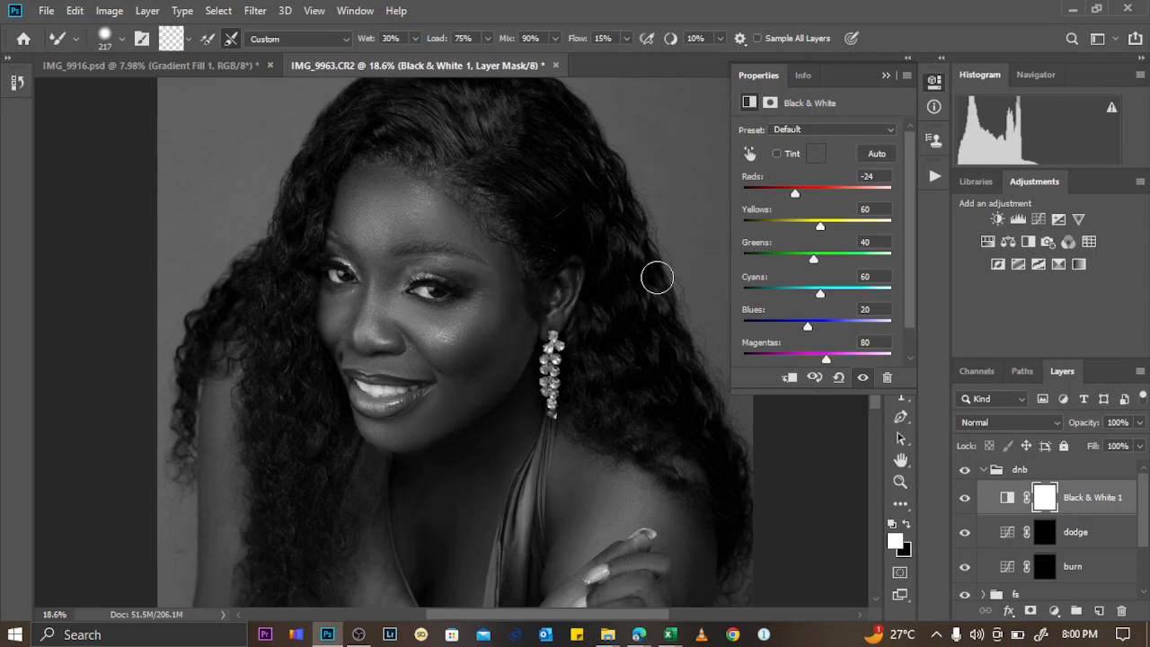
mouse_move(815, 230)
left_mouse_down()
mouse_move(794, 230)
mouse_move(806, 230)
left_mouse_up()
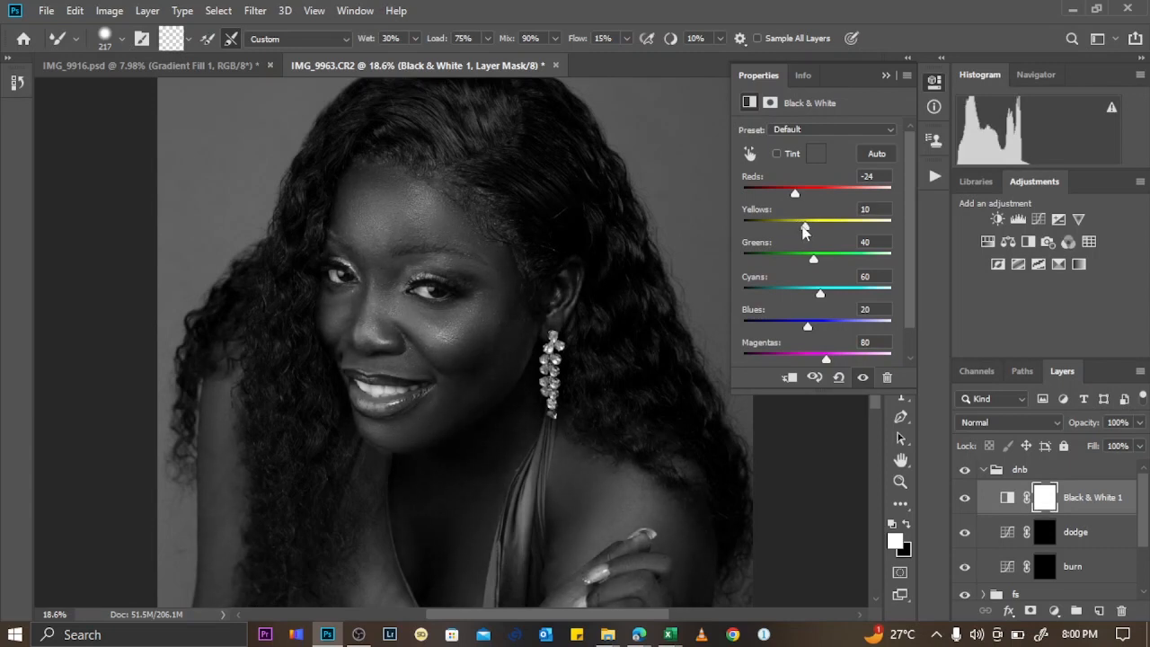
left_click(884, 77)
left_click(982, 470)
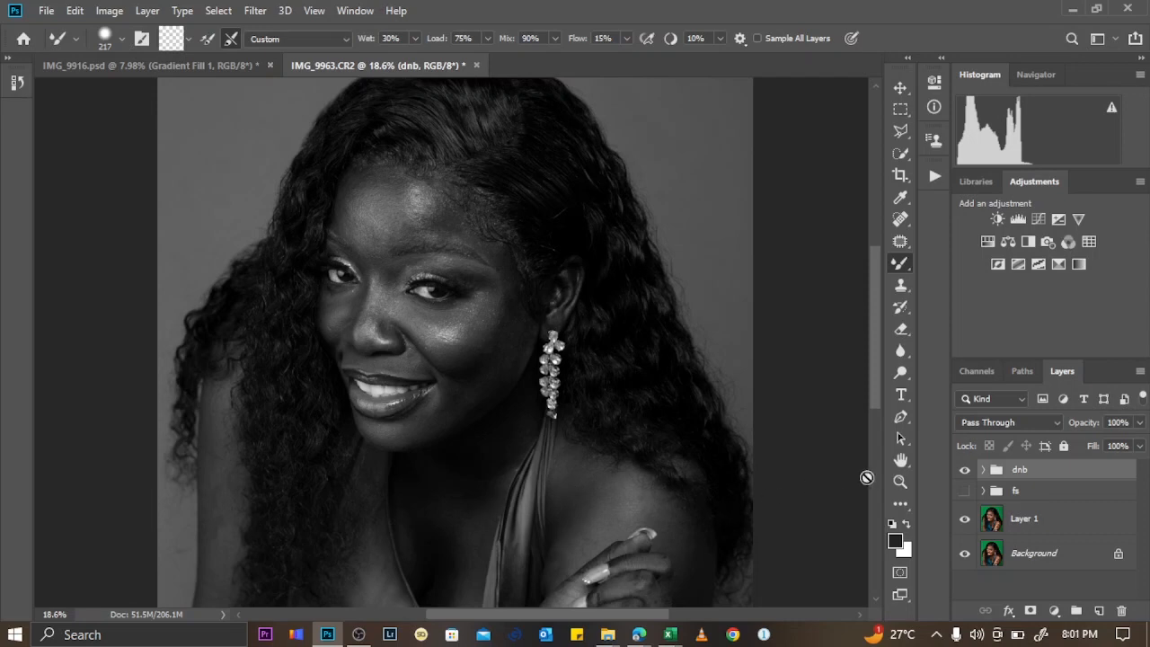
Select the dodge layer's mask and switch to the regular Brush tool with Flow at 1%.
left_click(984, 470)
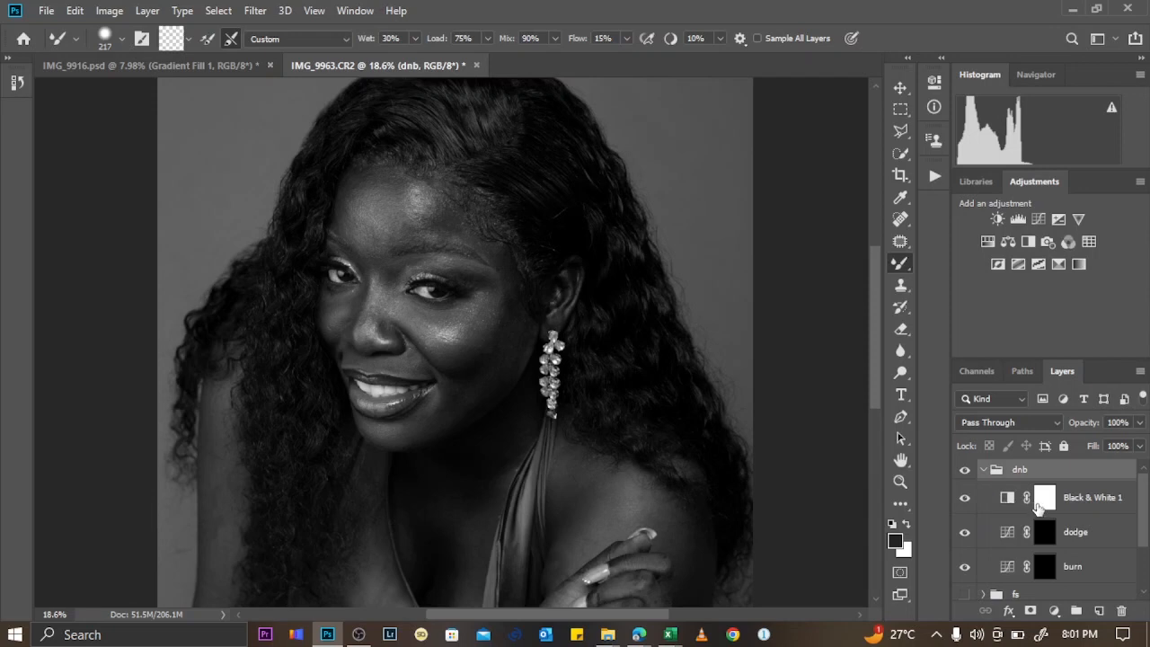
left_click(1045, 534)
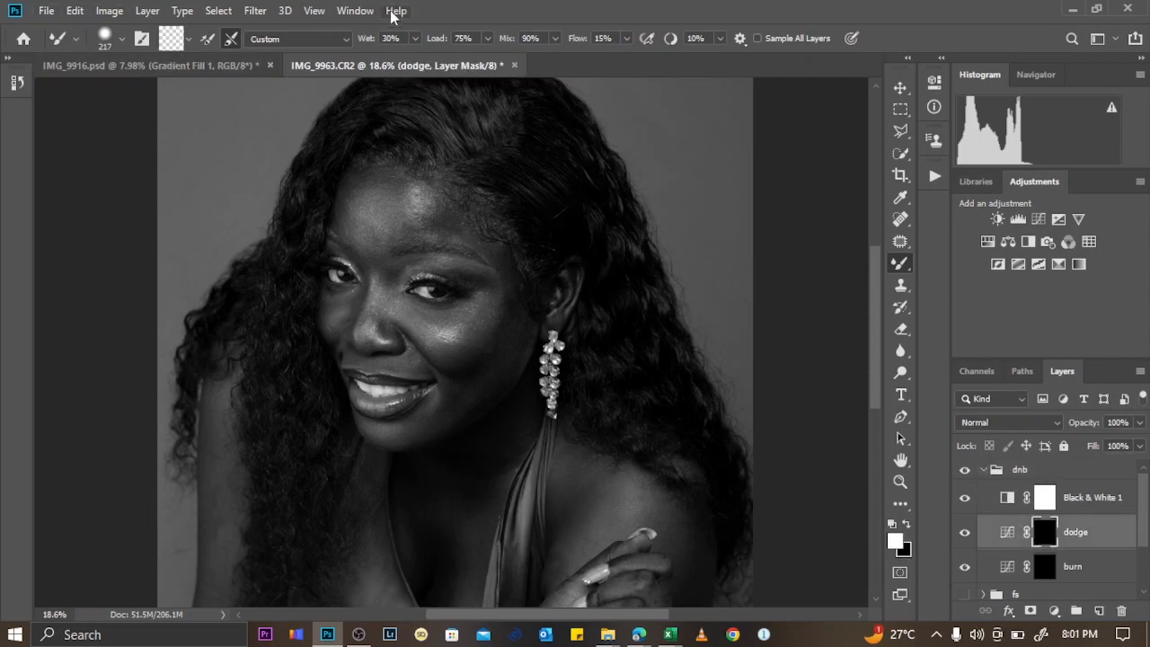
right_click(912, 261)
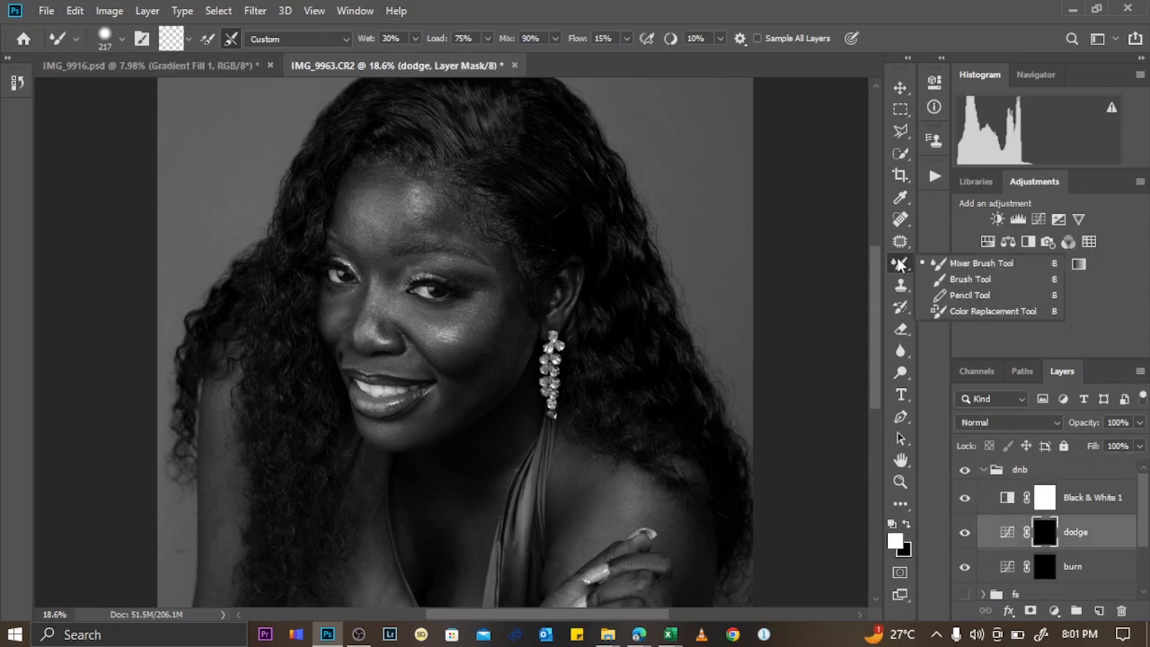
left_click(949, 277)
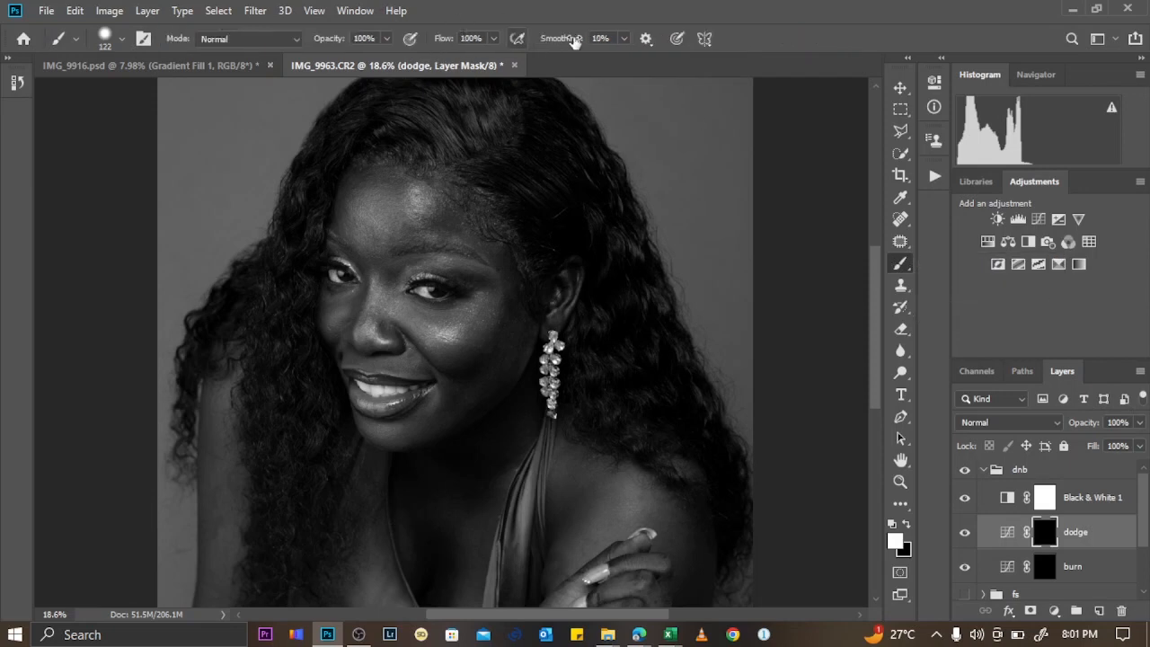
left_click(493, 39)
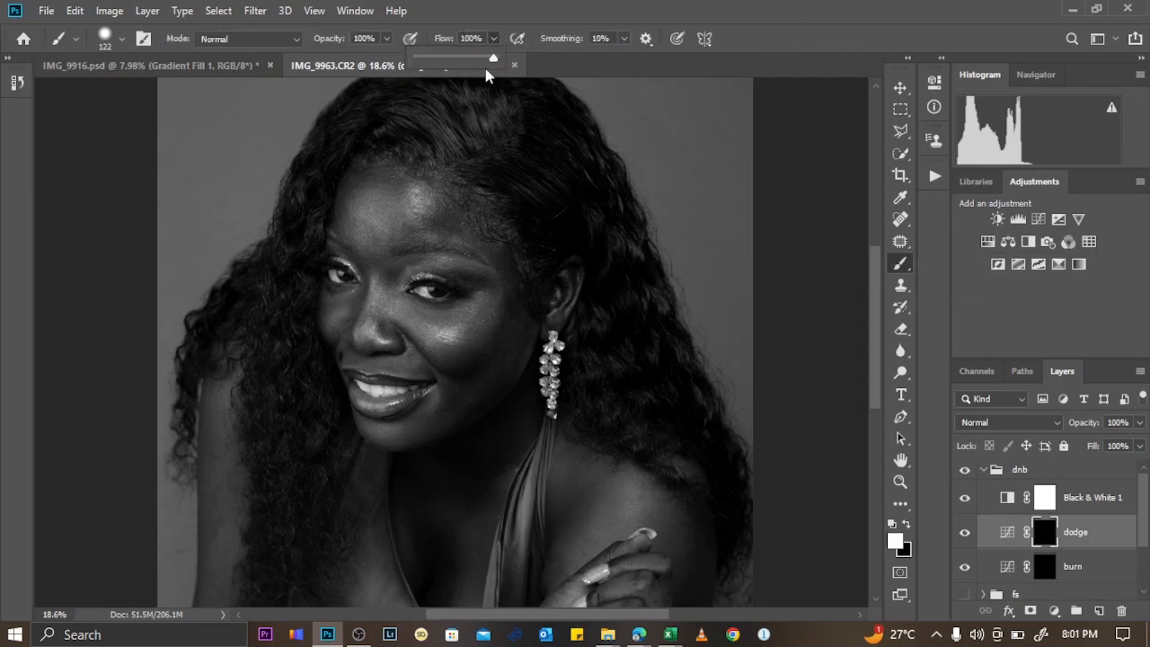
left_click(418, 56)
Paint white over the forehead highlights on the dodge layer's mask with the 1% flow brush.
scroll(373, 183, "up", 7)
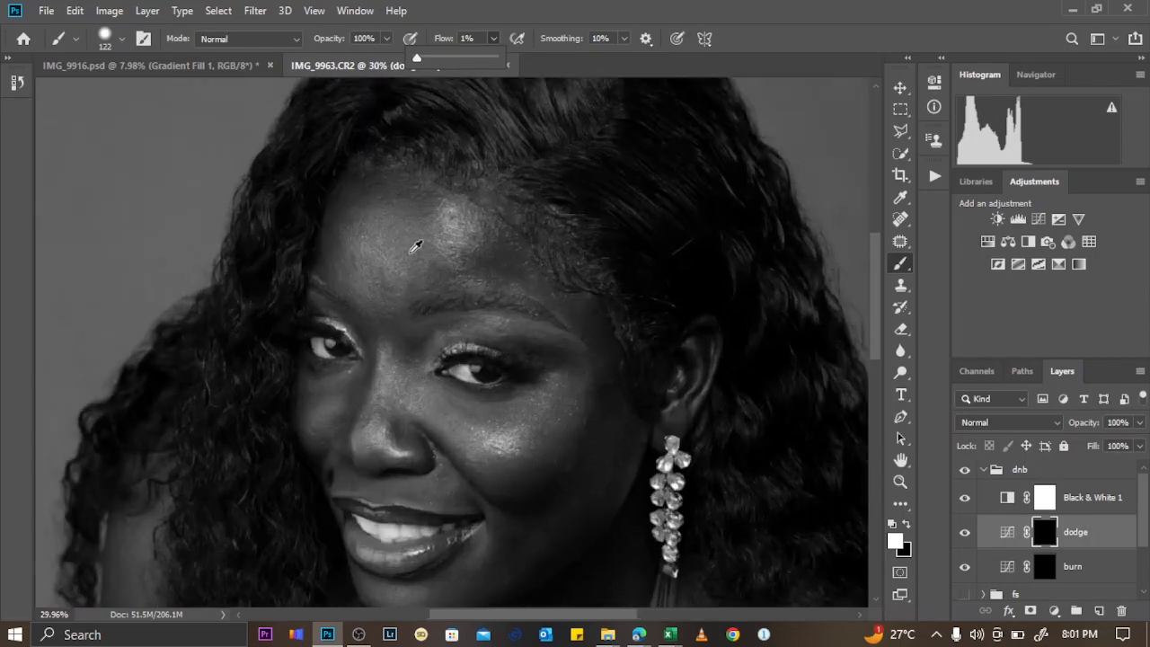
left_click_drag(425, 268, 469, 254)
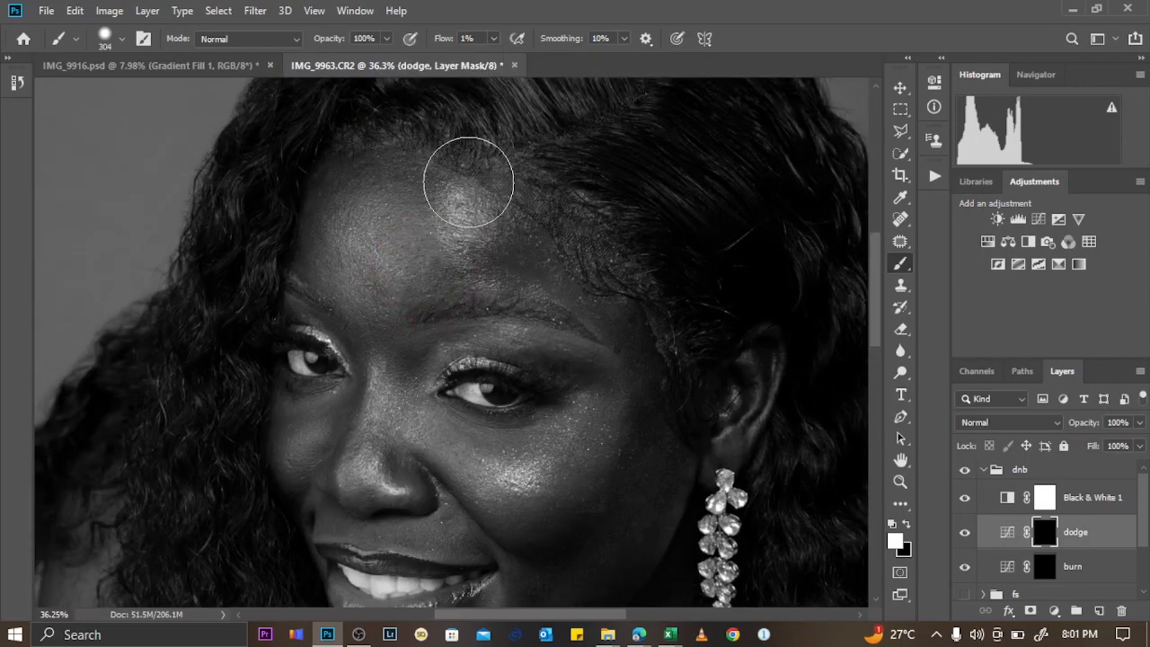
mouse_move(467, 183)
left_mouse_down()
mouse_move(445, 232)
mouse_move(457, 257)
mouse_move(459, 192)
mouse_move(458, 255)
mouse_move(469, 221)
mouse_move(442, 242)
mouse_move(423, 232)
mouse_move(456, 210)
mouse_move(438, 208)
mouse_move(430, 268)
mouse_move(467, 252)
mouse_move(481, 199)
mouse_move(369, 267)
mouse_move(346, 266)
mouse_move(405, 280)
mouse_move(358, 237)
mouse_move(402, 232)
mouse_move(450, 258)
mouse_move(470, 233)
mouse_move(473, 296)
mouse_move(472, 231)
mouse_move(458, 236)
mouse_move(464, 266)
mouse_move(467, 219)
mouse_move(392, 229)
mouse_move(368, 321)
mouse_move(388, 230)
mouse_move(454, 202)
mouse_move(475, 250)
left_mouse_up()
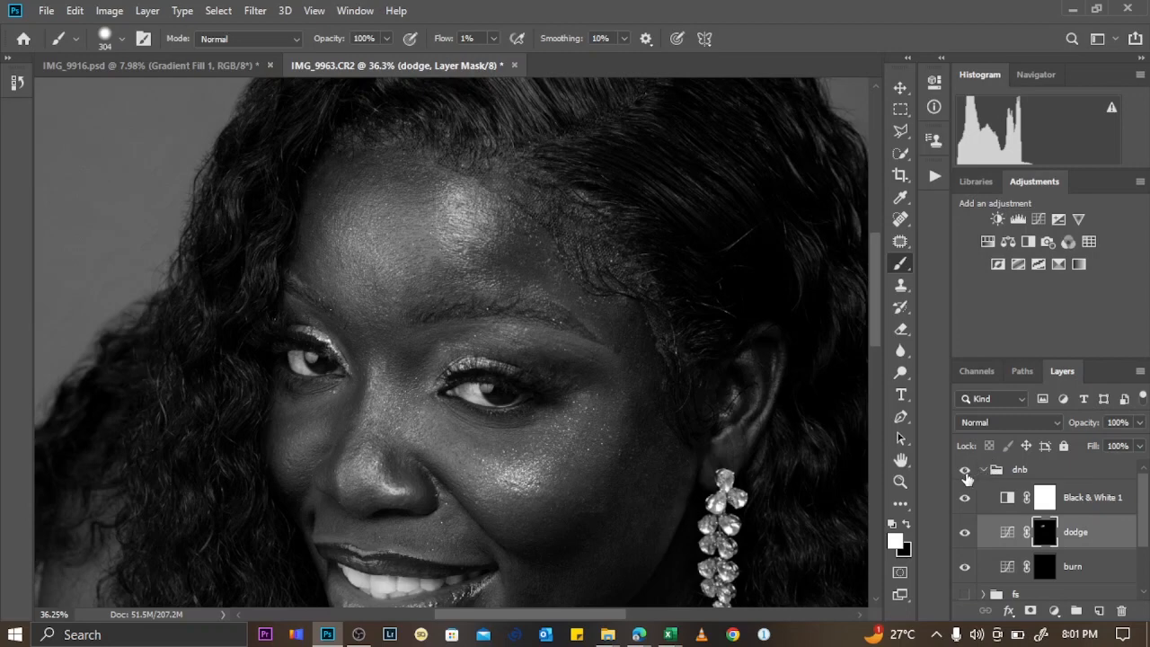
Compare the forehead with and without the dodge layer, leaving the layer visible.
left_click(964, 532)
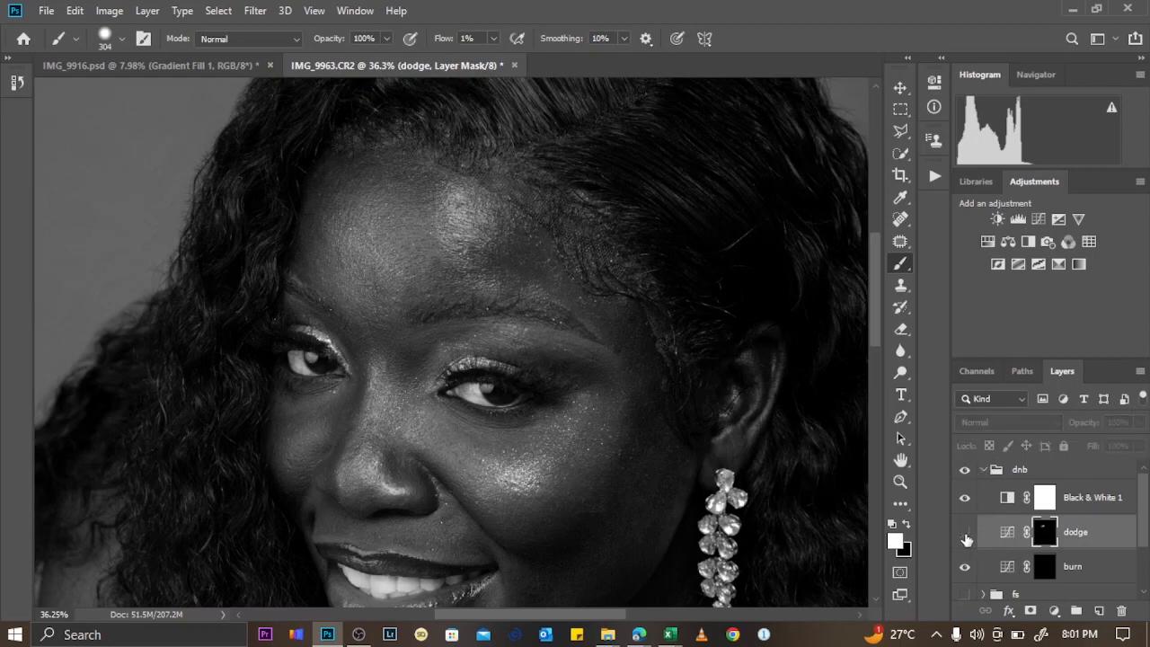
left_click(964, 533)
left_click(965, 533)
left_click(965, 533)
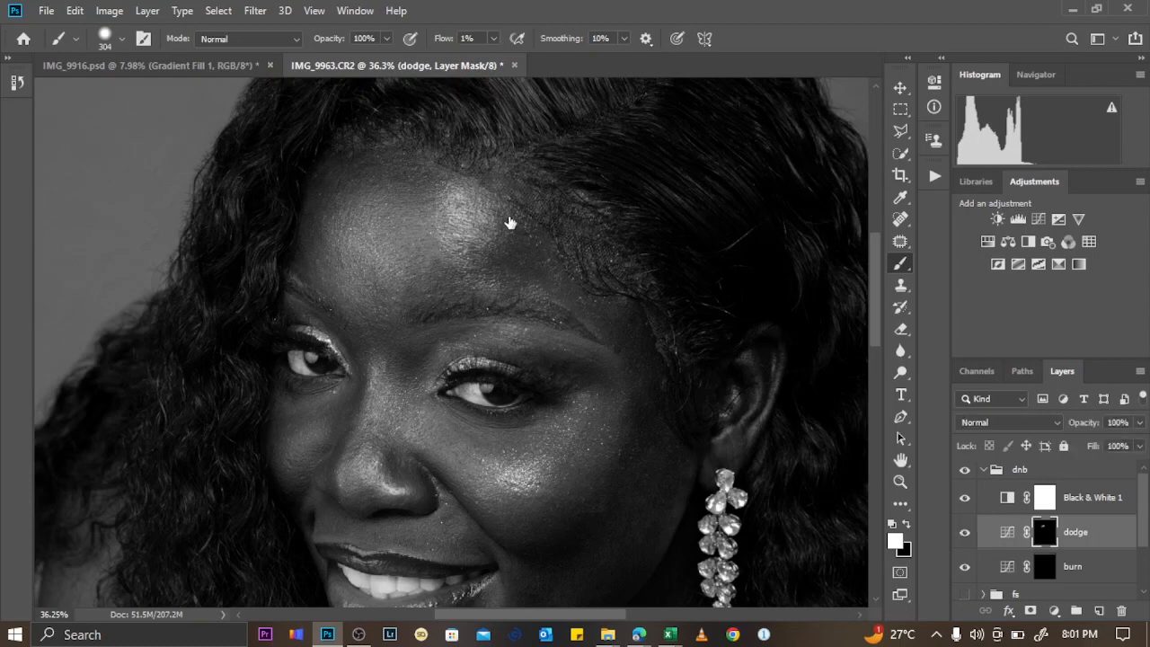
Paint white on the dodge mask over the highlights of the forehead, nose bridge, under-eye area and upper cheek.
left_click_drag(479, 202, 467, 212)
mouse_move(446, 252)
left_mouse_down()
mouse_move(409, 270)
mouse_move(407, 255)
mouse_move(448, 232)
mouse_move(395, 288)
left_mouse_up()
left_click_drag(399, 356, 380, 354)
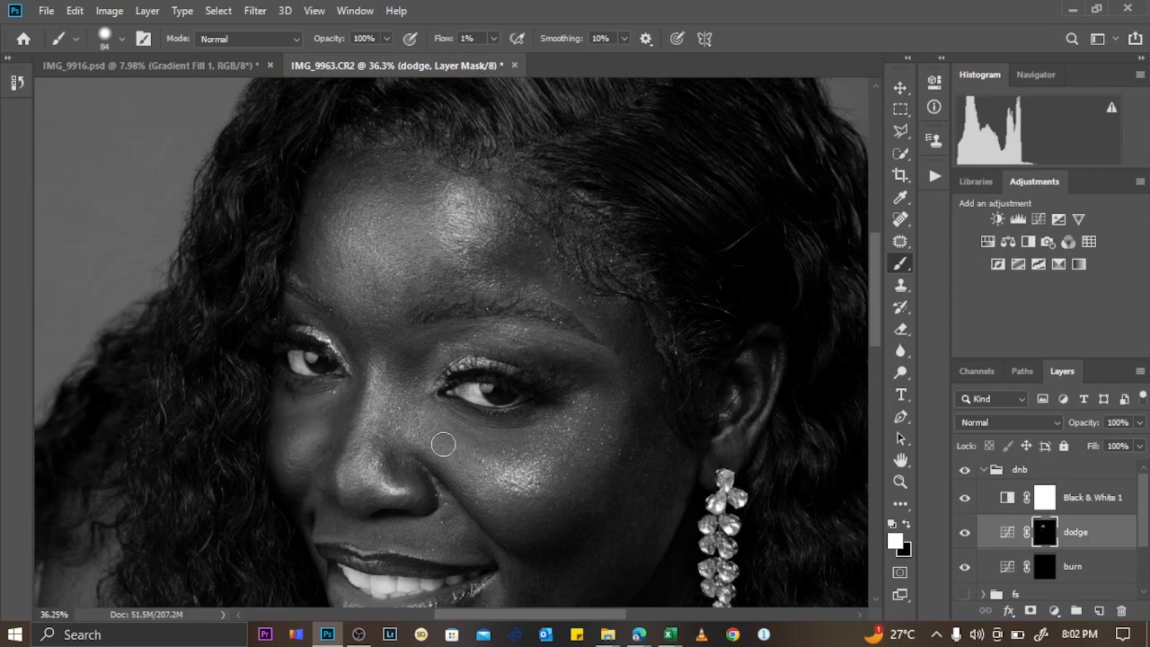
left_click_drag(414, 432, 453, 413)
mouse_move(517, 492)
left_mouse_down()
mouse_move(530, 465)
mouse_move(563, 452)
mouse_move(557, 462)
left_mouse_up()
mouse_move(597, 392)
left_mouse_down()
mouse_move(575, 444)
mouse_move(578, 417)
mouse_move(602, 407)
mouse_move(571, 456)
mouse_move(608, 357)
mouse_move(532, 347)
mouse_move(553, 333)
mouse_move(604, 381)
mouse_move(559, 470)
mouse_move(545, 487)
mouse_move(484, 465)
mouse_move(533, 488)
mouse_move(588, 422)
mouse_move(572, 467)
mouse_move(667, 460)
mouse_move(596, 417)
left_mouse_up()
Brighten the chin and the highlights on both lips on the dodge mask, using smaller brushes for the lips.
scroll(470, 404, "down", 3)
scroll(425, 469, "up", 3)
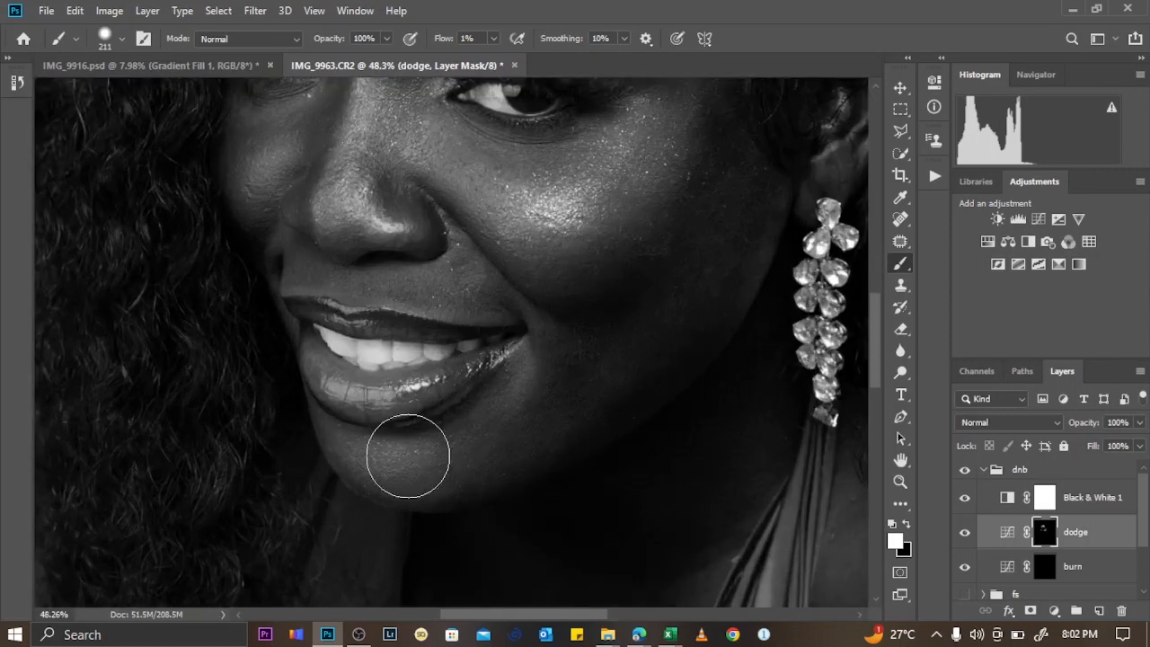
mouse_move(405, 456)
left_mouse_down()
mouse_move(372, 458)
mouse_move(419, 465)
mouse_move(347, 455)
mouse_move(426, 465)
mouse_move(349, 455)
mouse_move(405, 478)
mouse_move(394, 470)
mouse_move(524, 337)
mouse_move(523, 396)
mouse_move(541, 371)
mouse_move(531, 354)
mouse_move(524, 378)
mouse_move(526, 351)
mouse_move(449, 369)
left_mouse_up()
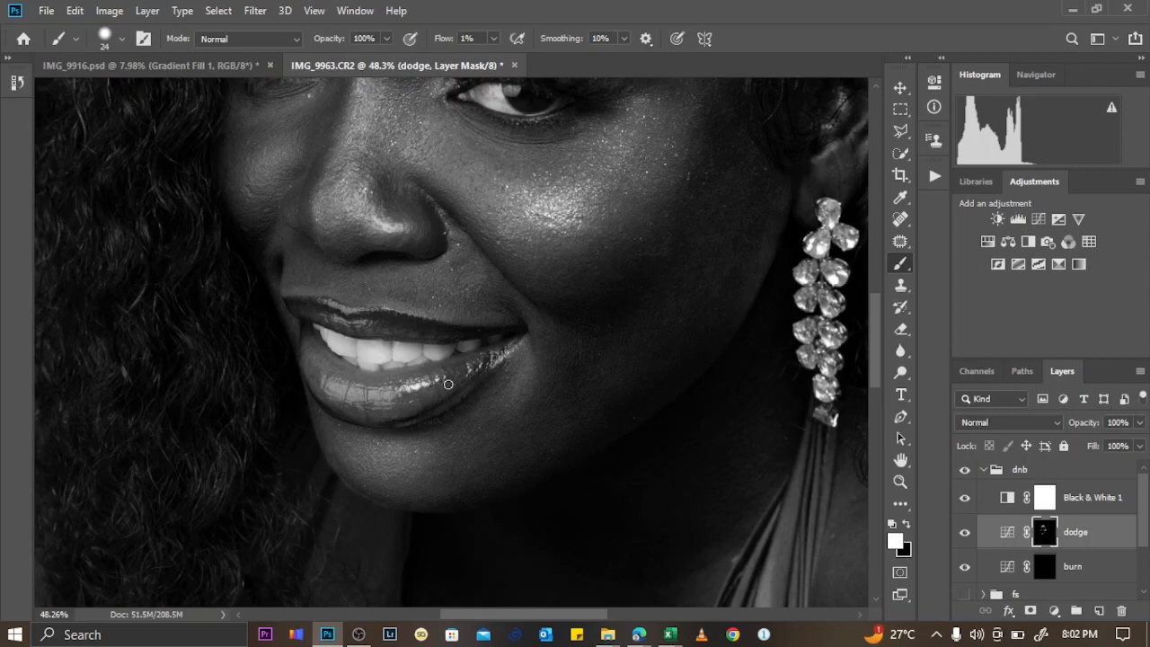
left_click_drag(345, 387, 355, 387)
left_click_drag(382, 325, 348, 310)
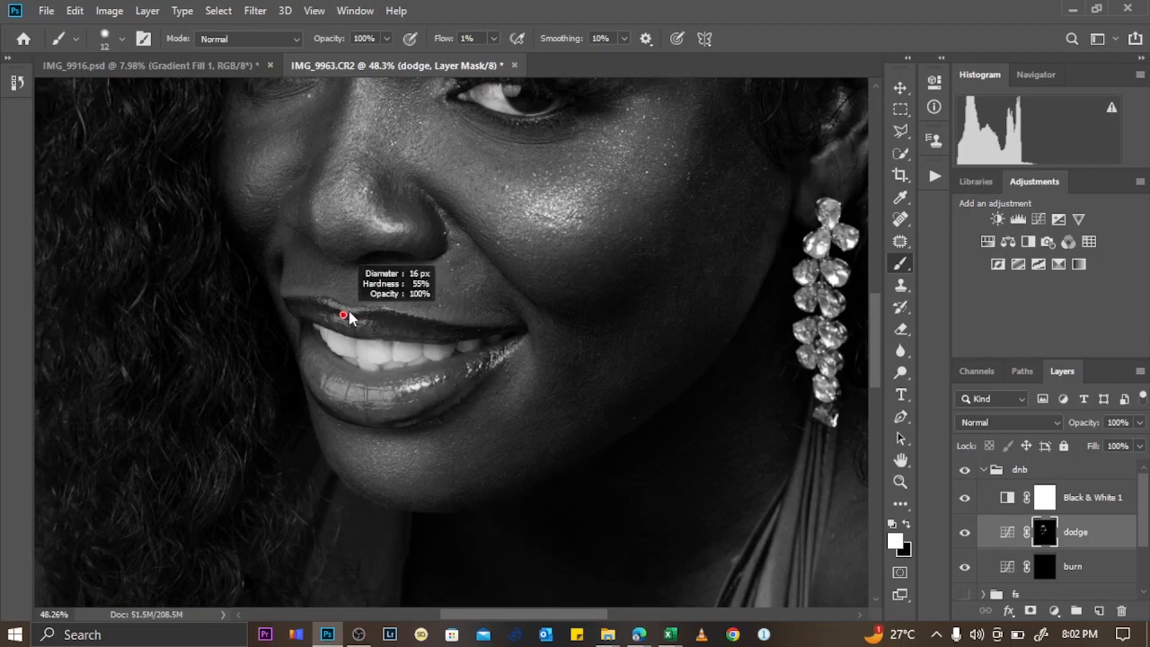
Paint the highlights along the nose and its tip on the dodge mask with a small brush.
left_click_drag(327, 154, 343, 151)
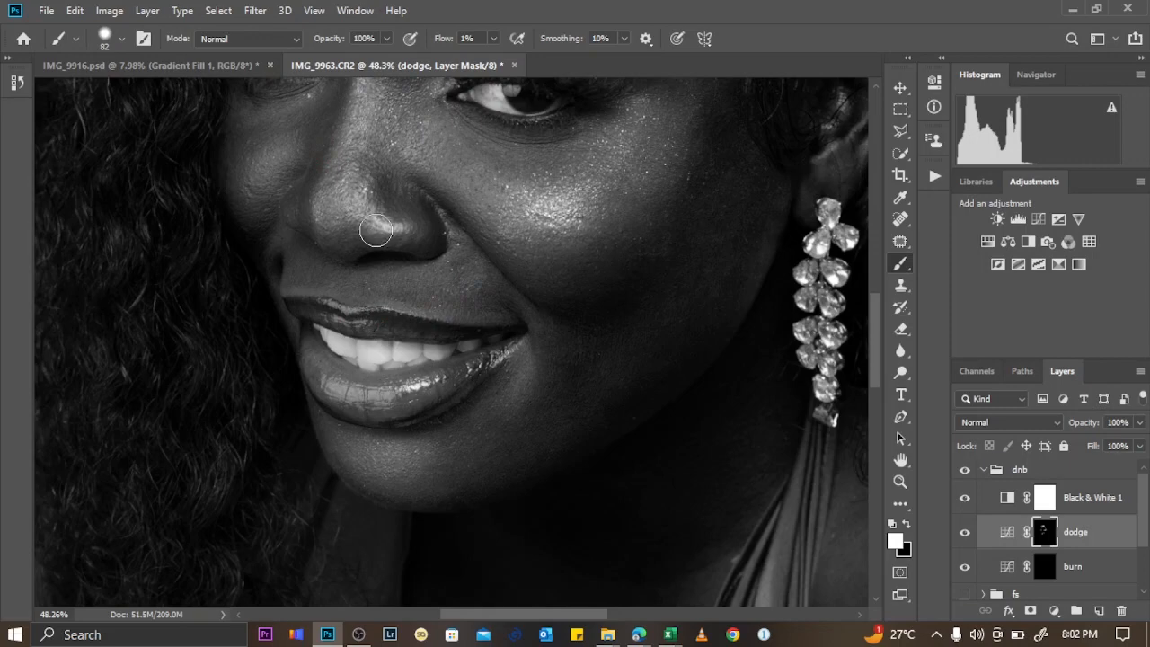
mouse_move(376, 230)
left_mouse_down()
mouse_move(420, 229)
mouse_move(390, 229)
left_mouse_up()
scroll(367, 190, "up", 3)
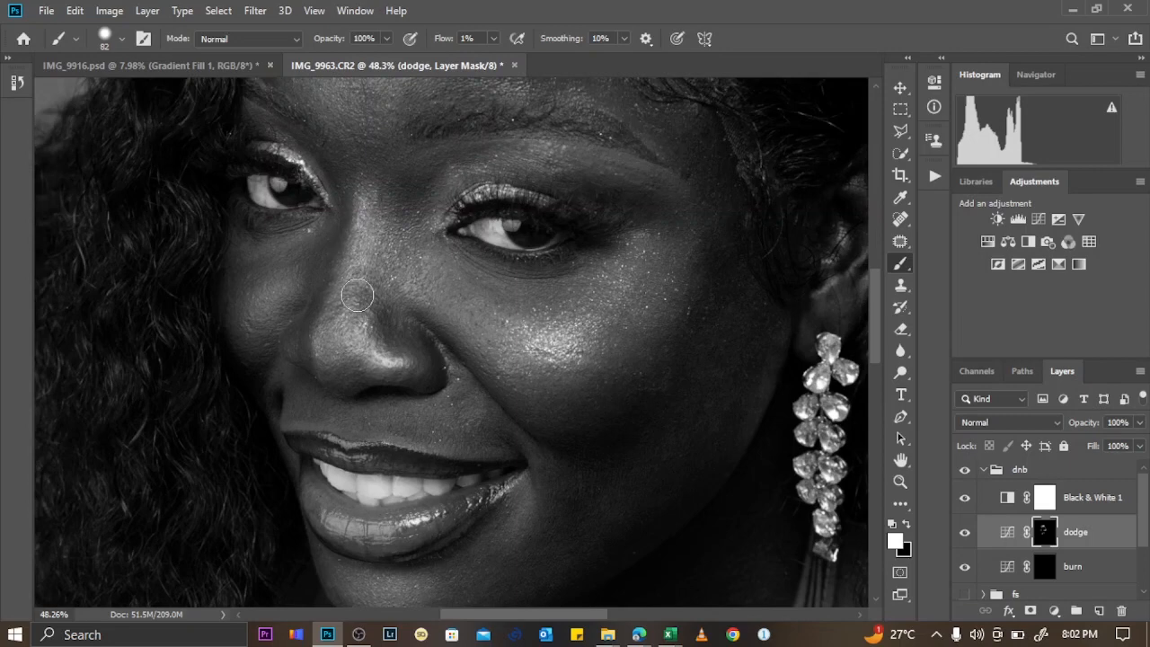
Compare the brightened facial highlights with the dodge layer off and on, leaving it visible.
left_click(965, 534)
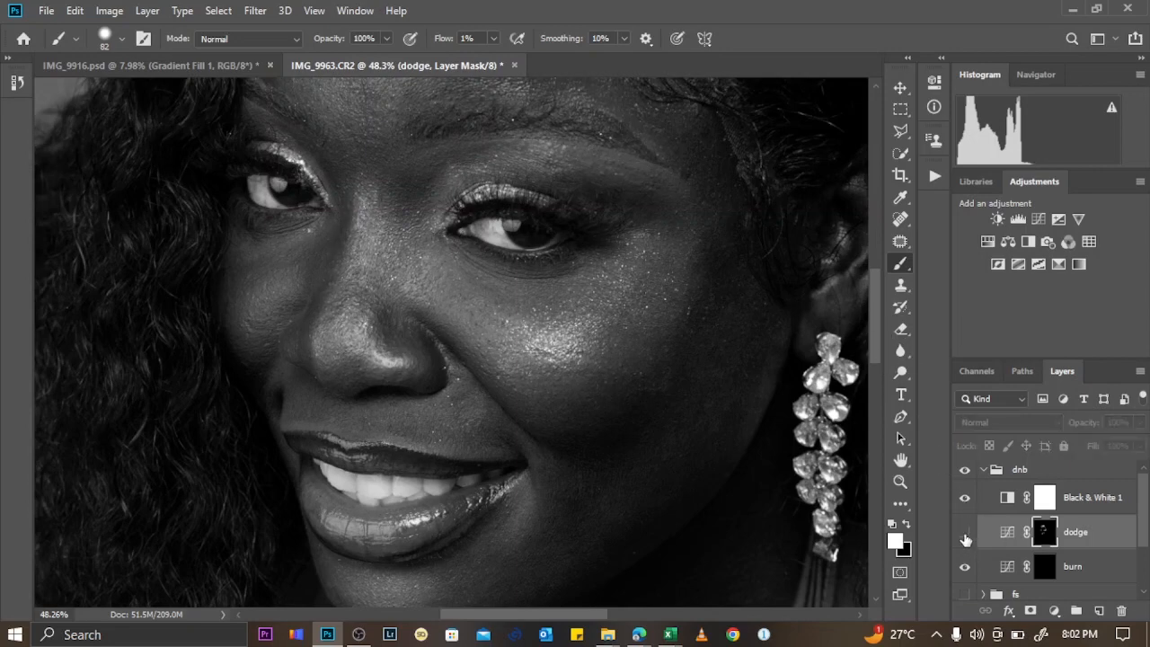
left_click(965, 533)
left_click(965, 534)
left_click(965, 534)
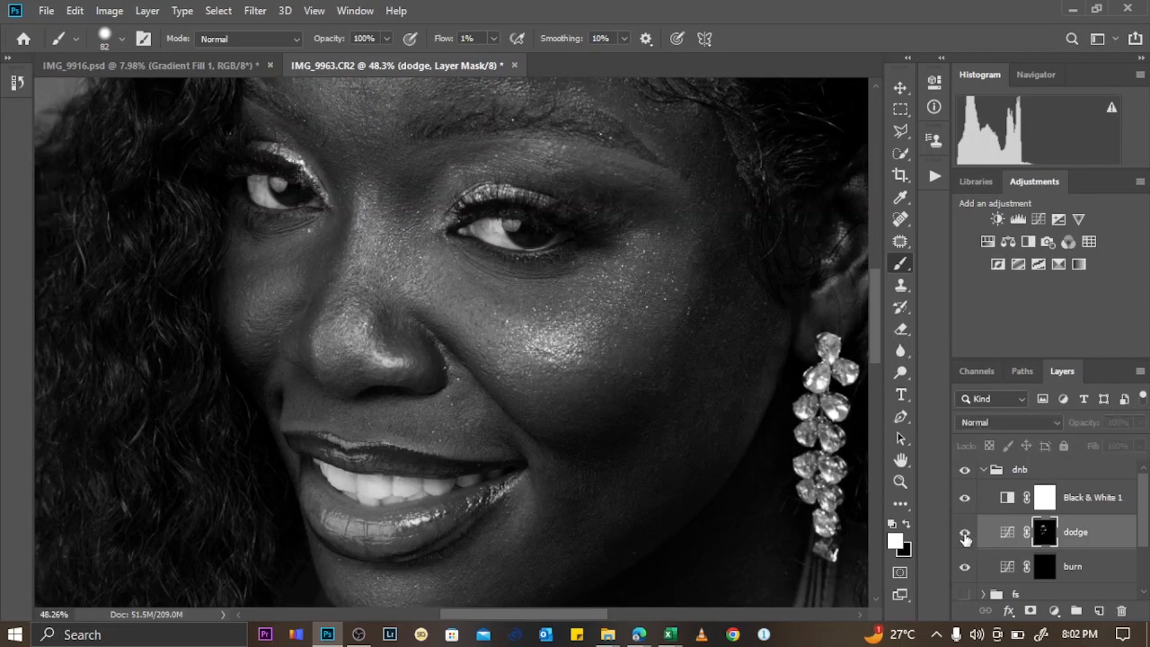
Enlarge the brush to 210 px and brighten the shoulder highlight above the raised hand on the dodge mask.
scroll(461, 205, "down", 2)
scroll(461, 205, "down", 2)
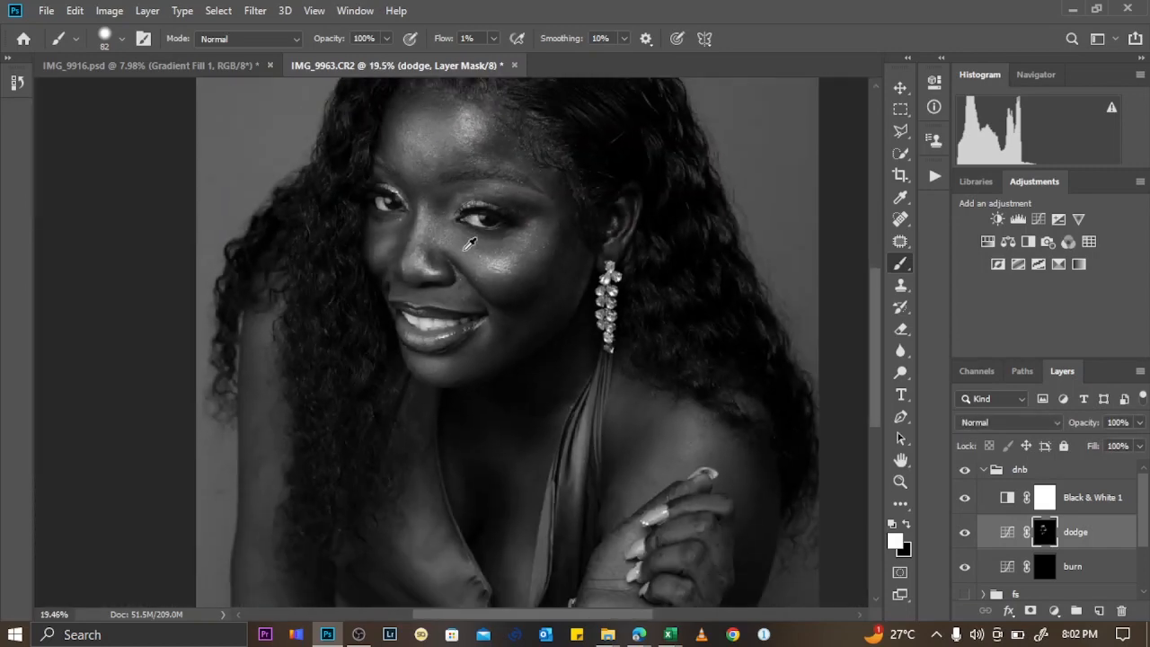
scroll(644, 459, "up", 3)
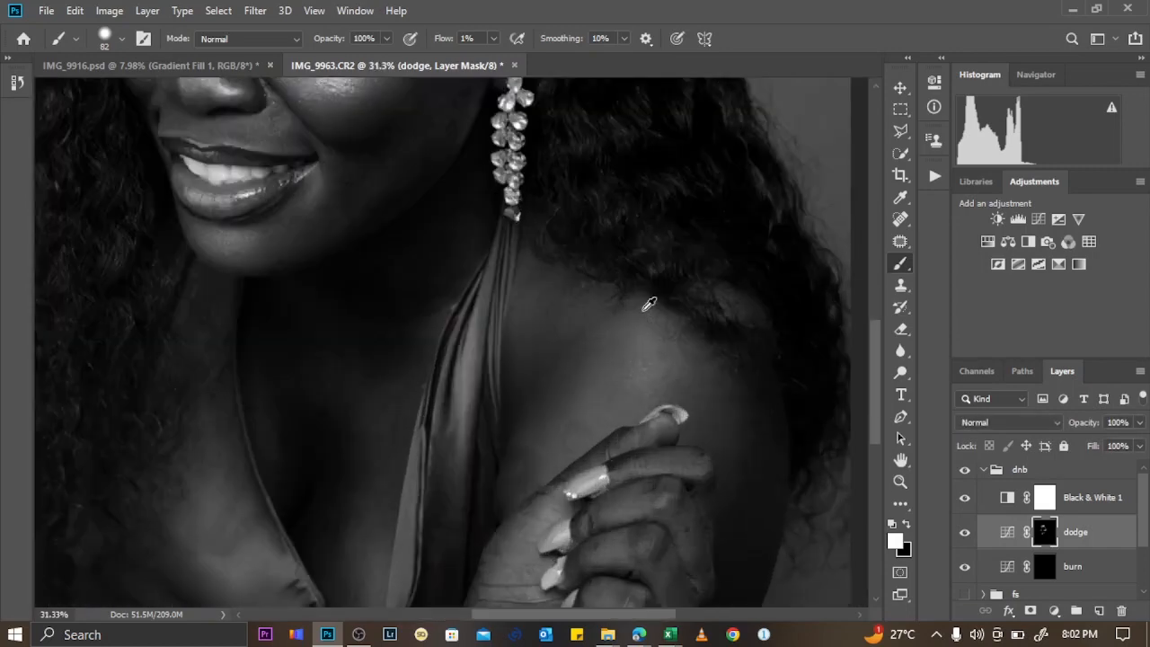
right_click(641, 310, "alt")
mouse_move(655, 316)
left_mouse_down()
mouse_move(634, 405)
mouse_move(654, 349)
mouse_move(619, 403)
mouse_move(646, 347)
mouse_move(632, 367)
mouse_move(615, 422)
mouse_move(656, 377)
mouse_move(592, 412)
mouse_move(615, 419)
left_mouse_up()
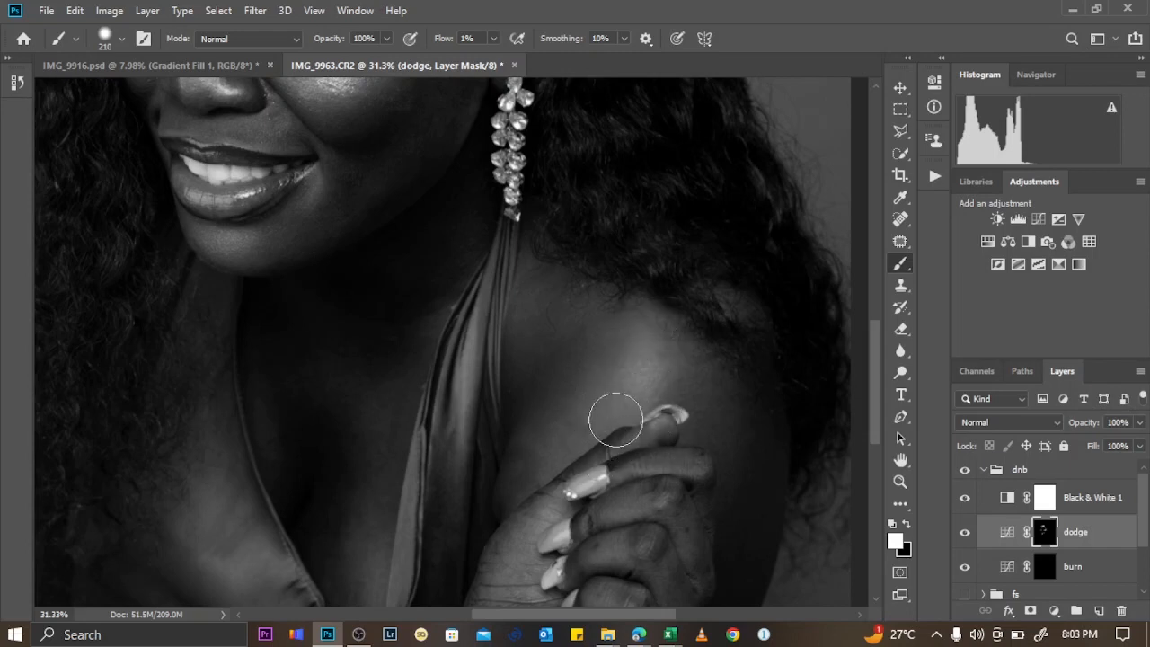
Paint the highlights of the hand and the arm on the dodge mask with the 210 px brush.
scroll(400, 413, "down", 3)
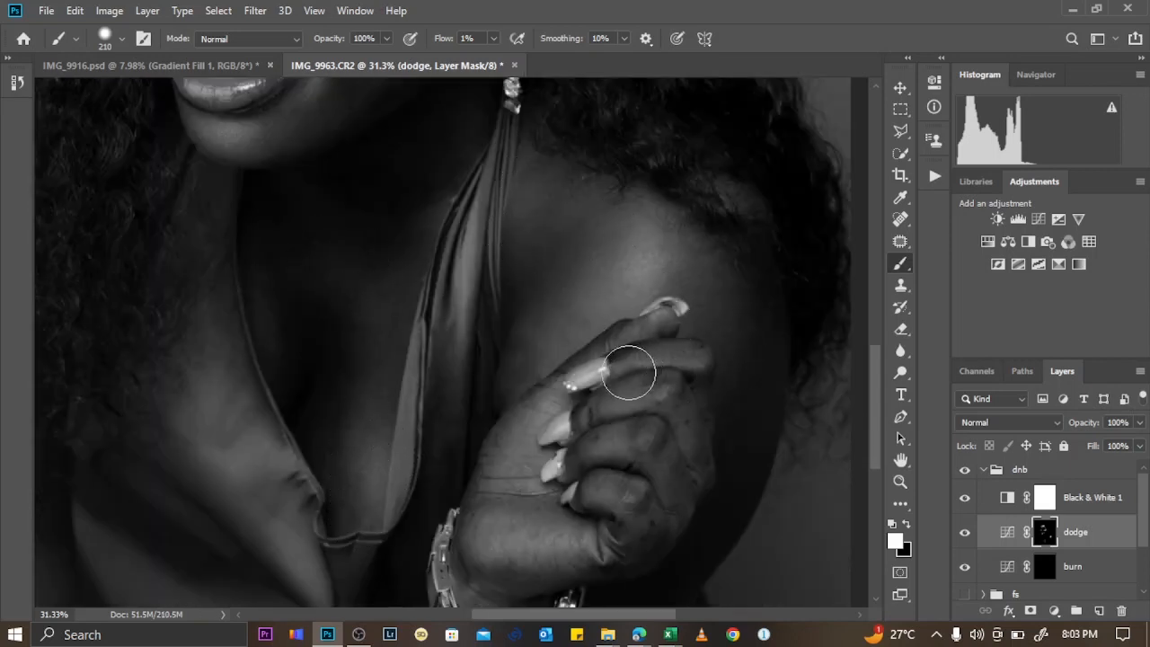
scroll(602, 382, "down", 3)
scroll(539, 390, "down", 5)
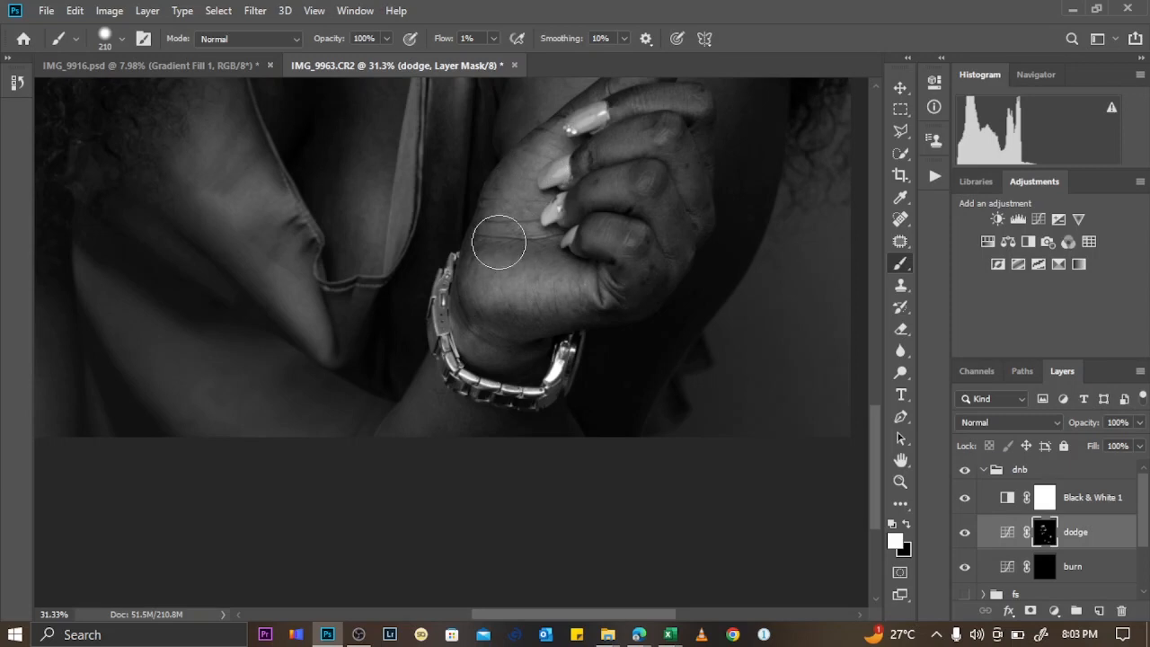
key("alt")
scroll(583, 283, "down", 15)
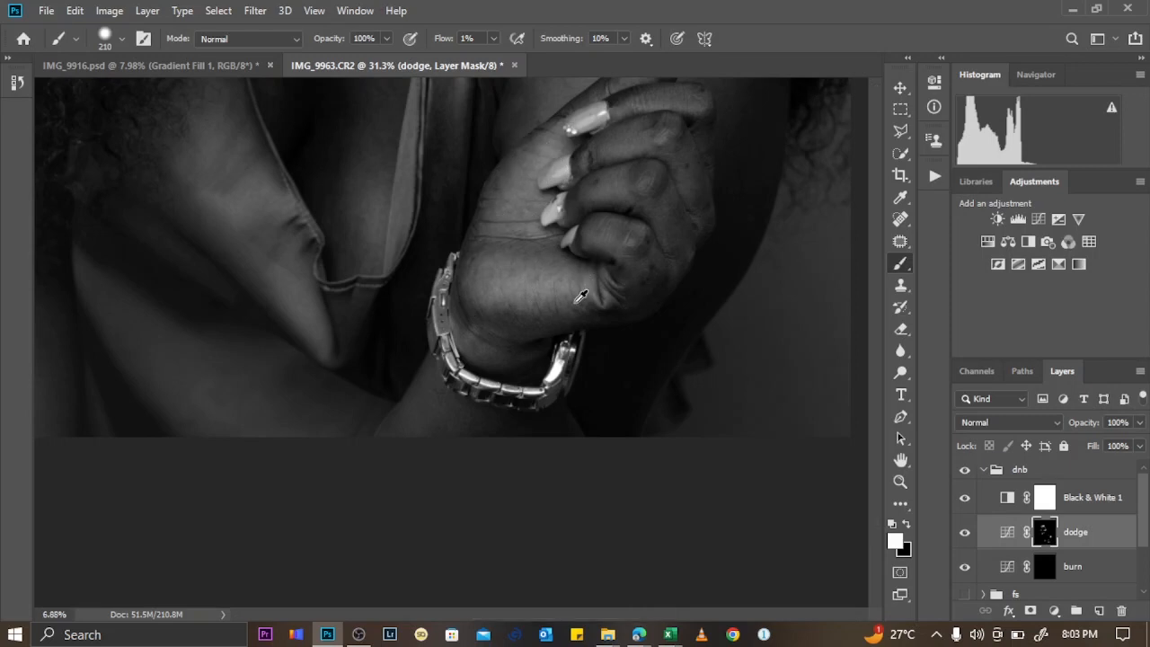
scroll(357, 386, "up", 6)
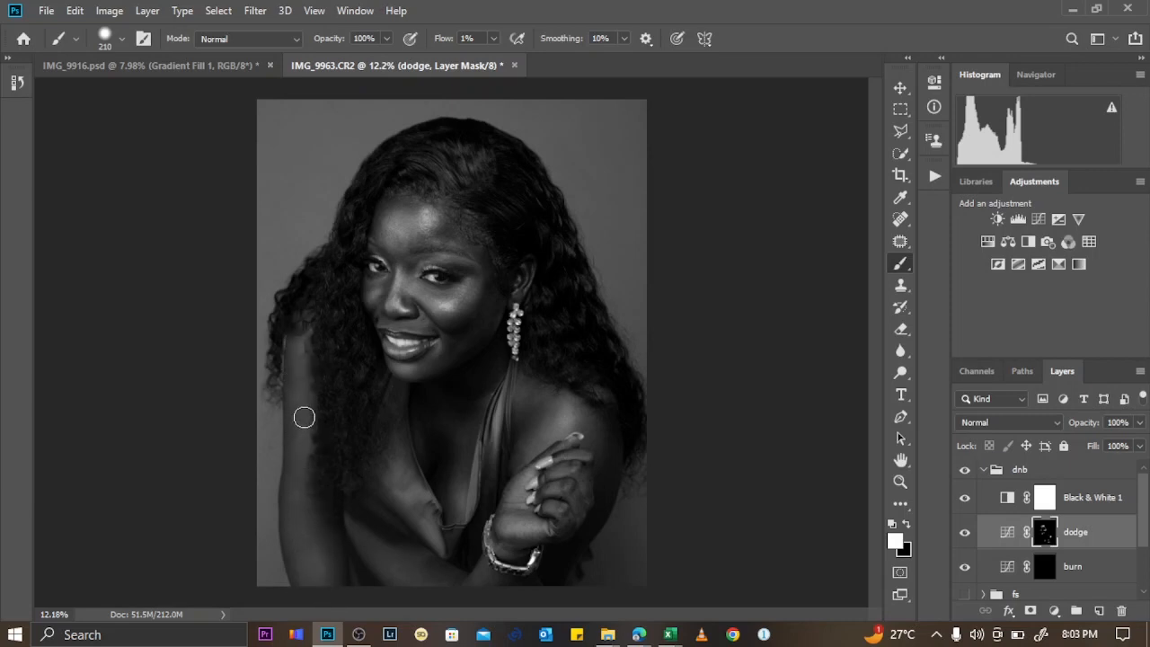
Reinforce the forehead, nose and cheek highlights on the dodge mask, resizing the brush for each area.
scroll(491, 214, "up", 10)
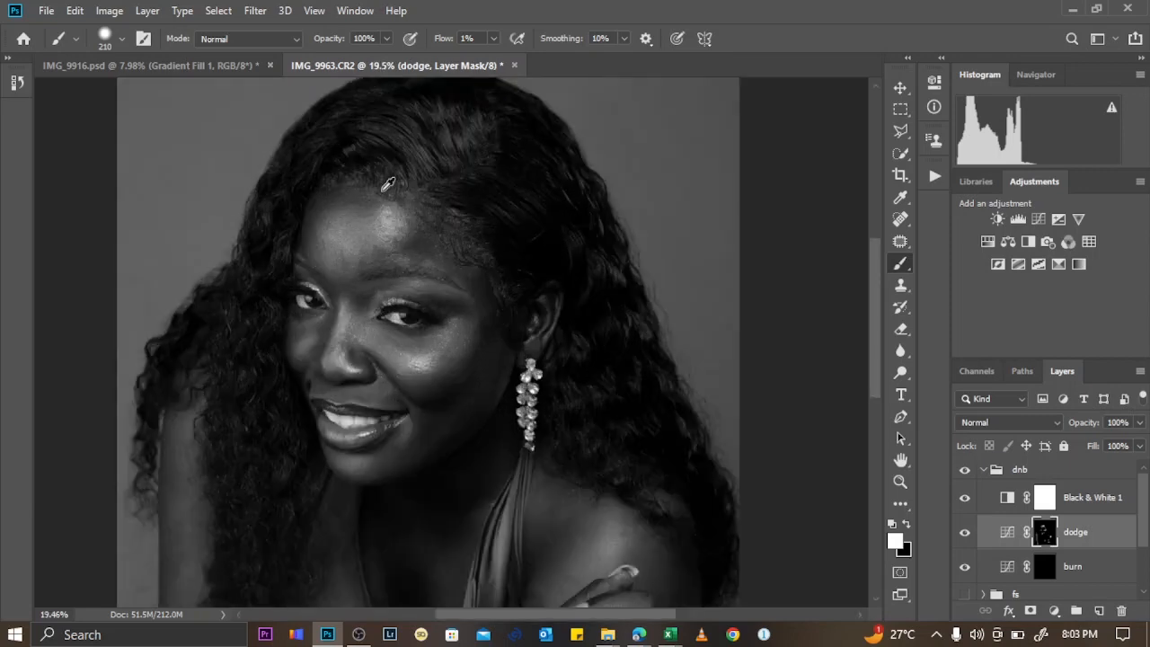
mouse_move(362, 220)
left_mouse_down()
mouse_move(411, 218)
mouse_move(403, 223)
mouse_move(416, 205)
mouse_move(347, 240)
left_mouse_up()
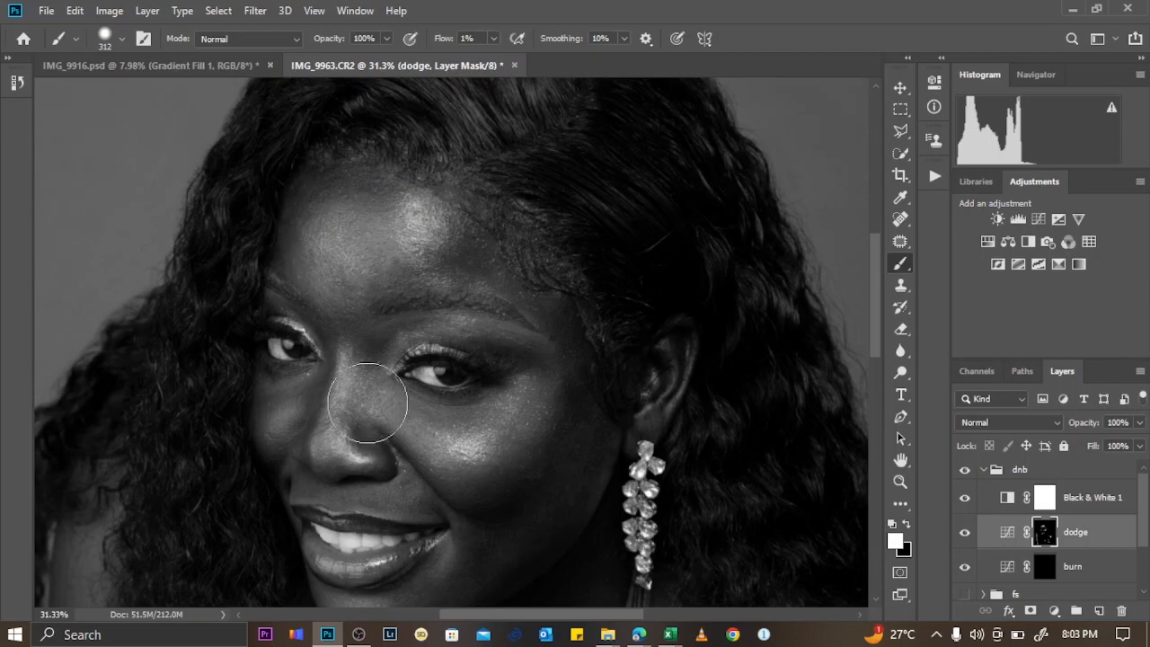
scroll(345, 400, "up", 4)
mouse_move(369, 366)
left_mouse_down()
mouse_move(334, 365)
mouse_move(331, 347)
mouse_move(354, 374)
mouse_move(336, 381)
mouse_move(326, 458)
mouse_move(358, 485)
mouse_move(339, 486)
mouse_move(383, 484)
left_mouse_up()
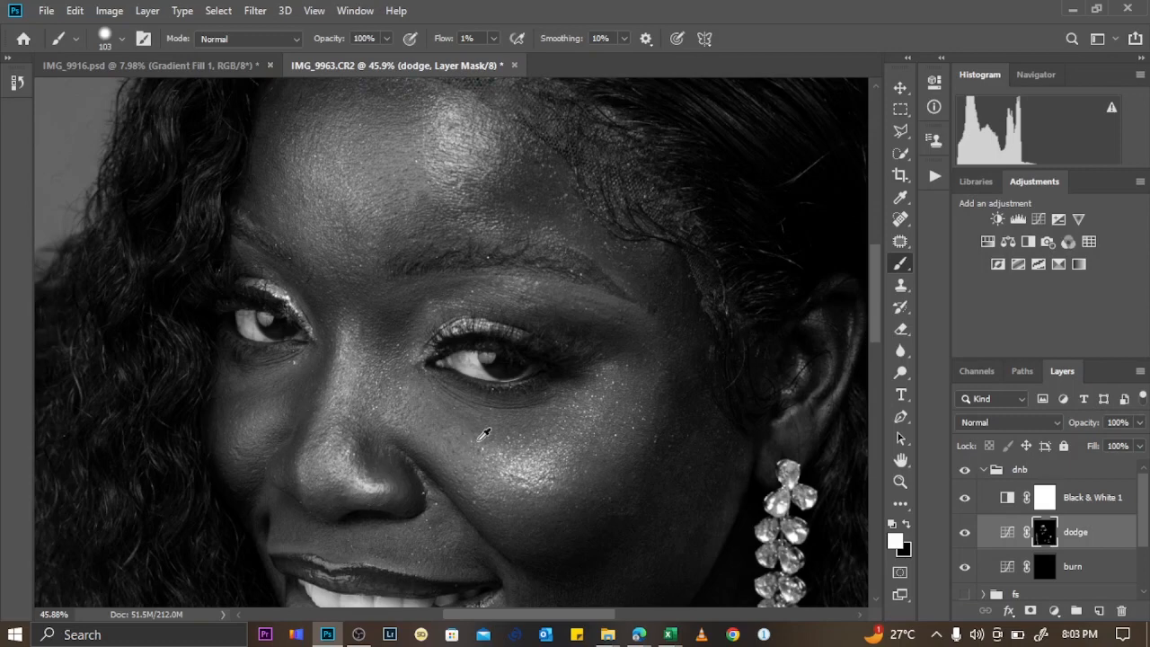
left_click_drag(479, 440, 571, 442)
mouse_move(636, 469)
left_mouse_down()
mouse_move(590, 506)
mouse_move(563, 501)
mouse_move(593, 457)
mouse_move(575, 475)
mouse_move(591, 480)
mouse_move(569, 449)
left_mouse_up()
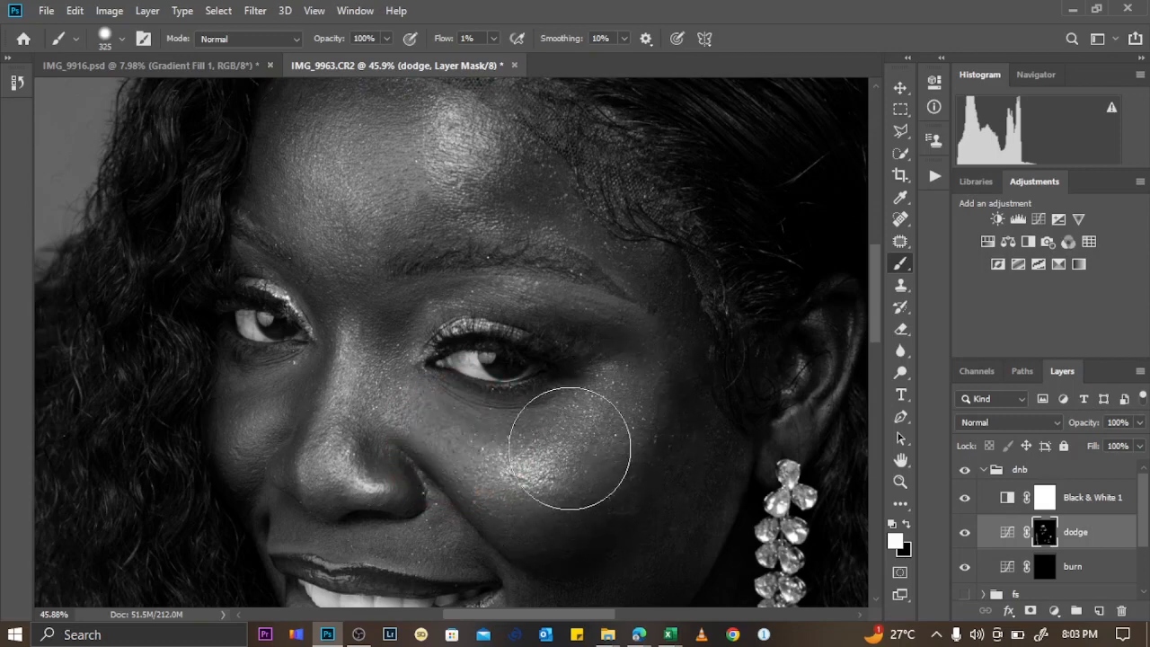
Select the burn layer's mask and paint white over the darker forehead and temple areas beside the highlight.
left_click(1044, 566)
scroll(439, 153, "down", 3)
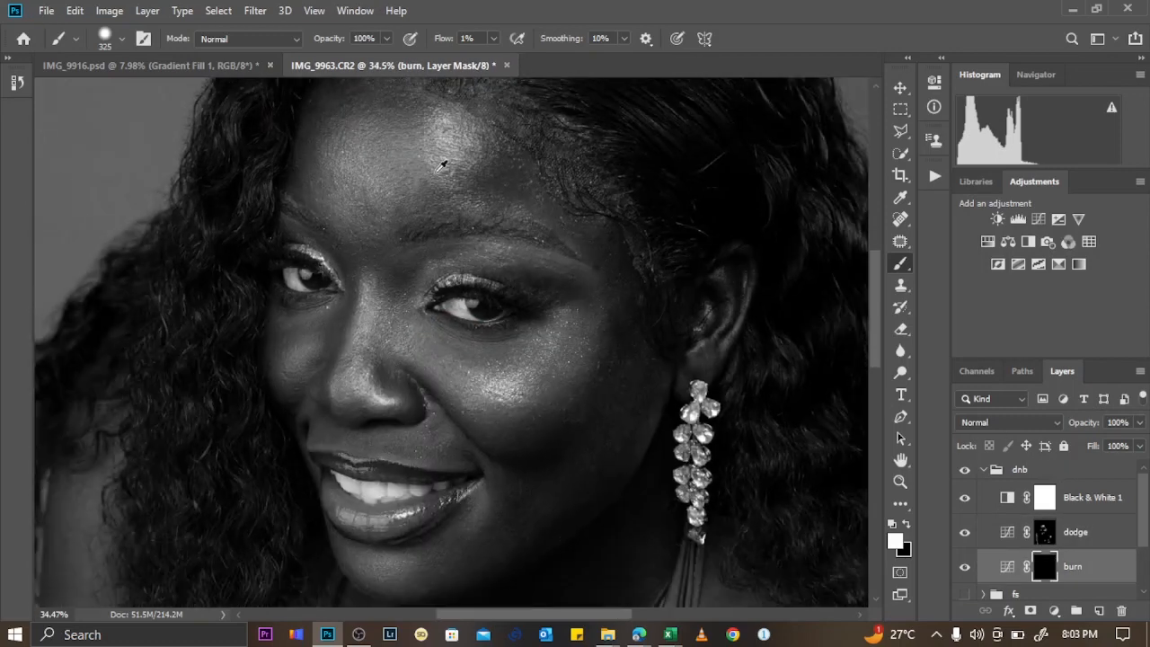
scroll(506, 188, "up", 2)
left_click_drag(535, 140, 515, 142)
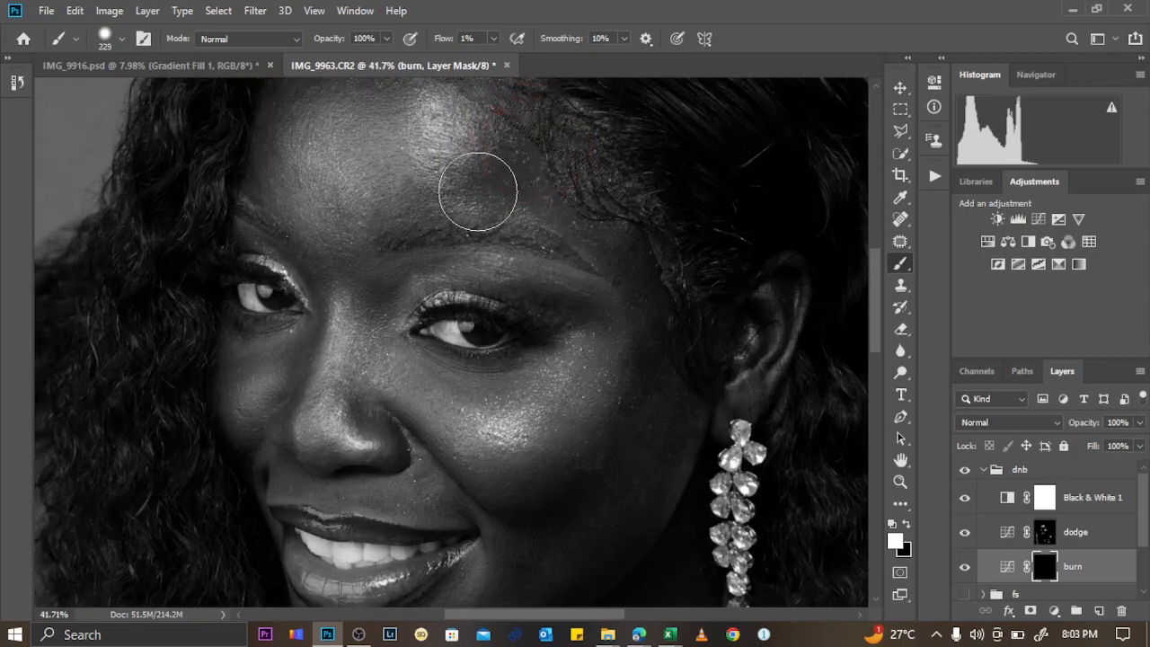
scroll(506, 192, "up", 2)
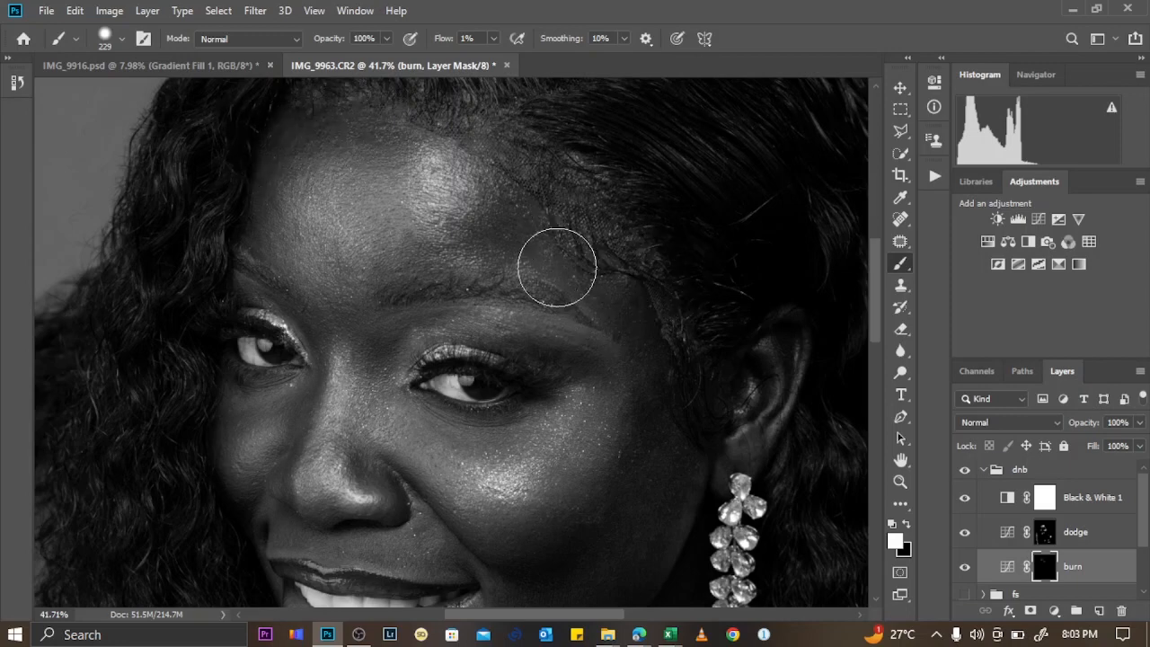
scroll(500, 249, "down", 2)
Darken the shadows along the forehead edge, beside the nose and around the inner eyes on the burn mask.
right_click(311, 137, "alt")
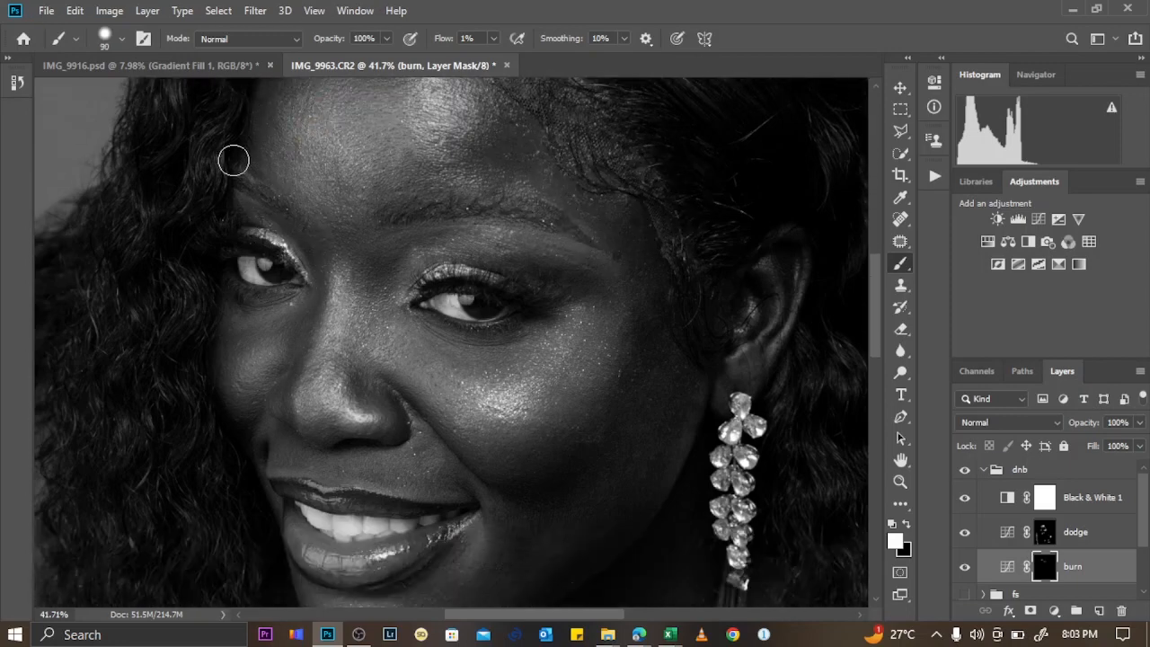
scroll(249, 261, "down", 1)
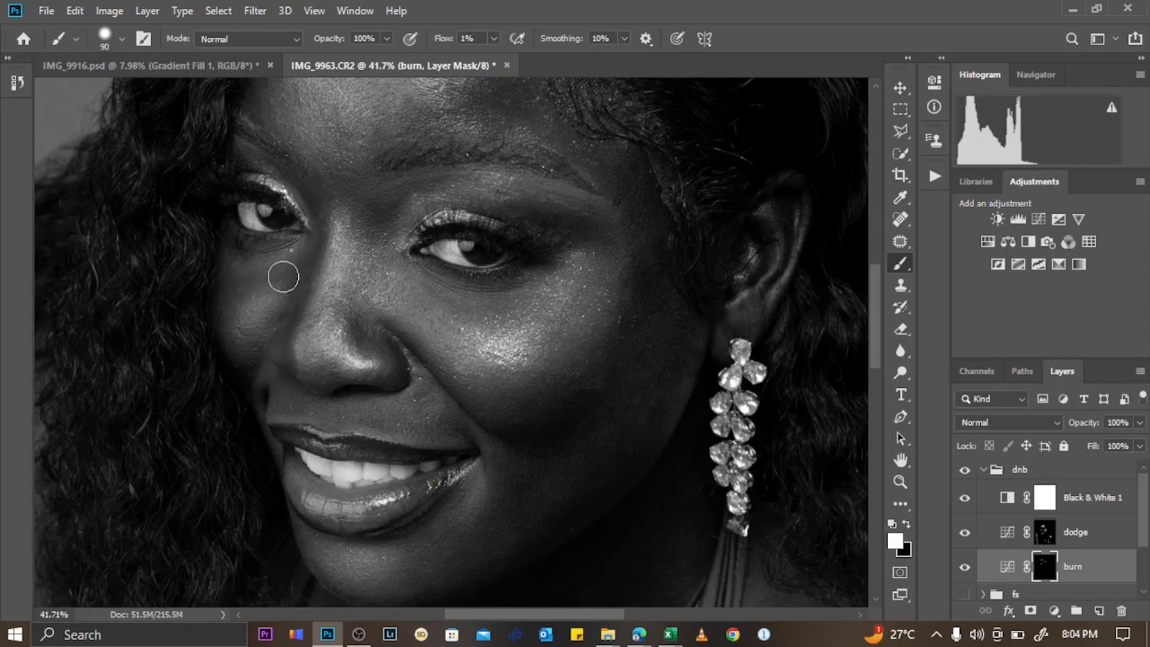
left_click_drag(364, 200, 379, 218)
scroll(548, 216, "up", 2)
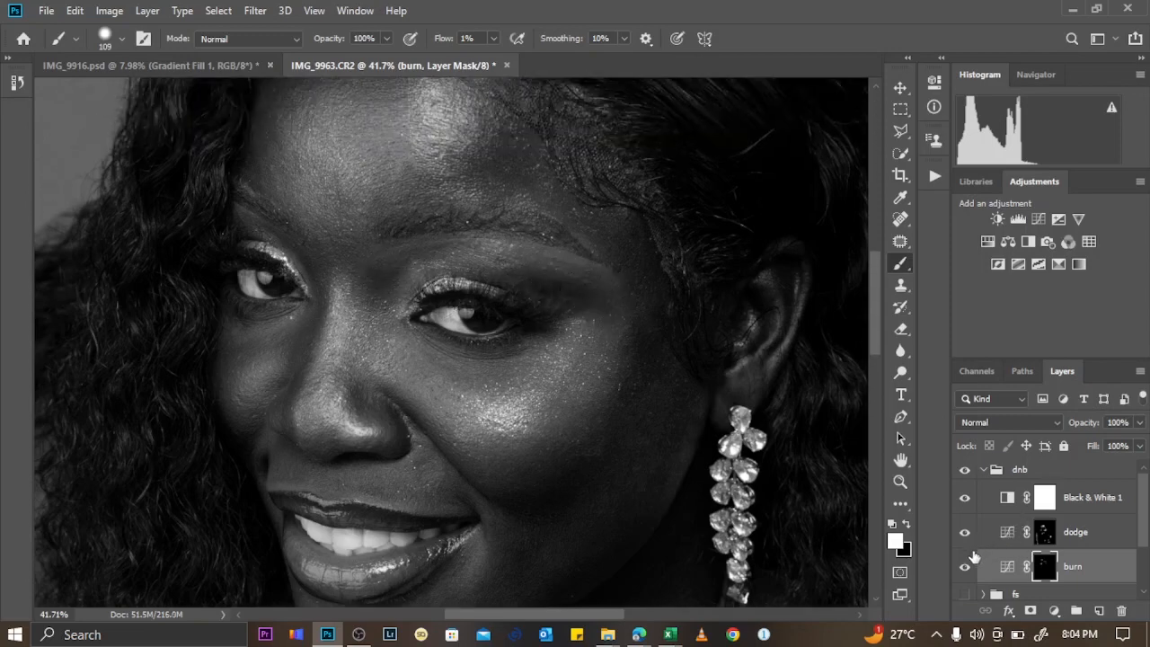
Compare the facial shadows with the burn layer off and on, leaving it visible.
left_click(964, 568)
left_click(963, 568)
left_click(964, 568)
left_click(964, 568)
Paint the shadows at the temple, along the sides of the nose and between the brows on the burn mask.
scroll(608, 319, "down", 2)
left_click_drag(637, 195, 657, 195, "alt")
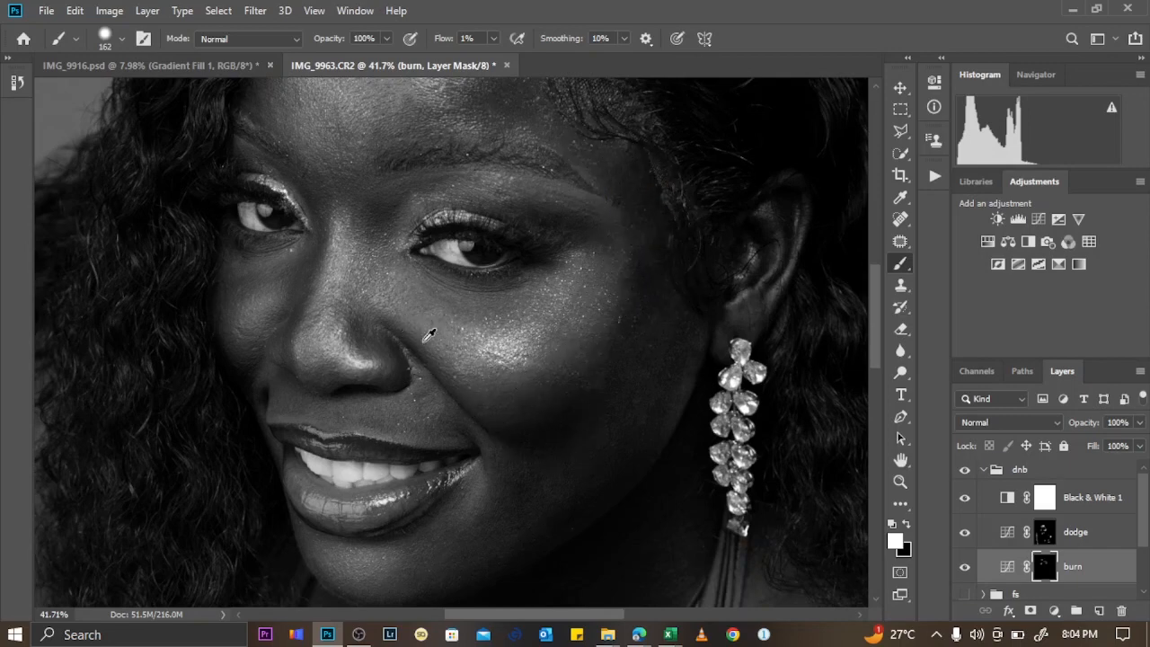
left_click_drag(401, 342, 385, 316, "alt")
right_click(385, 197, "alt")
right_click(323, 355, "alt")
Darken the jawline and the hollow below the cheek highlight on the burn mask with a larger brush.
scroll(396, 292, "down", 3)
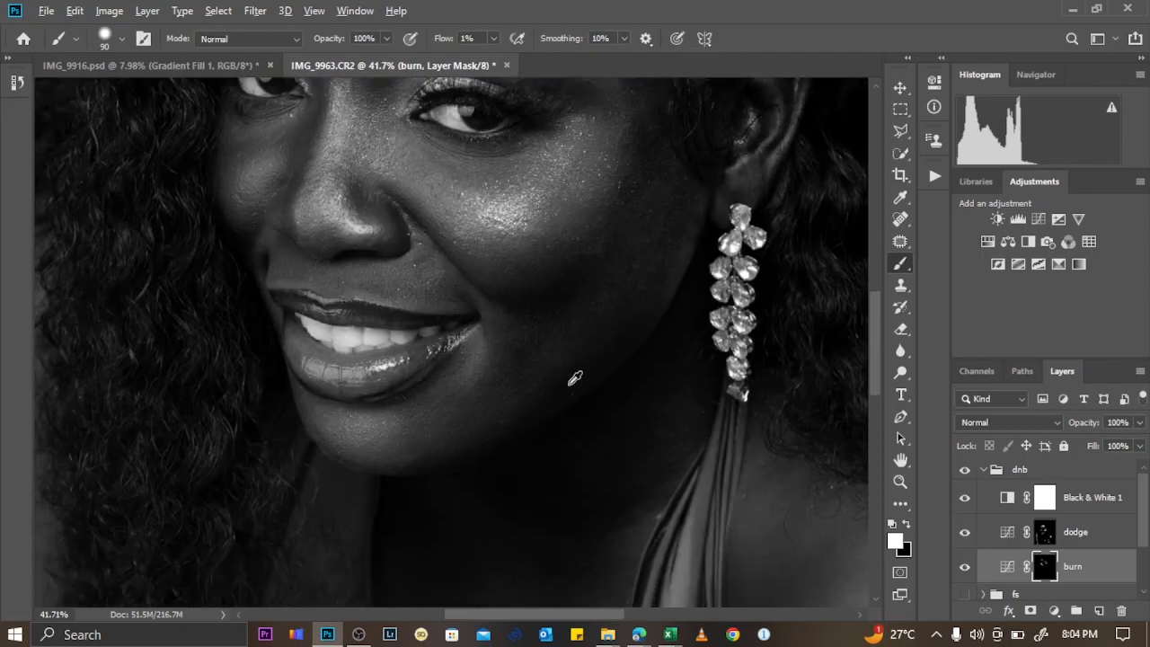
right_click(630, 314, "alt")
right_click(565, 237, "alt")
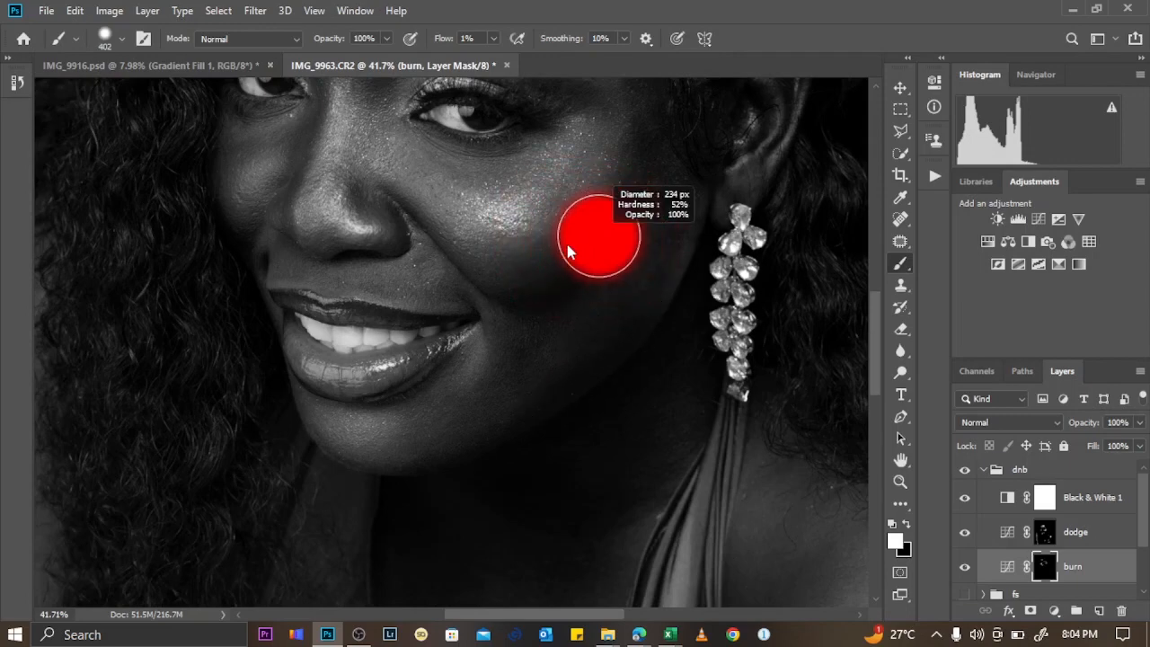
mouse_move(563, 266)
left_mouse_down()
mouse_move(579, 242)
mouse_move(608, 240)
mouse_move(621, 168)
mouse_move(633, 181)
mouse_move(603, 250)
mouse_move(518, 282)
mouse_move(495, 259)
mouse_move(527, 287)
mouse_move(547, 286)
mouse_move(604, 212)
mouse_move(514, 327)
mouse_move(538, 301)
mouse_move(449, 211)
mouse_move(442, 221)
mouse_move(440, 243)
mouse_move(501, 288)
mouse_move(545, 284)
mouse_move(595, 196)
mouse_move(573, 287)
mouse_move(584, 319)
mouse_move(666, 196)
mouse_move(538, 253)
mouse_move(543, 291)
mouse_move(574, 286)
mouse_move(517, 304)
mouse_move(566, 234)
mouse_move(589, 144)
mouse_move(495, 206)
mouse_move(374, 229)
mouse_move(474, 302)
mouse_move(534, 320)
mouse_move(395, 253)
mouse_move(510, 295)
mouse_move(560, 300)
left_mouse_up()
Paint the shaded skin around the shoulder highlight on the burn mask with the 378 px brush.
scroll(600, 314, "down", 5)
key("ctrl+0")
scroll(601, 517, "up", 2)
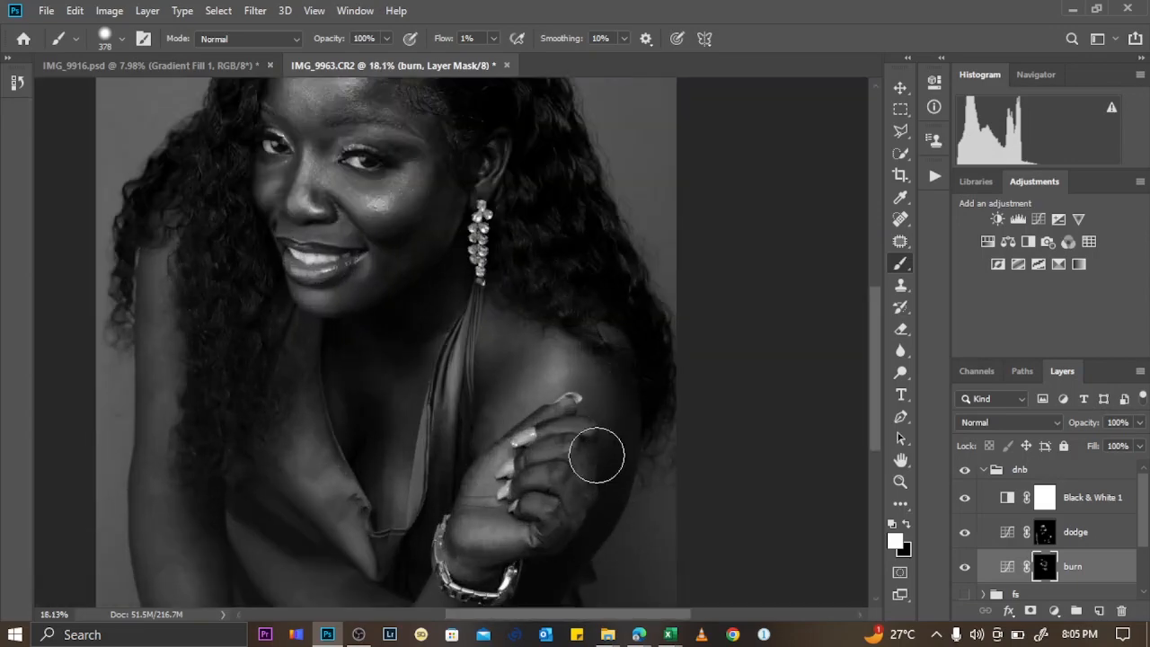
mouse_move(530, 380)
left_mouse_down()
mouse_move(496, 397)
mouse_move(507, 364)
mouse_move(509, 394)
left_mouse_up()
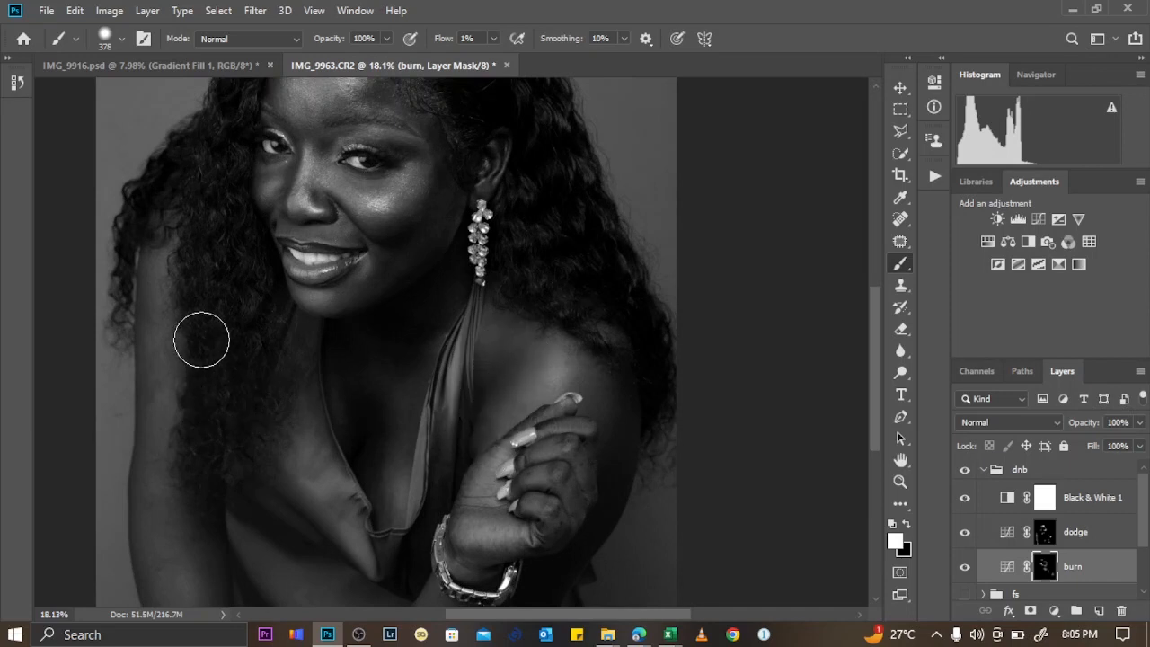
Resize the brush to 245 px, hide the Black & White 1 helper layer and collapse the dnb group.
scroll(182, 367, "down", 3)
left_click_drag(248, 325, 239, 328, "alt")
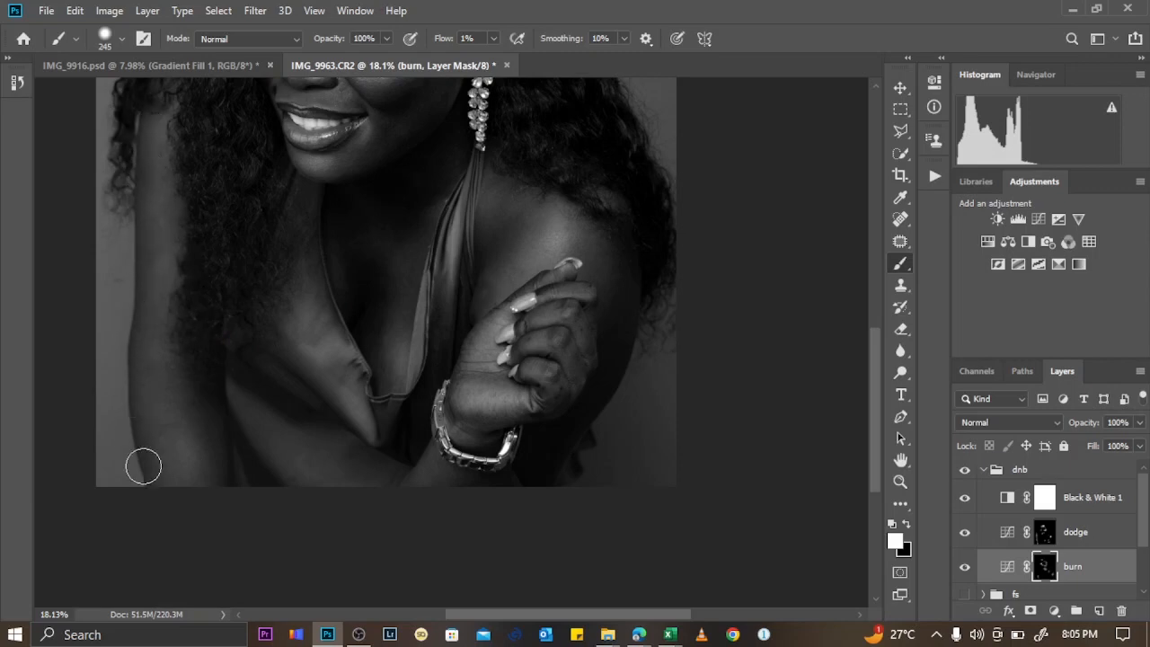
scroll(381, 363, "down", 3, "alt")
scroll(446, 271, "up", 1, "alt")
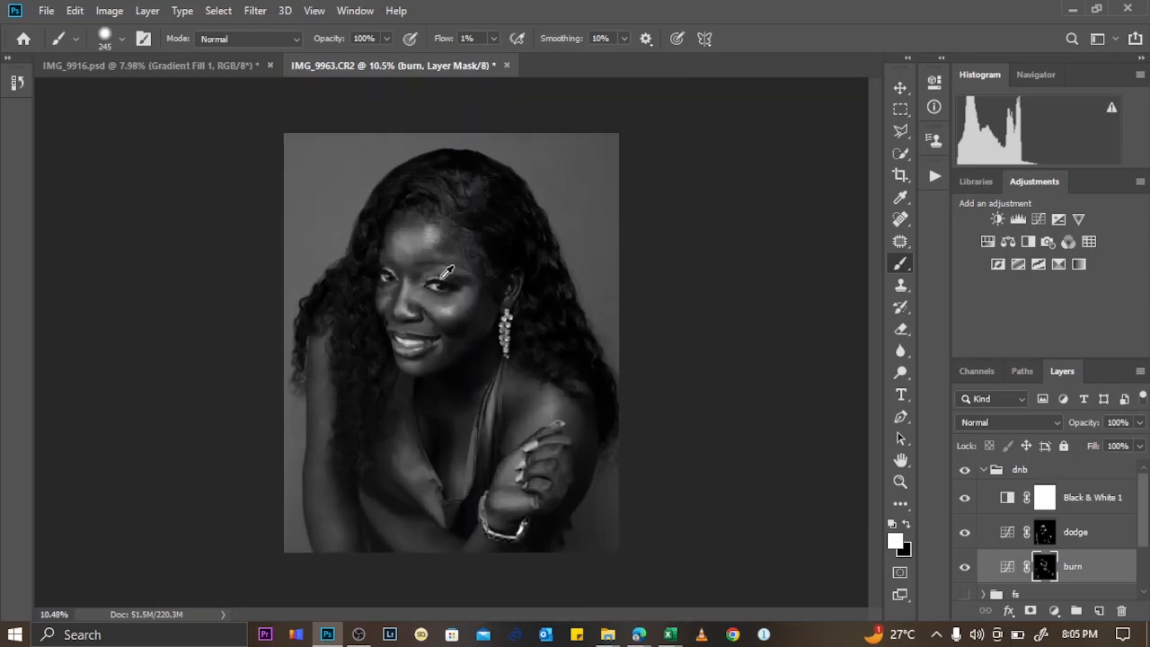
scroll(429, 301, "up", 1, "alt")
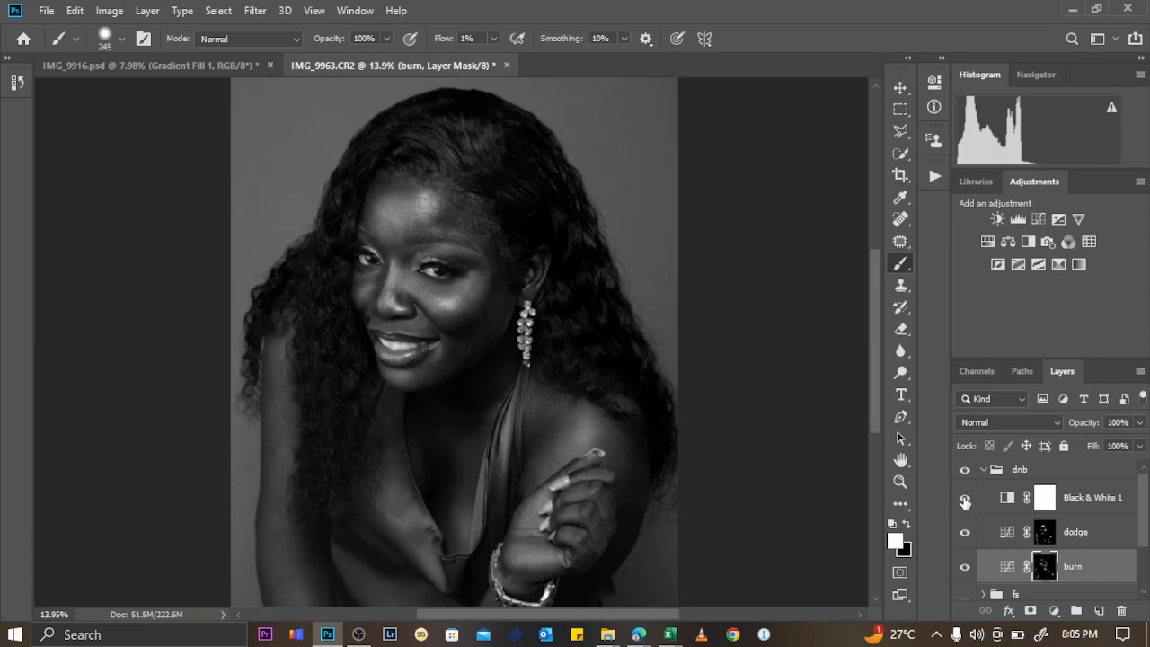
left_click(965, 498)
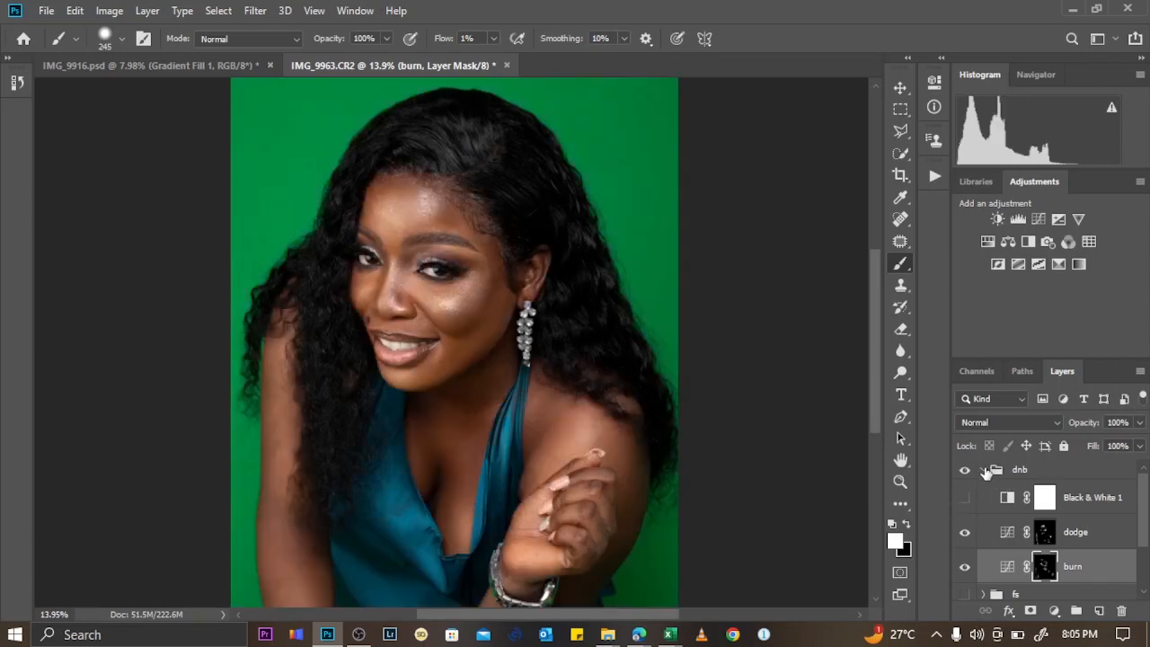
left_click(984, 470)
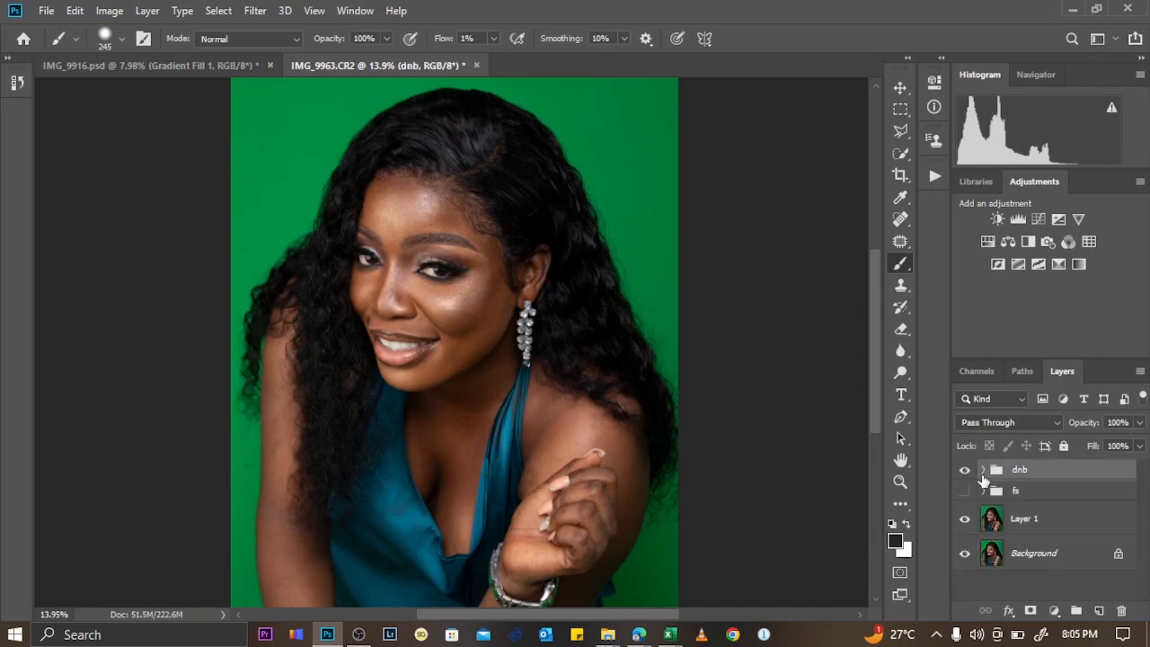
Compare the portrait with the dnb group off and on, leaving the group visible.
left_click(965, 470)
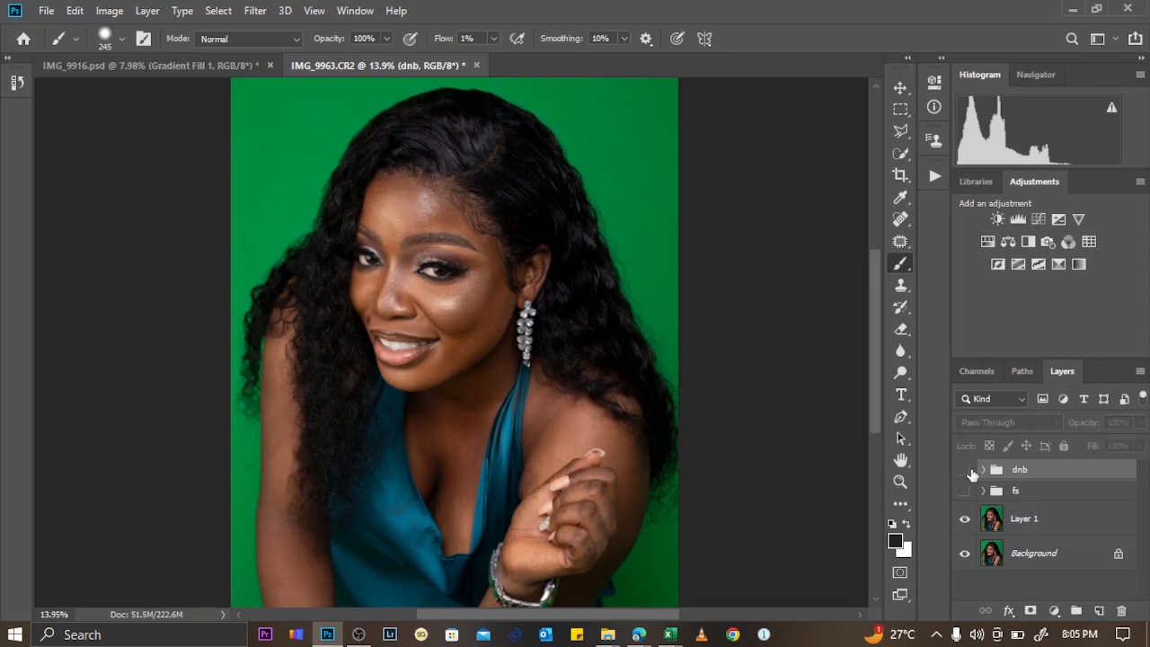
left_click(966, 471)
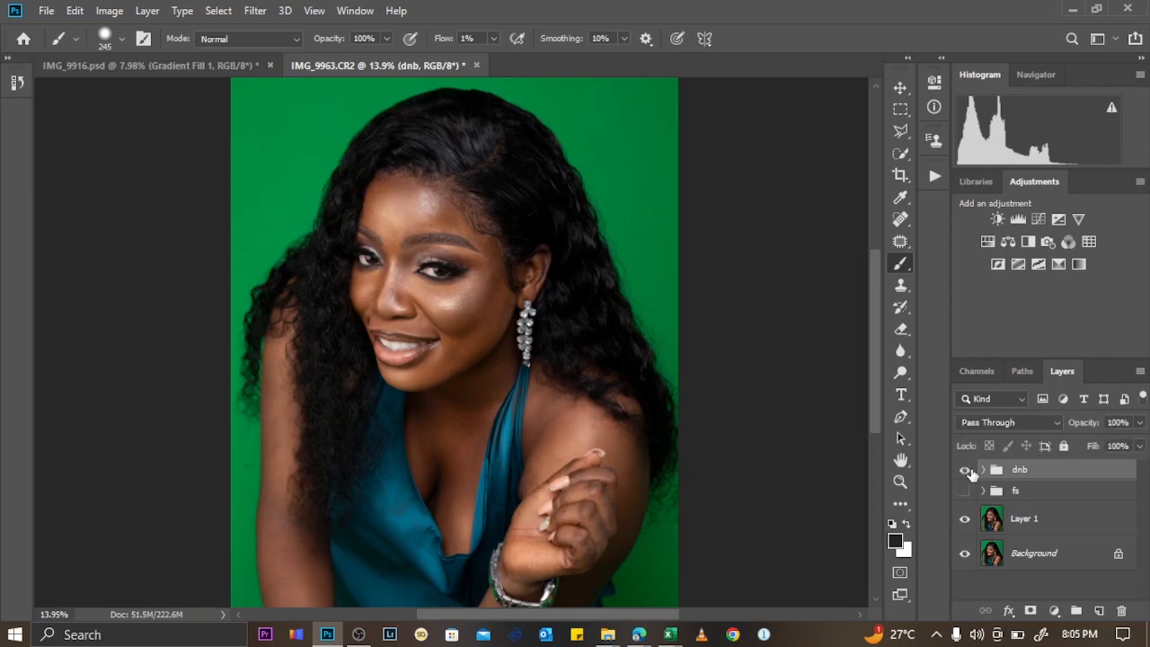
left_click(967, 471)
left_click(966, 471)
left_click(971, 474)
Preview the dnb group at reduced opacity around 68%, then restore it to 100%.
left_click(1139, 423)
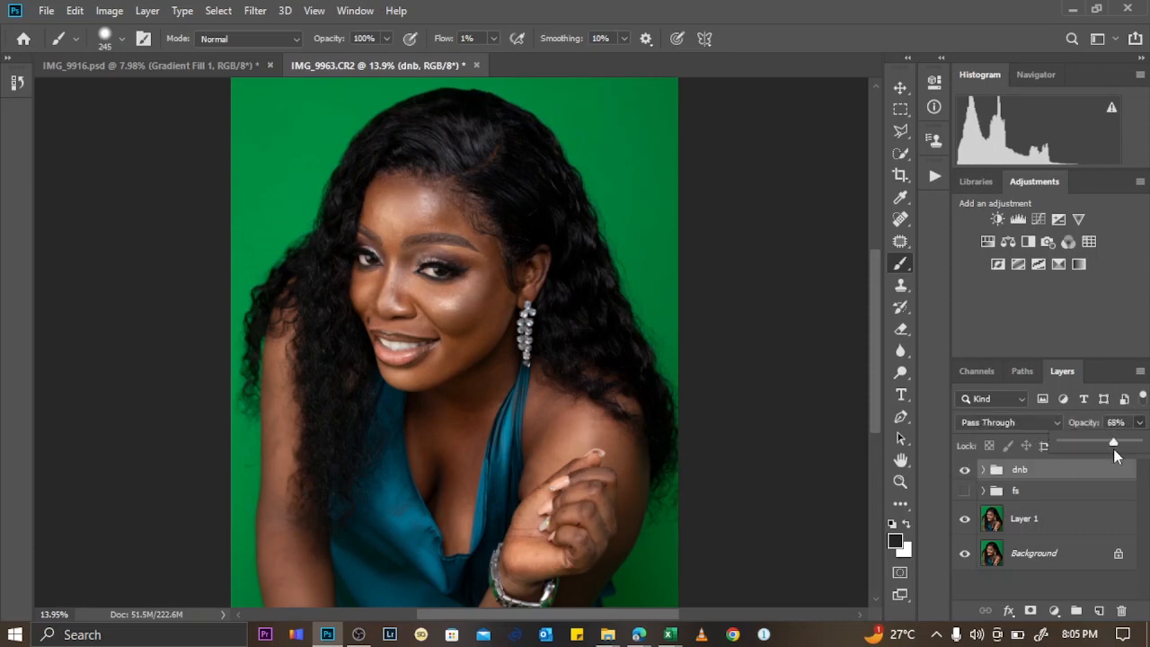
left_click_drag(1113, 445, 1139, 445)
left_click(1018, 475)
Compare the portrait with the dnb and fs groups off and on, leaving both groups visible.
left_click(964, 492)
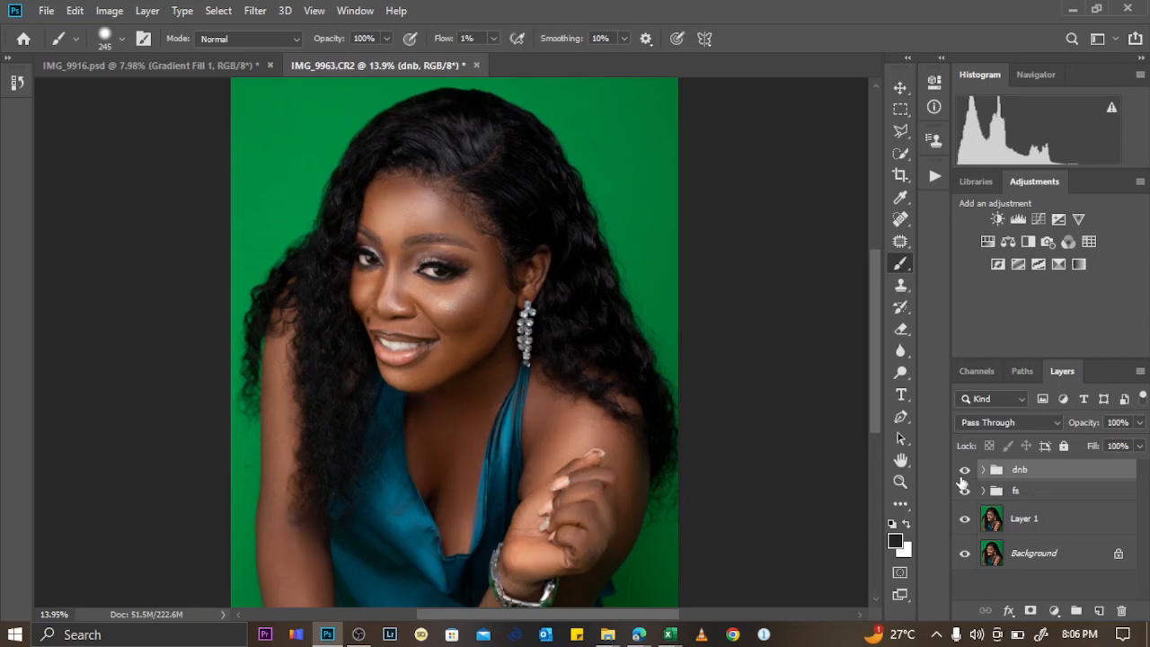
left_click(965, 470)
left_click(965, 470)
left_click(965, 469)
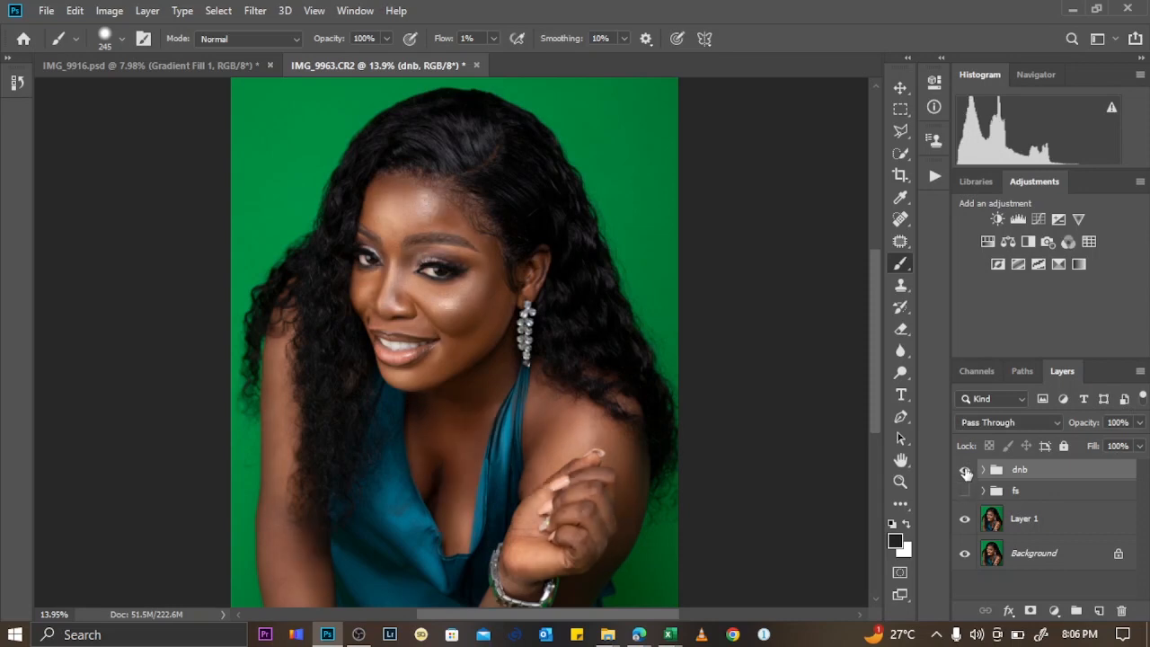
left_click(966, 470)
left_click(966, 519)
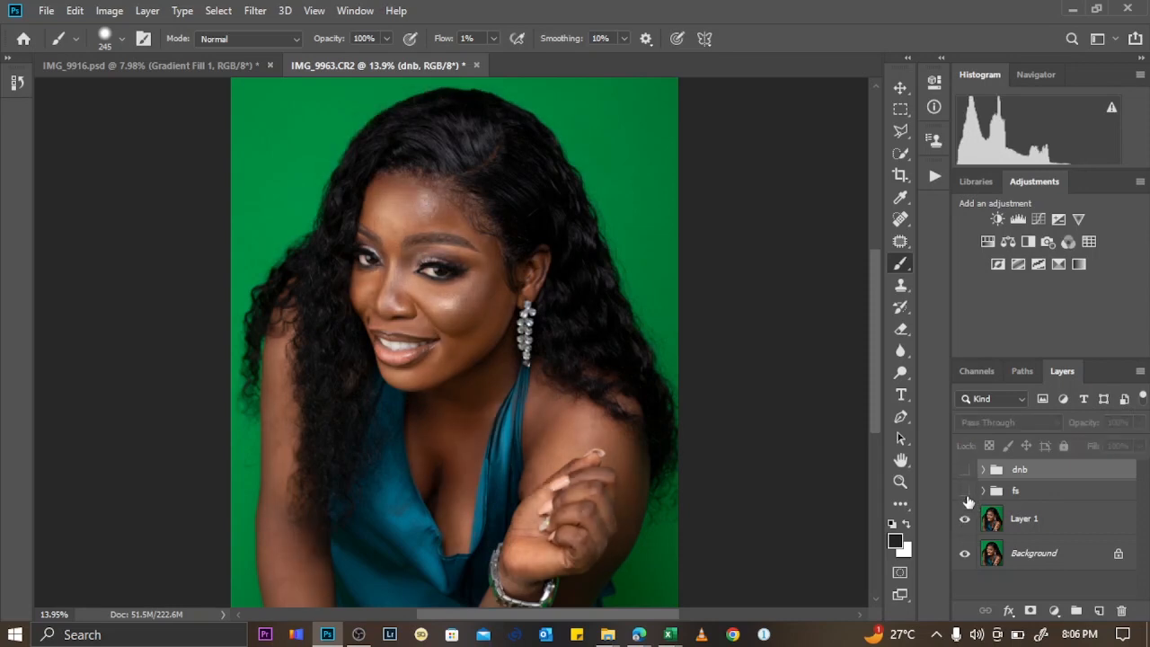
left_click(966, 492)
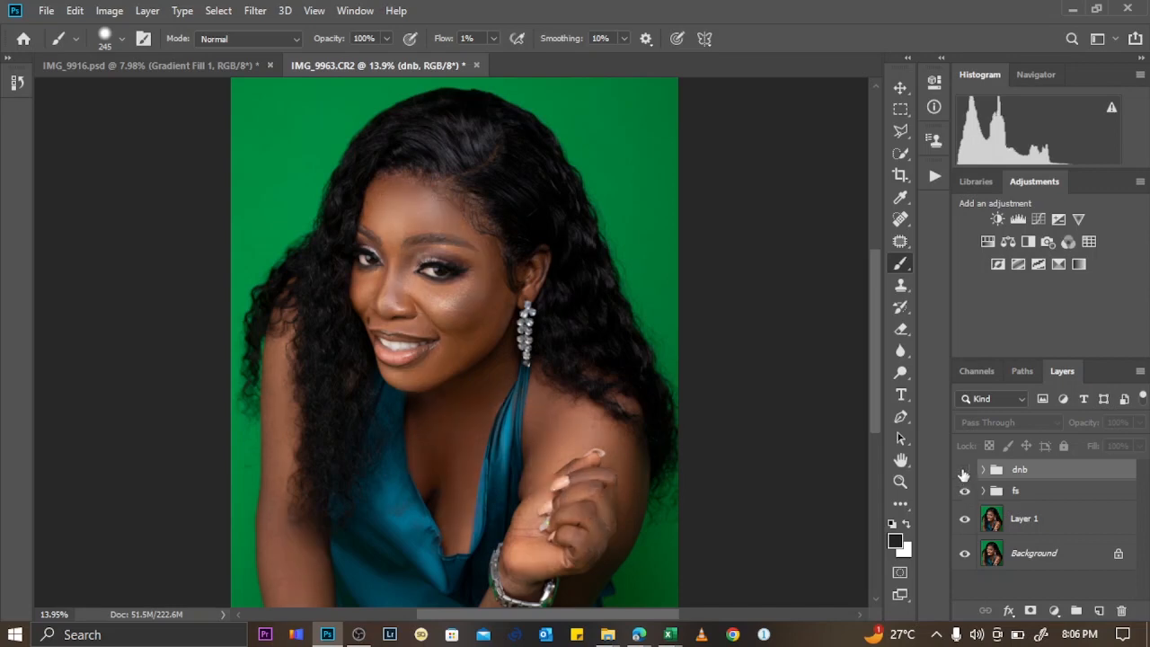
left_click(964, 473)
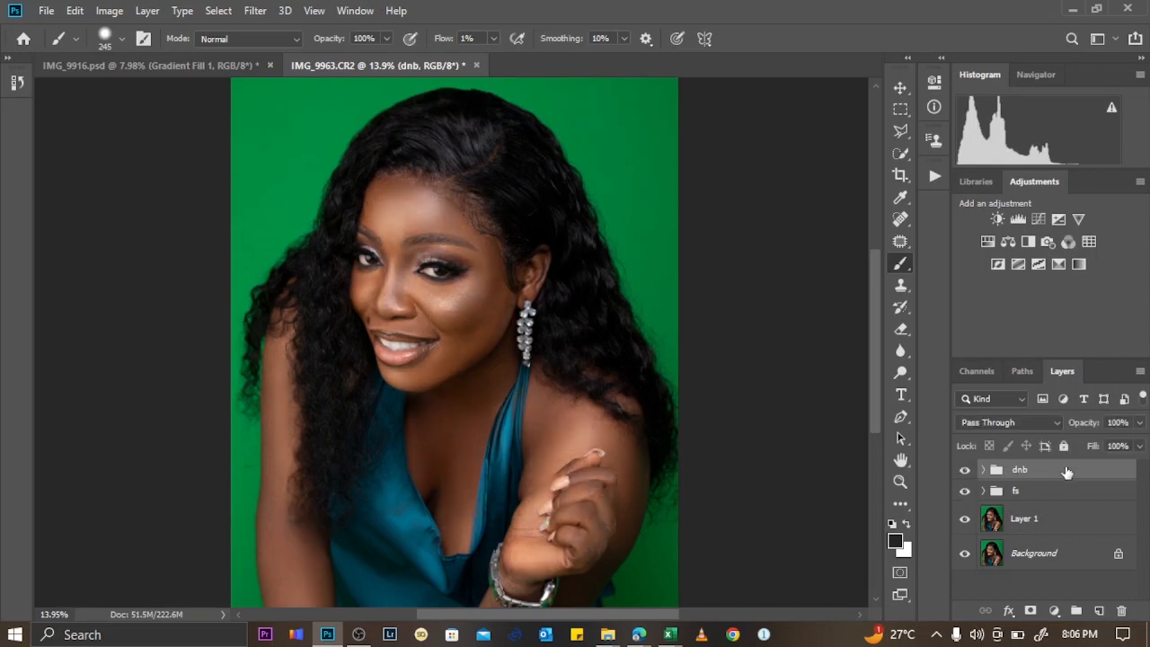
Set the dnb group's opacity to 74% and hide the group.
left_click(1139, 423)
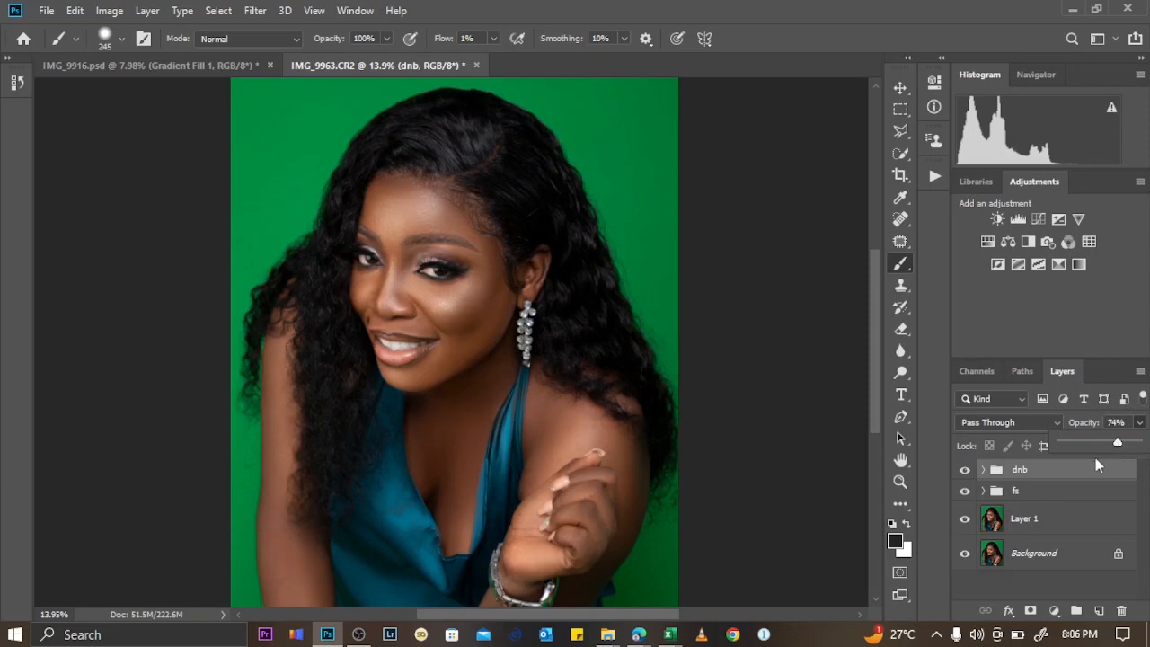
left_click(964, 469)
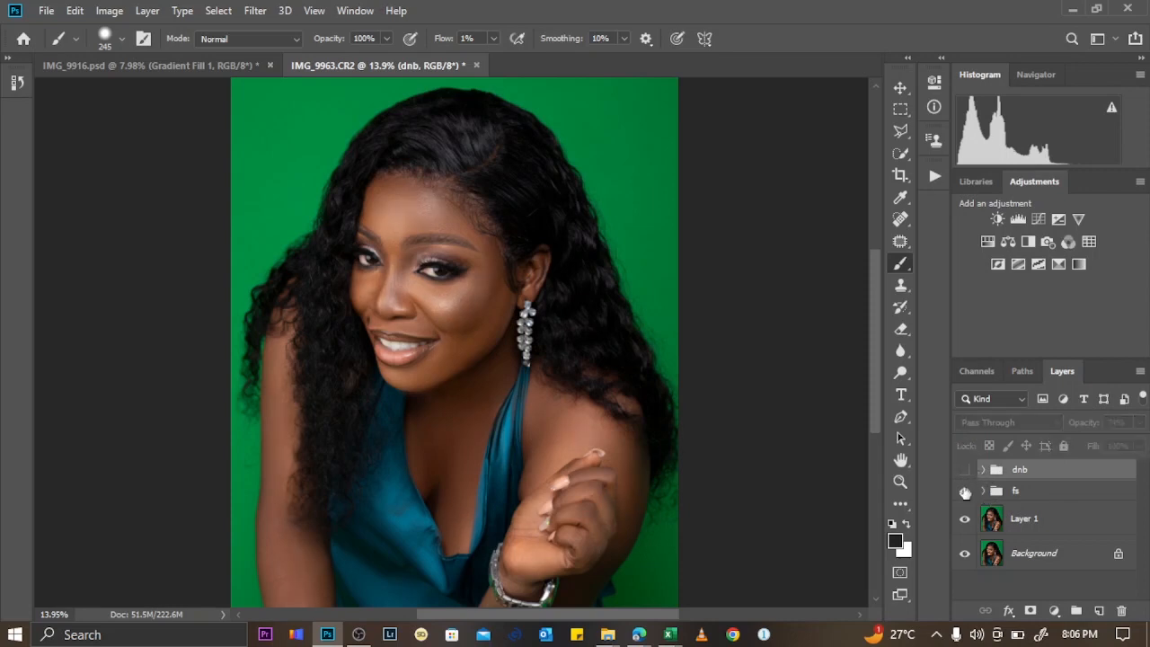
Select the low/color layer in the fs group and outline the forehead from hairline to eyebrows with the Polygonal Lasso.
left_click(983, 491)
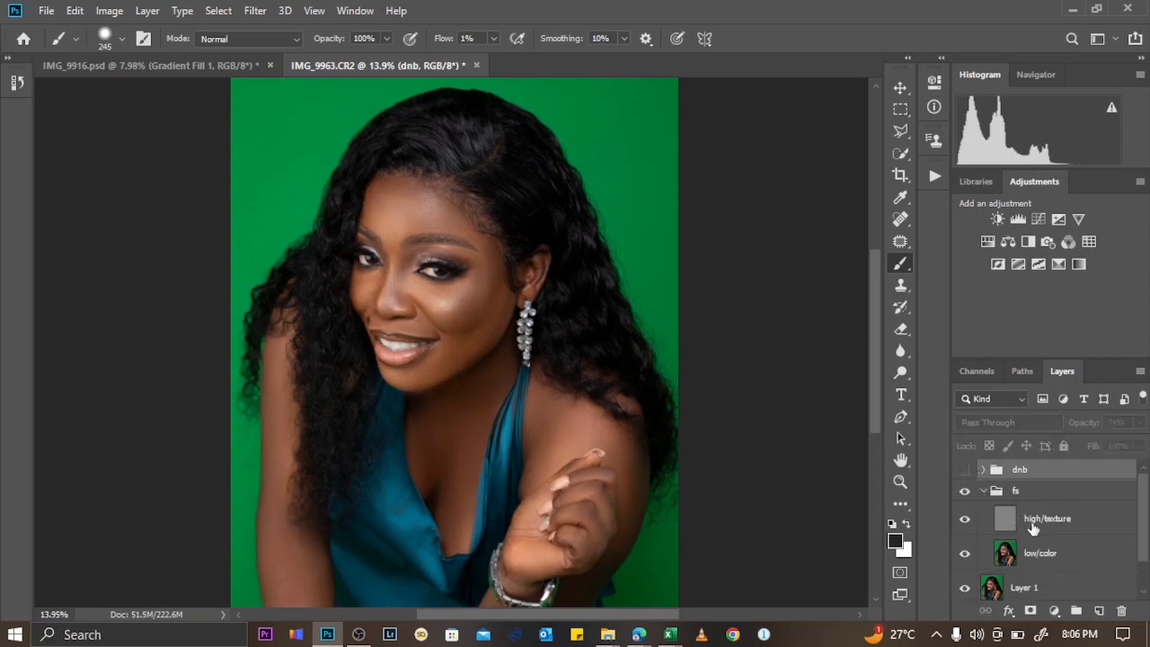
left_click(1008, 555)
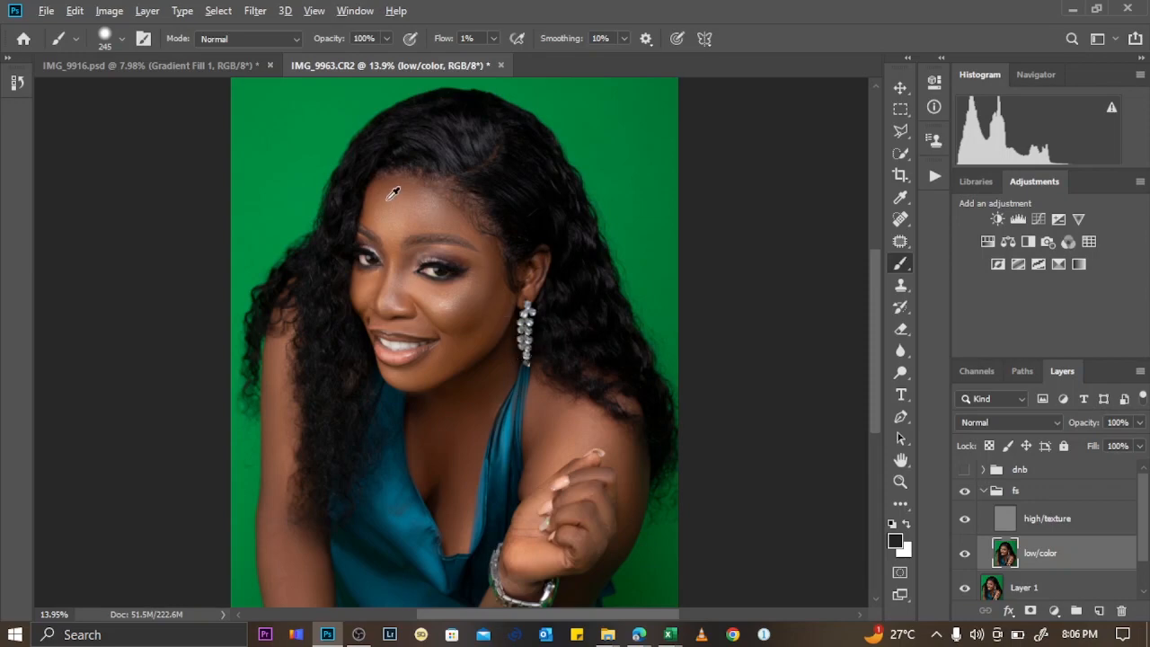
scroll(393, 193, "up", 3)
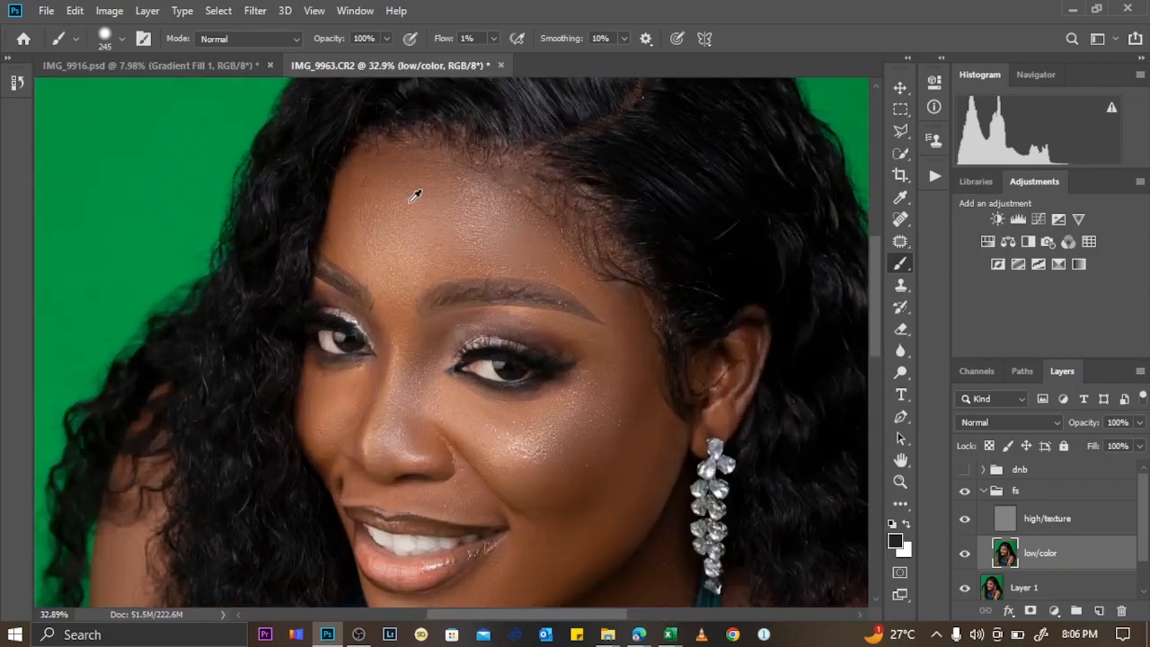
scroll(416, 195, "down", 1)
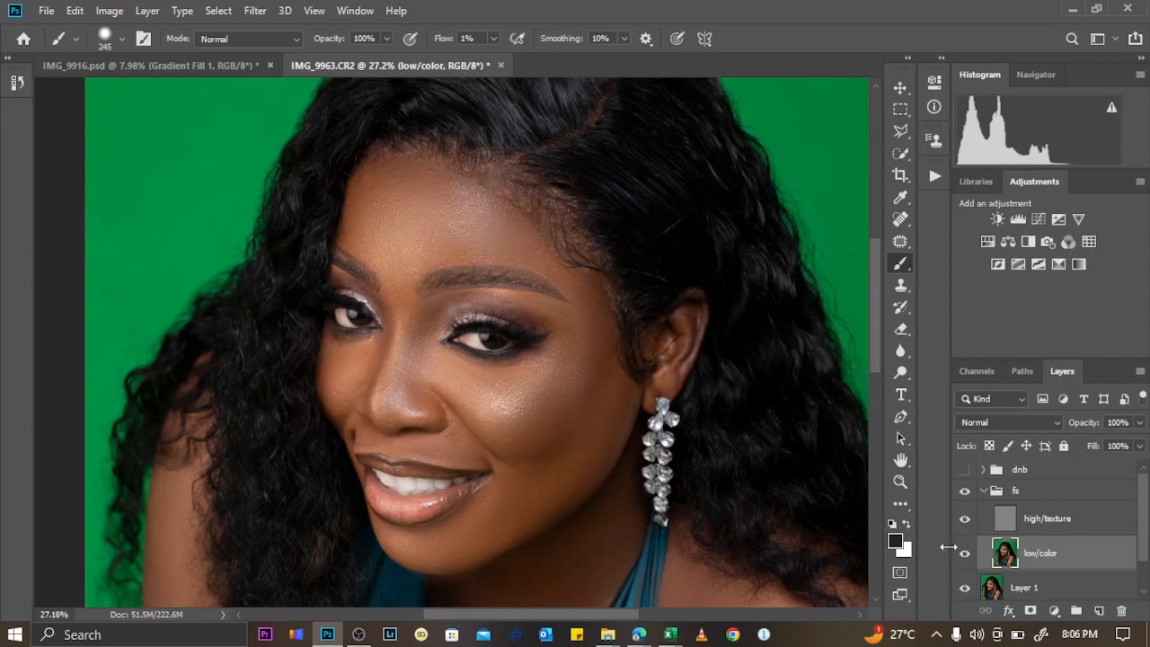
left_click(900, 133)
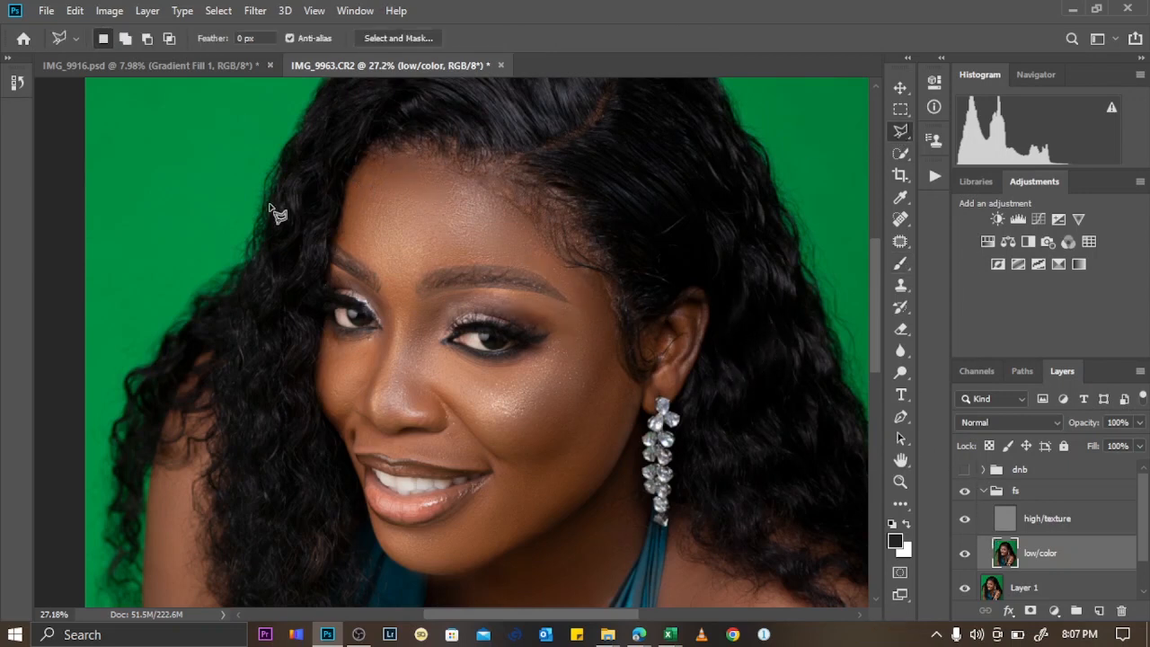
scroll(217, 221, "up", 1)
scroll(436, 218, "up", 1)
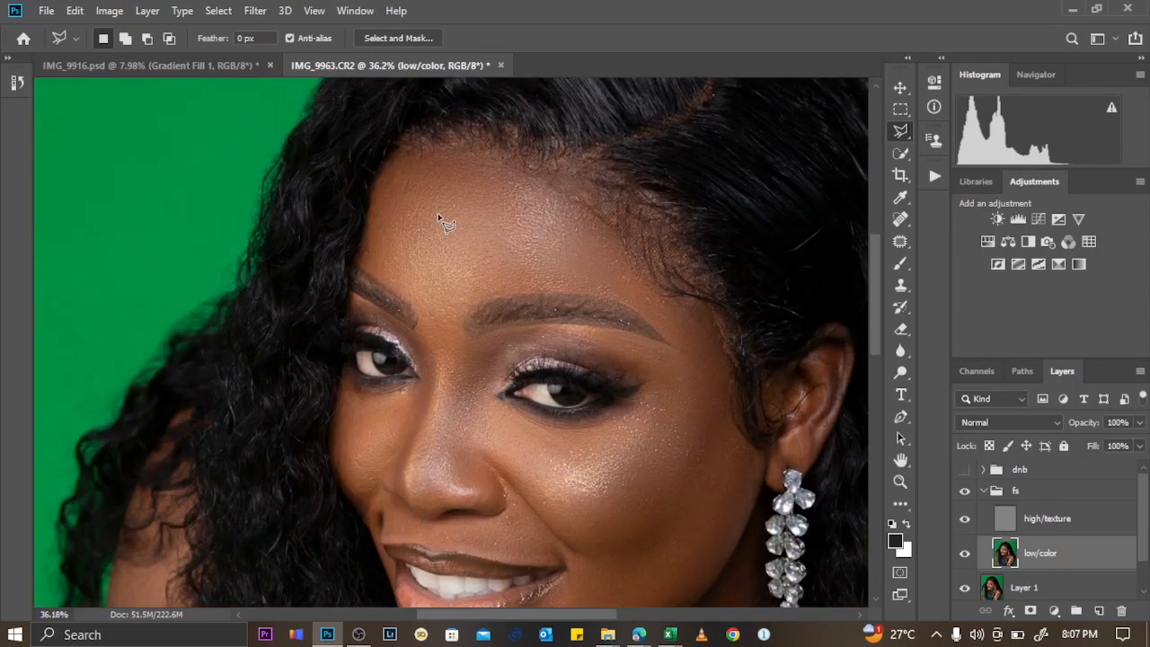
mouse_move(418, 147)
left_mouse_down()
mouse_move(521, 160)
mouse_move(599, 214)
mouse_move(691, 334)
mouse_move(668, 335)
mouse_move(593, 289)
mouse_move(433, 313)
left_mouse_up()
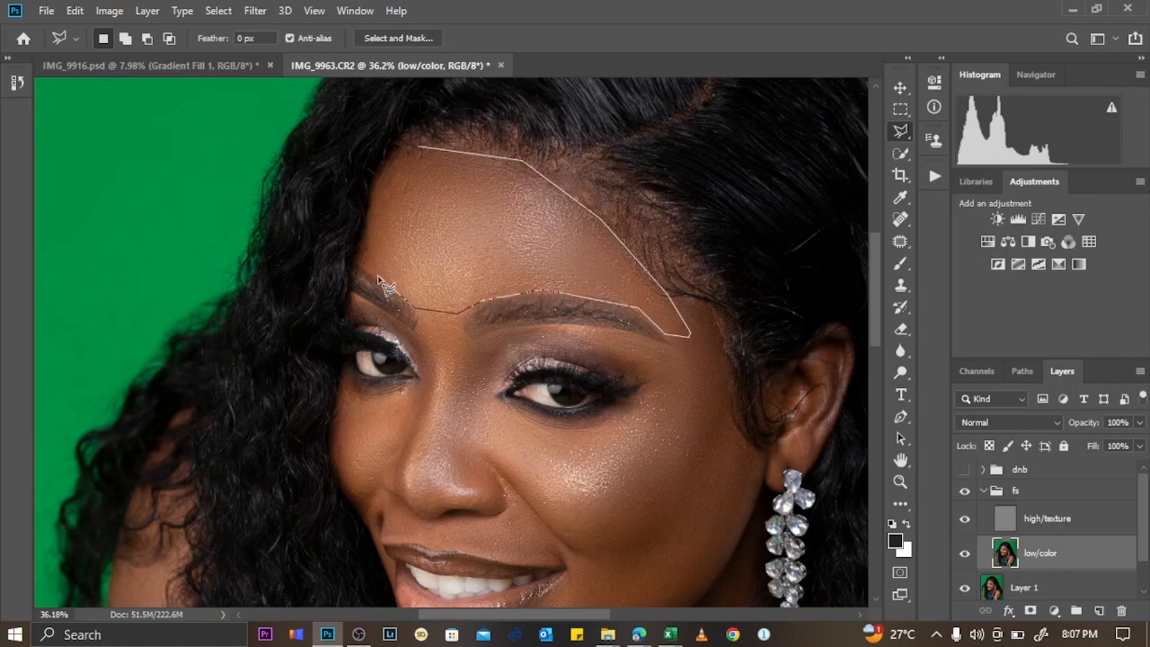
mouse_move(358, 266)
left_mouse_down()
mouse_move(380, 166)
mouse_move(365, 181)
mouse_move(413, 141)
mouse_move(383, 184)
left_mouse_up()
key("BackSpace")
left_click(412, 149)
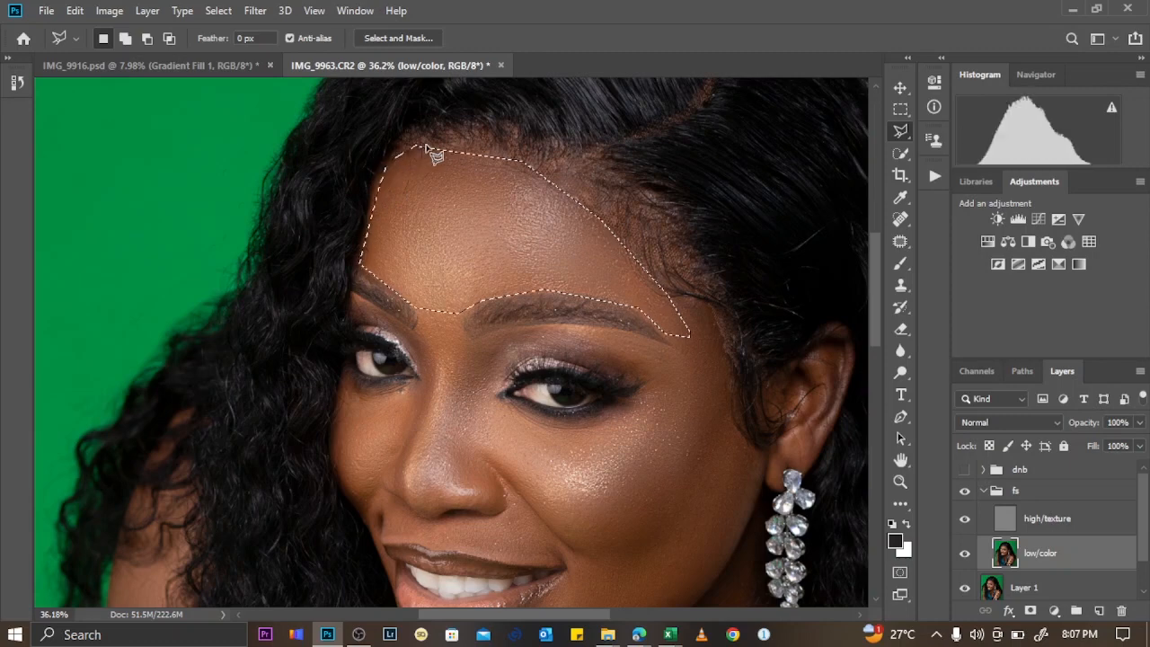
Apply a Gaussian Blur with a 15.3 px radius to the forehead selection on the low/color layer, then deselect.
left_click(252, 12)
mouse_move(321, 199)
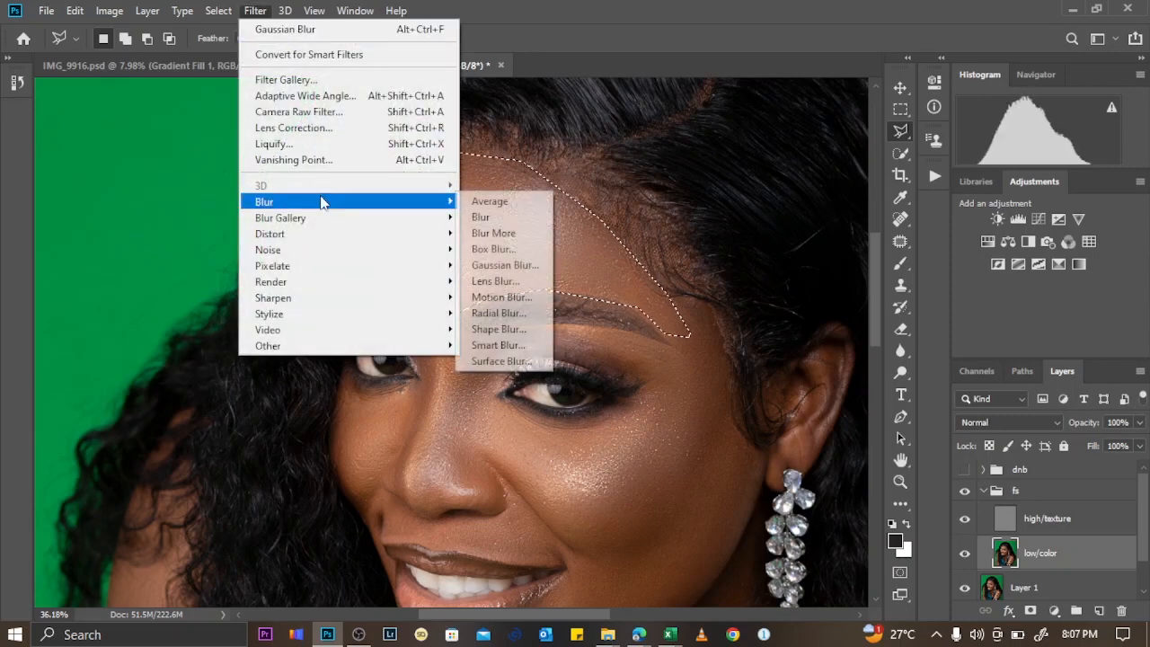
left_click(503, 265)
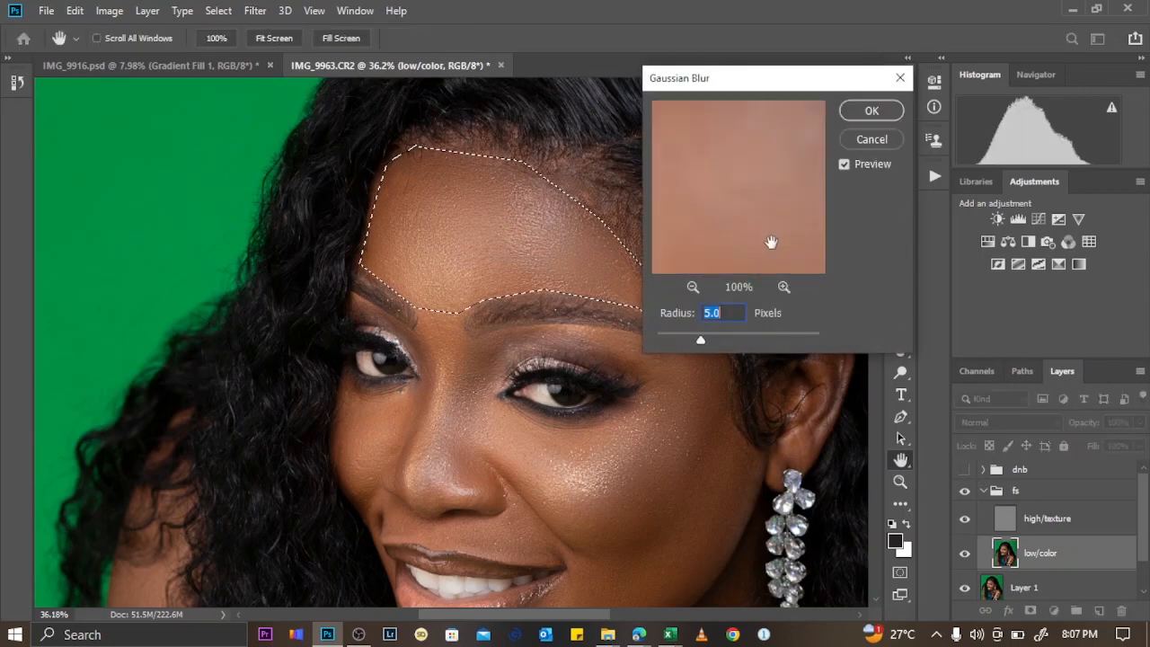
left_click_drag(771, 84, 817, 52)
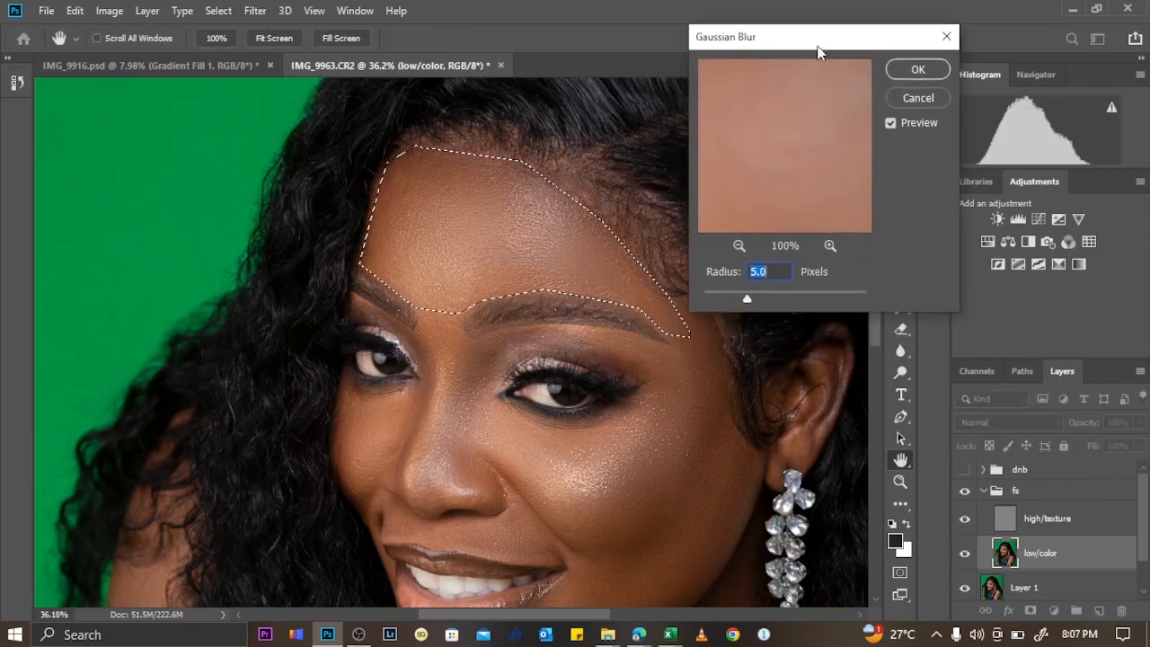
left_click_drag(746, 298, 783, 304)
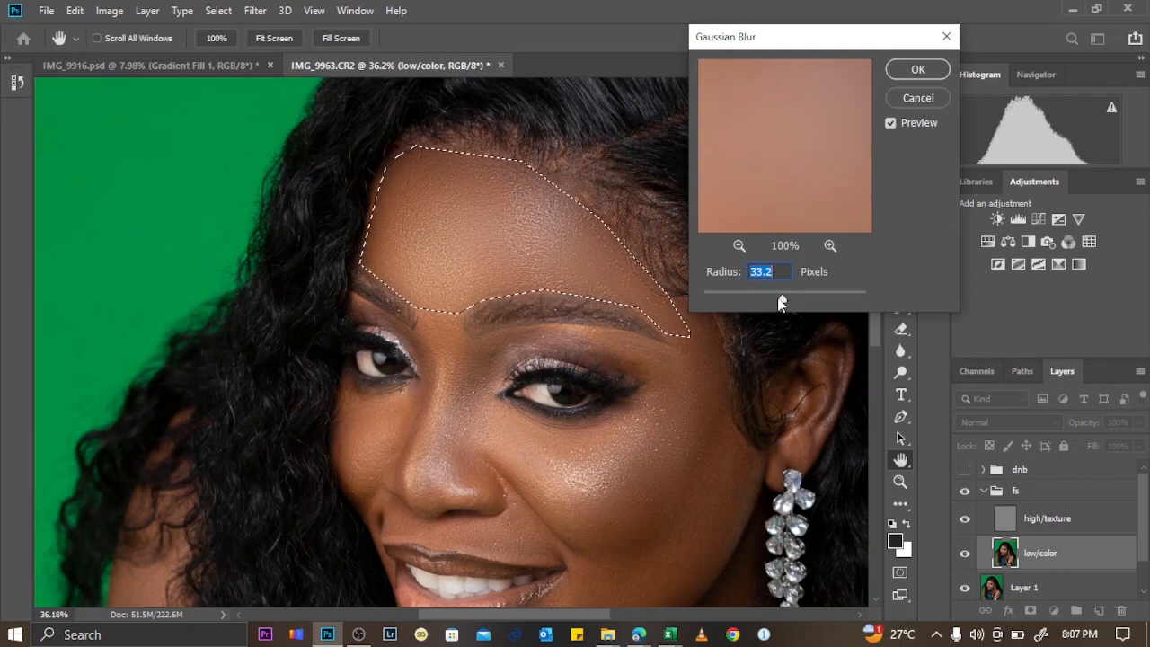
left_click_drag(778, 301, 756, 303)
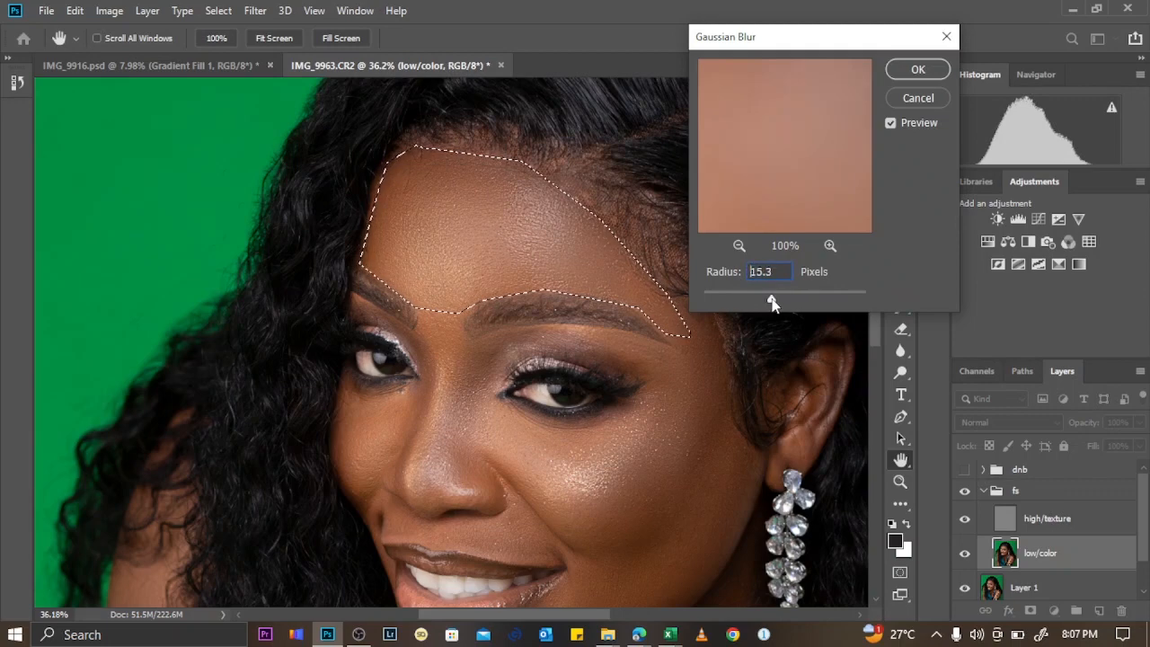
left_click(919, 70)
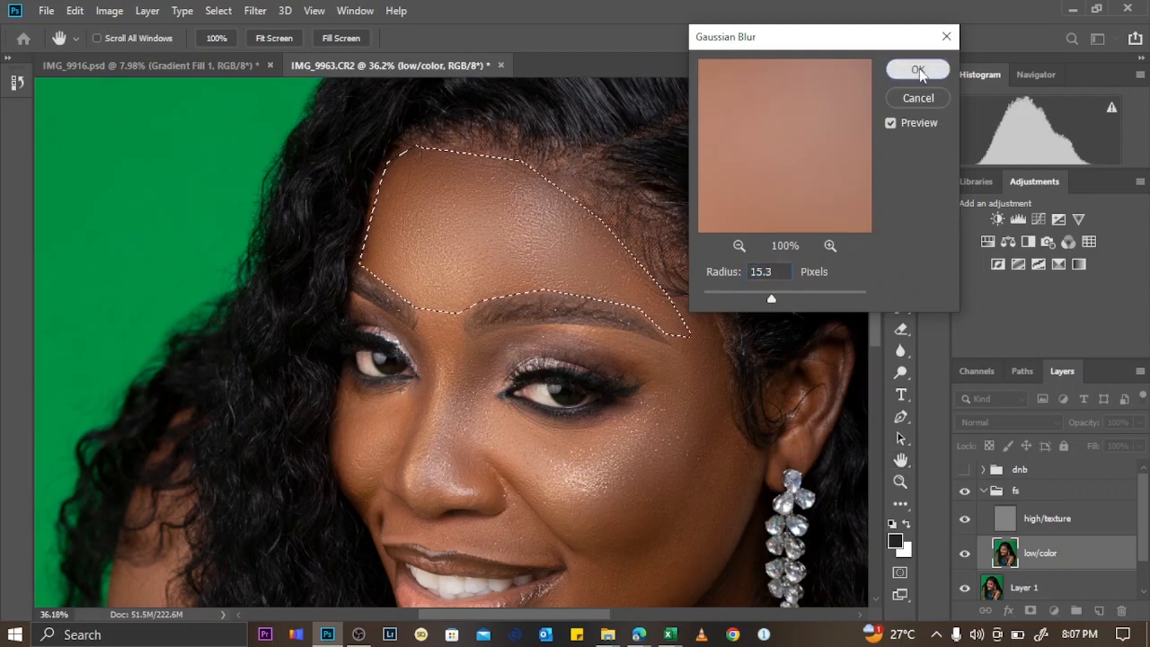
key("ctrl+d")
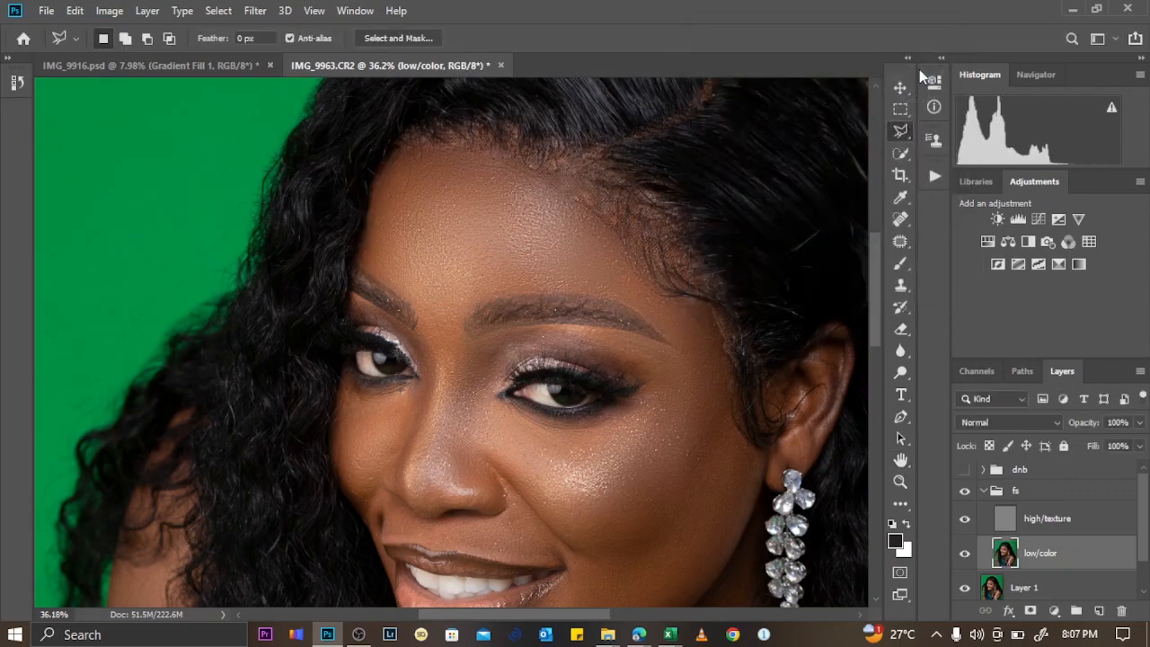
Outline the cheek and temple beside the earring-side eye with the Polygonal Lasso on the low/color layer.
scroll(707, 224, "down", 3)
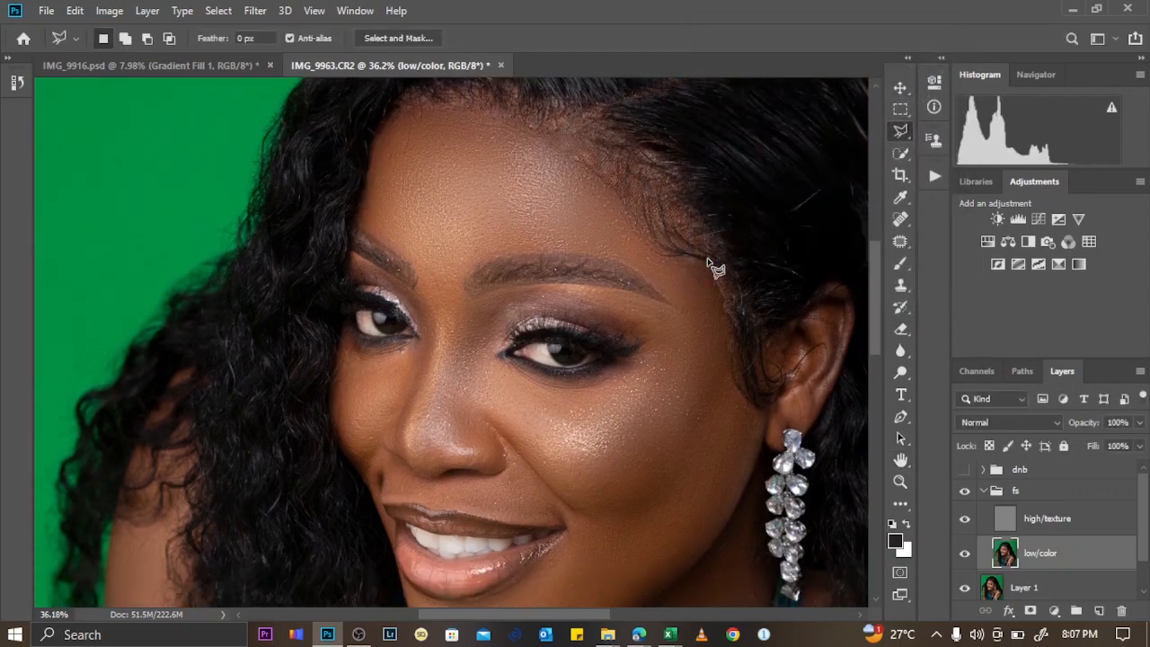
left_click(658, 194)
left_click(677, 239)
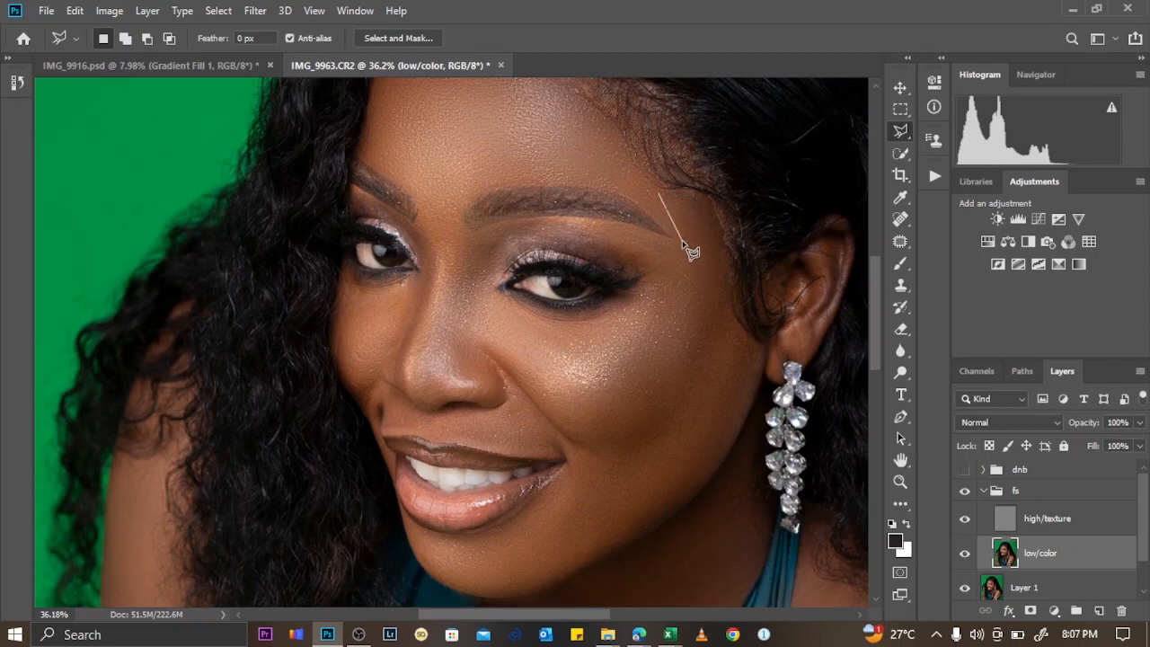
left_click(557, 364)
left_click(573, 439)
left_click(643, 449)
left_click(710, 422)
left_click(735, 315)
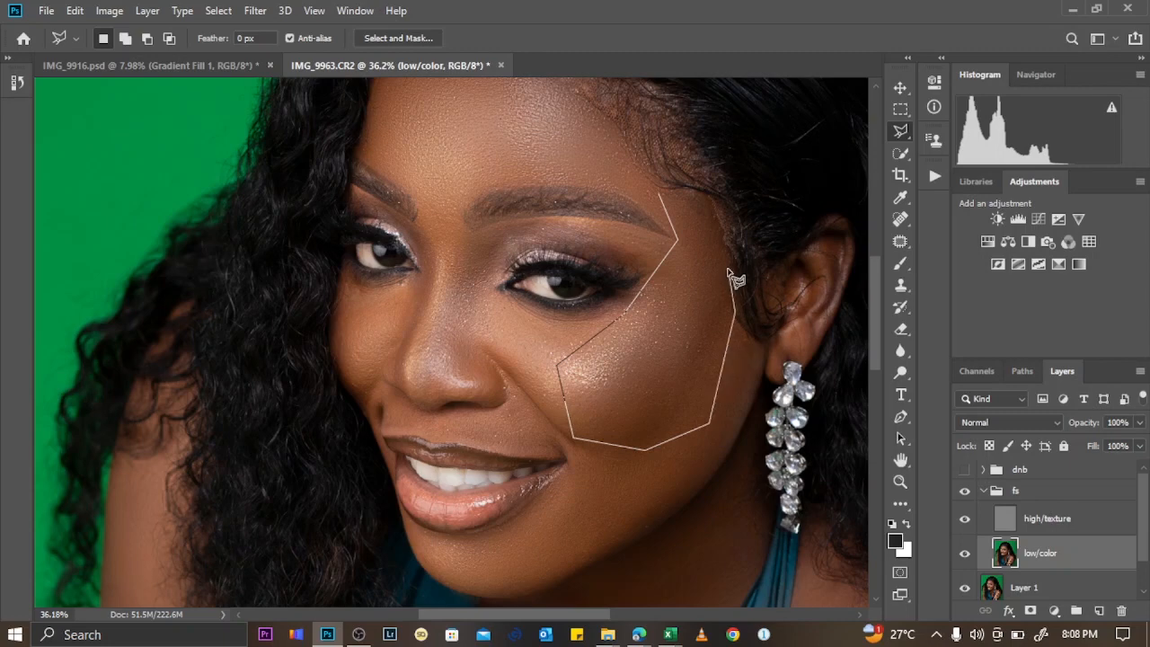
left_click(703, 208)
left_click(660, 195)
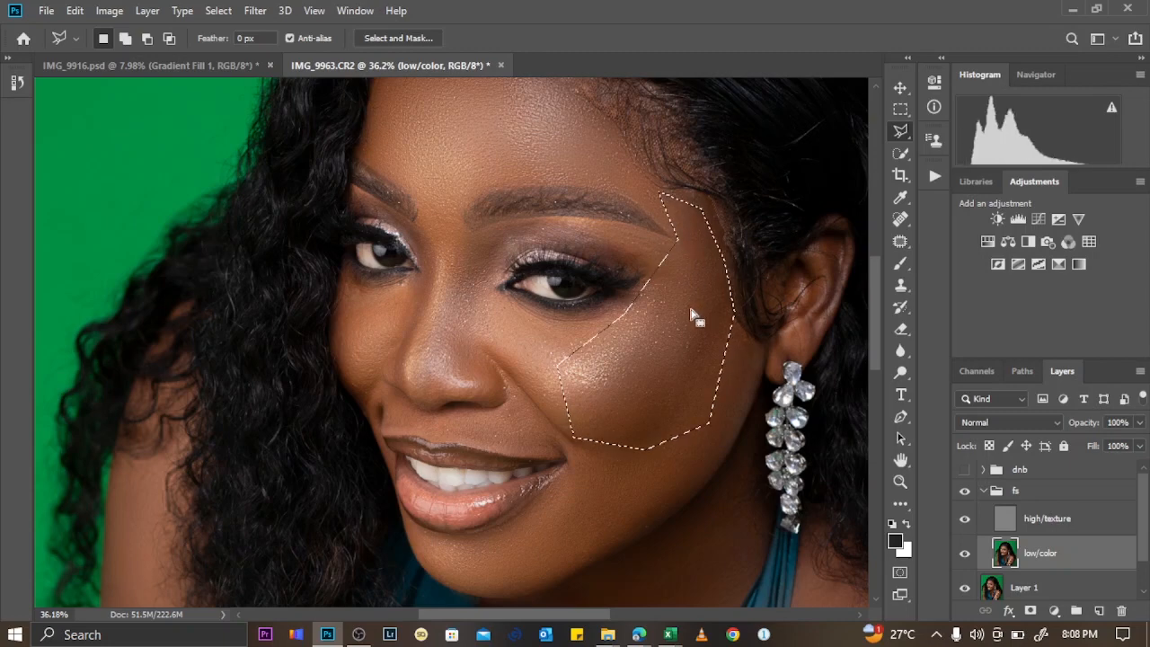
Apply Gaussian Blur to the cheek and temple selection on the low/color layer, then clear the selection.
right_click(691, 310)
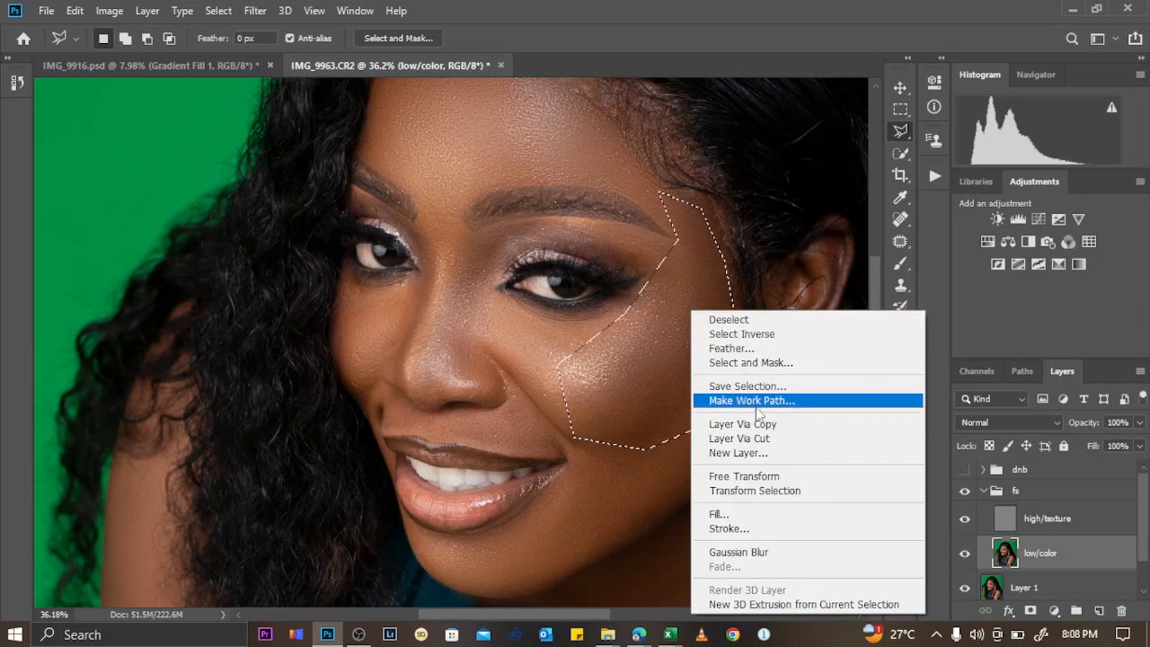
left_click(766, 552)
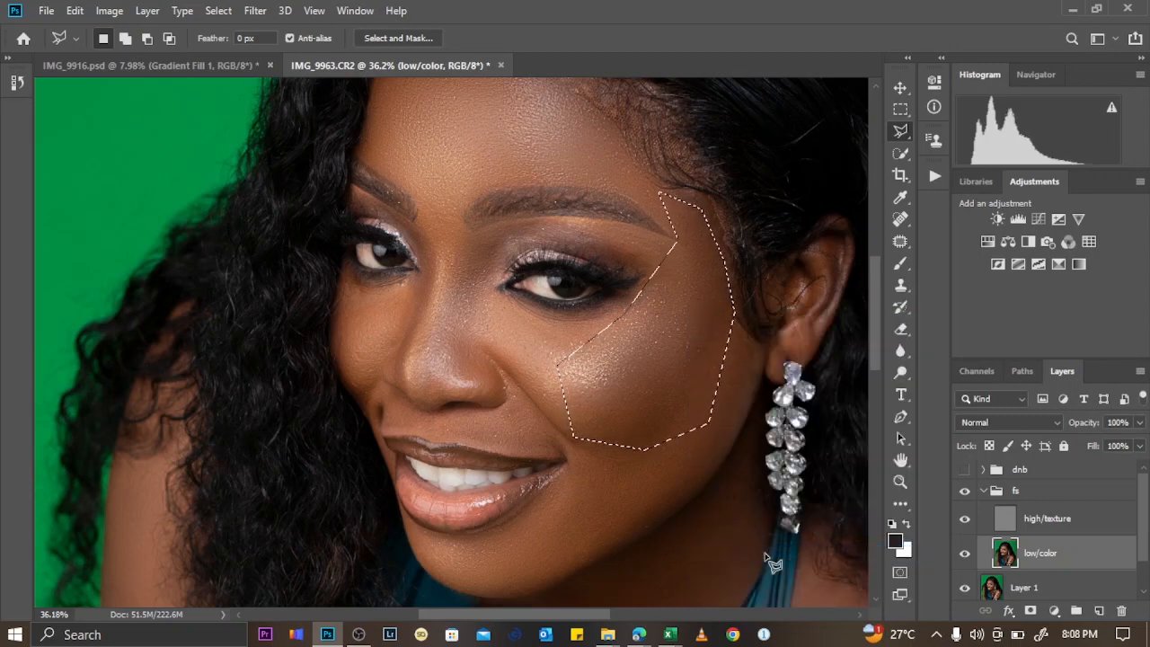
left_click(353, 289)
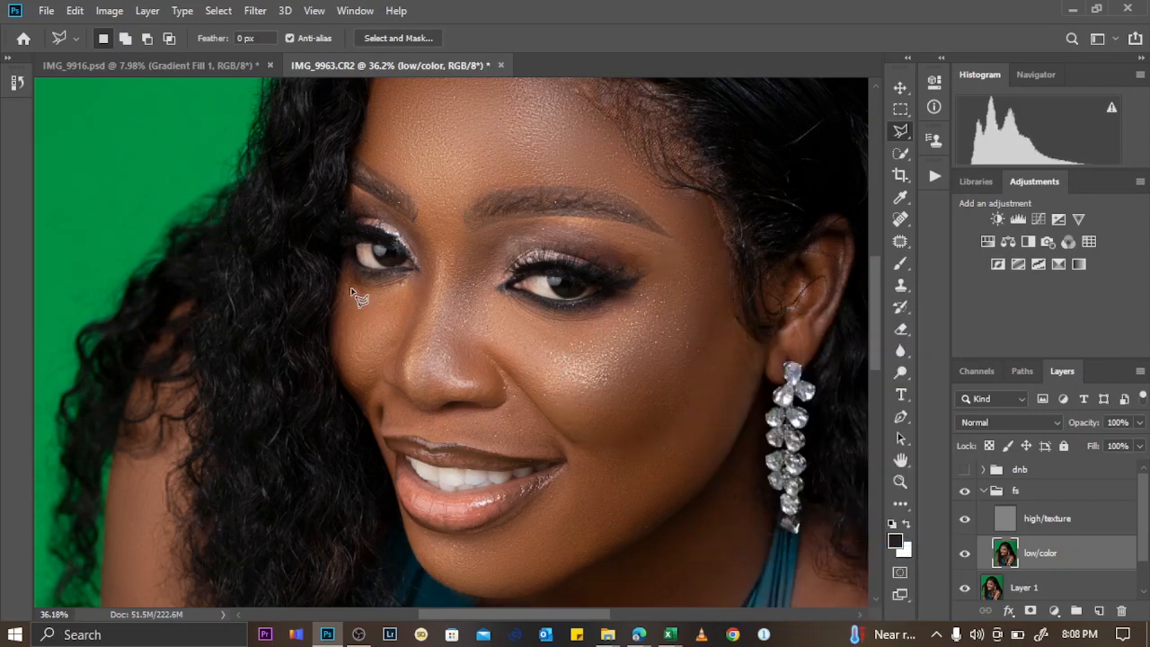
Outline the smaller cheek beside the loose hair with the Polygonal Lasso and apply Gaussian Blur to it.
mouse_move(421, 286)
left_mouse_down()
mouse_move(413, 328)
mouse_move(360, 409)
mouse_move(333, 341)
mouse_move(331, 301)
mouse_move(372, 293)
left_mouse_up()
right_click(376, 311)
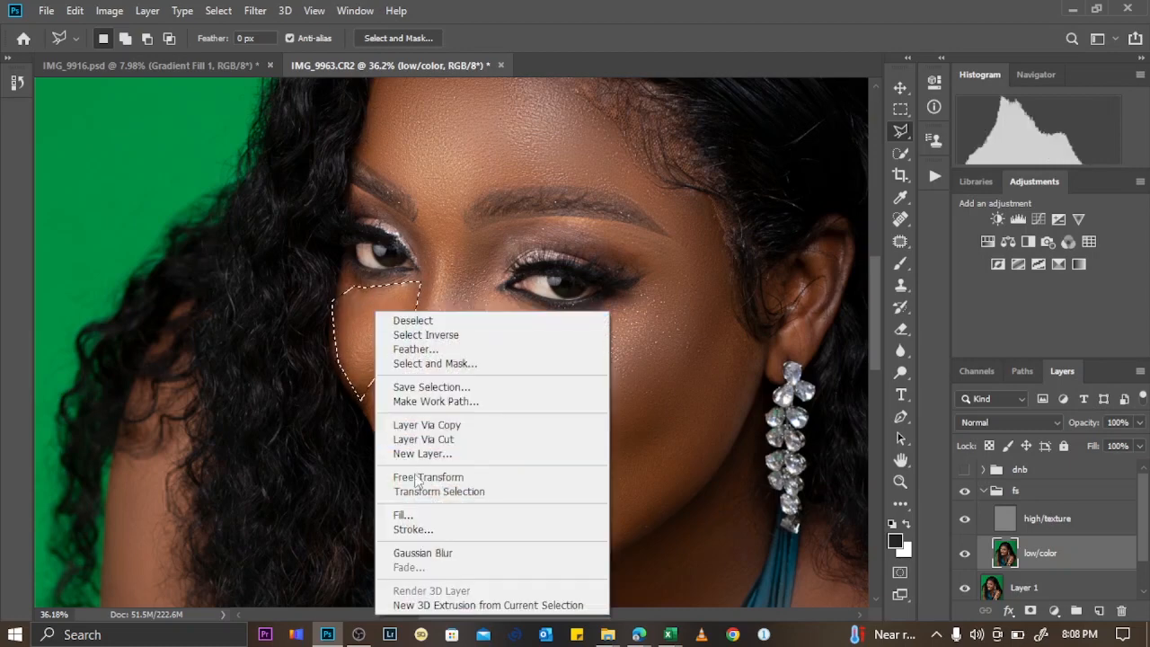
left_click(421, 553)
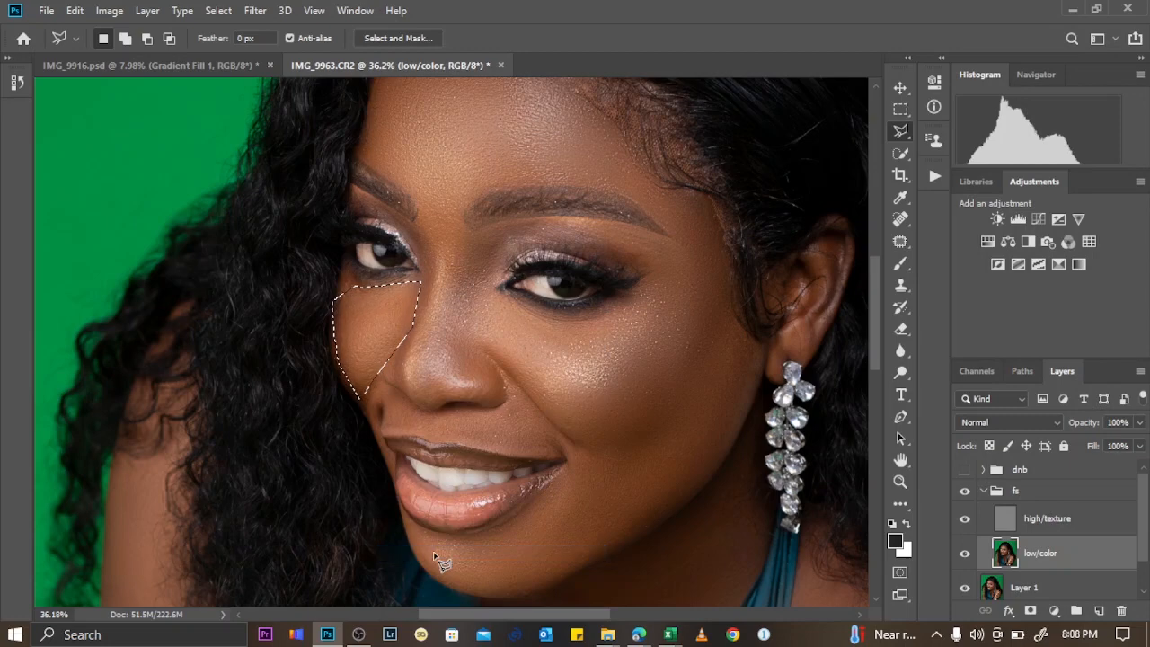
Outline the nose from bridge to tip with the Polygonal Lasso, apply Gaussian Blur to it, and deselect.
mouse_move(441, 240)
left_mouse_down()
mouse_move(431, 305)
mouse_move(403, 363)
mouse_move(414, 398)
mouse_move(449, 386)
mouse_move(477, 256)
mouse_move(467, 236)
mouse_move(441, 243)
left_mouse_up()
right_click(443, 250)
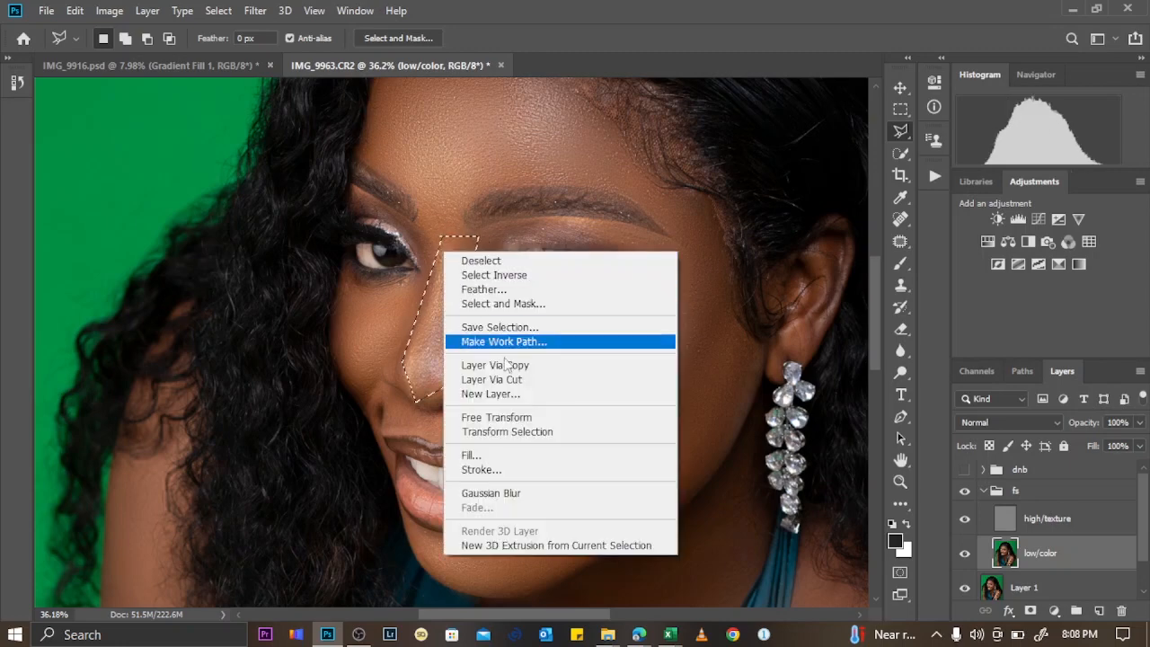
left_click(518, 496)
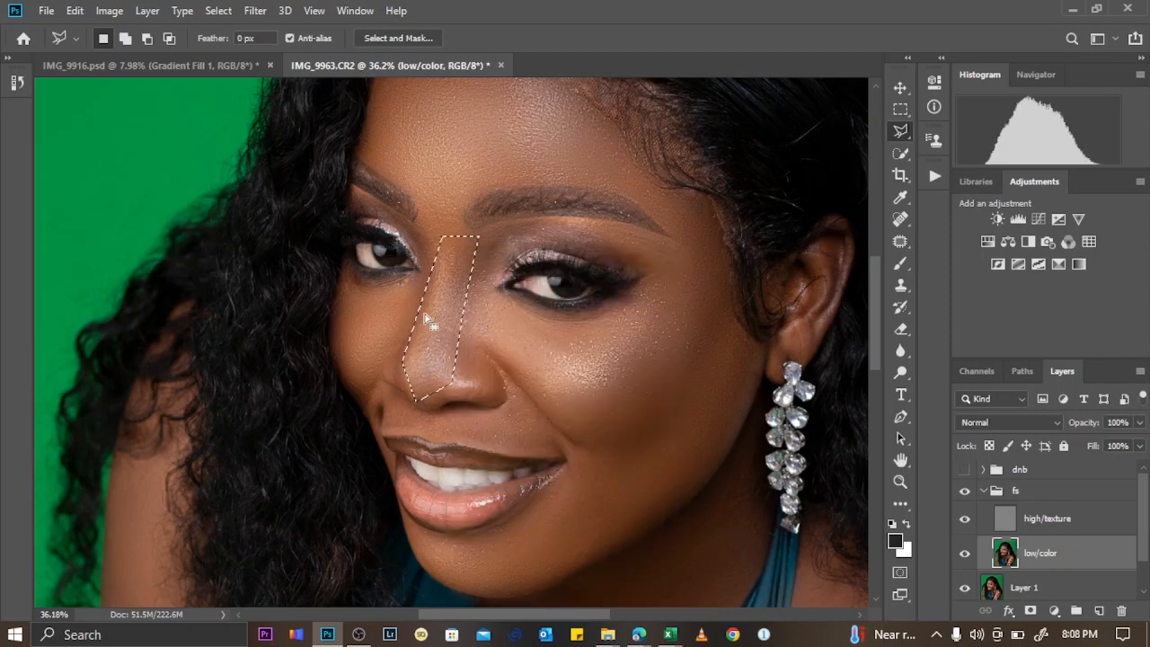
key("ctrl+d")
Outline the highlighted skin under the earring-side eye, from beside the nose up to the temple, with the Polygonal Lasso.
scroll(535, 354, "down", 2)
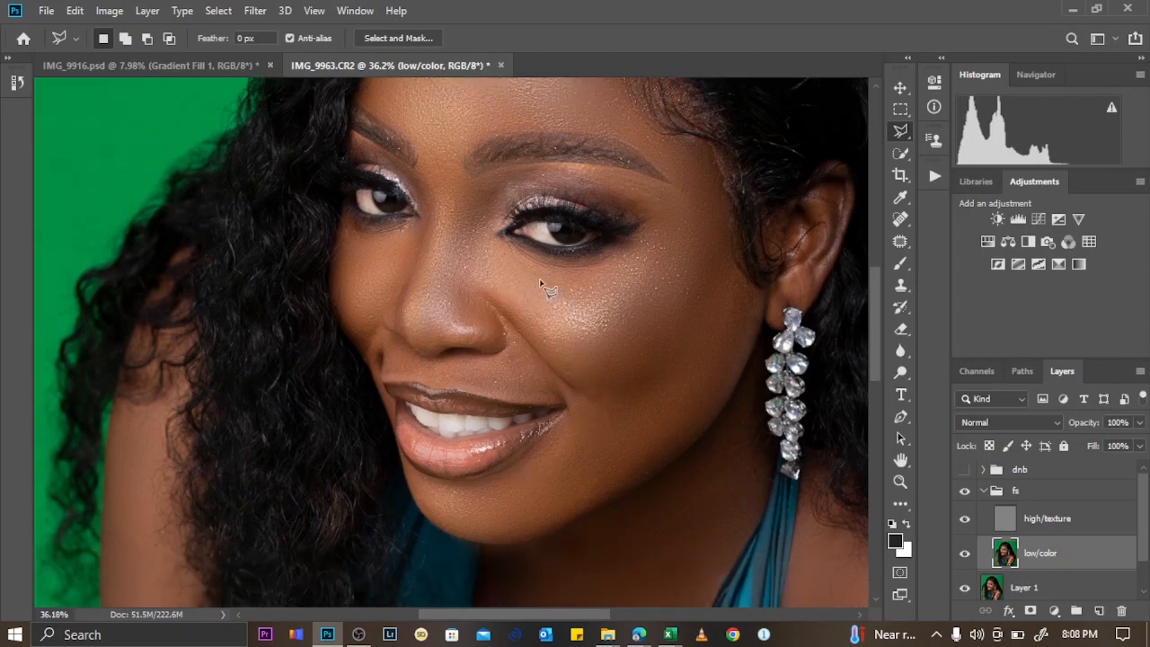
left_click(486, 264)
left_click(530, 330)
left_click(623, 336)
left_click(686, 266)
left_click(698, 201)
left_click(649, 250)
left_click(555, 268)
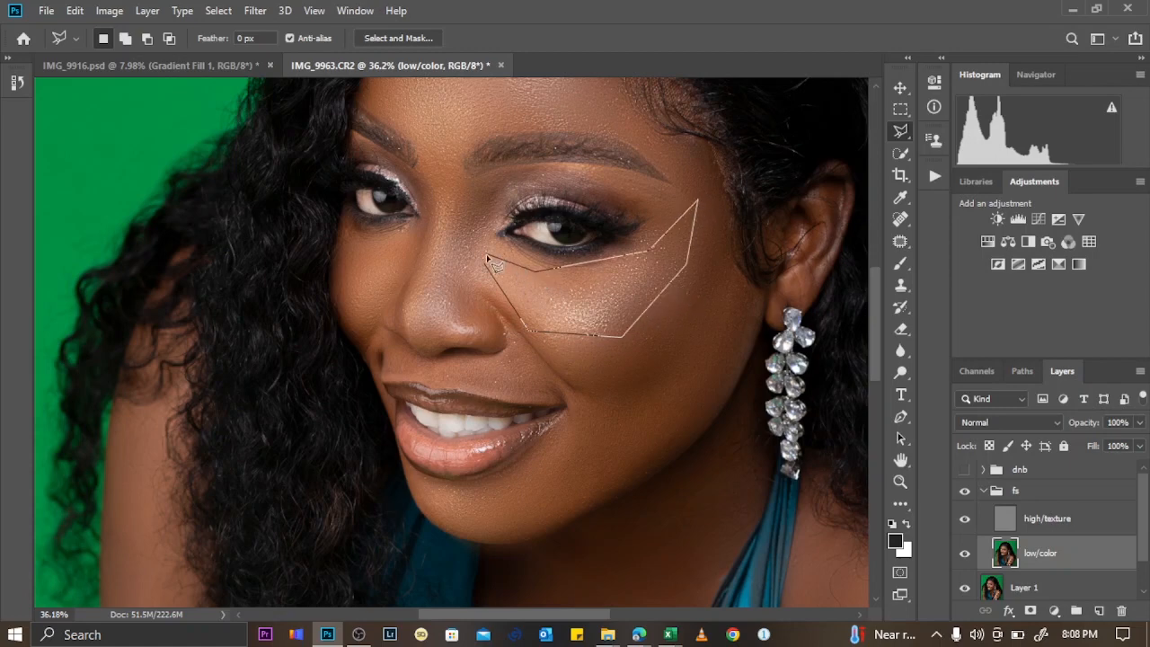
left_click(486, 264)
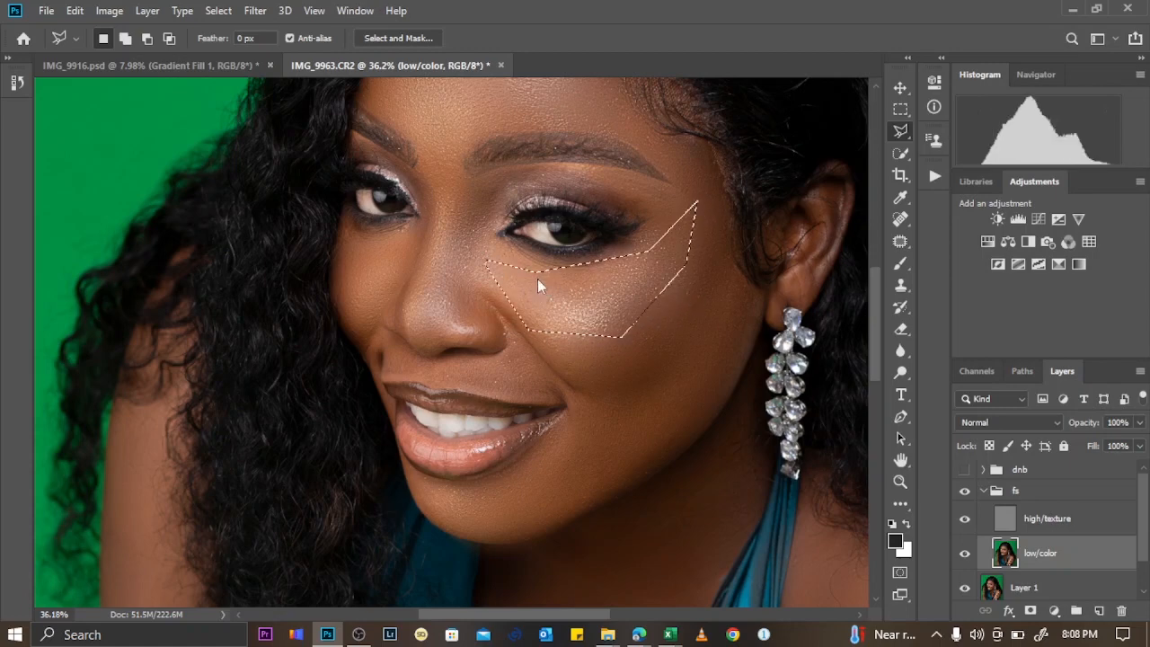
Fill the under-eye selection on the low/color layer using Content-Aware with Color Adaptation at 100% opacity.
right_click(538, 279)
left_click(620, 485)
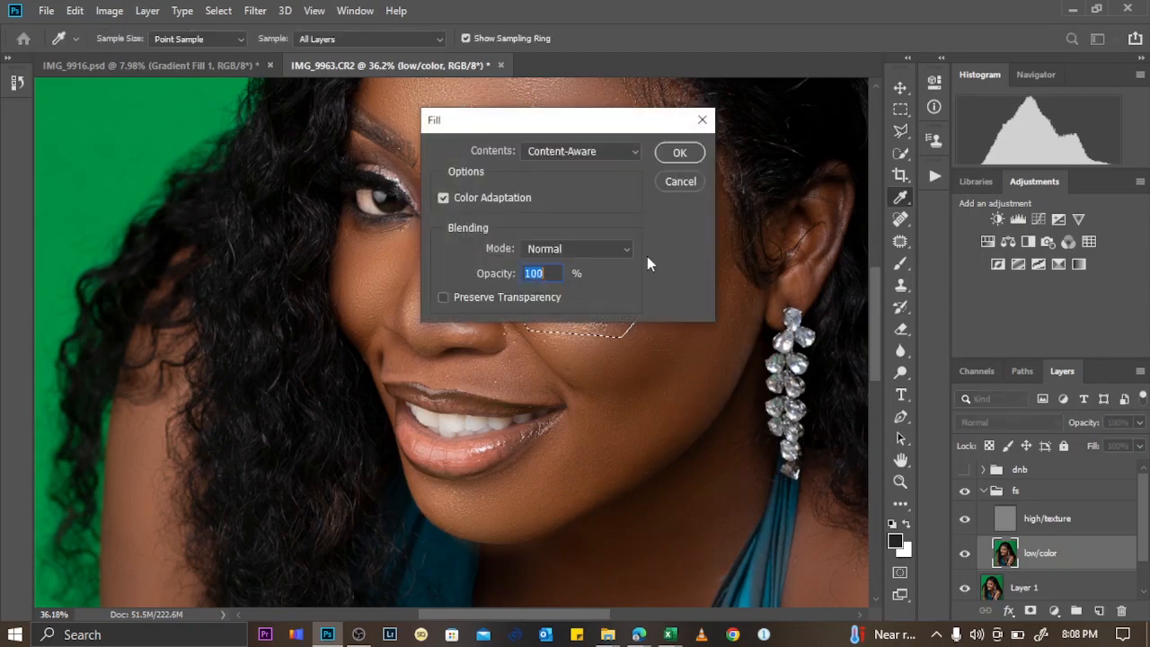
left_click(679, 153)
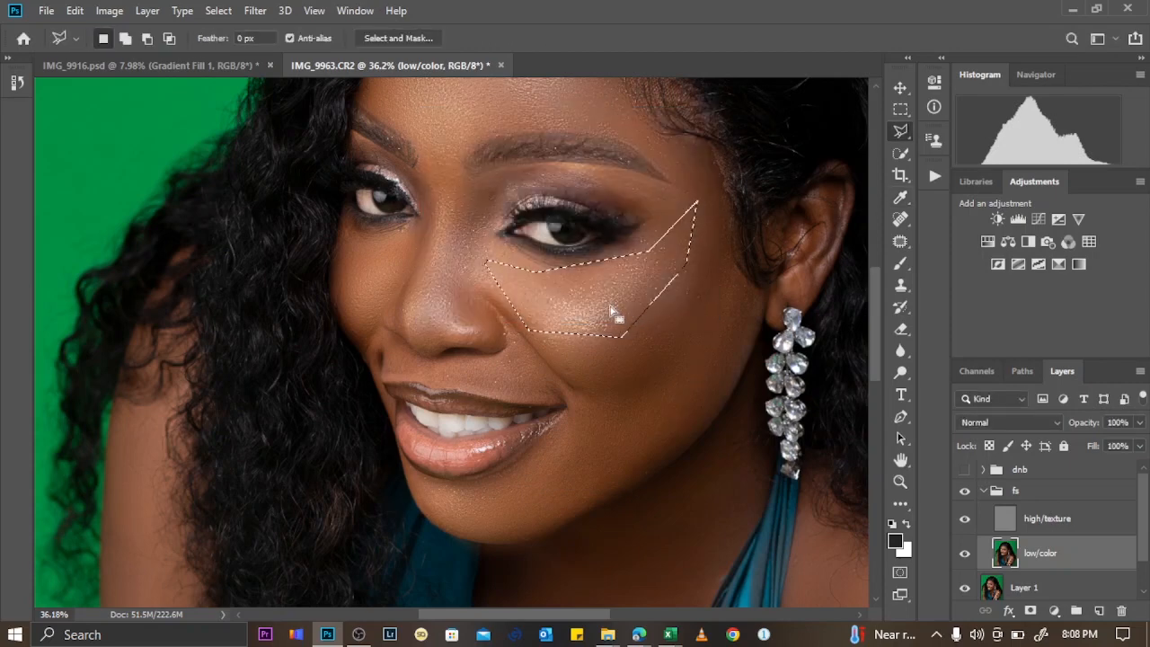
Apply Gaussian Blur to the under-eye selection on the low/color layer, then deselect.
right_click(611, 308)
left_click(654, 547)
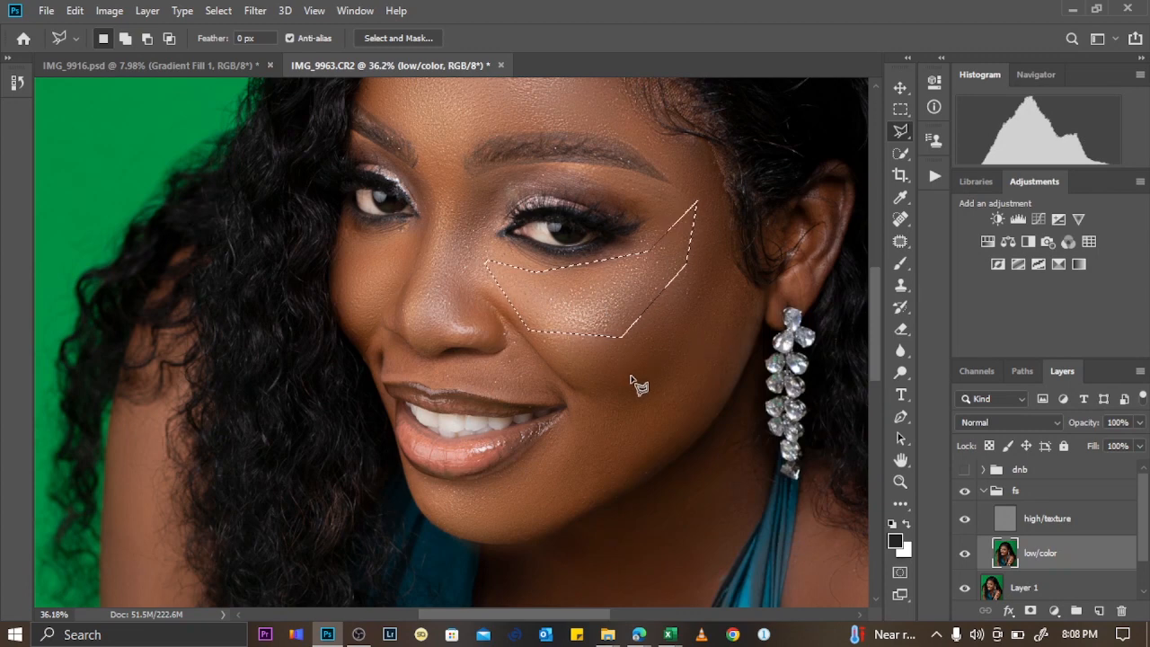
key("ctrl+d")
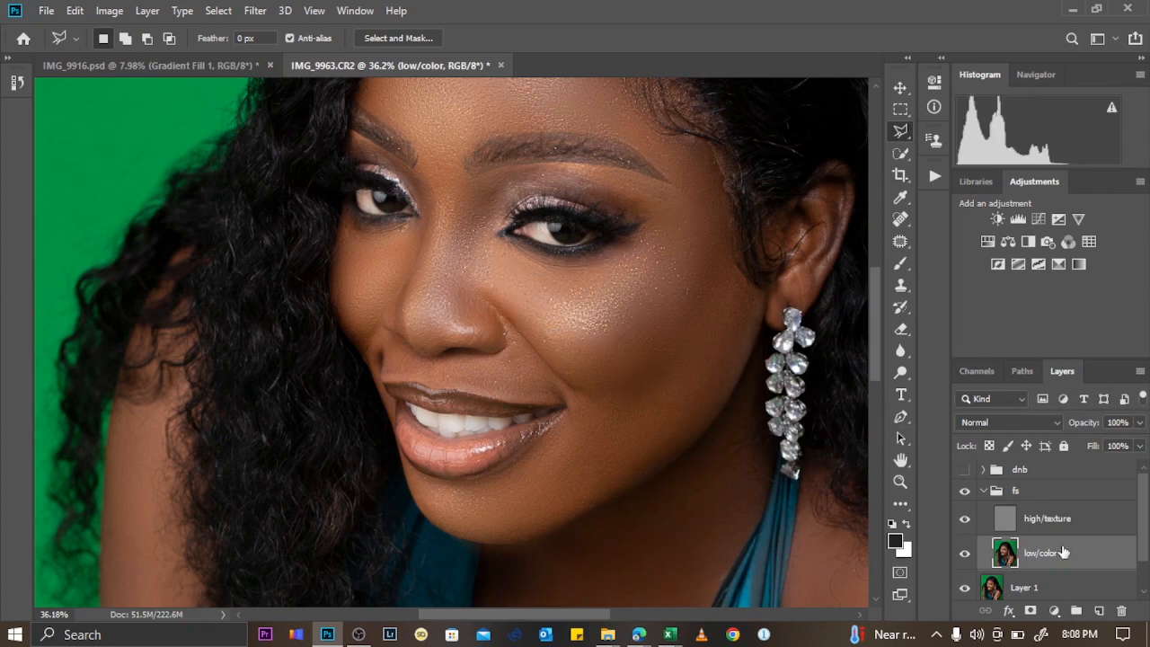
Collapse the fs group and make the dnb group visible again.
left_click(984, 492)
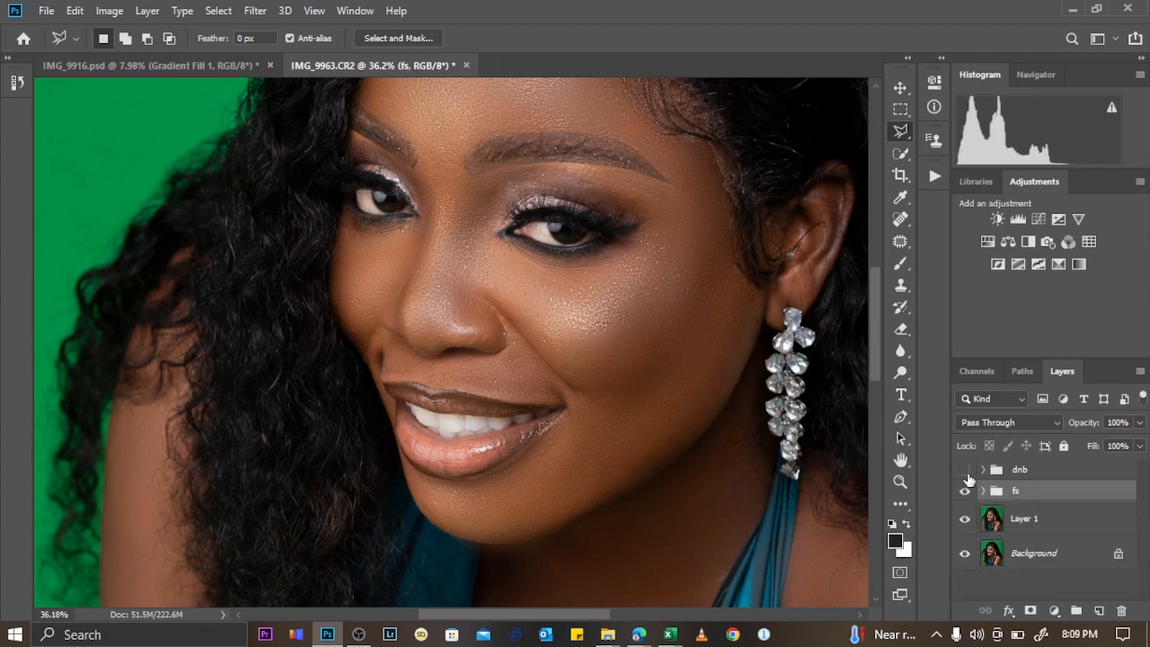
scroll(552, 269, "down", 3)
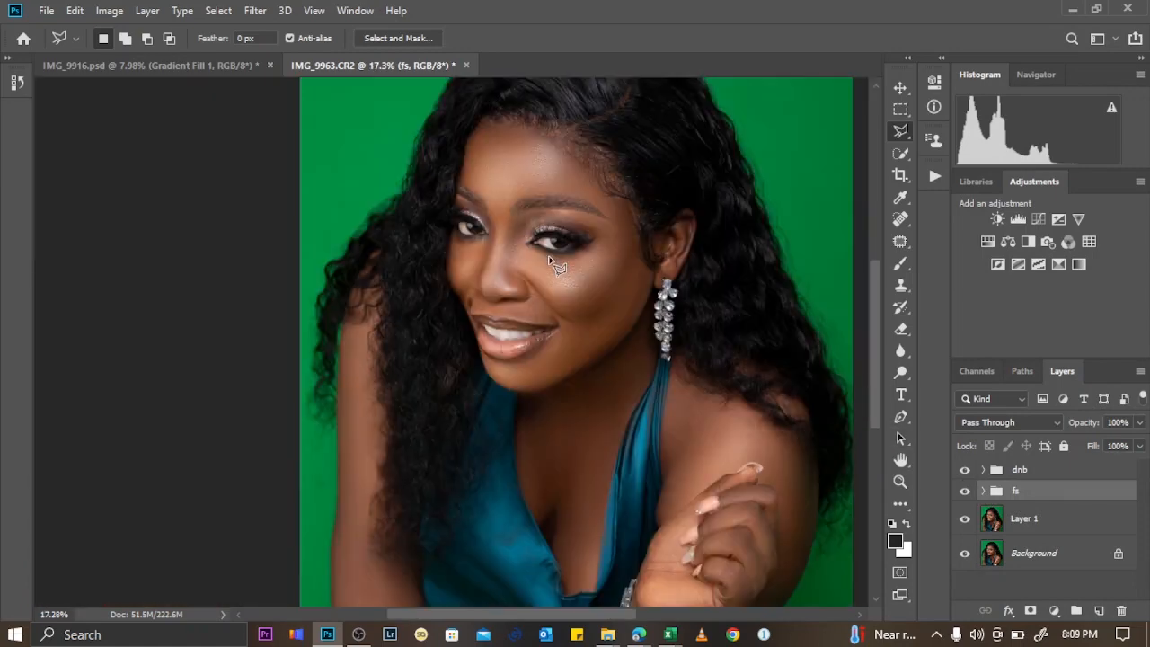
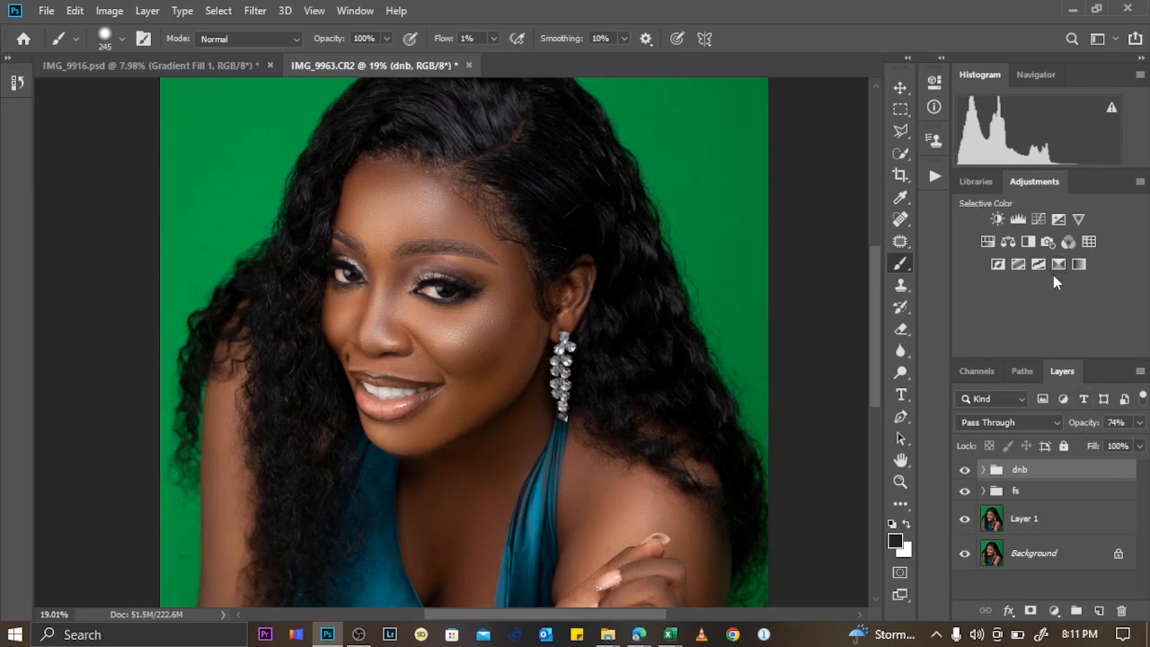
Add a Hue/Saturation adjustment layer above the dnb group and set Yellows to saturation -100 and lightness +100.
left_click(985, 242)
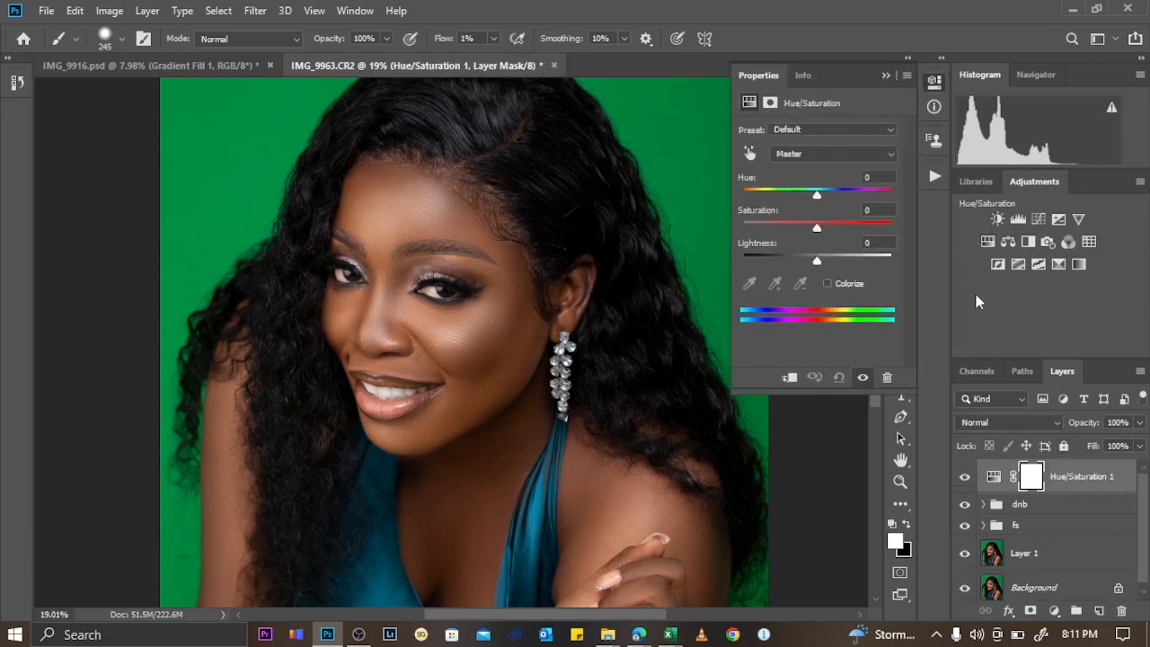
left_click(1056, 613)
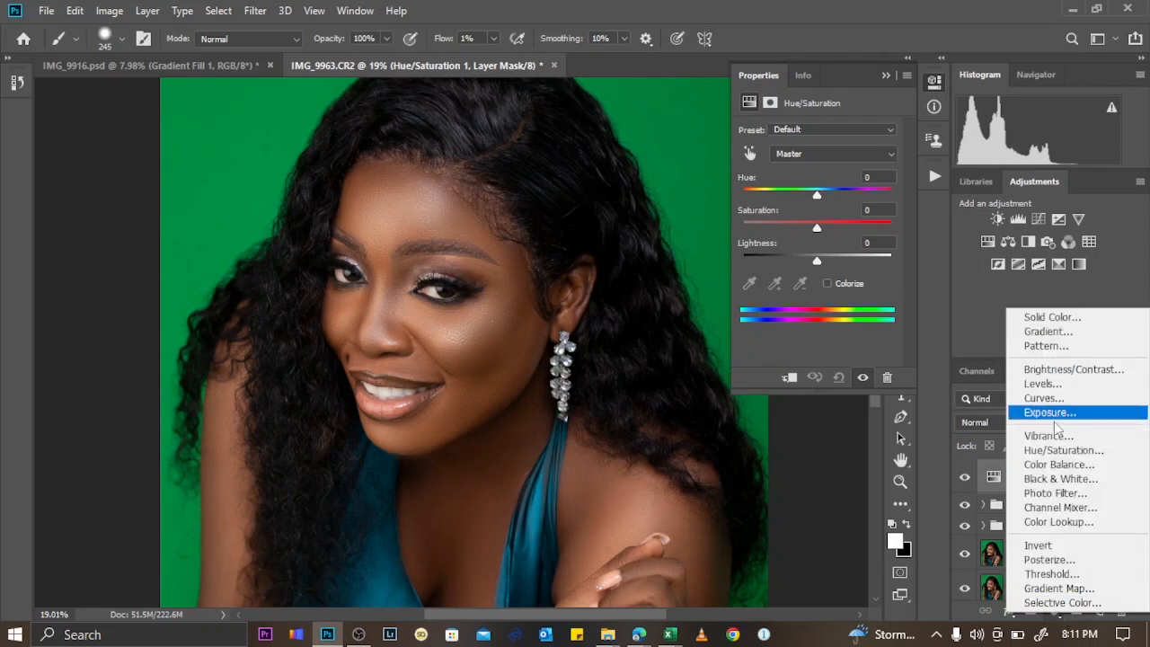
left_click(979, 307)
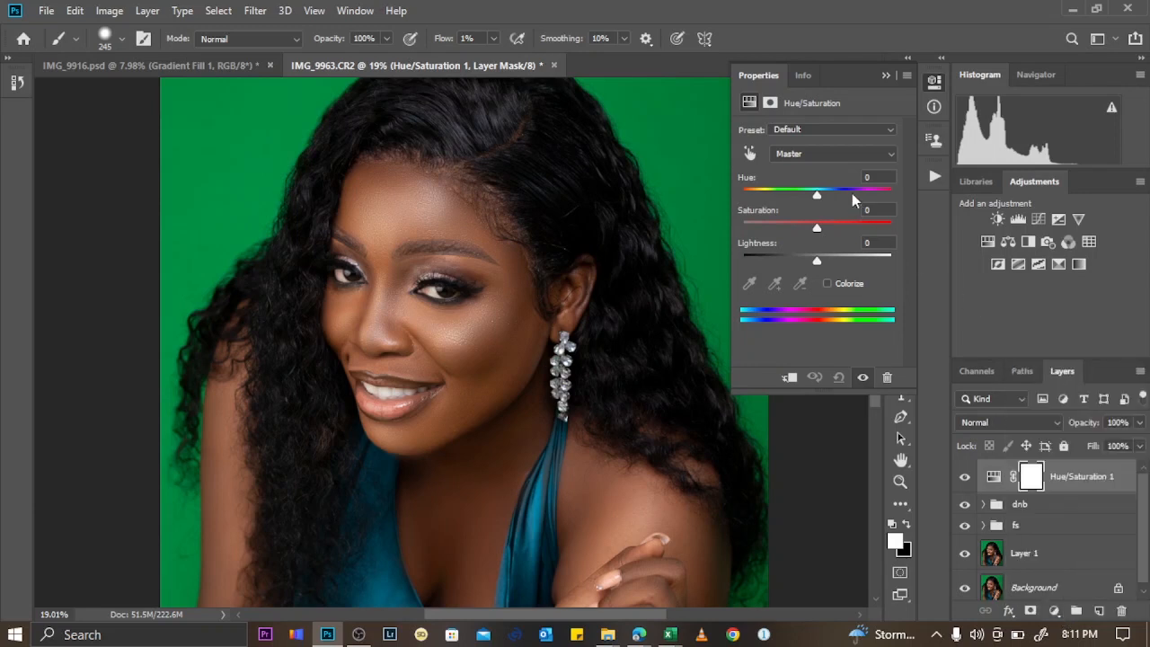
left_click(819, 152)
left_click(812, 188)
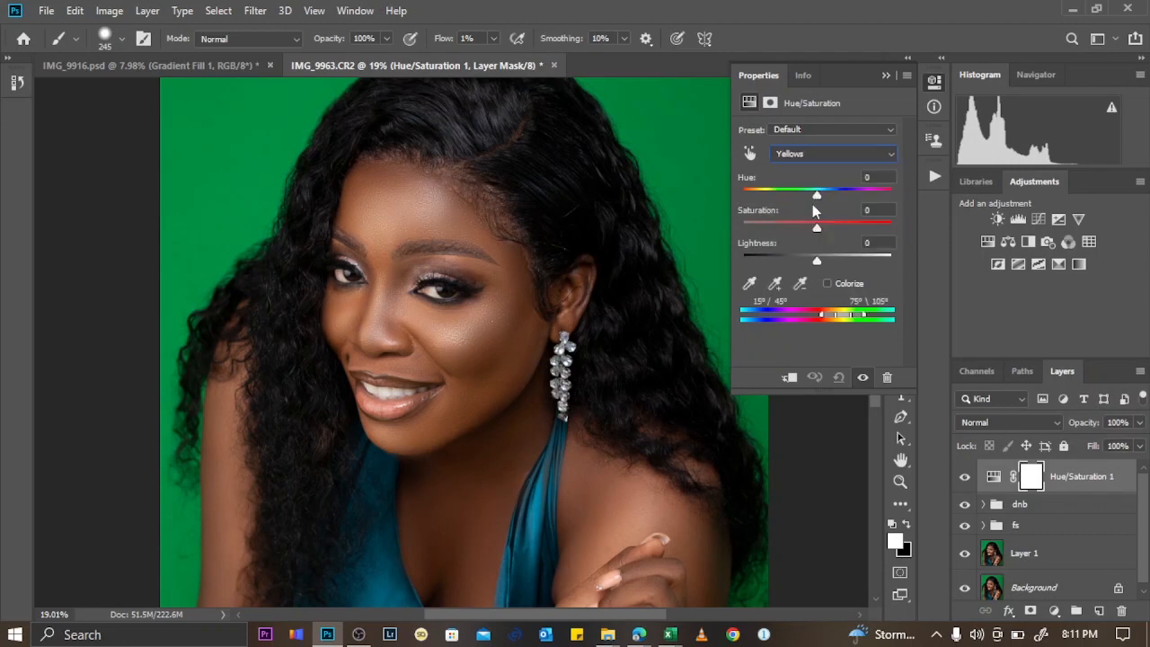
left_click_drag(818, 233, 744, 229)
left_click_drag(817, 262, 909, 269)
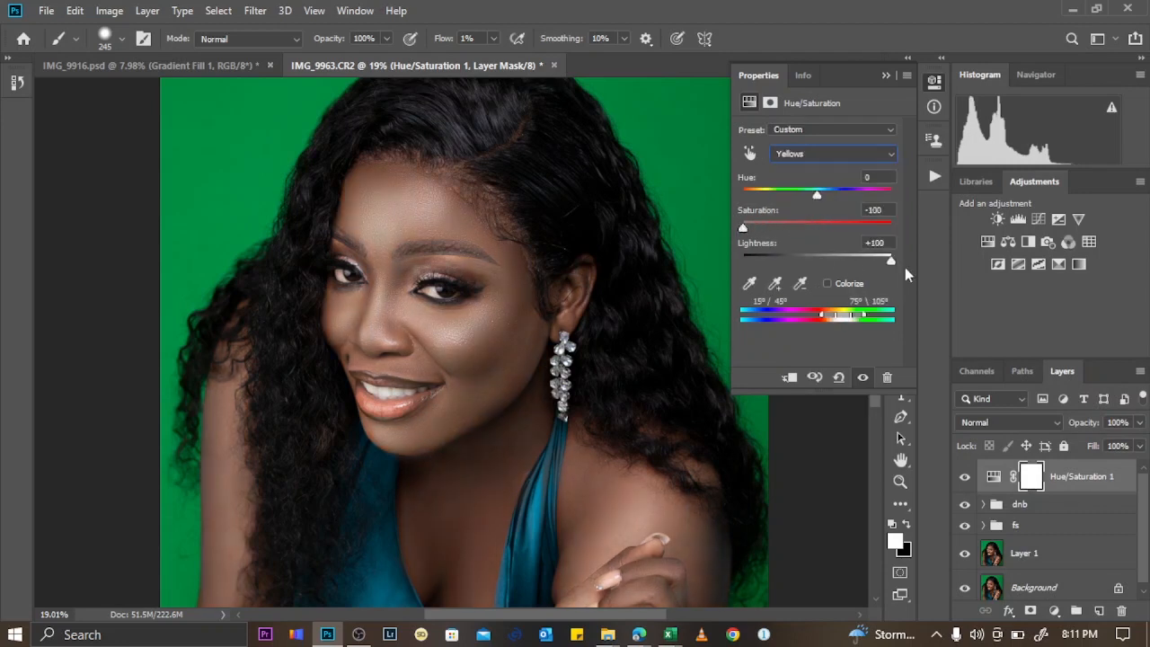
left_click(885, 77)
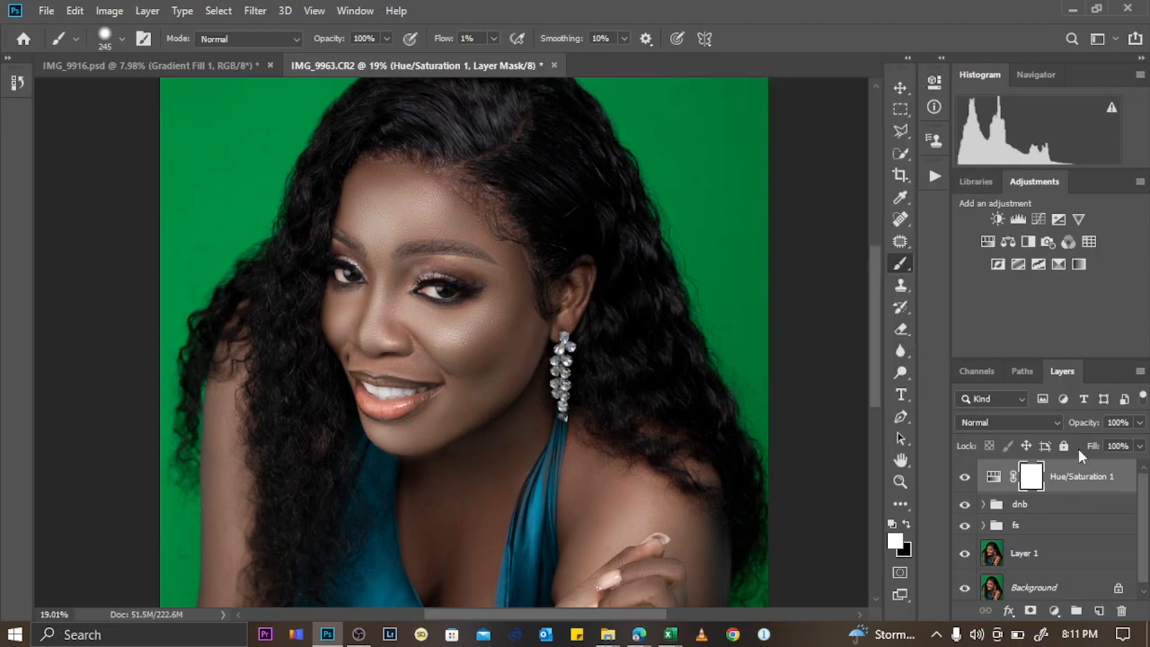
Add a Photo Filter adjustment layer above Hue/Saturation 1 using Cooling Filter (82).
left_click(1054, 611)
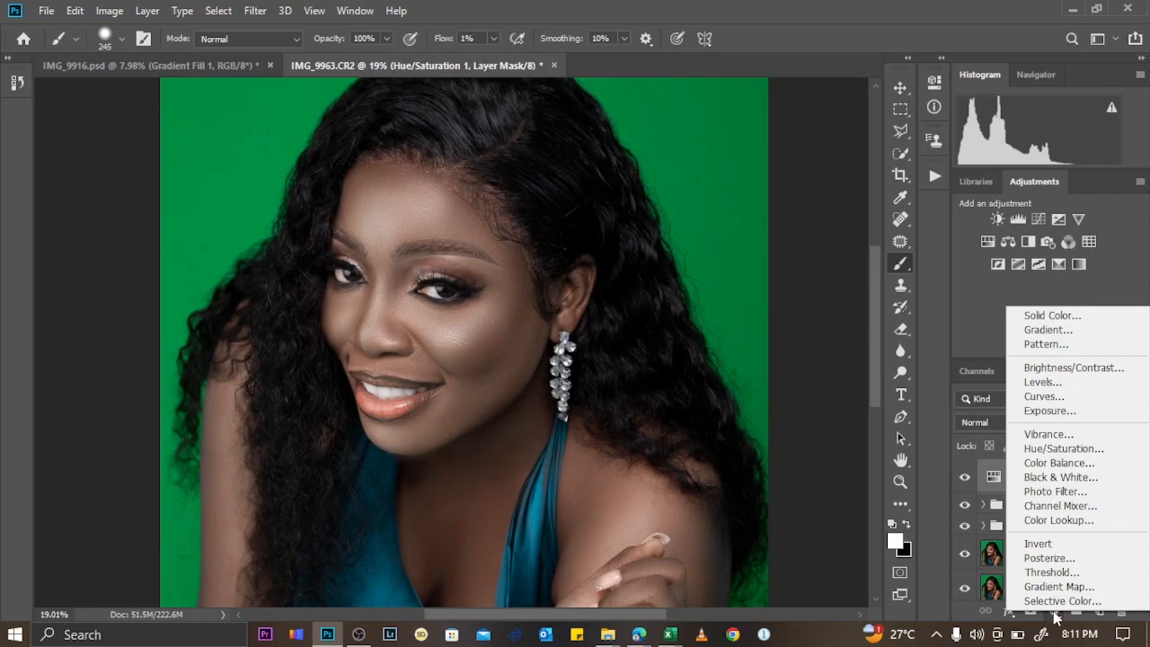
left_click(1065, 492)
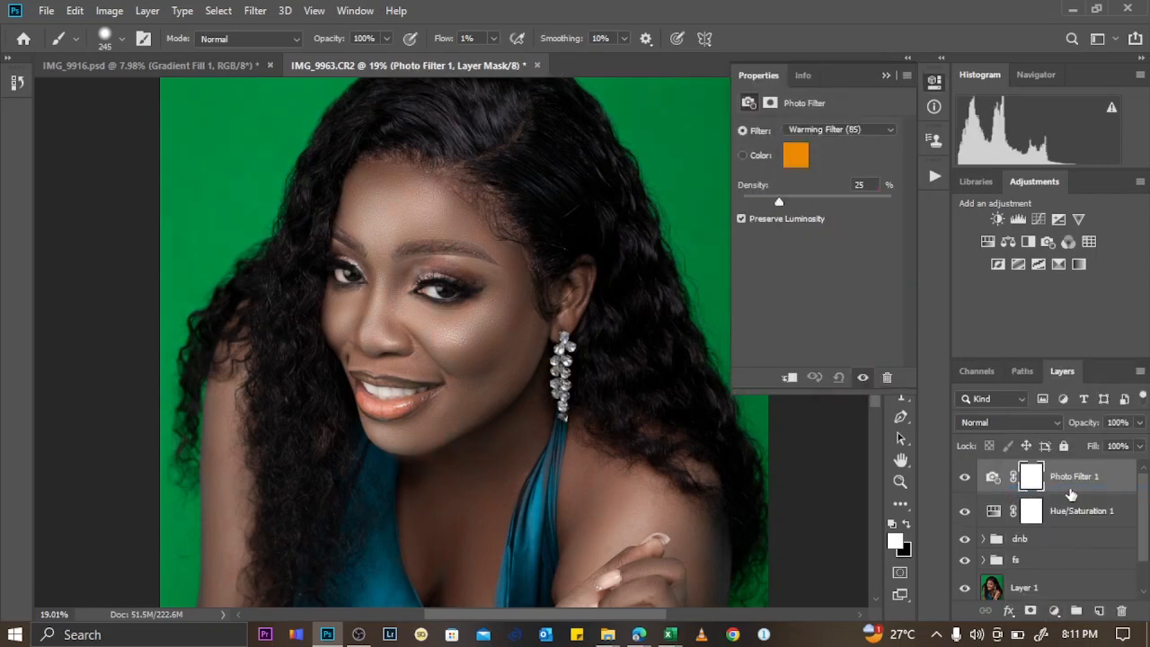
left_click(849, 129)
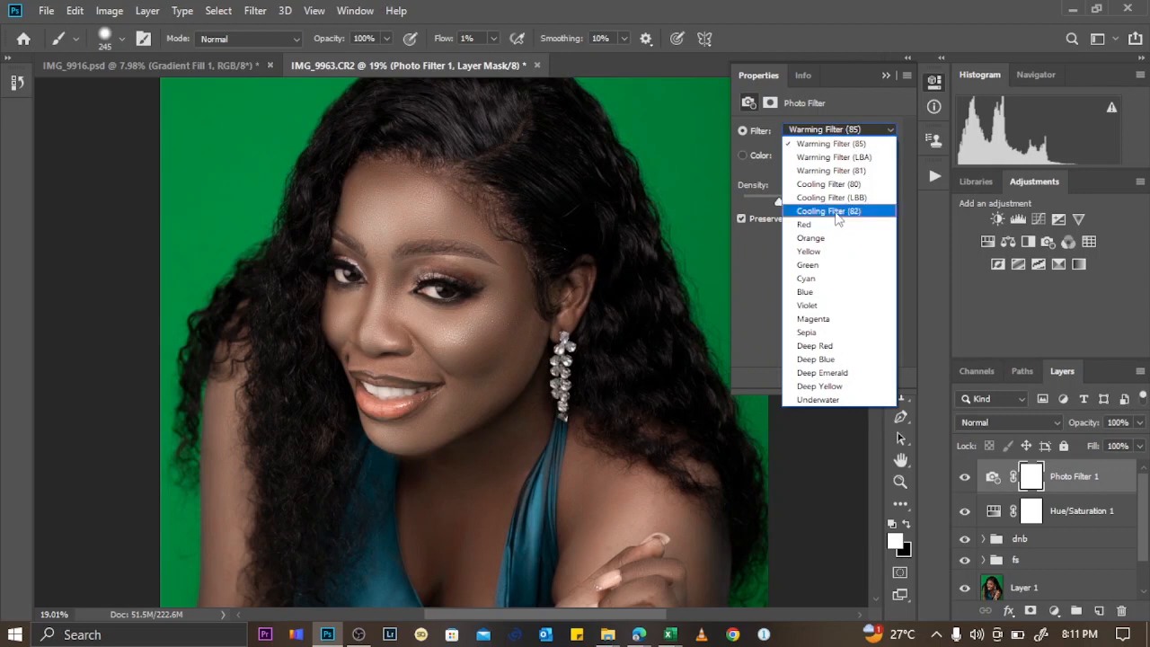
left_click(836, 212)
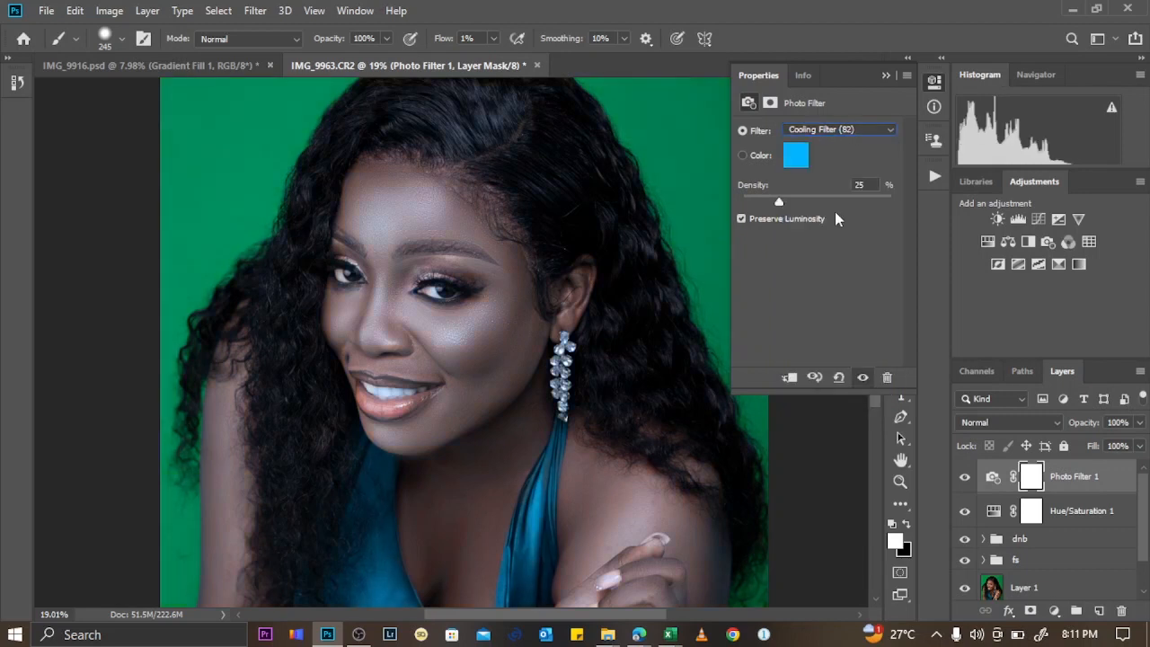
left_click(884, 76)
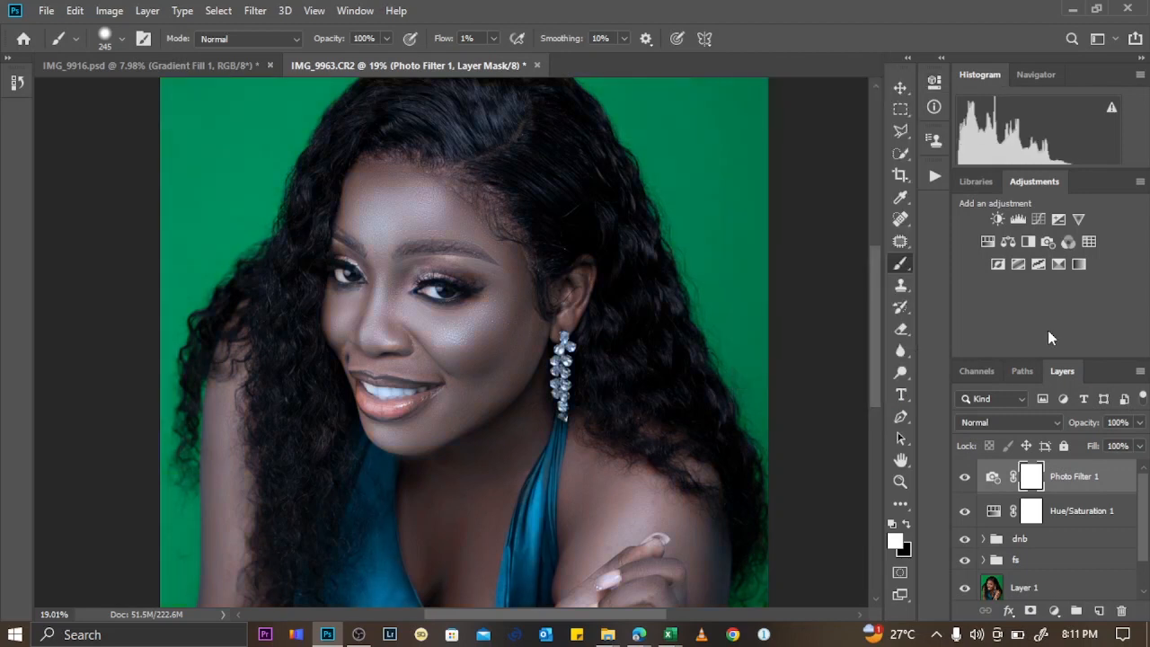
Group the Photo Filter 1 and Hue/Saturation 1 layers and name the group "teeth and eyes".
left_click(1082, 512)
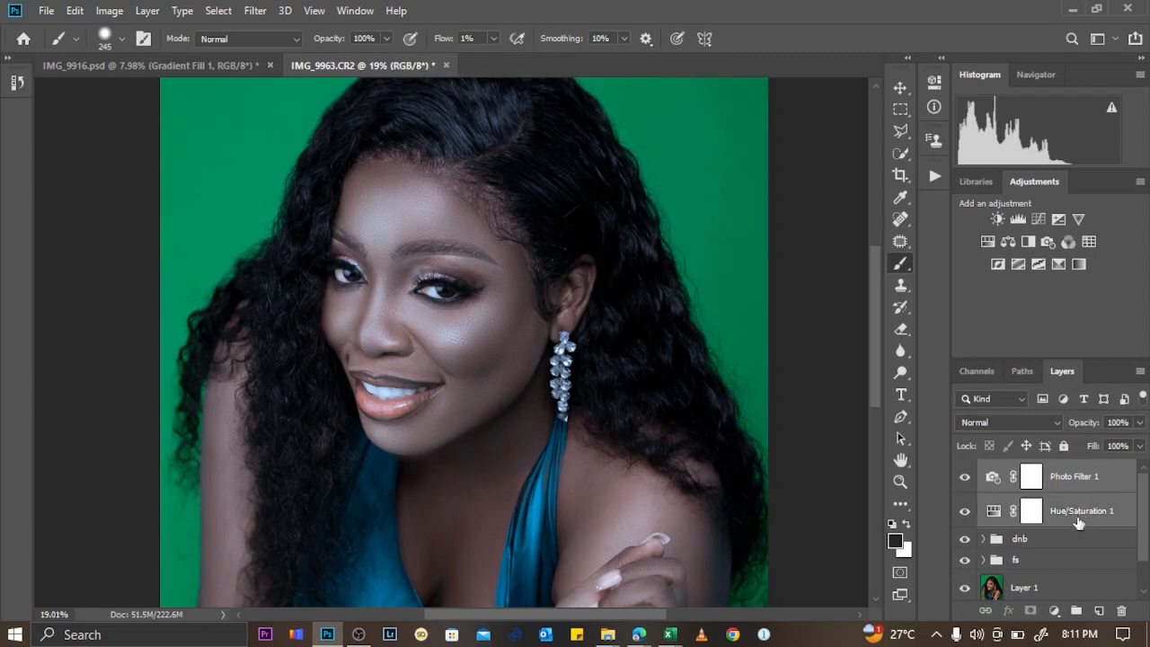
key("ctrl+g")
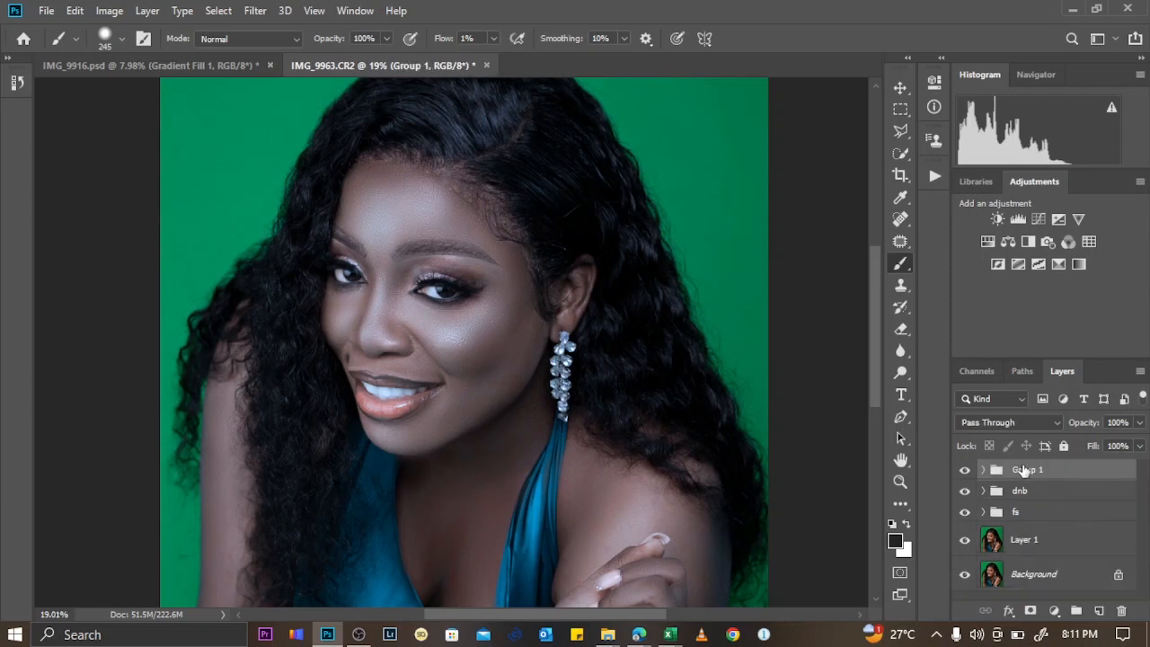
double_click(1025, 468)
type("f")
key("Return")
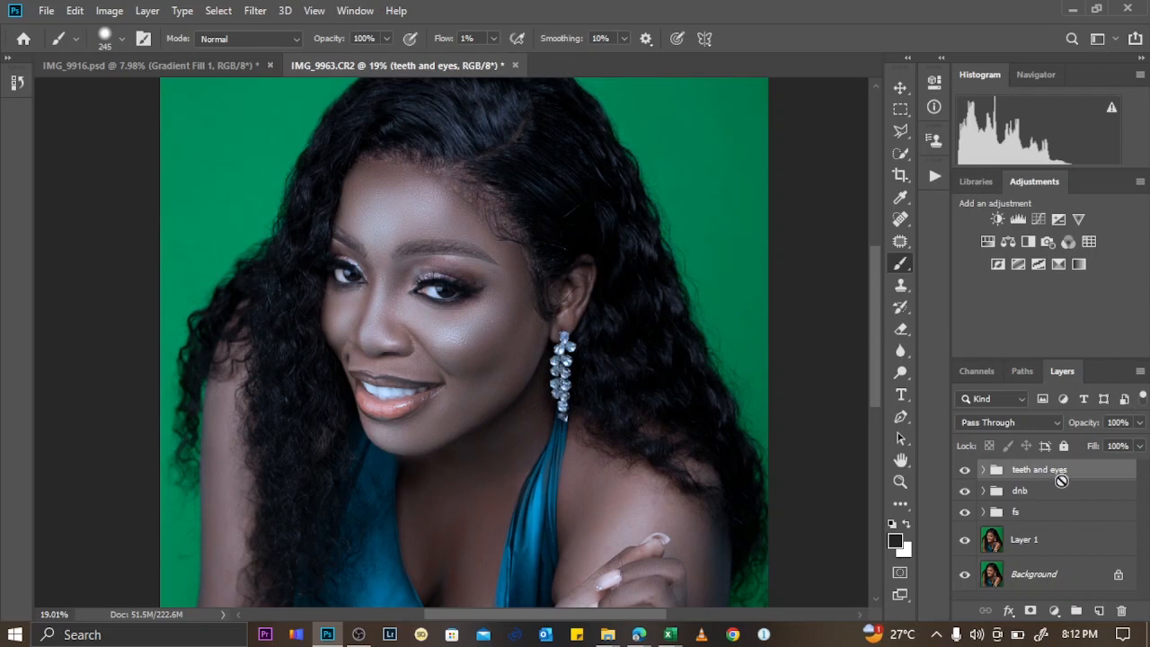
Add a layer mask to the teeth and eyes group, invert it to black, and activate the Brush tool.
left_click(1031, 611)
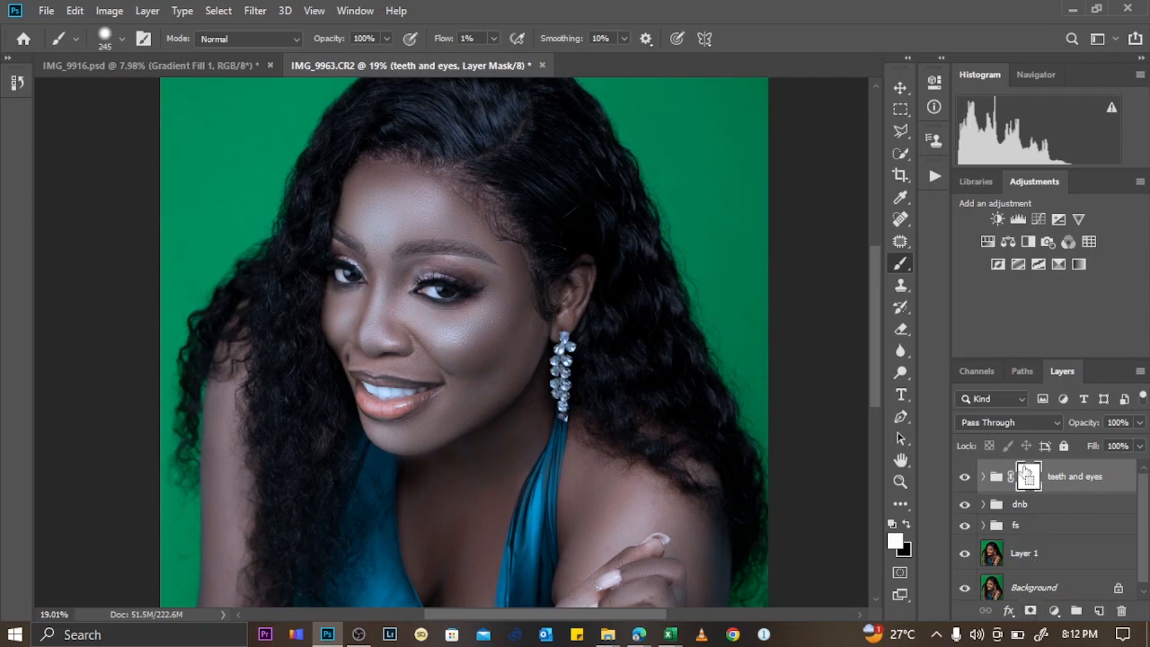
key("ctrl+i")
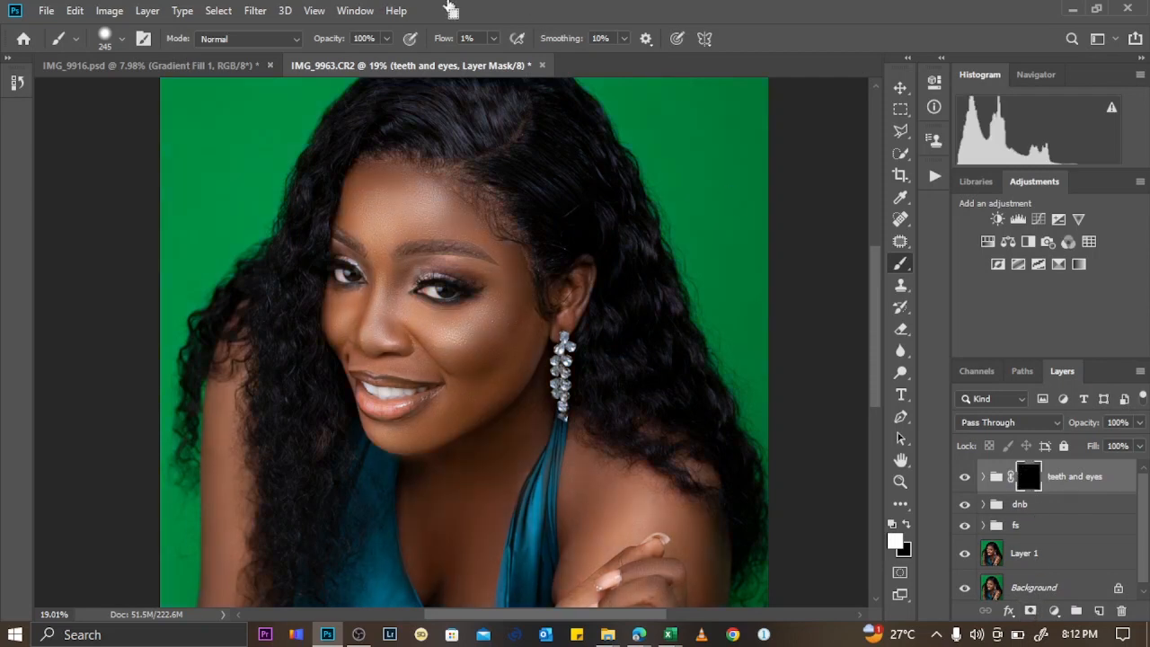
key("alt+space")
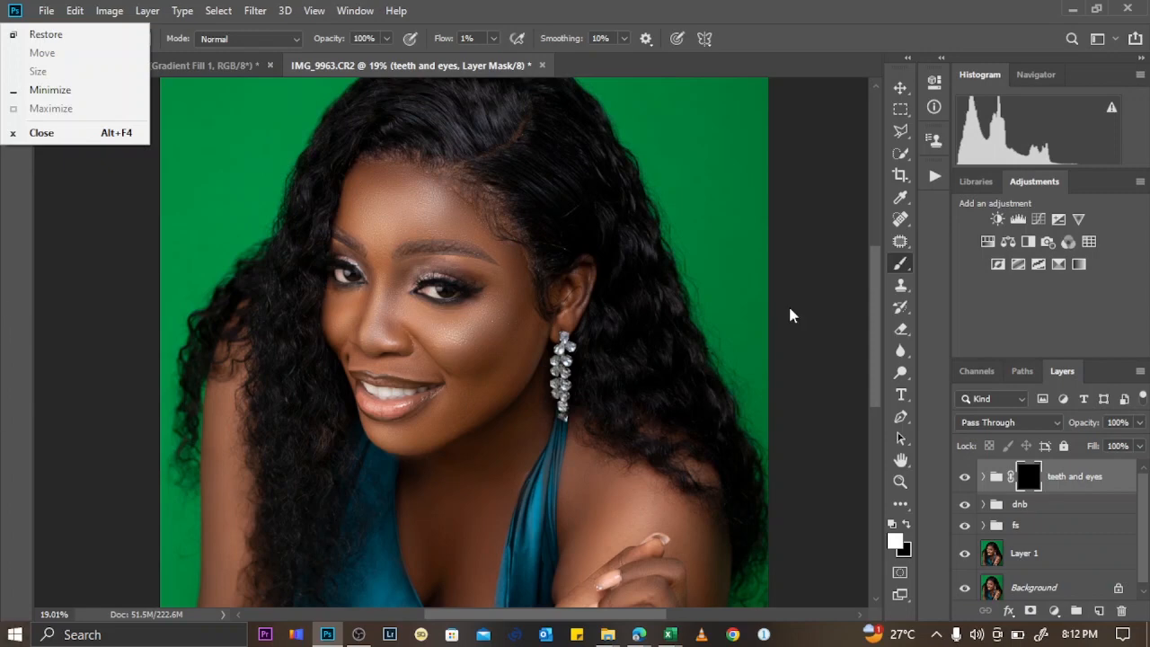
left_click(901, 264)
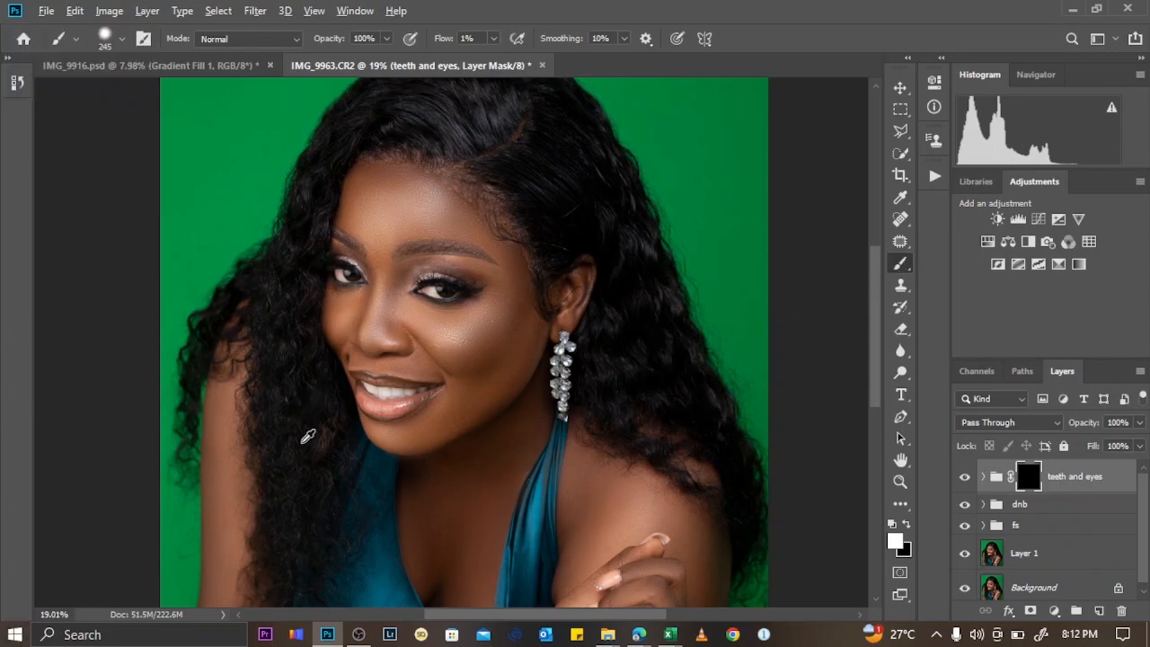
Set the brush to a size of 44 and 70% flow, sized to the woman's teeth.
scroll(342, 413, "up", 3)
scroll(449, 341, "up", 4)
right_click(505, 337)
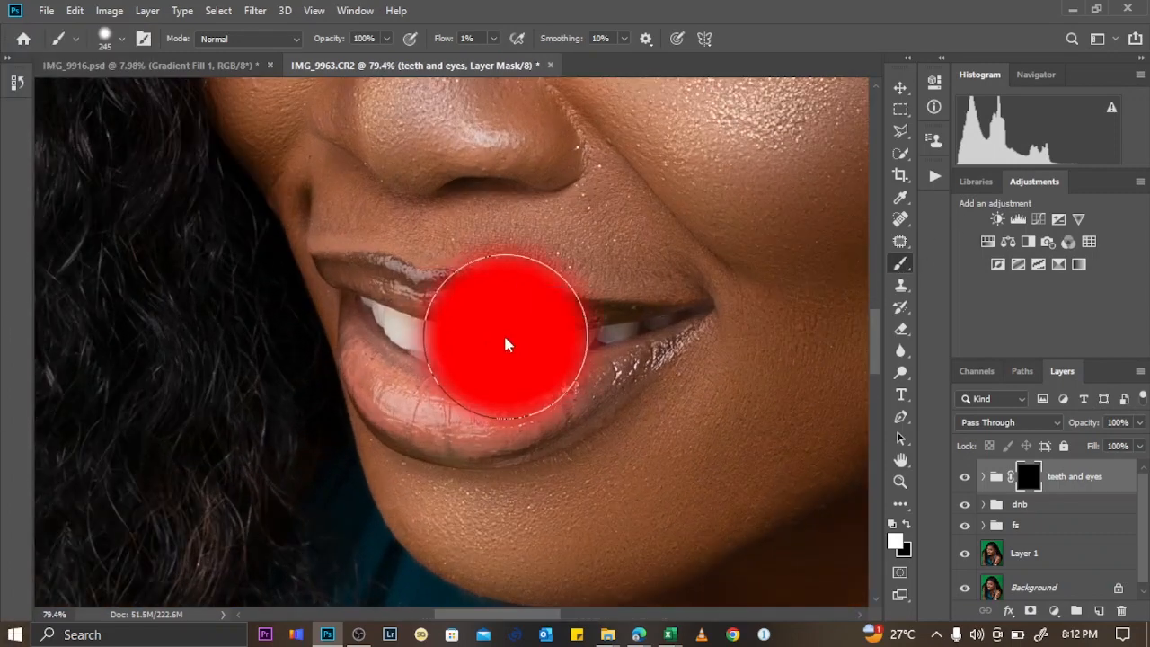
left_click_drag(459, 353, 447, 353)
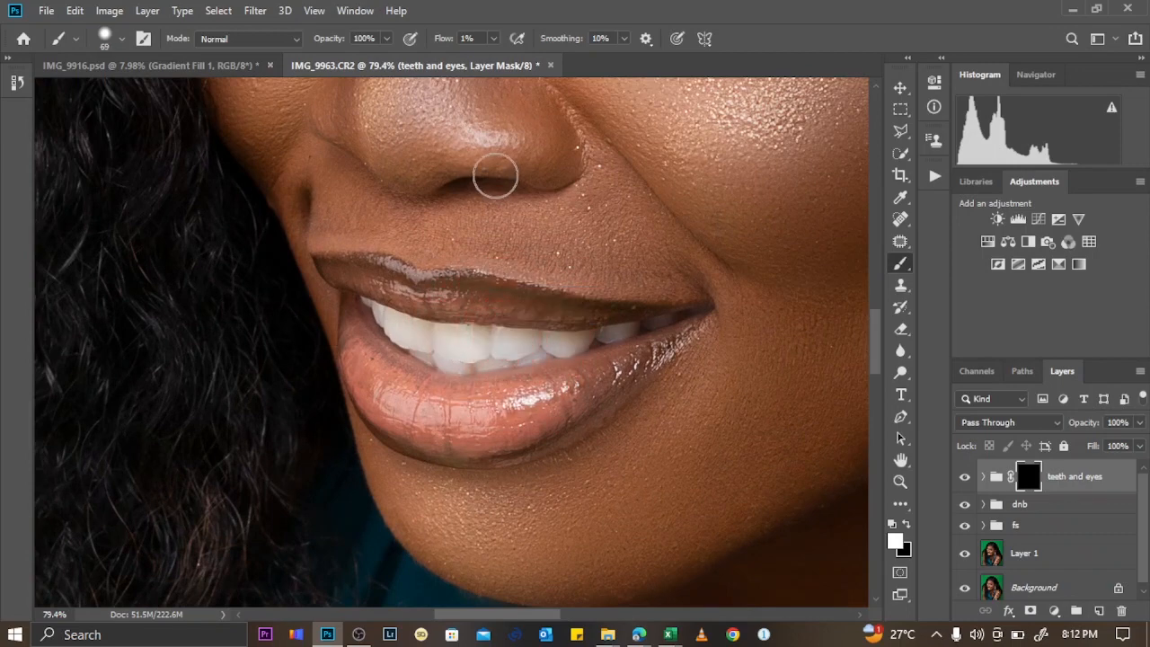
left_click(493, 39)
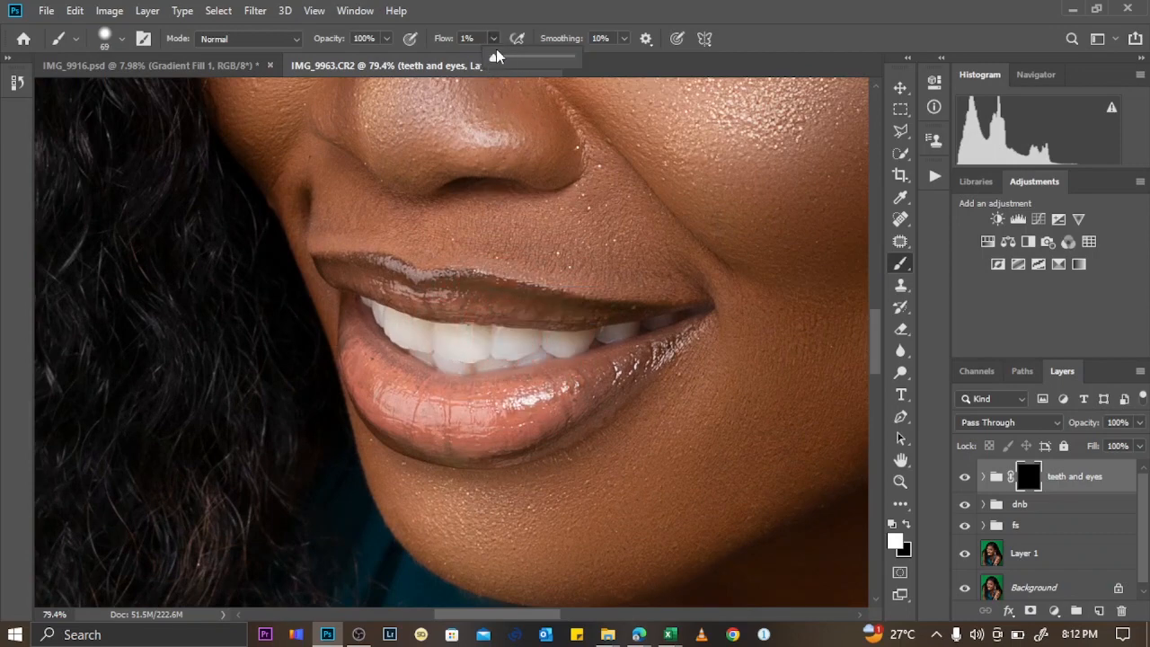
left_click_drag(525, 61, 539, 61)
scroll(434, 344, "up", 3)
left_click_drag(493, 339, 481, 340)
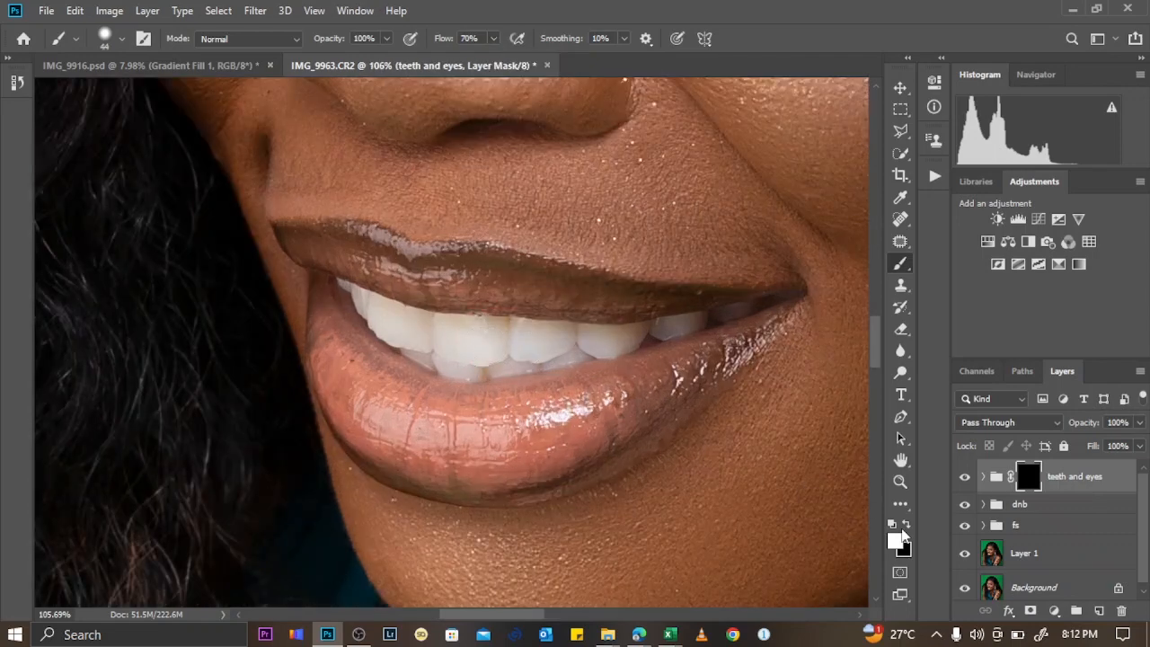
Paint white over all visible teeth on the teeth and eyes group mask to reveal the whitening.
mouse_move(559, 336)
left_mouse_down()
mouse_move(445, 334)
mouse_move(484, 336)
mouse_move(370, 312)
mouse_move(340, 284)
mouse_move(354, 297)
mouse_move(344, 326)
mouse_move(319, 277)
left_mouse_up()
key("x")
key("x")
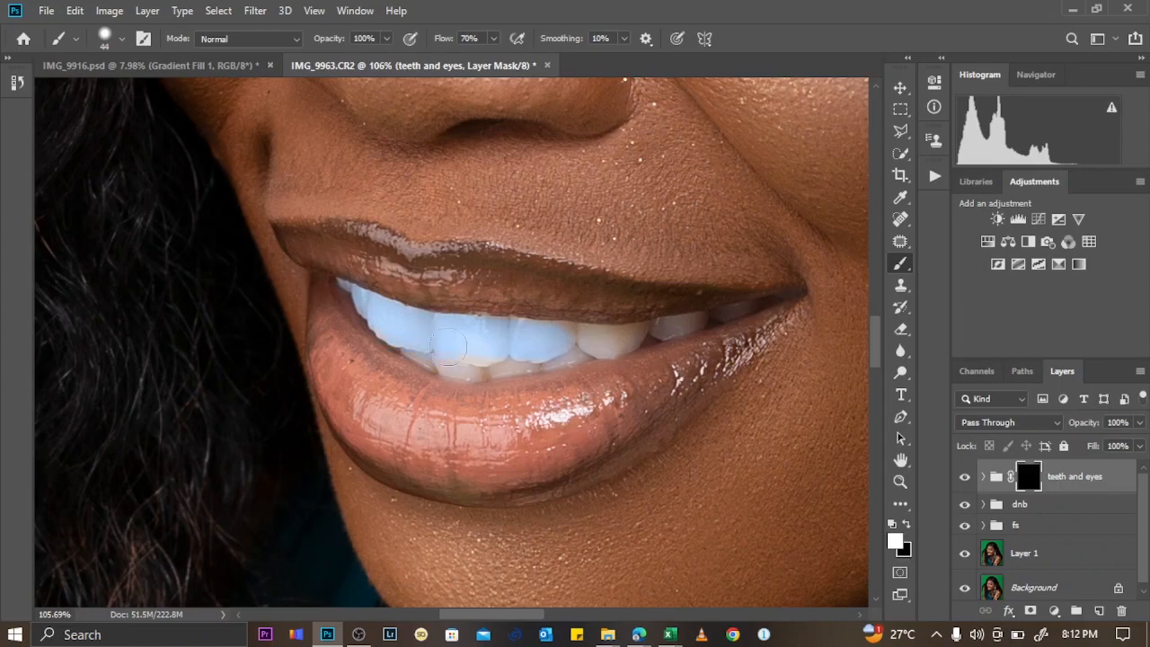
left_click_drag(537, 339, 623, 328)
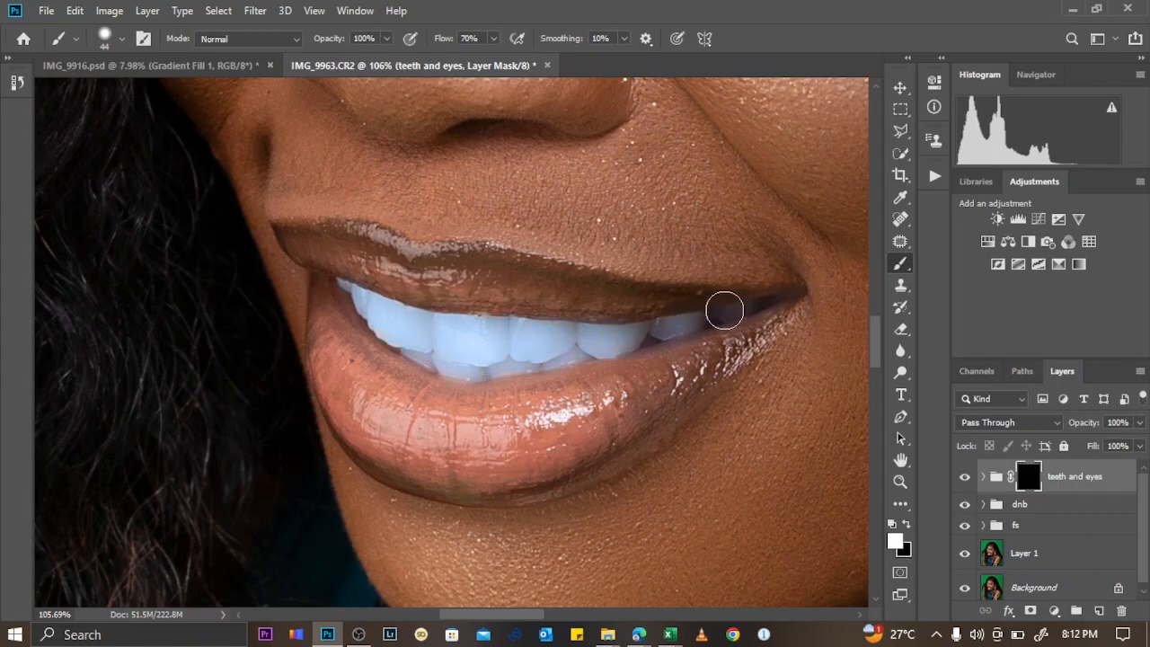
key("x")
scroll(629, 319, "down", 6)
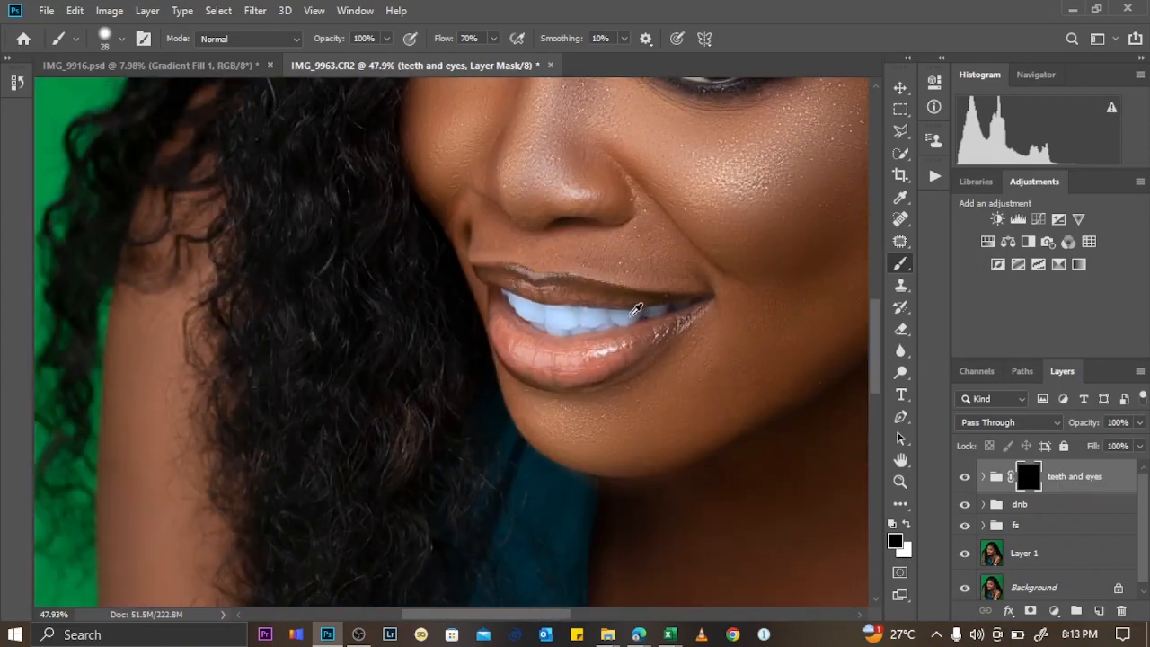
scroll(629, 305, "down", 2)
scroll(816, 296, "up", 2)
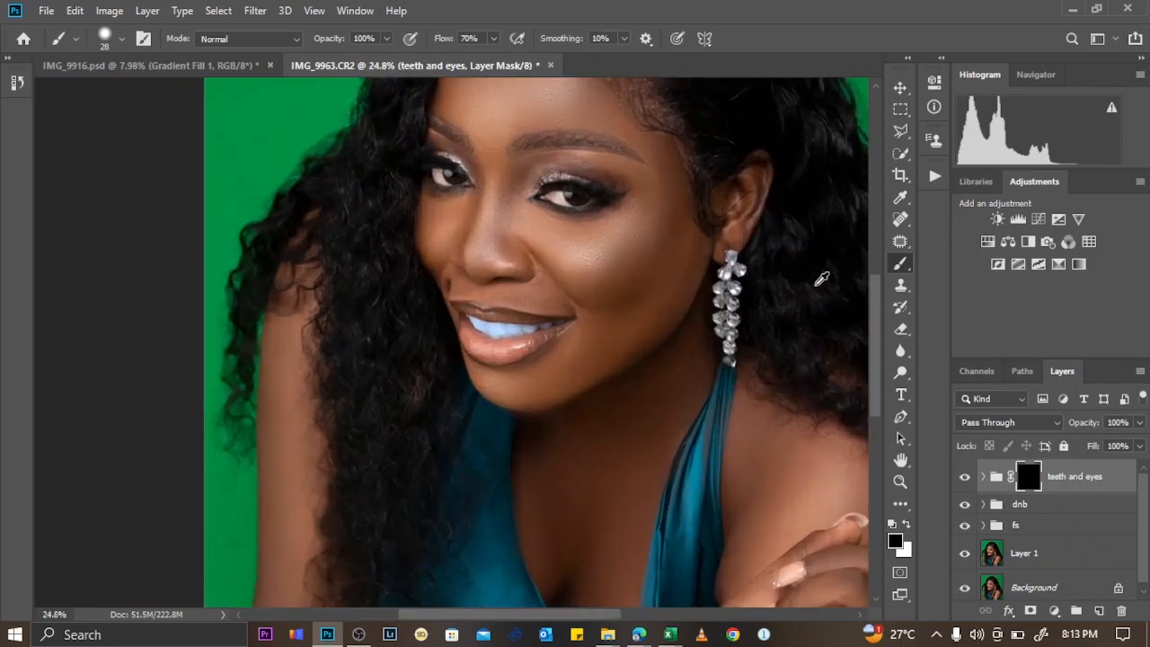
Raise the brush flow to 100% and paint white on the mask over the white of the woman's right eye.
scroll(517, 170, "up", 3)
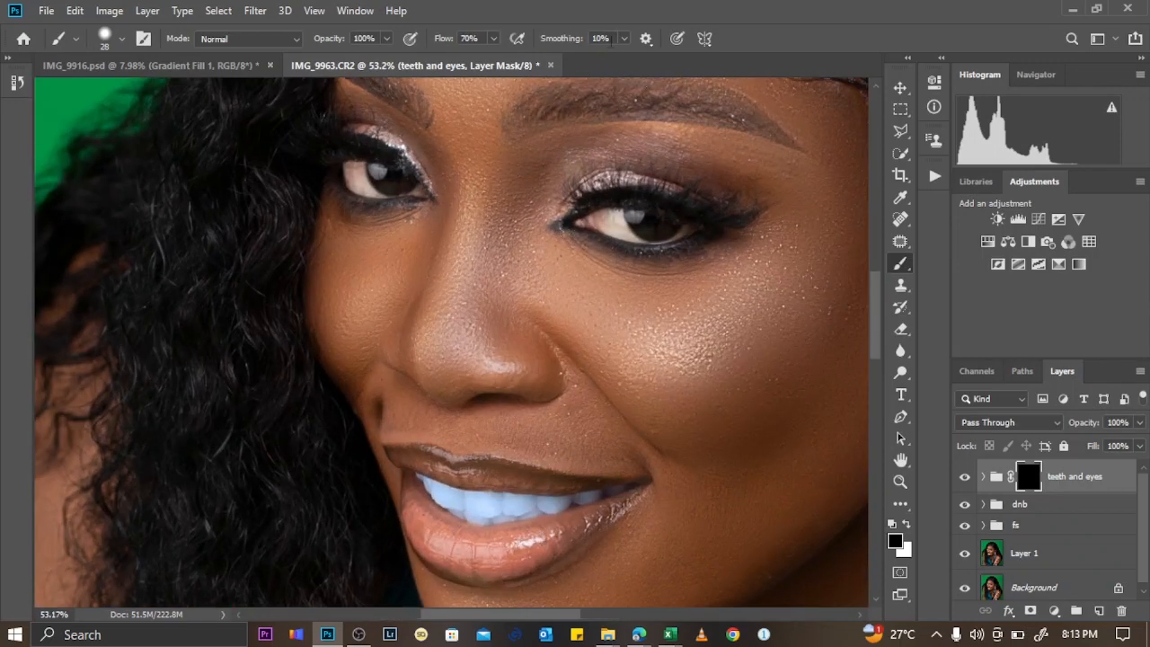
left_click(494, 43)
left_click_drag(500, 56, 491, 63)
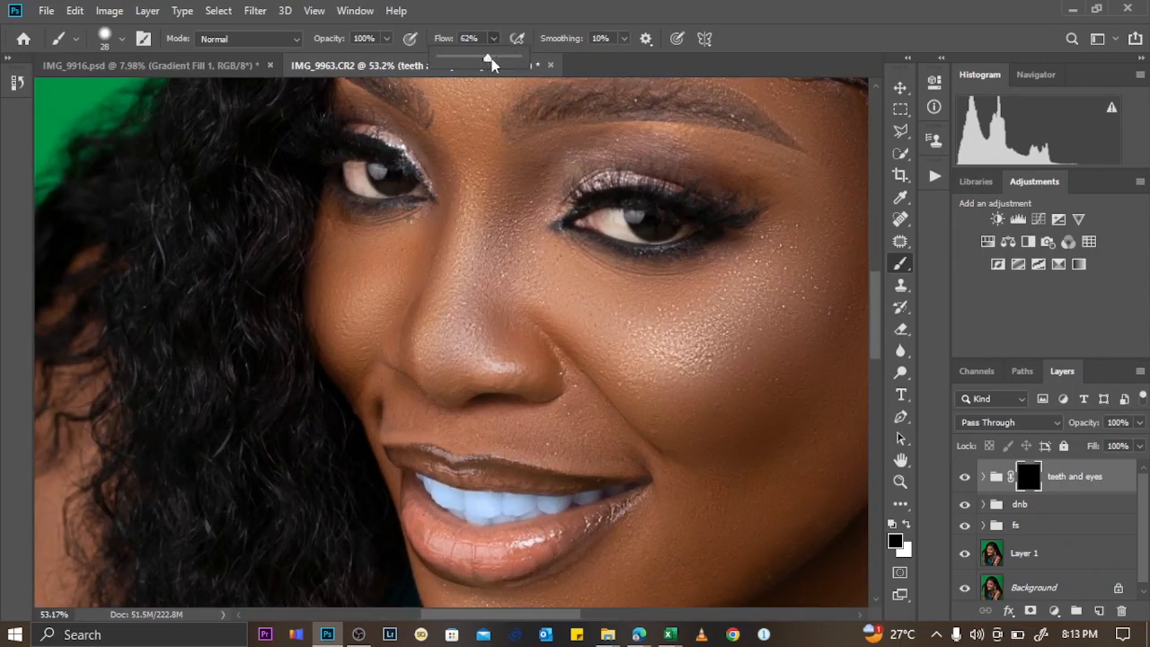
scroll(330, 164, "up", 5)
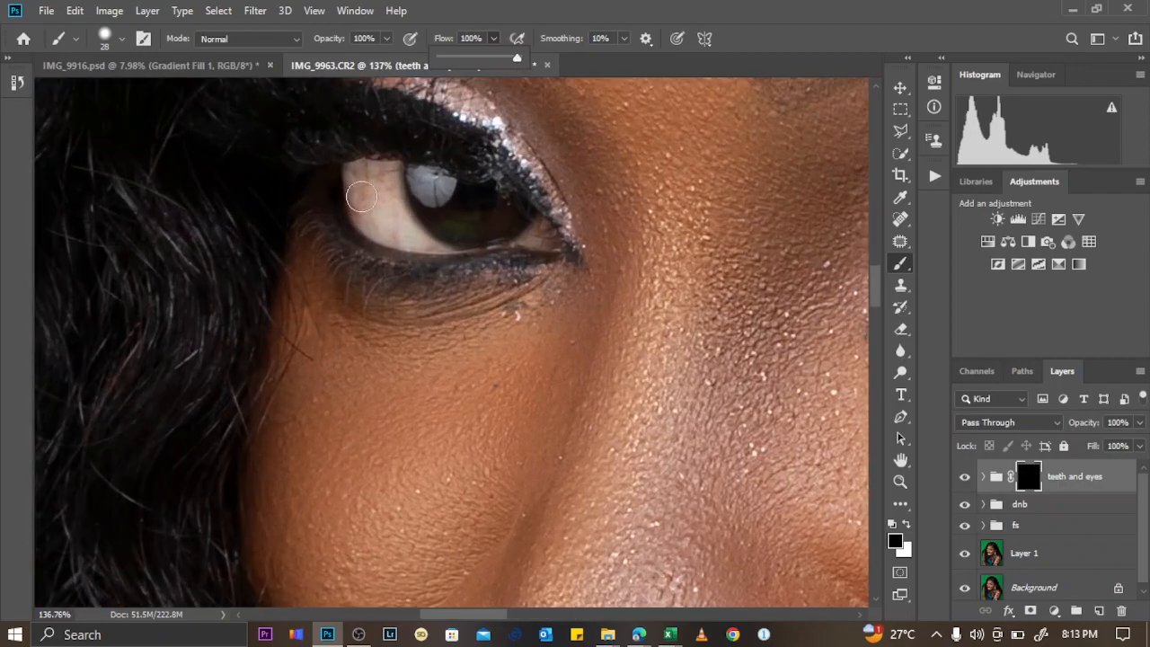
left_click(364, 190)
key("x")
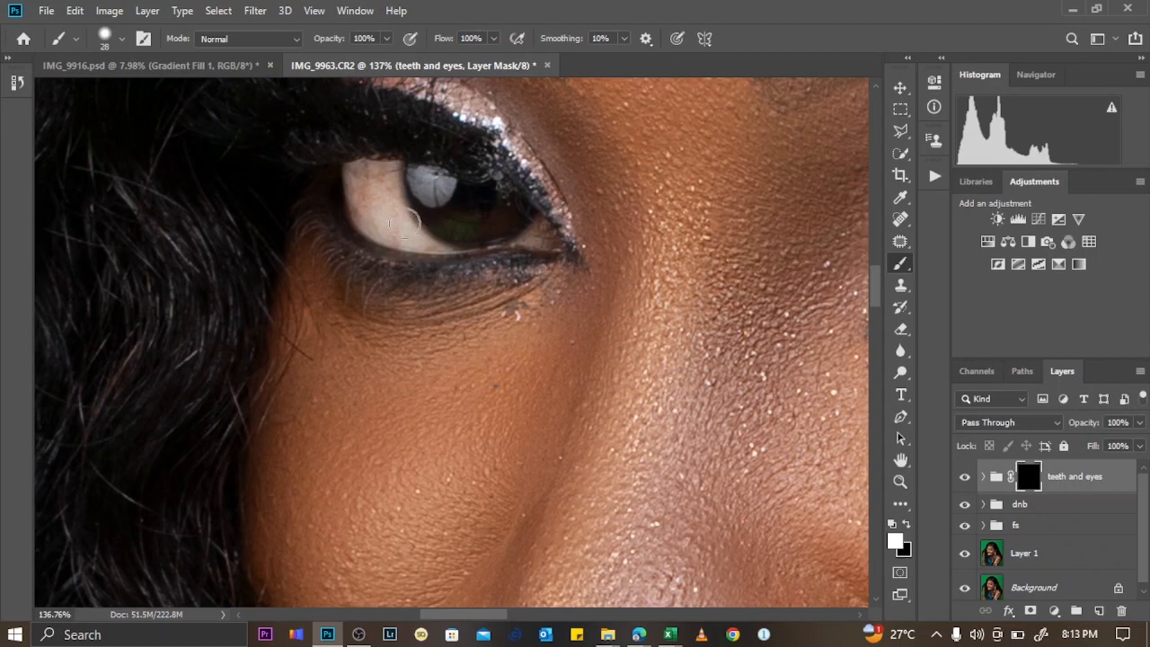
mouse_move(409, 215)
left_mouse_down()
mouse_move(378, 218)
mouse_move(384, 175)
mouse_move(349, 175)
mouse_move(360, 210)
mouse_move(358, 193)
mouse_move(377, 224)
mouse_move(403, 232)
mouse_move(381, 182)
mouse_move(392, 213)
mouse_move(364, 191)
mouse_move(393, 181)
mouse_move(403, 223)
mouse_move(428, 243)
mouse_move(359, 198)
mouse_move(416, 240)
mouse_move(532, 236)
left_mouse_up()
key("x")
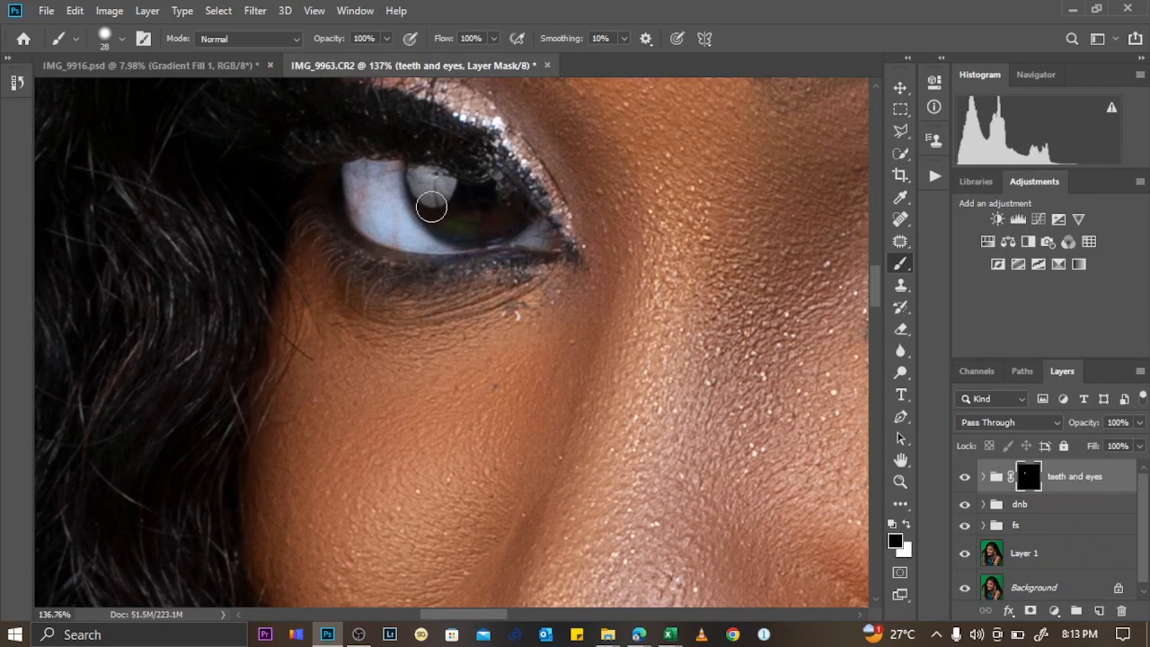
Paint white on the teeth and eyes mask over the white of the woman's left eye.
scroll(390, 167, "down", 4)
left_click_drag(854, 256, 633, 232)
scroll(640, 225, "up", 4)
key("x")
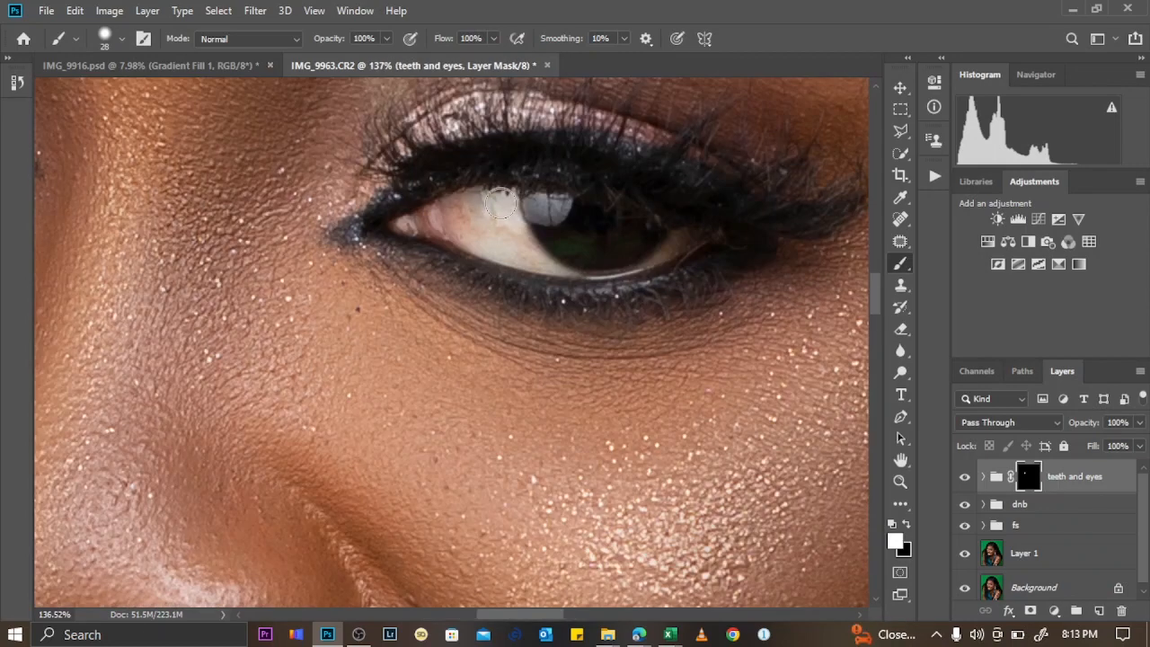
mouse_move(534, 238)
left_mouse_down()
mouse_move(470, 206)
mouse_move(462, 216)
mouse_move(512, 239)
mouse_move(469, 223)
mouse_move(495, 251)
mouse_move(552, 261)
mouse_move(539, 260)
mouse_move(524, 249)
mouse_move(640, 253)
mouse_move(696, 238)
mouse_move(558, 262)
mouse_move(651, 232)
mouse_move(537, 235)
mouse_move(608, 229)
left_mouse_up()
key("x")
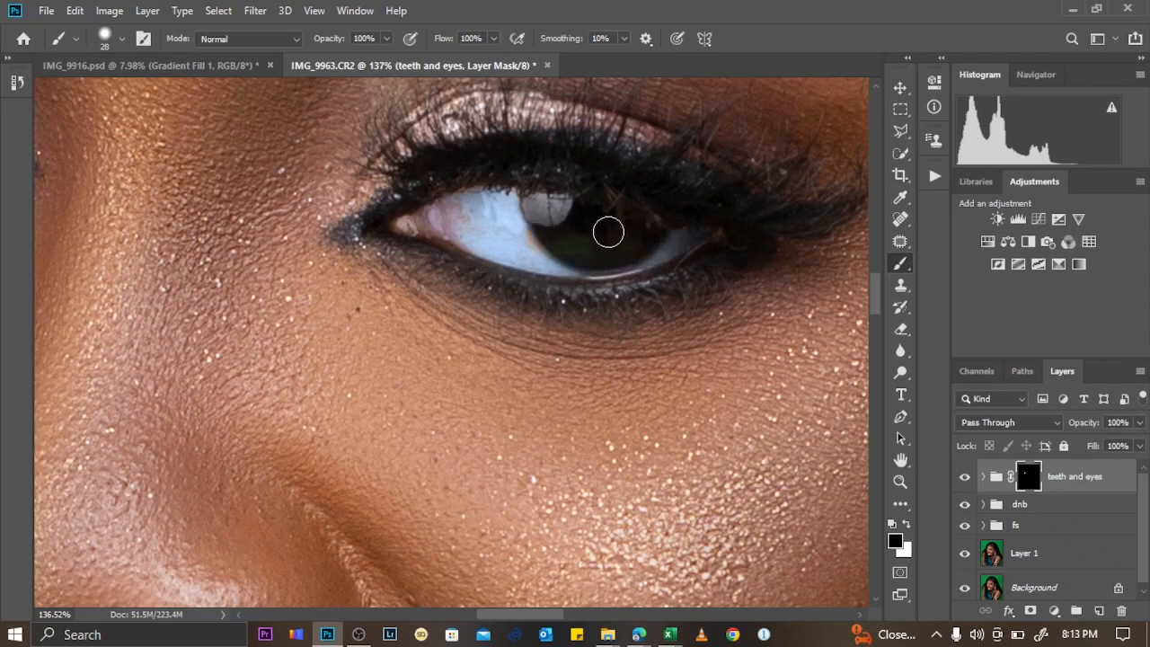
key("x")
scroll(632, 234, "down", 5)
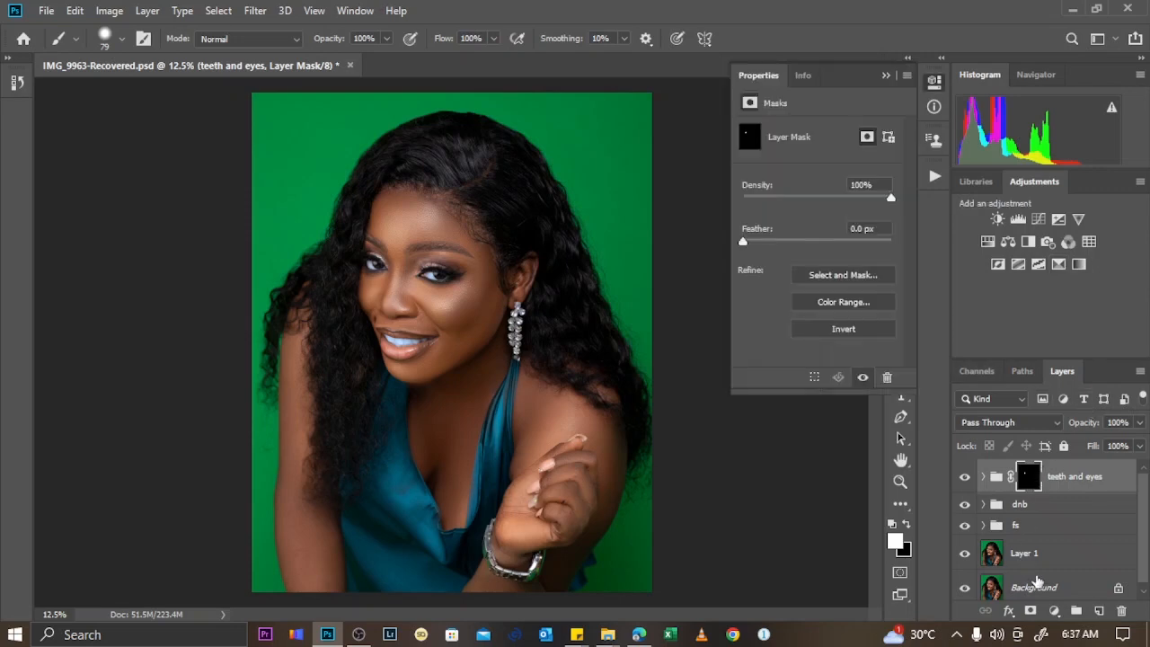
Add a Selective Color adjustment layer above the teeth and eyes group and set Reds to Cyan -16% and Black -16%.
left_click(1054, 610)
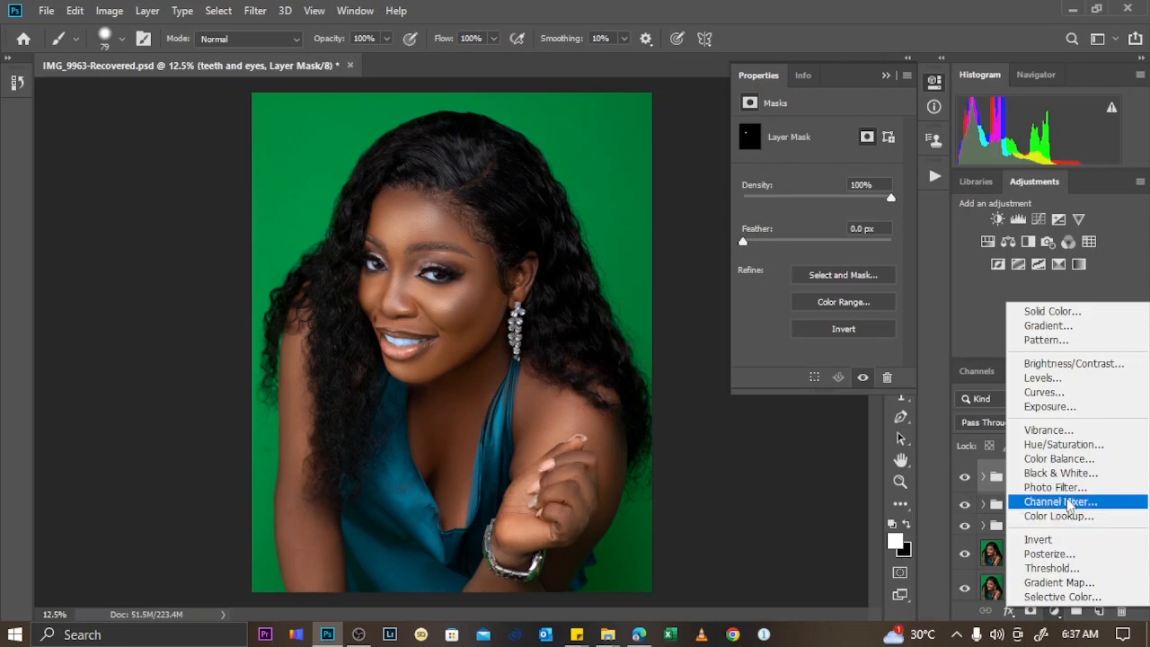
left_click(1056, 597)
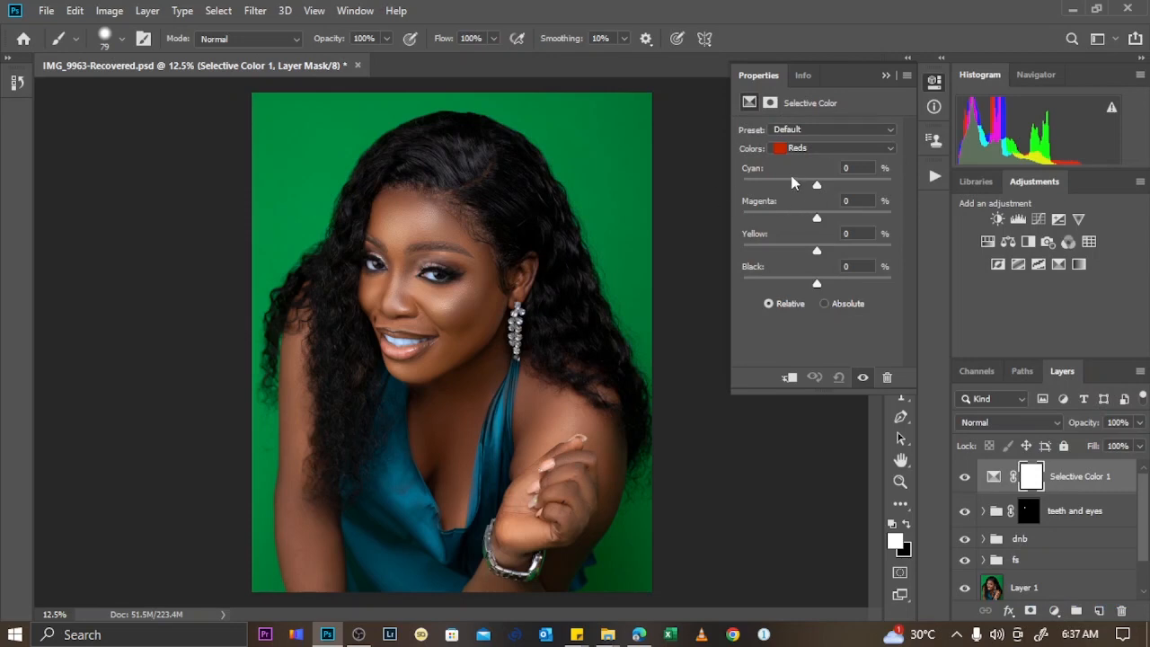
mouse_move(817, 186)
left_mouse_down()
mouse_move(724, 190)
mouse_move(941, 219)
mouse_move(800, 198)
left_mouse_up()
mouse_move(818, 283)
left_mouse_down()
mouse_move(727, 274)
mouse_move(851, 275)
mouse_move(931, 294)
mouse_move(795, 287)
mouse_move(824, 286)
mouse_move(805, 286)
left_mouse_up()
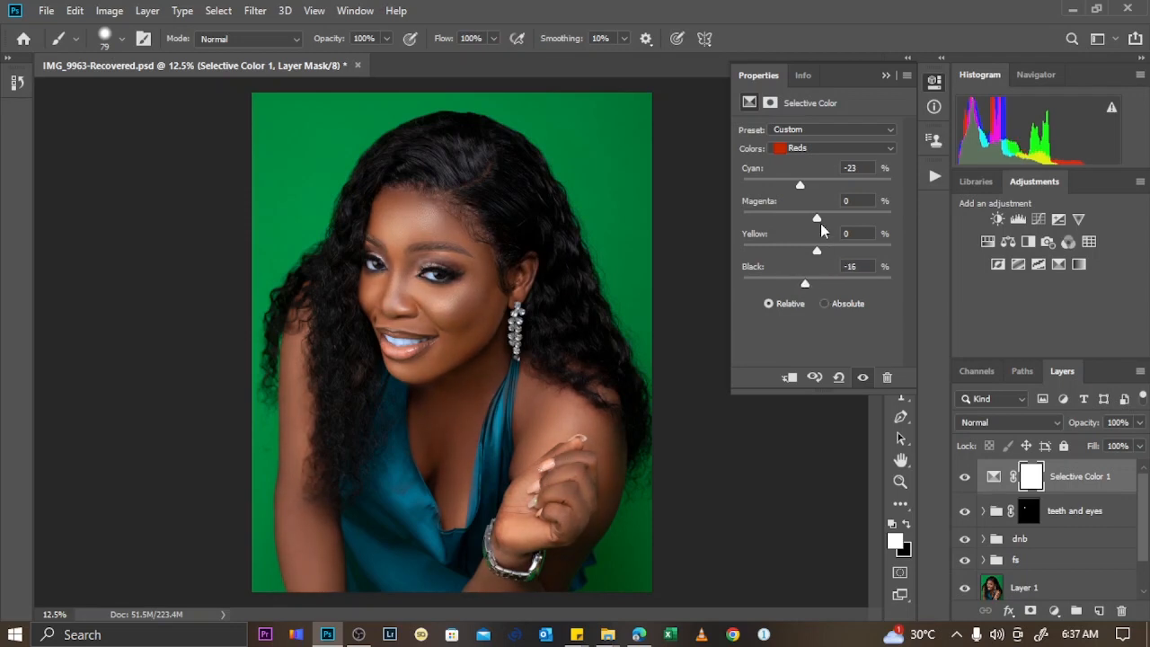
mouse_move(798, 186)
left_mouse_down()
mouse_move(822, 188)
mouse_move(806, 189)
left_mouse_up()
Compare the portrait with and without the Selective Color adjustment to judge the skin tone change.
left_click(861, 378)
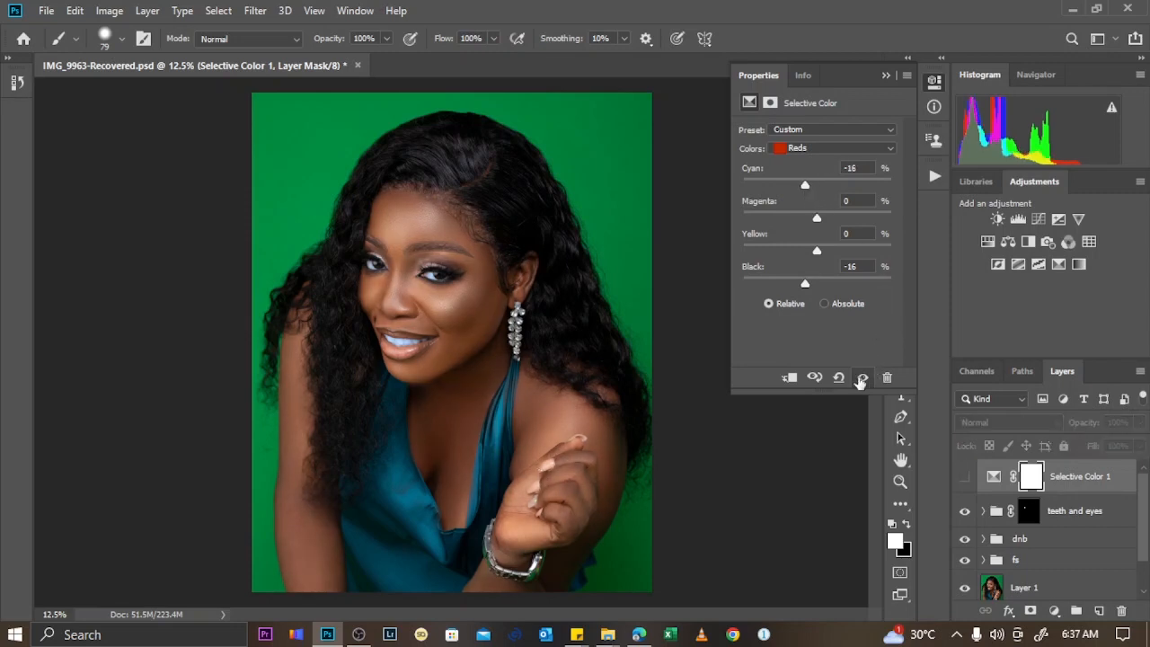
left_click(862, 378)
left_click(862, 378)
left_click(862, 378)
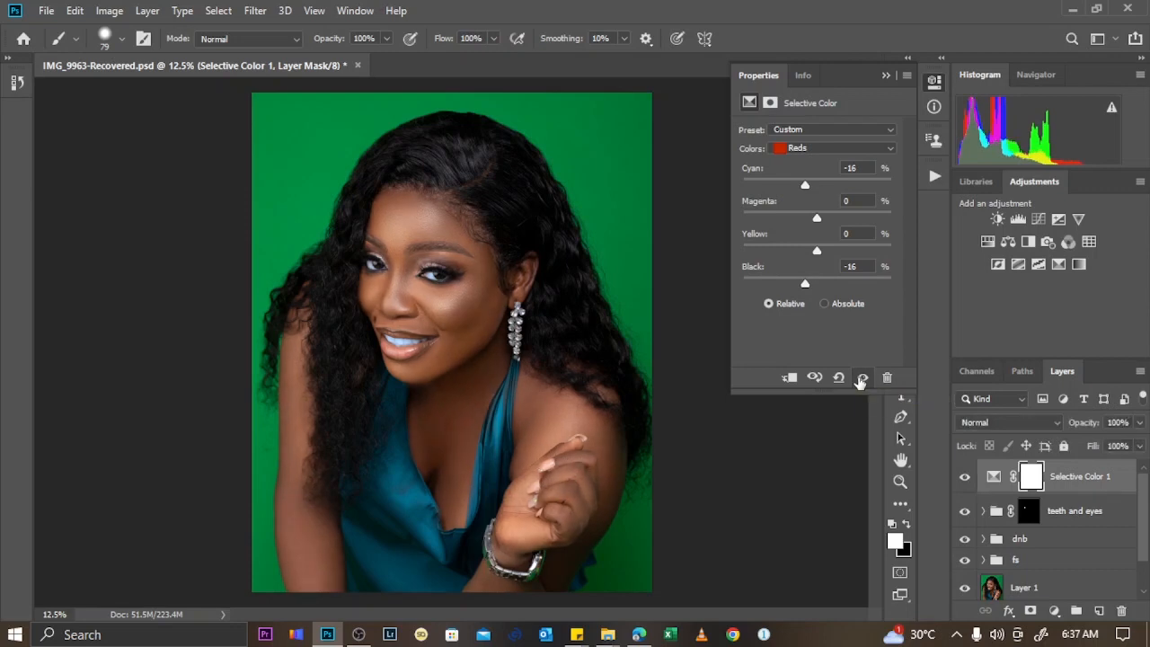
left_click(862, 379)
left_click(862, 378)
Nudge the cyan amount of the Reds slightly upward and rename the Selective Color layer "skin".
left_click_drag(805, 187, 807, 188)
left_click(886, 74)
left_click(1079, 476)
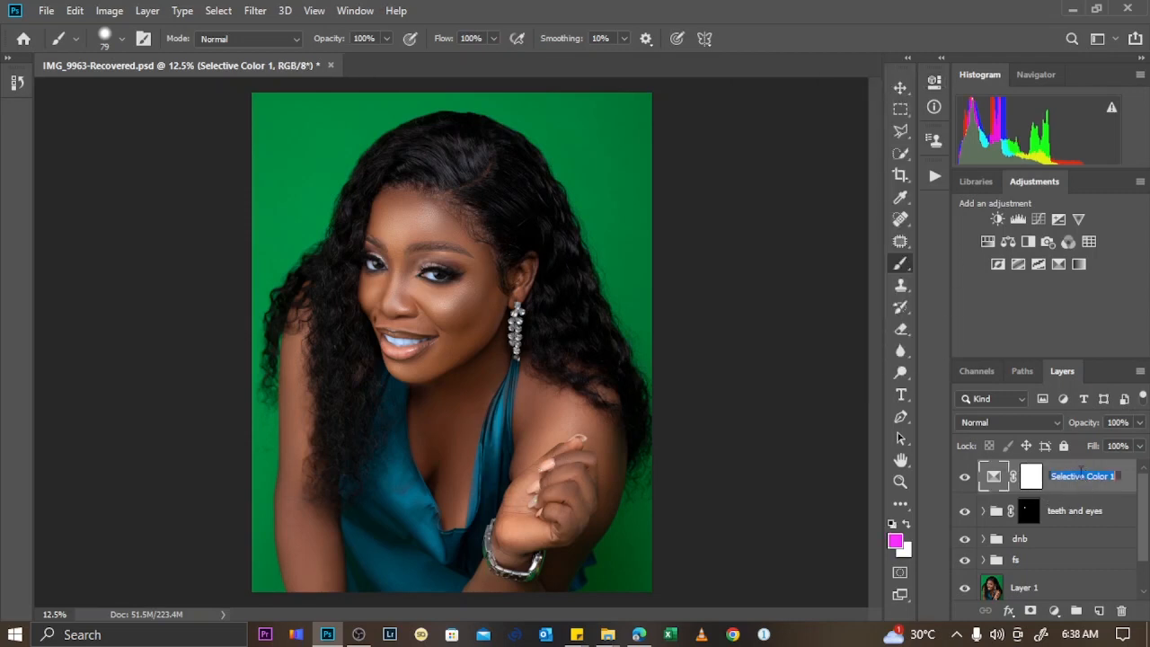
double_click(1079, 476)
type("skin")
key("Return")
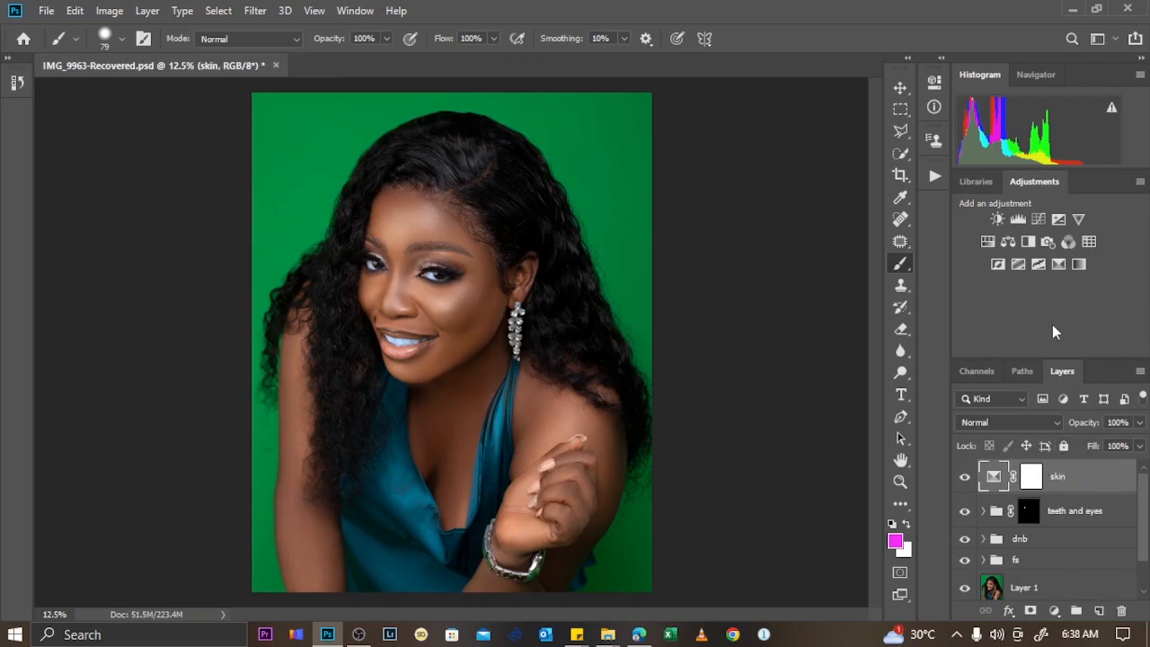
Add a second Selective Color layer above skin and set Greens to Cyan -5%, Magenta -14%, Yellow -100% and Black +100%.
left_click(1059, 264)
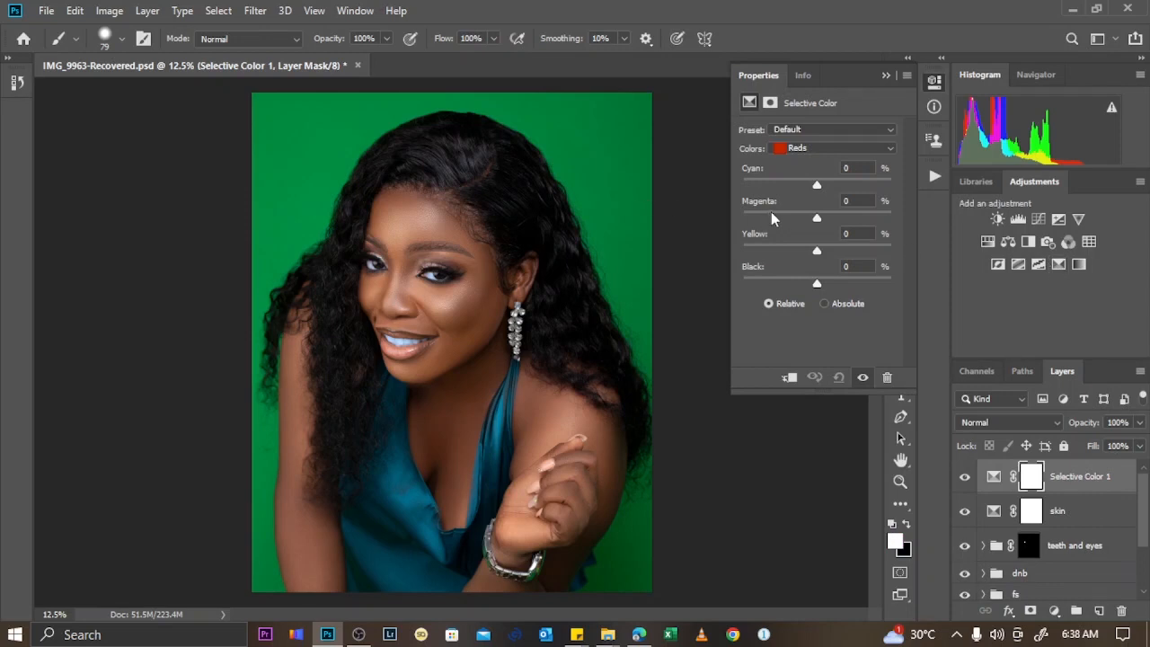
left_click(854, 148)
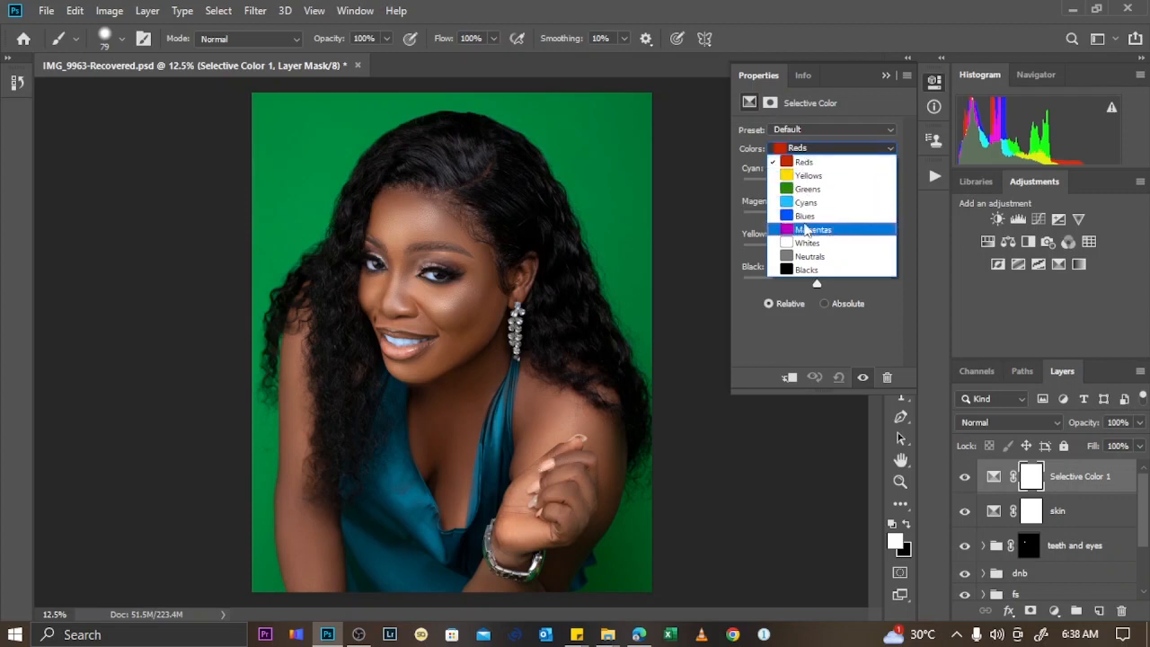
left_click(809, 189)
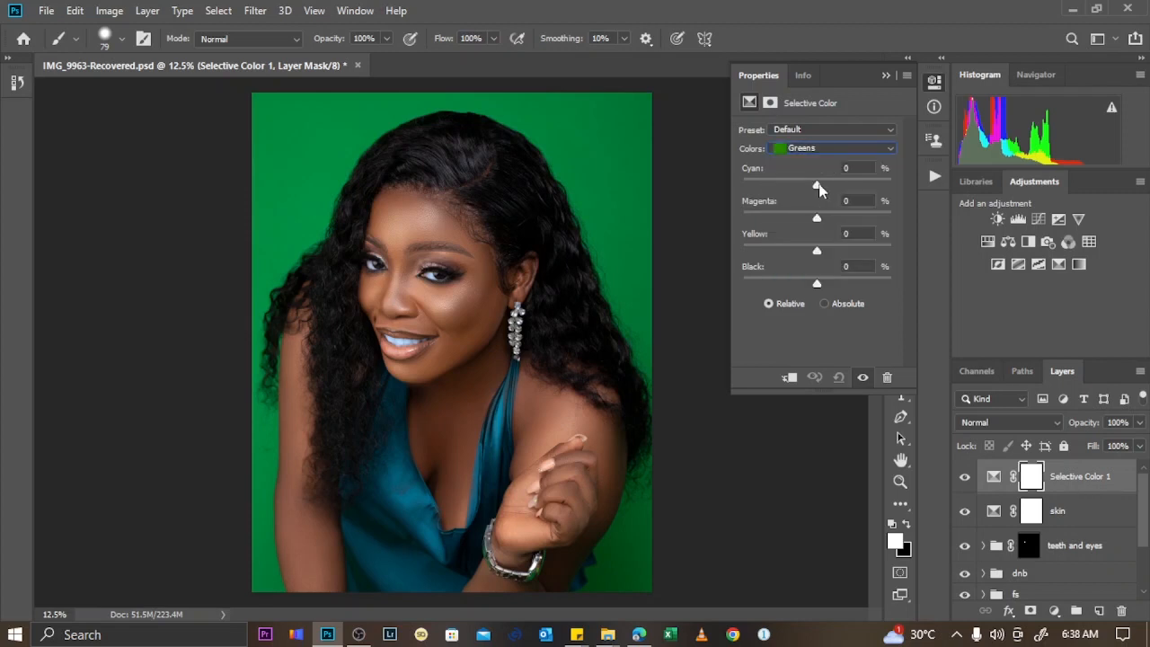
left_click_drag(819, 189, 699, 256)
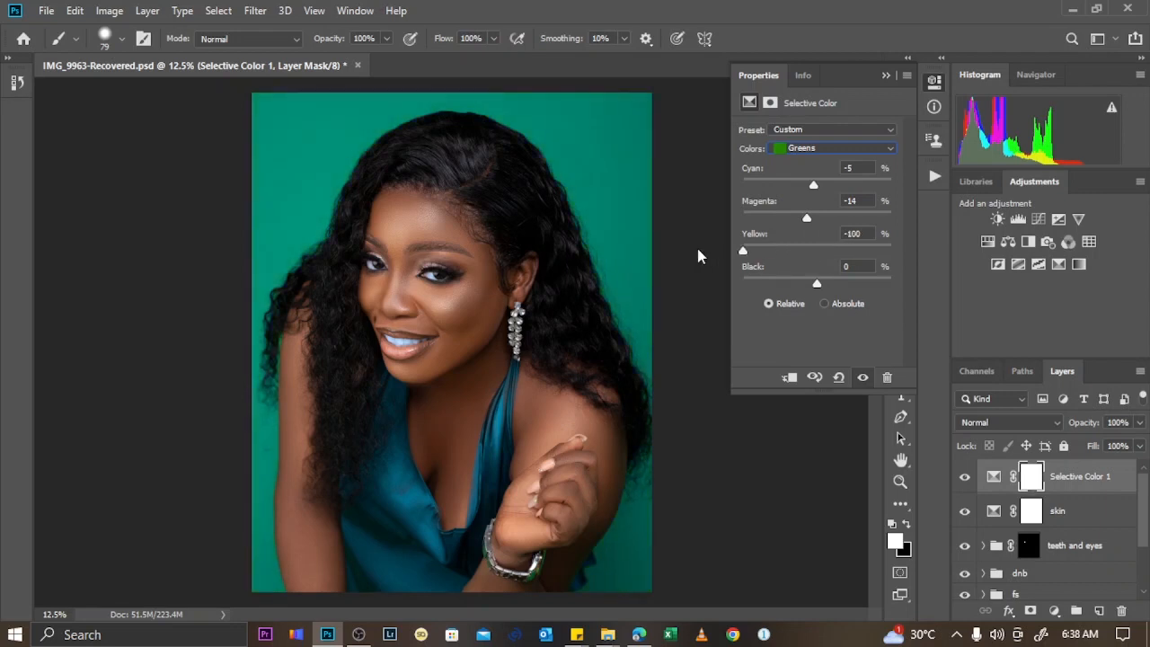
left_click_drag(700, 256, 669, 255)
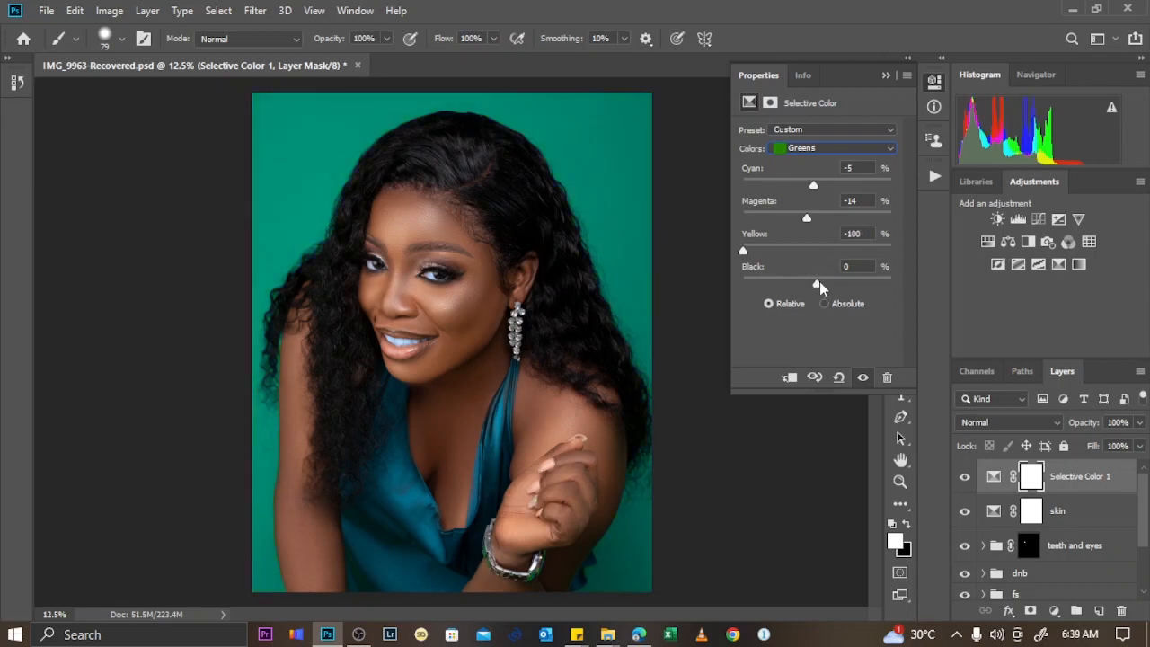
left_click_drag(817, 283, 910, 306)
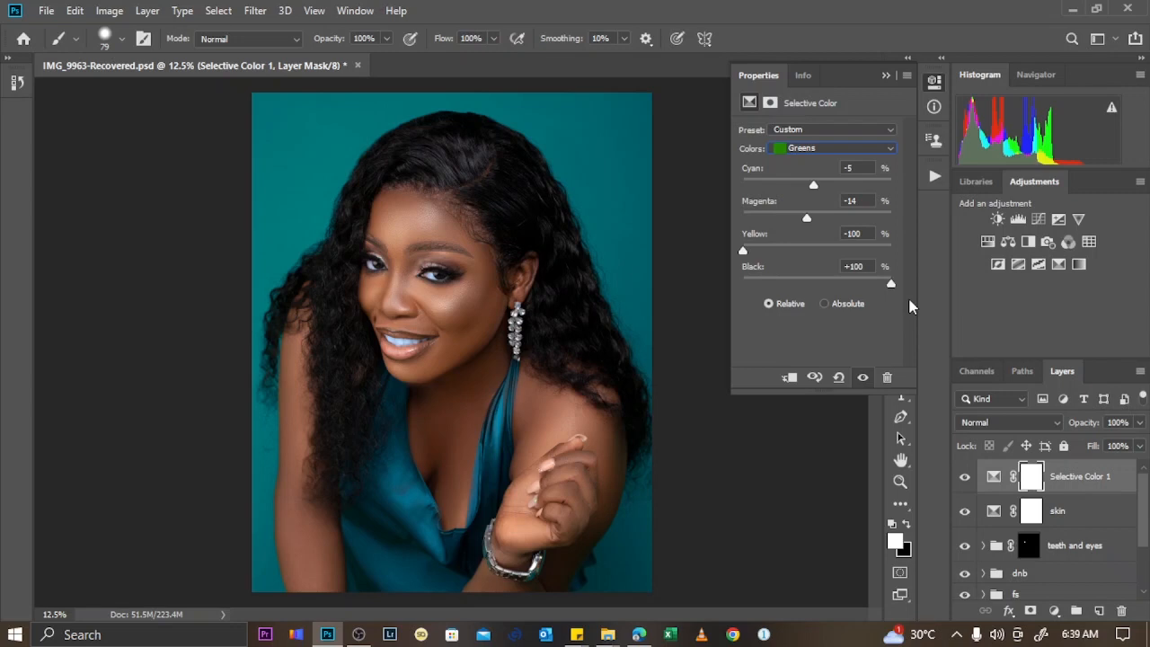
Rename the new Selective Color layer "background".
left_click(888, 76)
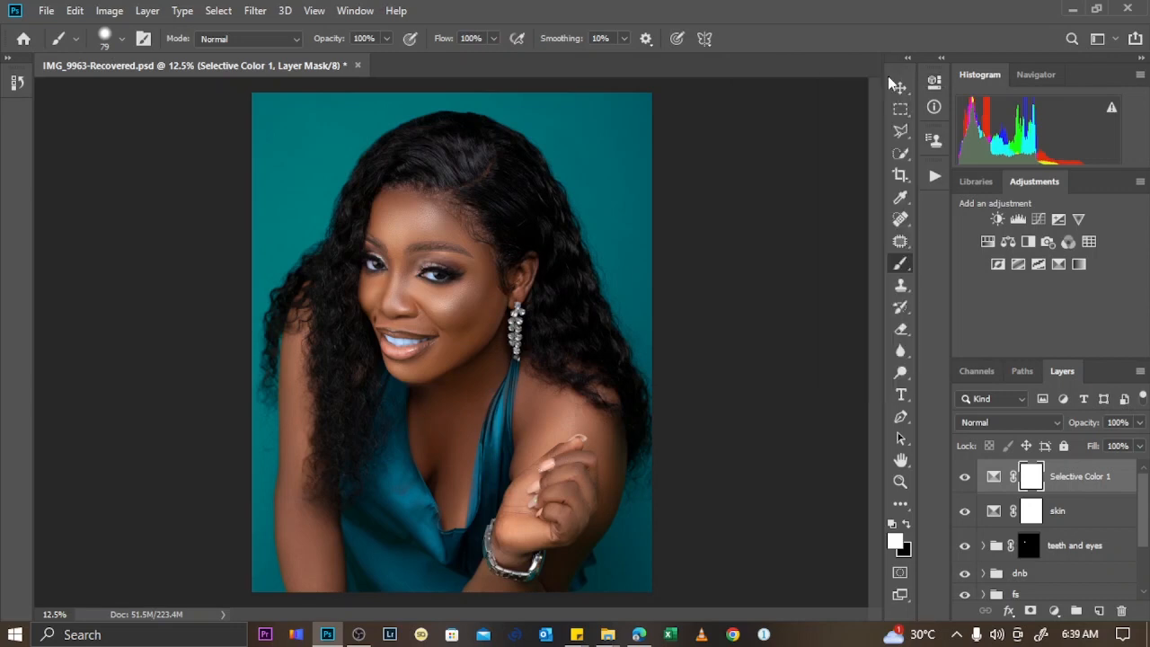
double_click(1090, 478)
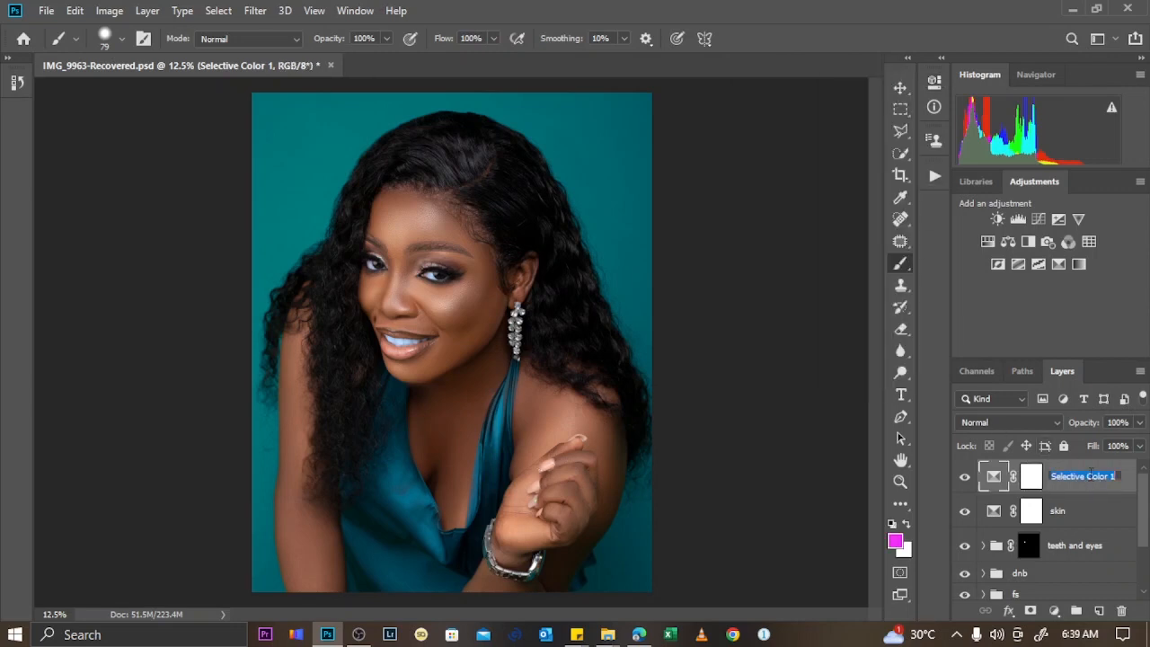
type("background")
key("Return")
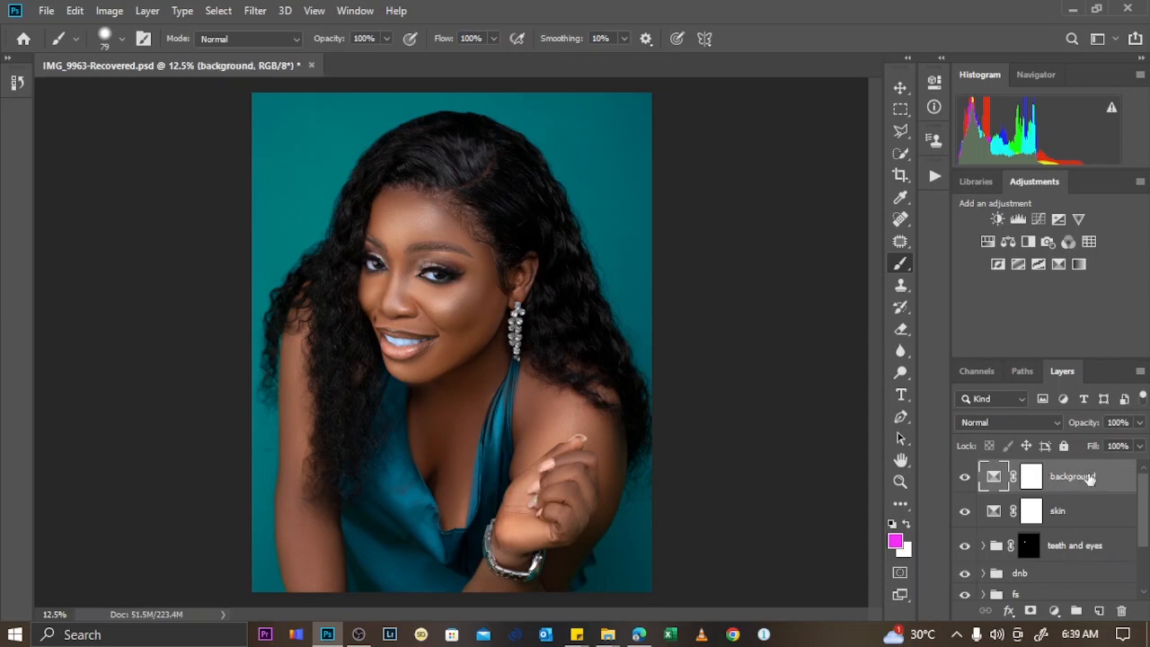
Add a Color Balance adjustment above the background layer, shift the midtones Cyan-Red to +2, and compare the portrait with and without it.
left_click(1008, 241)
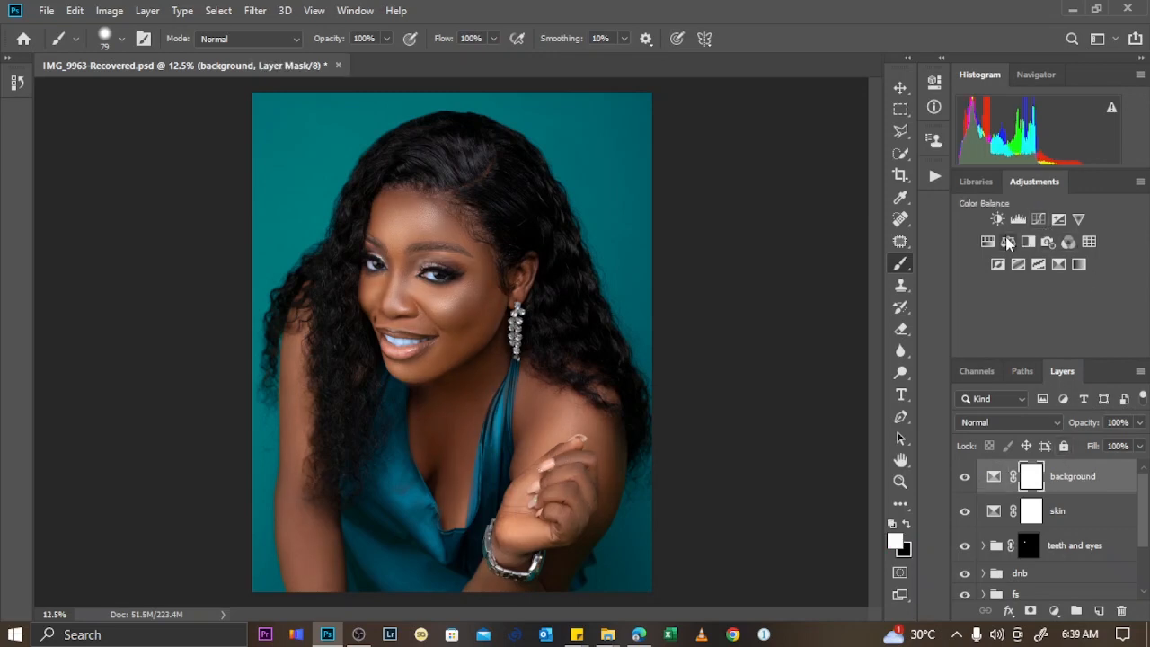
left_click(1008, 242)
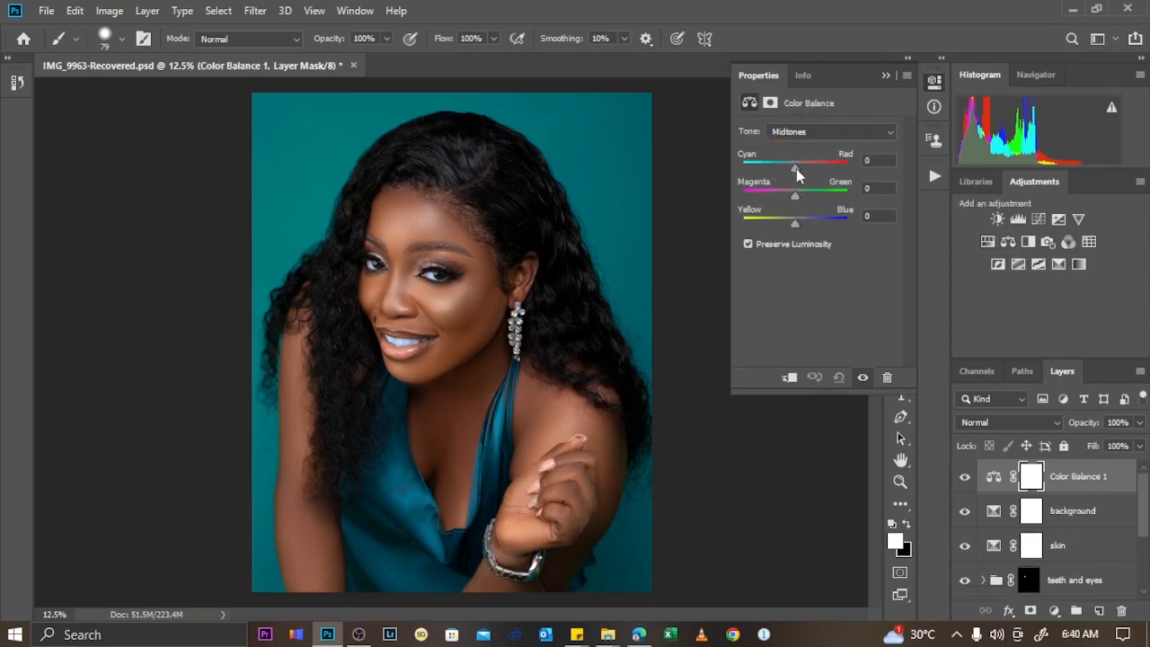
left_click_drag(795, 171, 797, 174)
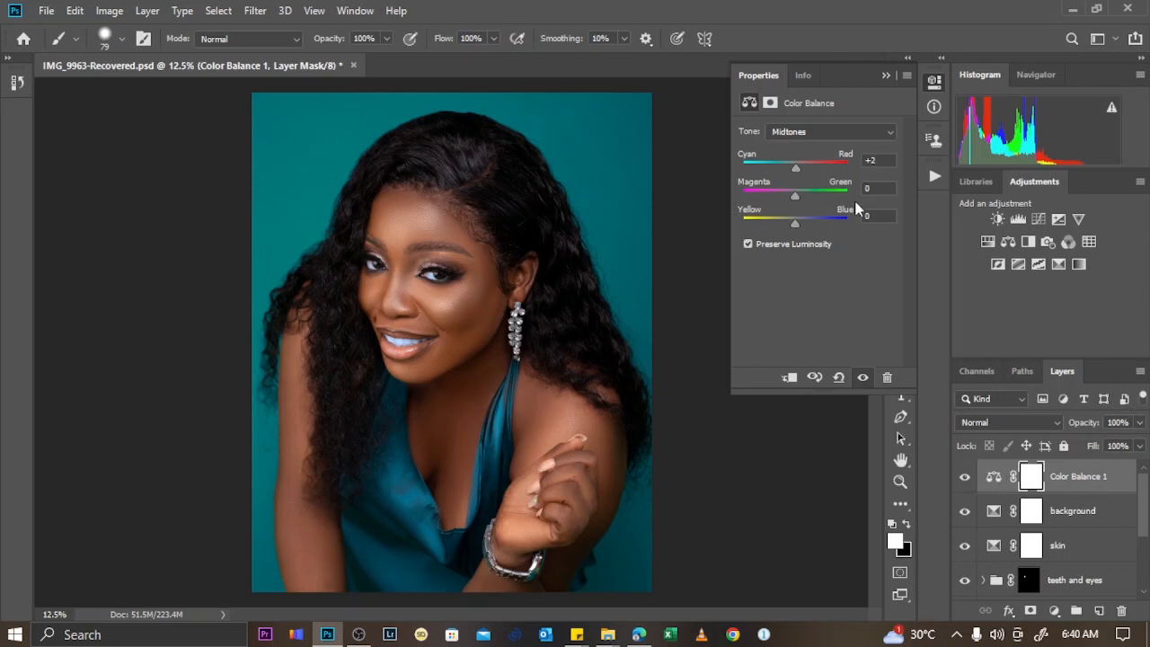
left_click(863, 378)
left_click(863, 378)
Try midtone Cyan-Red shifts of +4 and -1 and a slight move toward blue, then reset the Color Balance adjustment.
left_click_drag(796, 168, 798, 171)
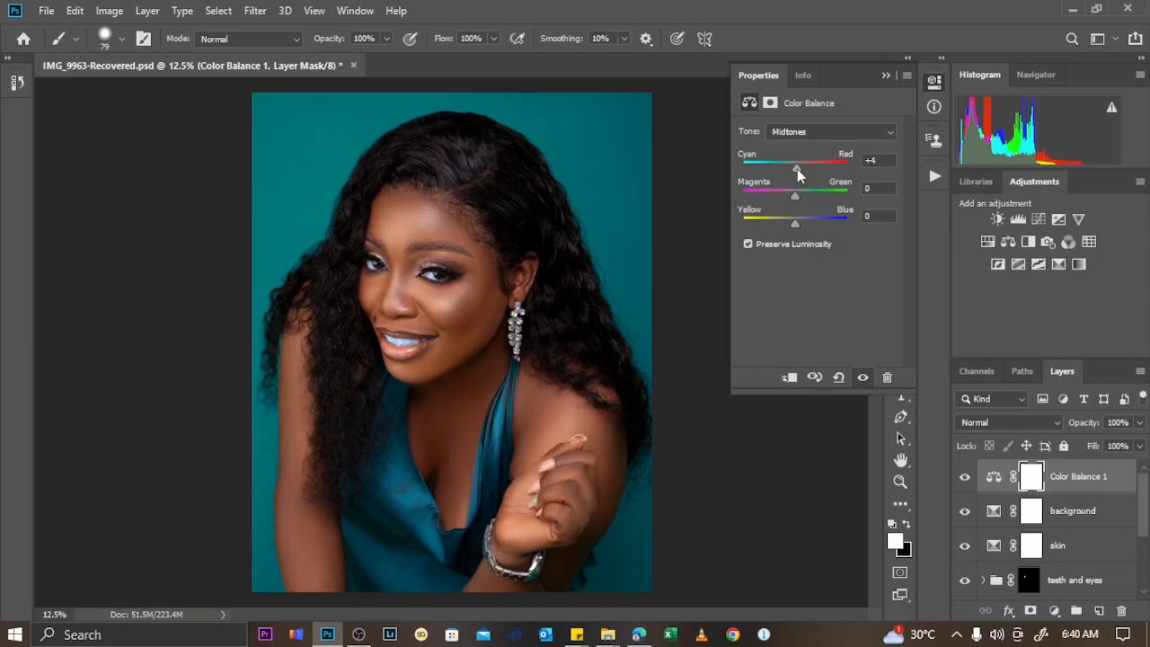
left_click_drag(797, 169, 792, 168)
mouse_move(791, 168)
left_mouse_down()
mouse_move(832, 169)
mouse_move(794, 170)
left_mouse_up()
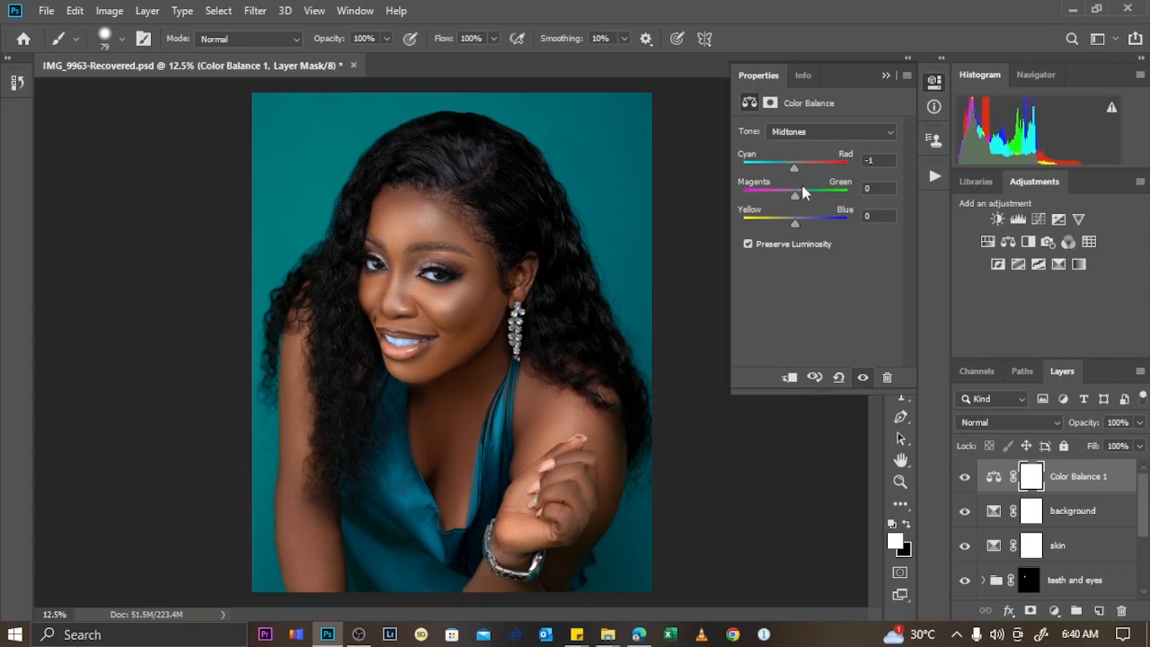
left_click_drag(796, 223, 801, 225)
left_click(839, 377)
Test a midtone shift toward red at +6, then set the Color Balance Cyan-Red value to -1.
left_click_drag(794, 173, 797, 171)
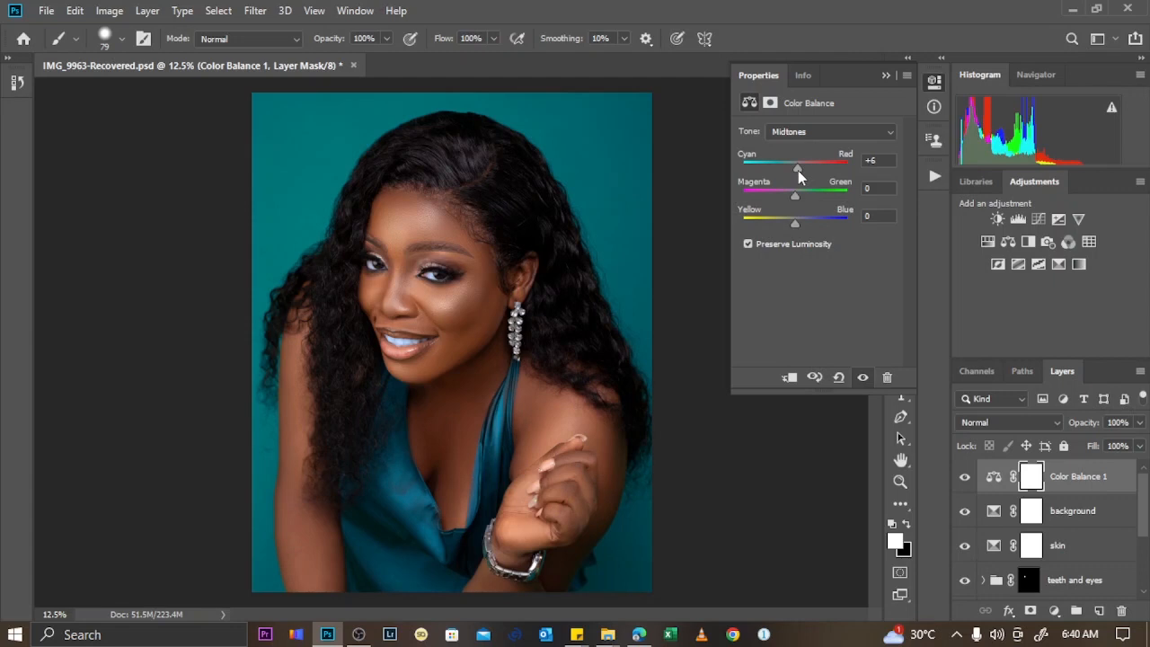
left_click_drag(798, 168, 794, 167)
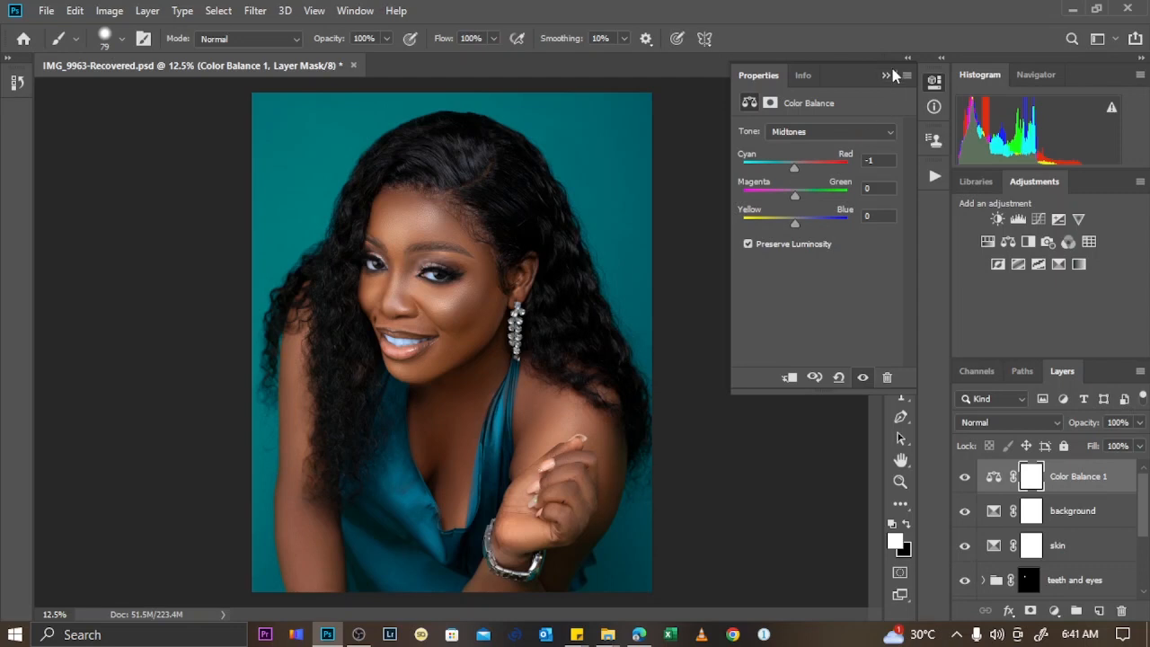
left_click_drag(794, 169, 796, 169)
left_click(884, 76)
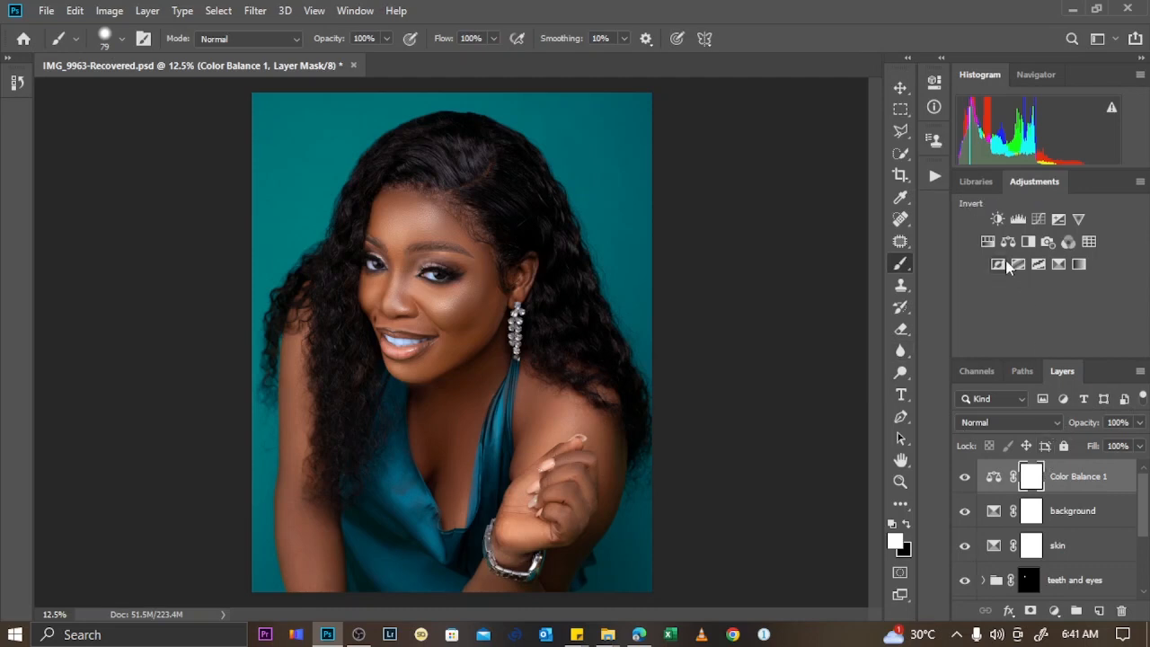
Add a Hue/Saturation adjustment layer and target the Reds by sampling the skin on the woman's forehead.
left_click(988, 245)
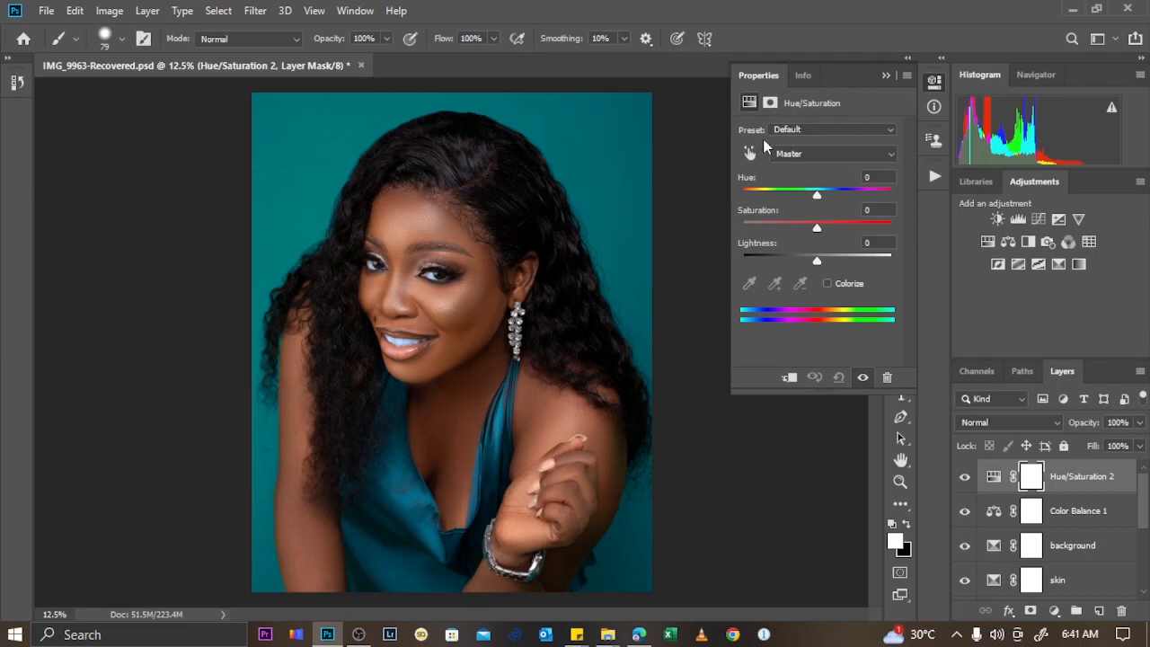
left_click(811, 153)
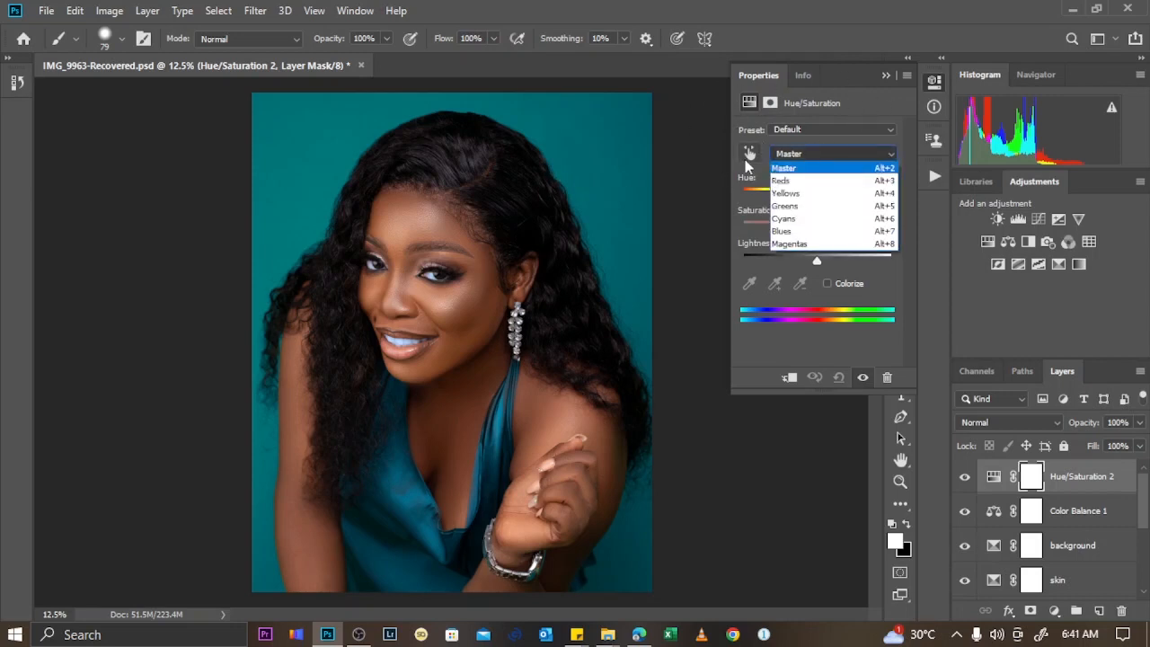
left_click(751, 156)
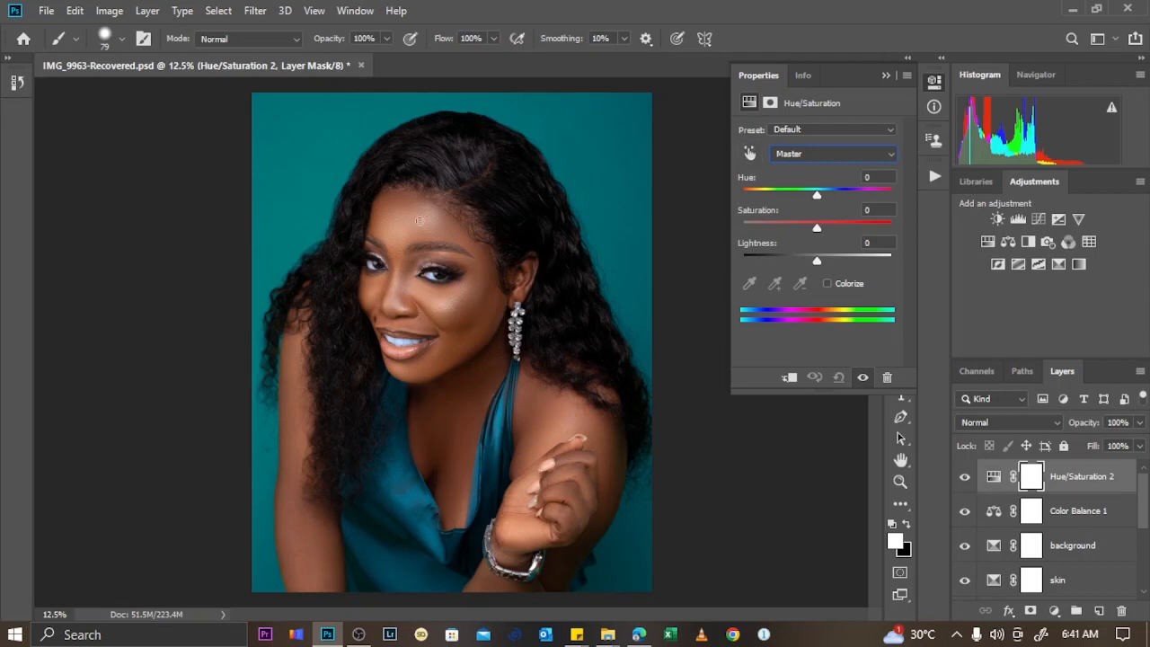
left_click(746, 155)
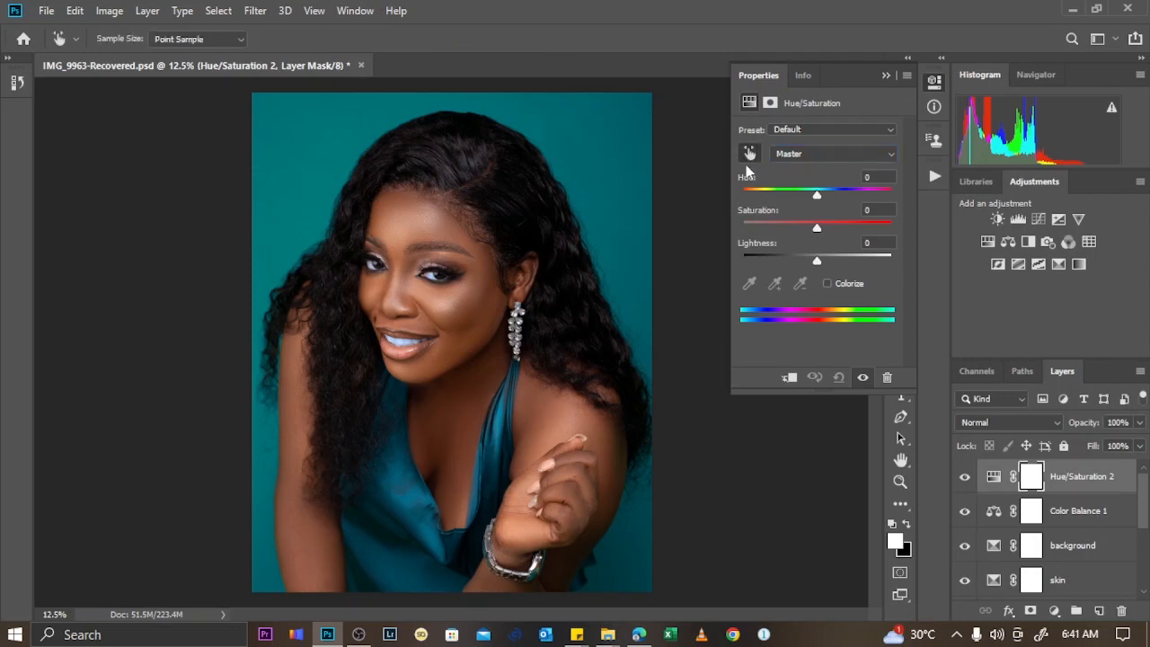
left_click(421, 217)
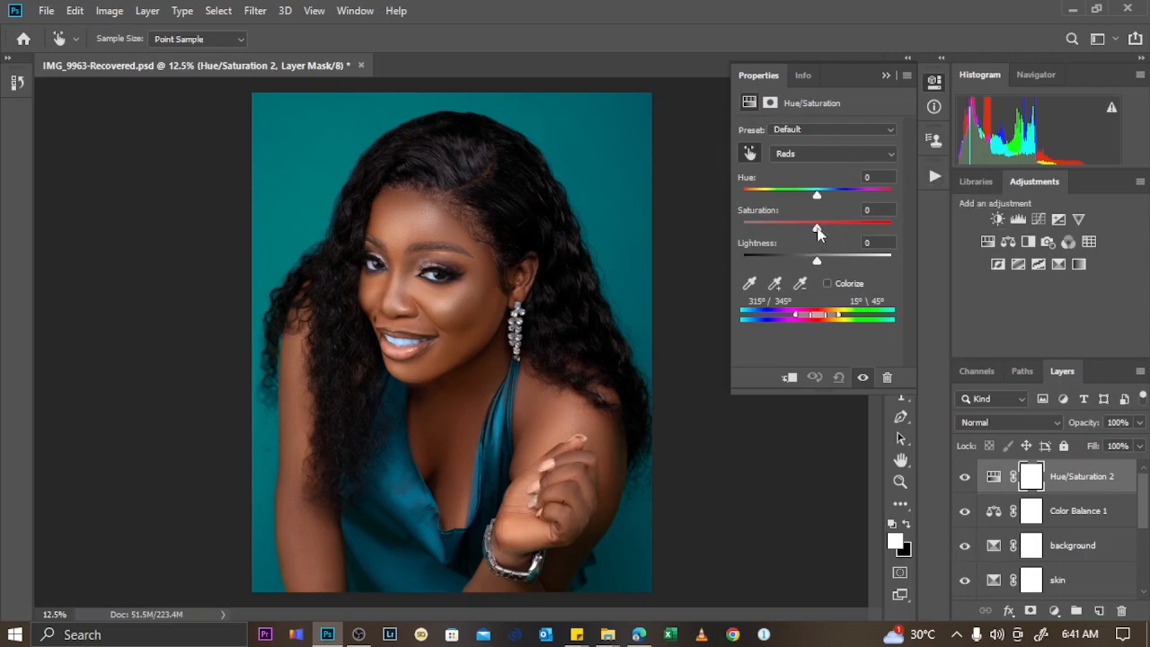
Test the Reds at Saturation -16 and Lightness -72, reset the adjustment, and set the Reds Saturation to -9.
left_click_drag(817, 227, 765, 239)
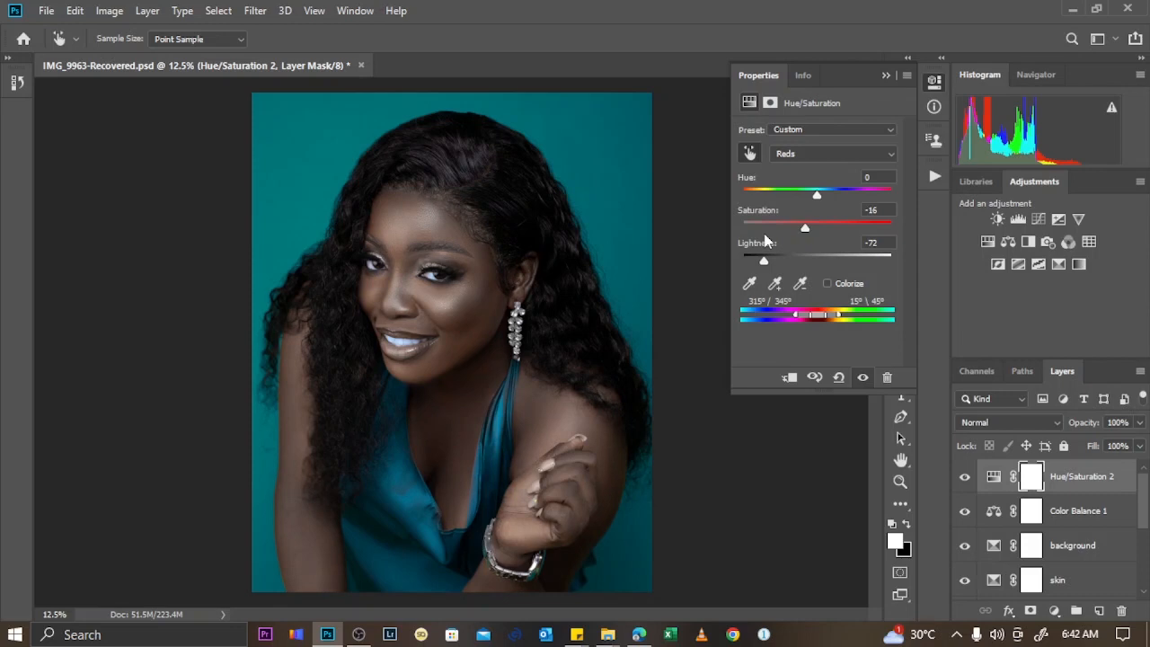
left_click(840, 378)
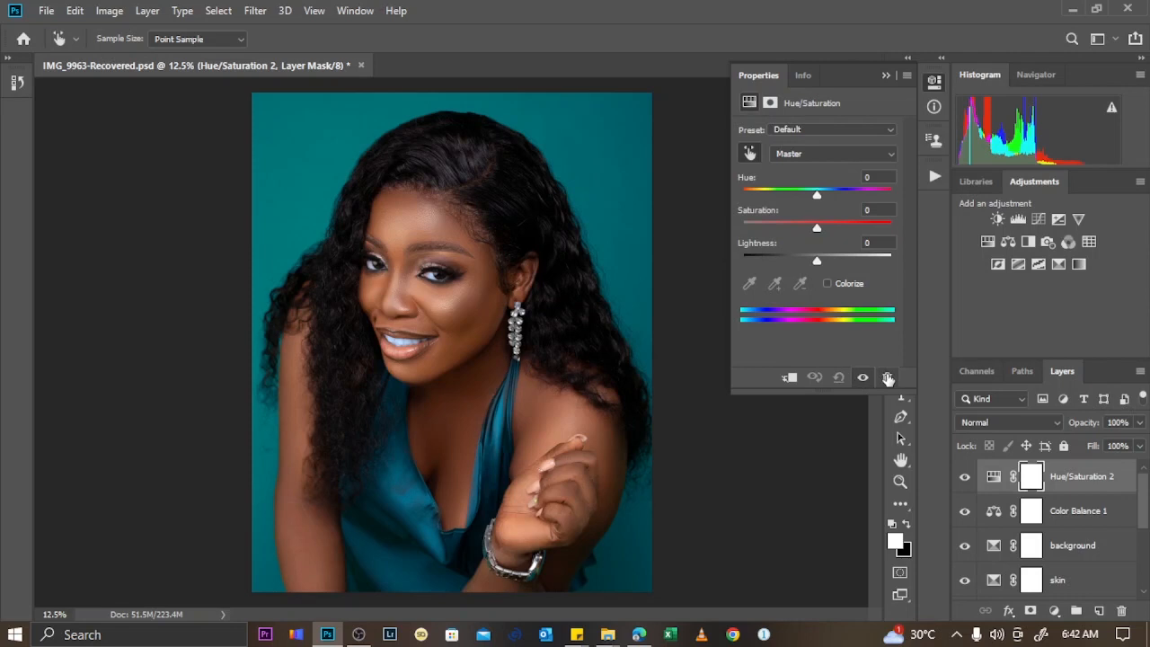
left_click(827, 157)
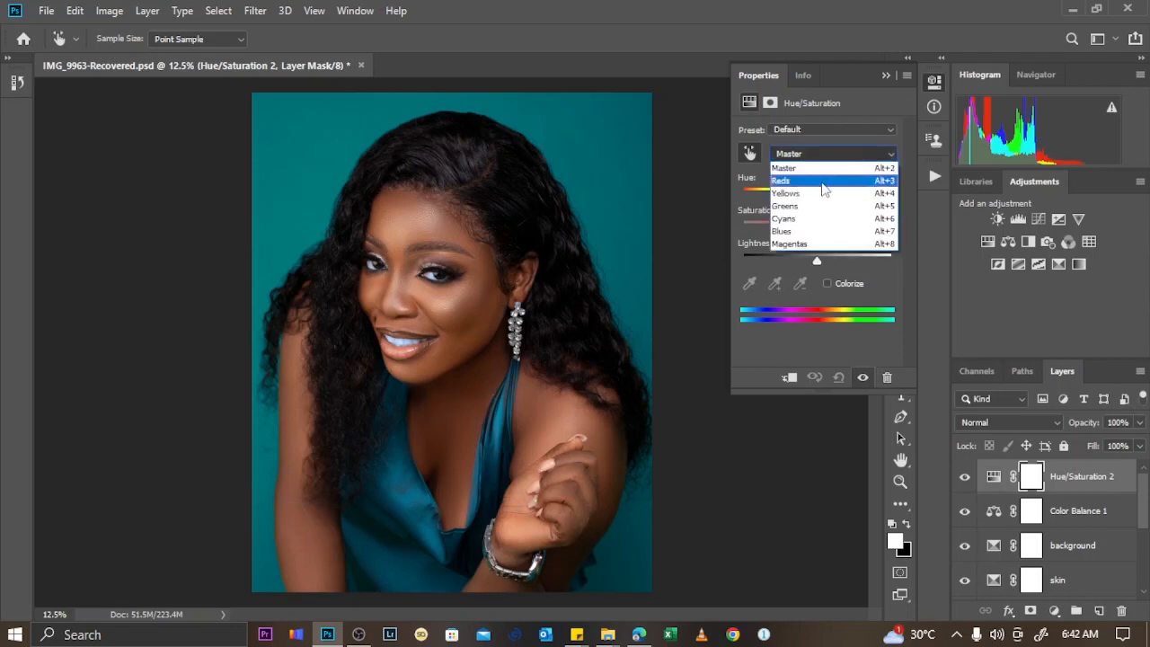
left_click(826, 182)
left_click_drag(817, 232, 811, 231)
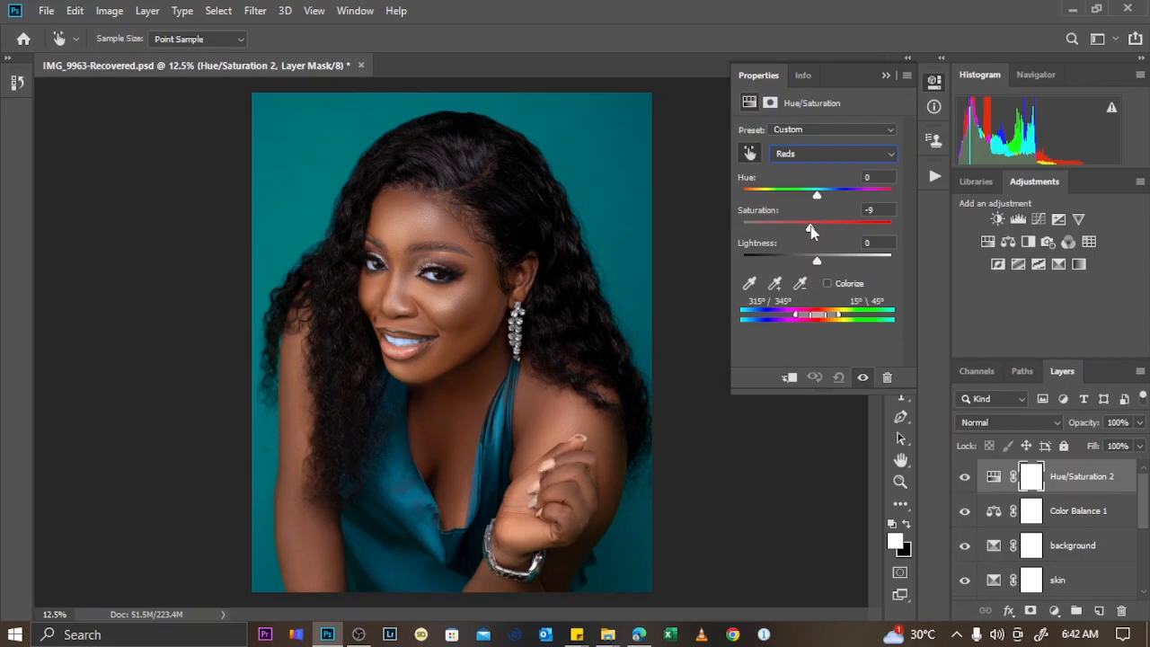
left_click(885, 77)
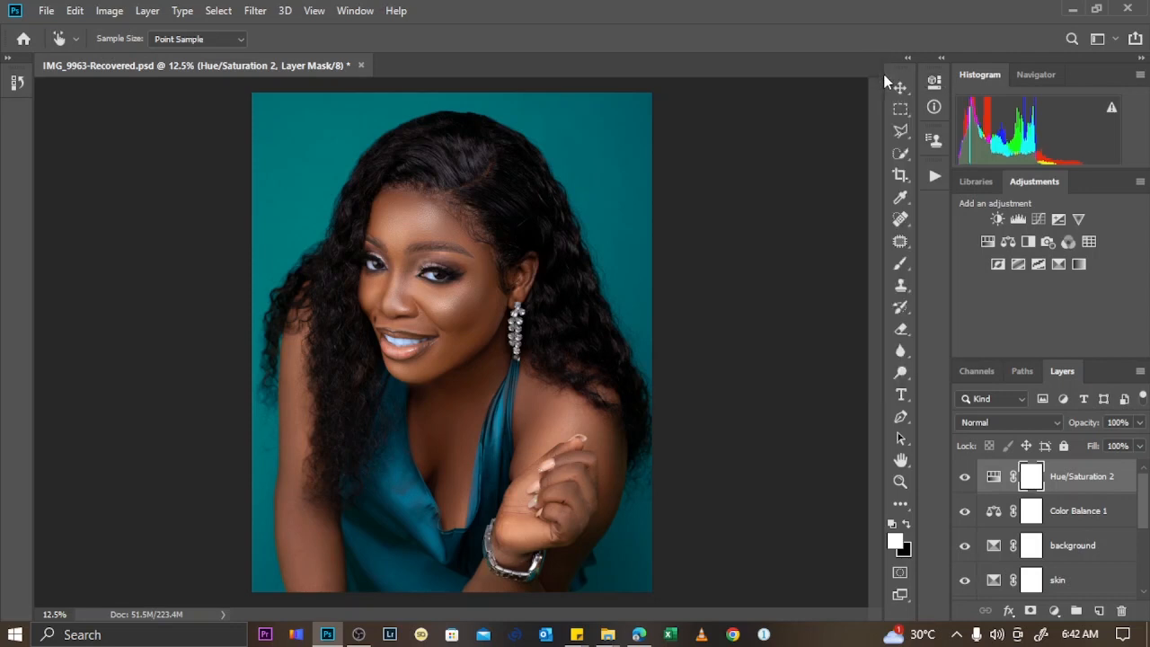
Add a Vibrance adjustment layer with Vibrance +35 and compare the portrait with and without the Hue/Saturation layer.
left_click(1079, 219)
key("b")
left_click_drag(817, 148, 845, 156)
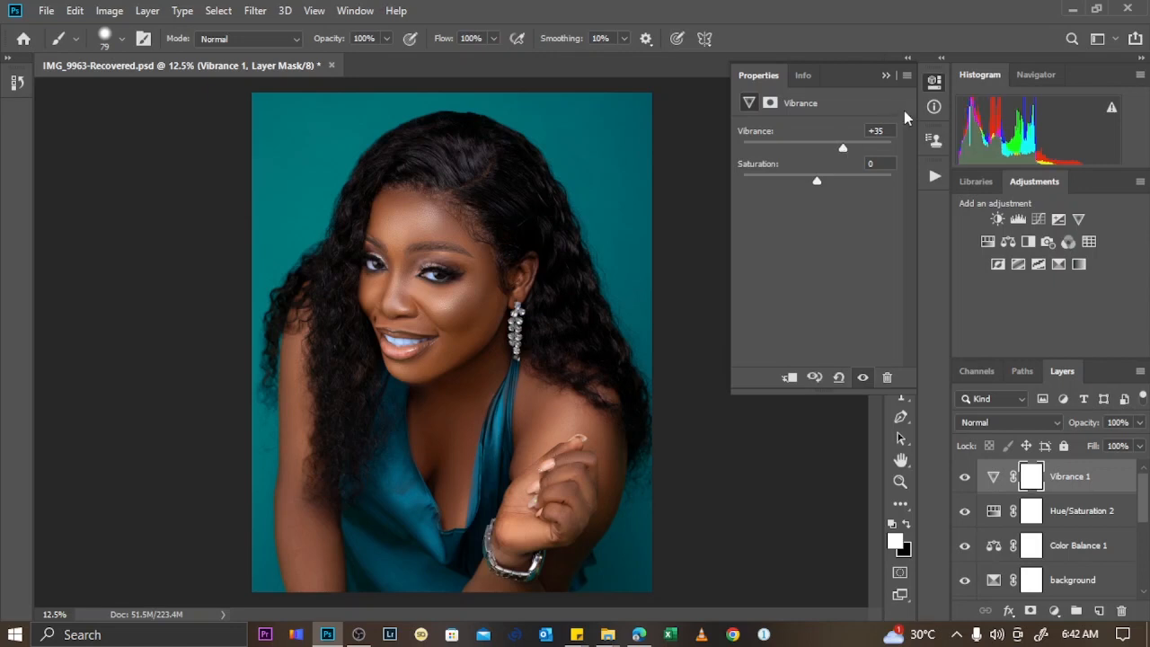
left_click(885, 77)
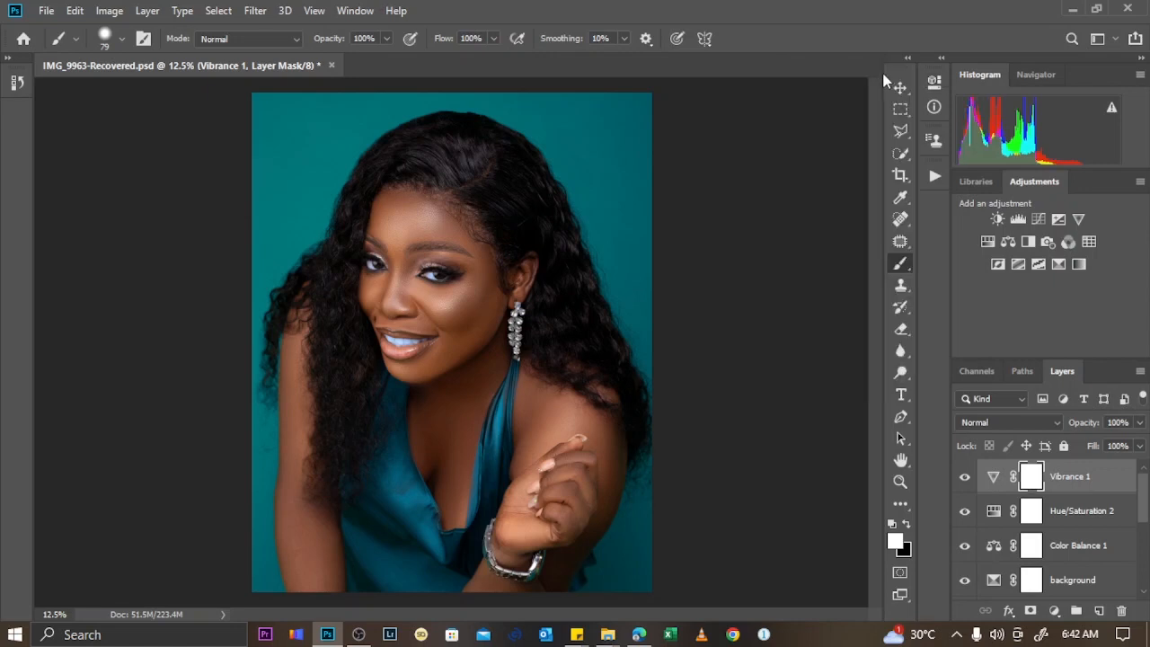
left_click(964, 511)
left_click(964, 512)
Group all the adjustment layers from Vibrance 1 down to skin and name the group "color grading".
scroll(1098, 545, "down", 1)
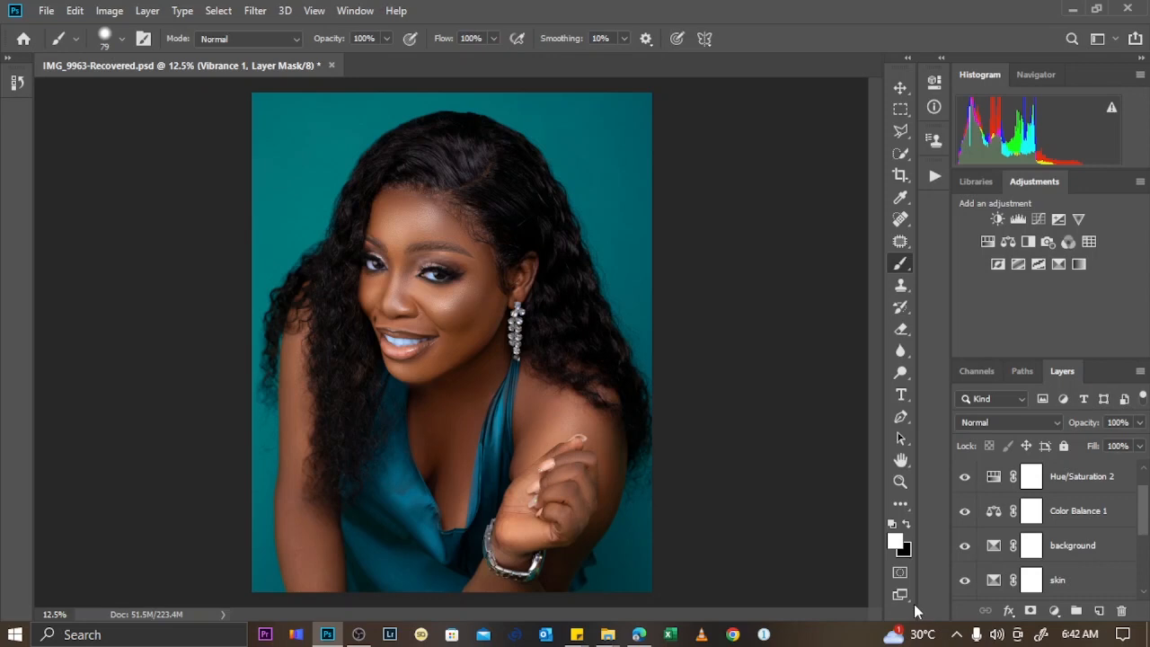
scroll(1083, 570, "down", 1)
scroll(1082, 544, "up", 2)
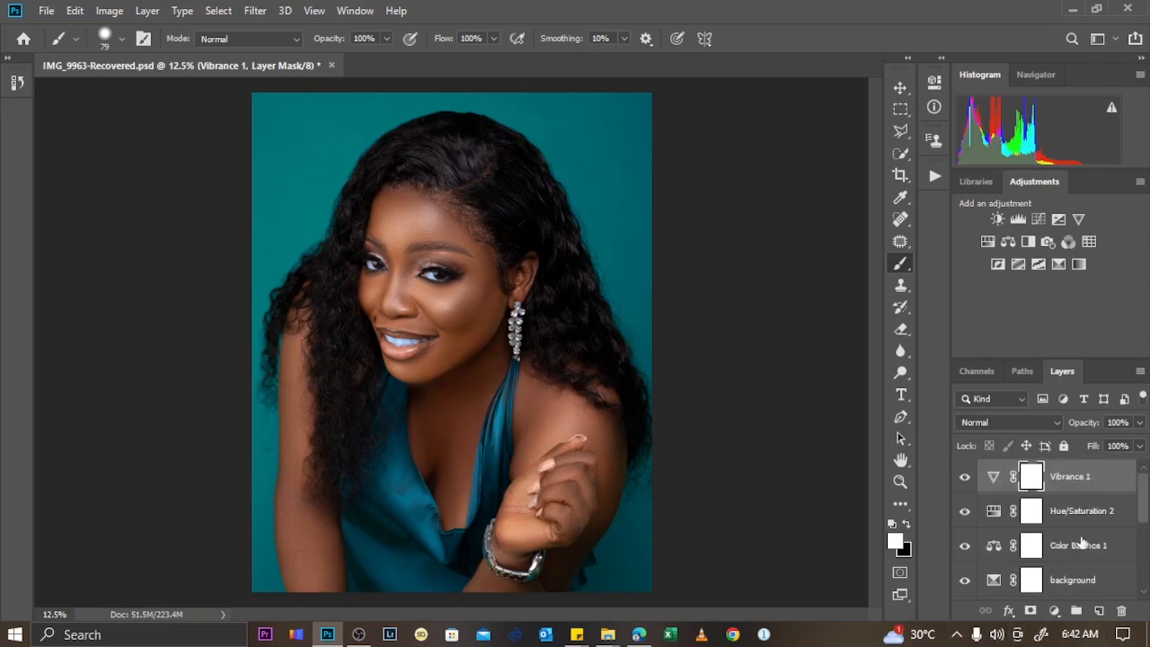
scroll(1078, 504, "down", 2)
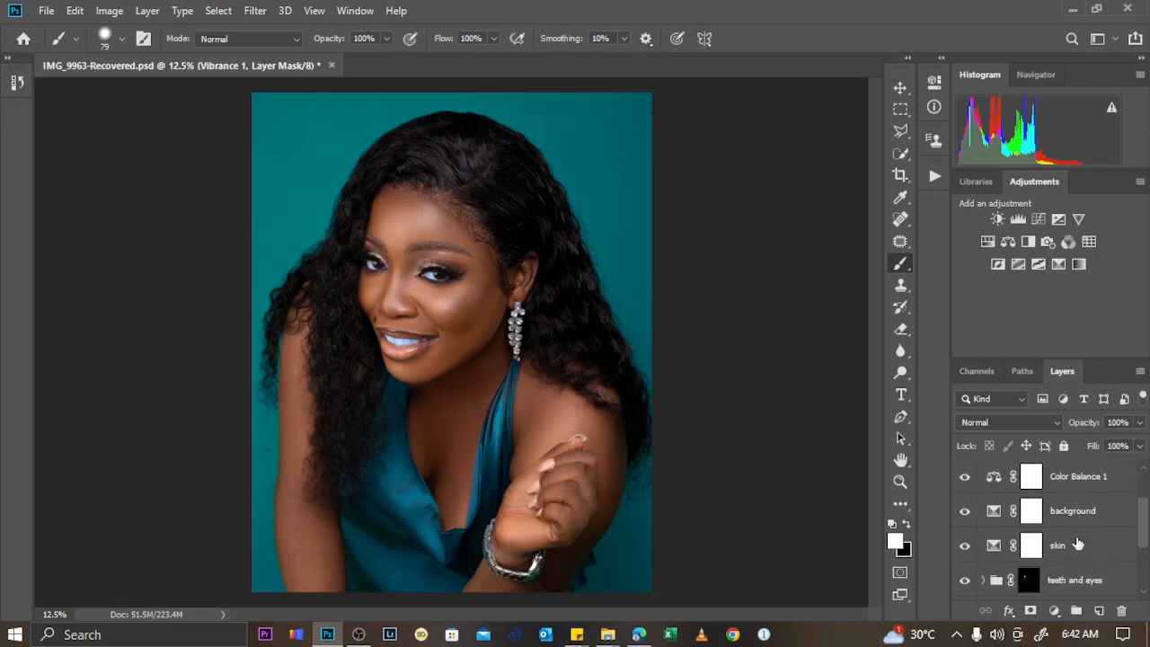
left_click(1078, 544, "shift")
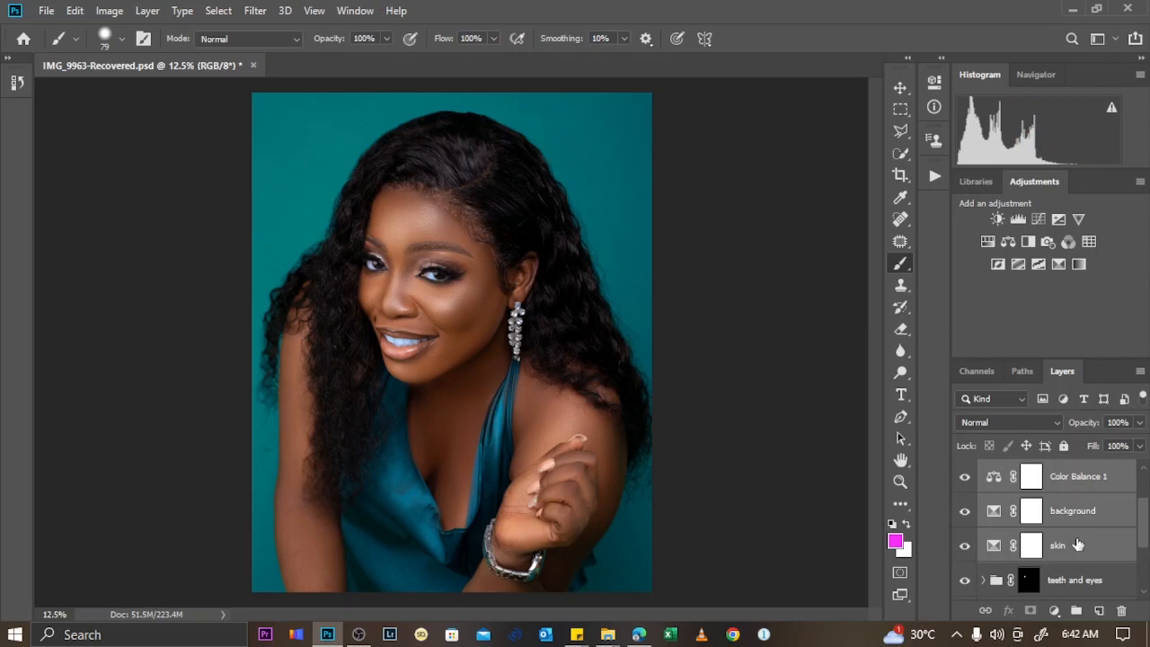
key("ctrl+g")
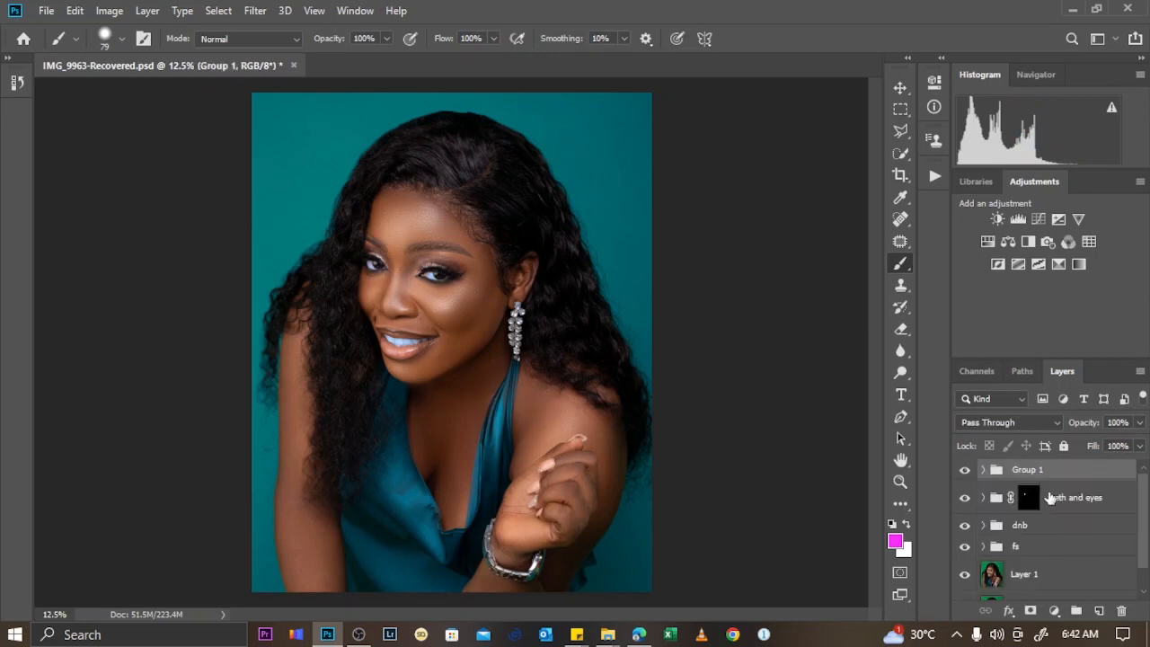
double_click(1029, 468)
type("color grading")
key("Return")
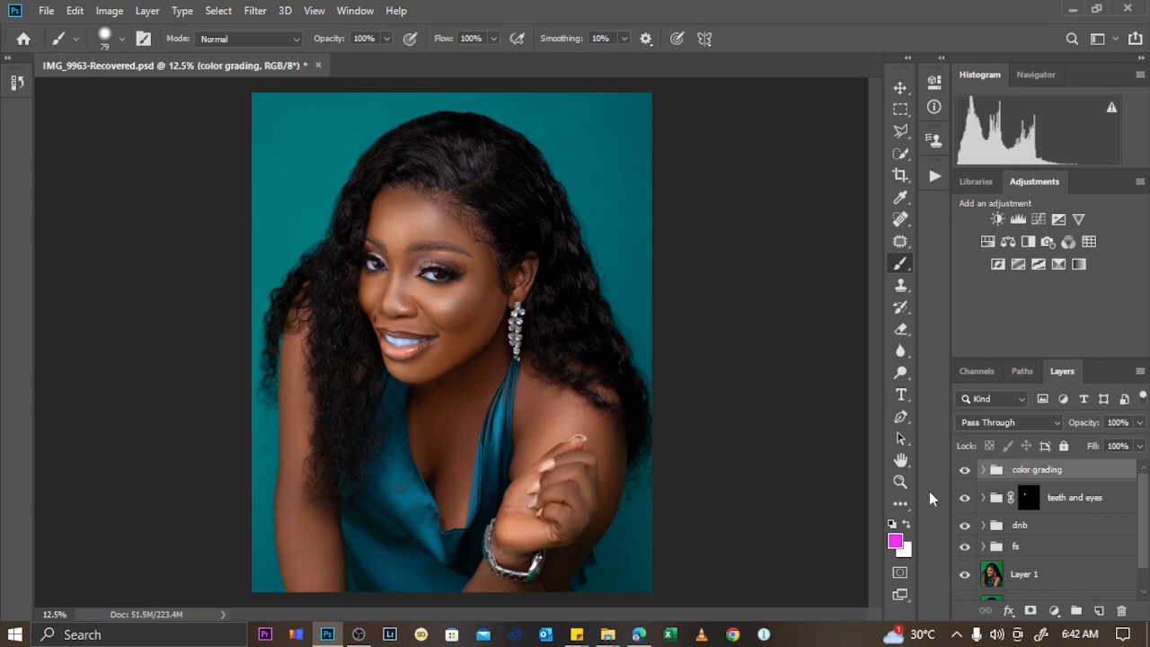
Compare the portrait with and without the color grading group, and the full edit against the original Background layer.
left_click(965, 469)
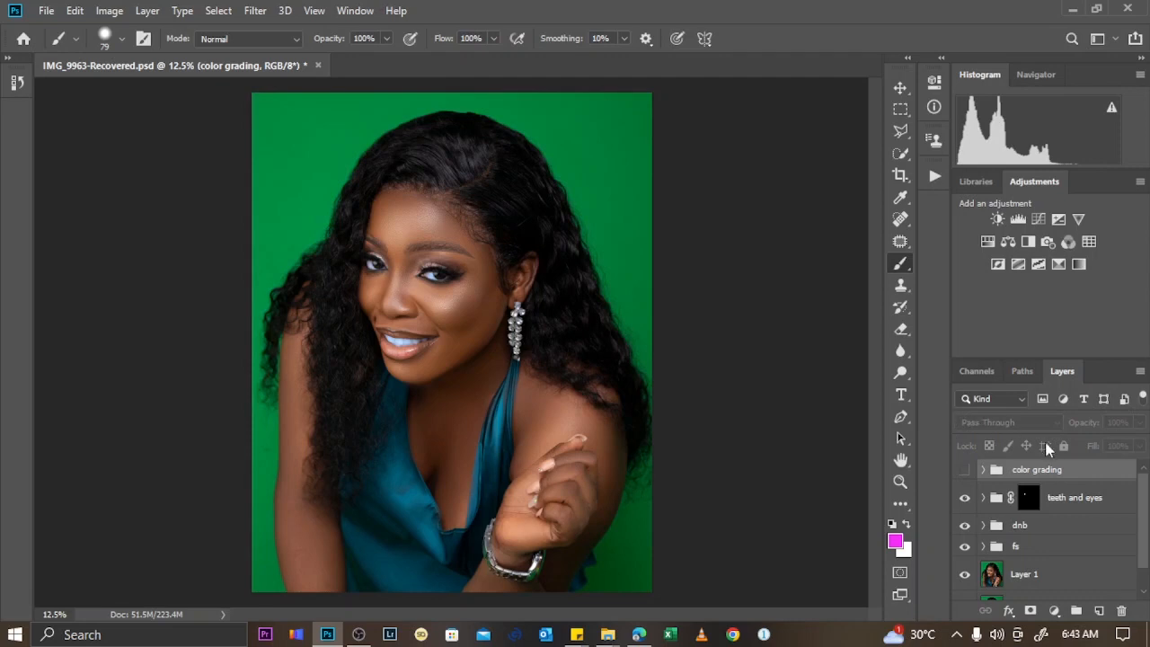
left_click(965, 472)
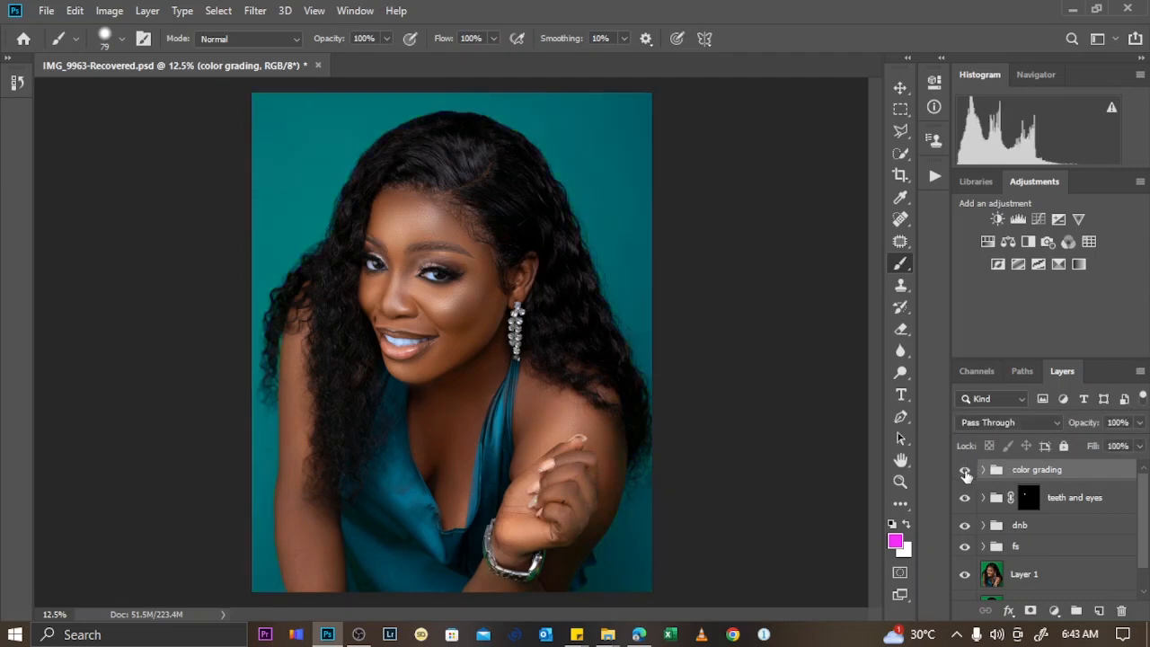
left_click(965, 473)
left_click(966, 473)
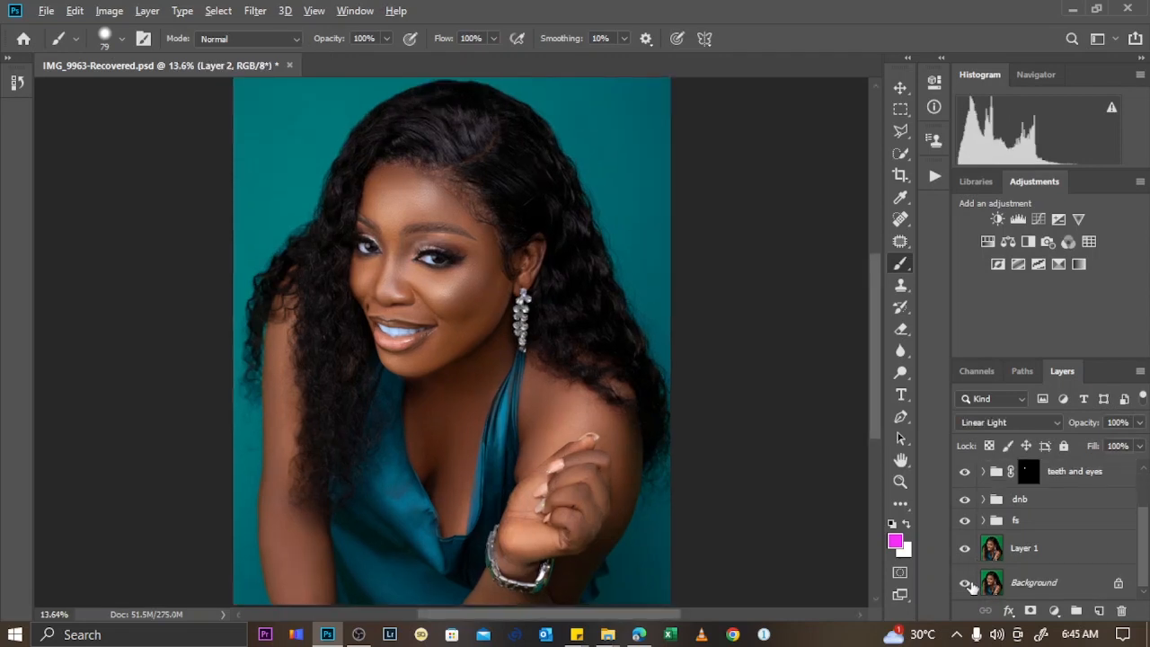
left_click(966, 583, "alt")
left_click(966, 583, "alt")
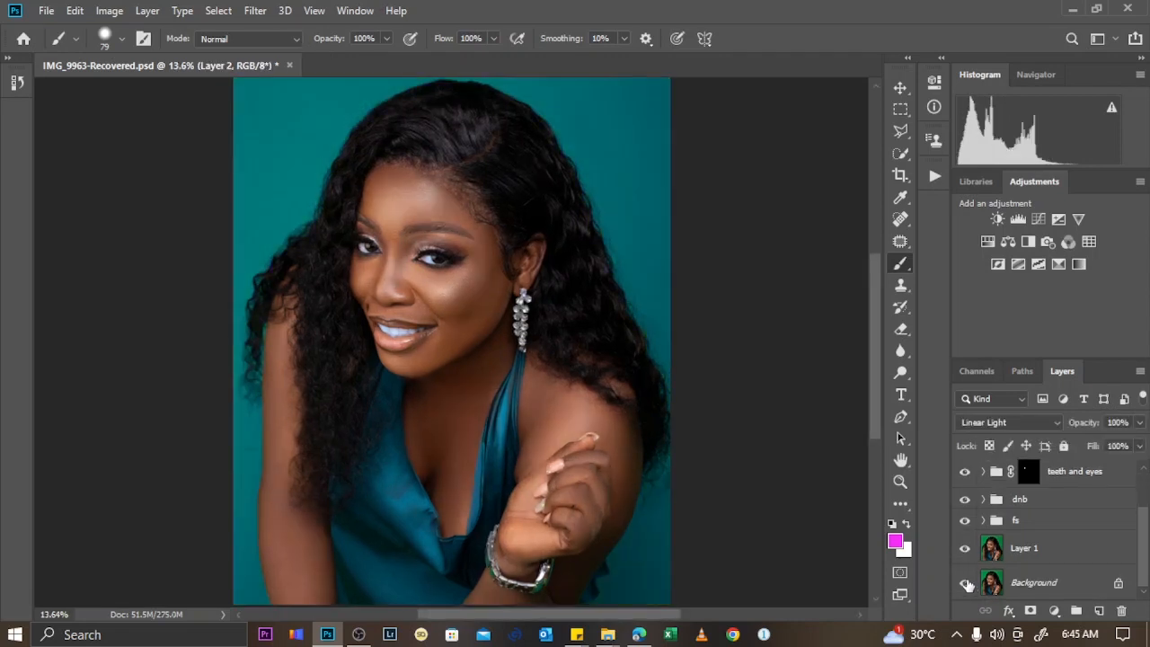